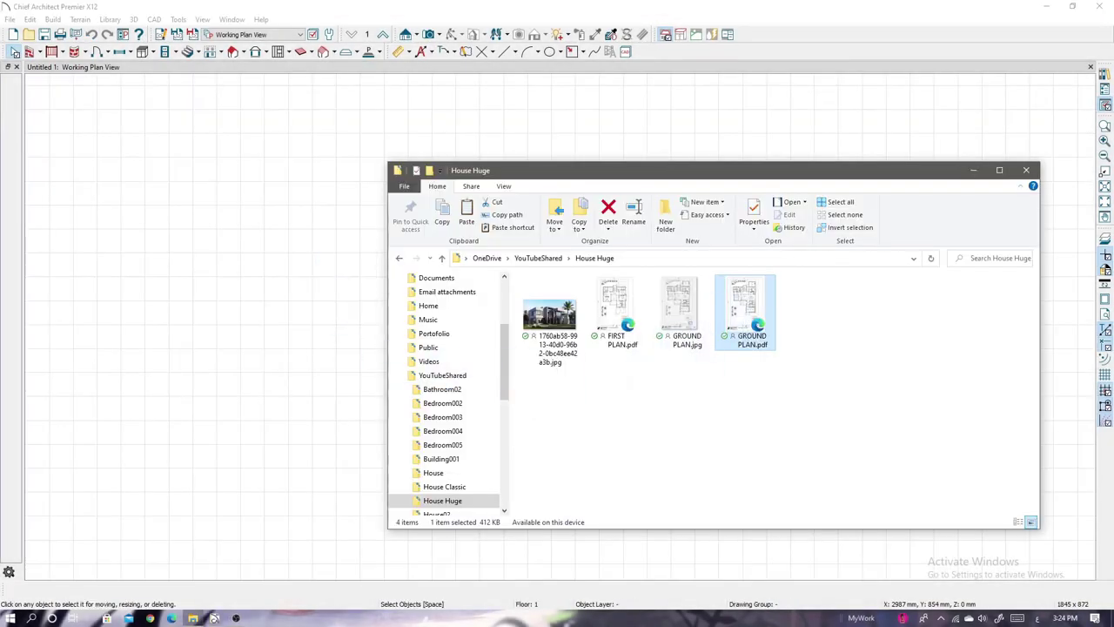
- Import GROUND PLAN.pdf as an underlay, place it in the plan, and zoom in on the entry area
drag(744, 313, 345, 308)
click(603, 397)
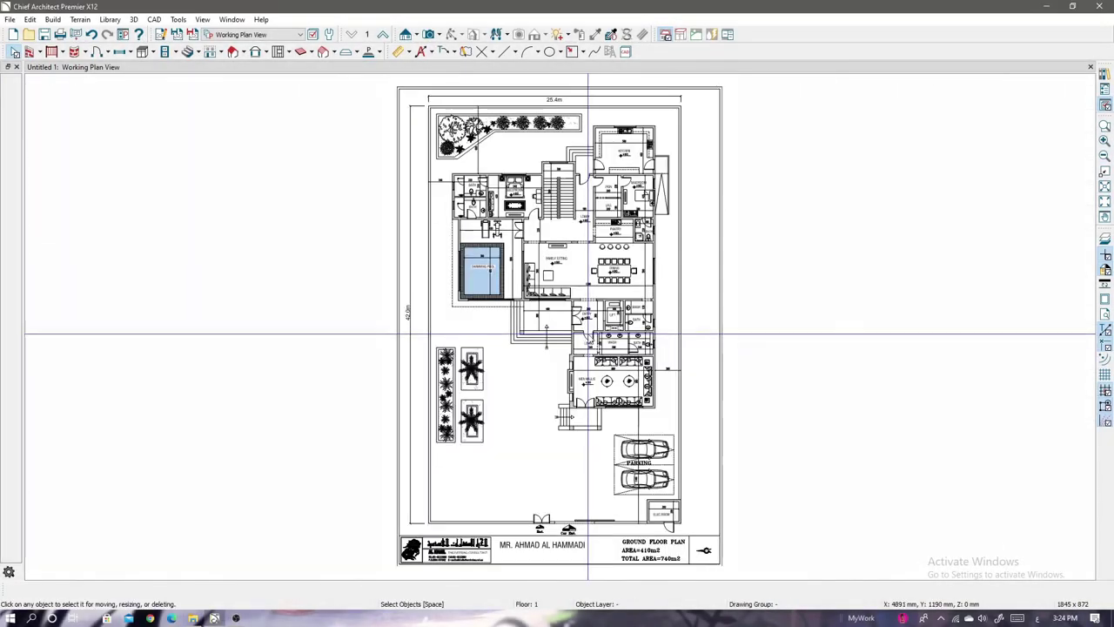
scroll(588, 330, up, 2)
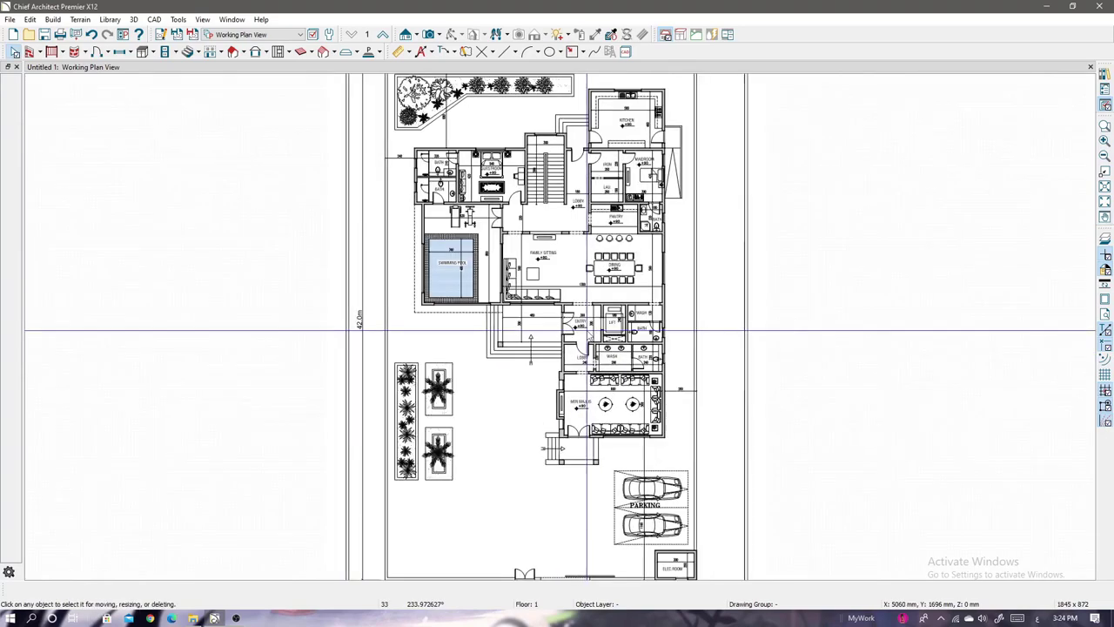
scroll(587, 330, up, 3)
scroll(566, 392, up, 3)
scroll(539, 467, up, 1)
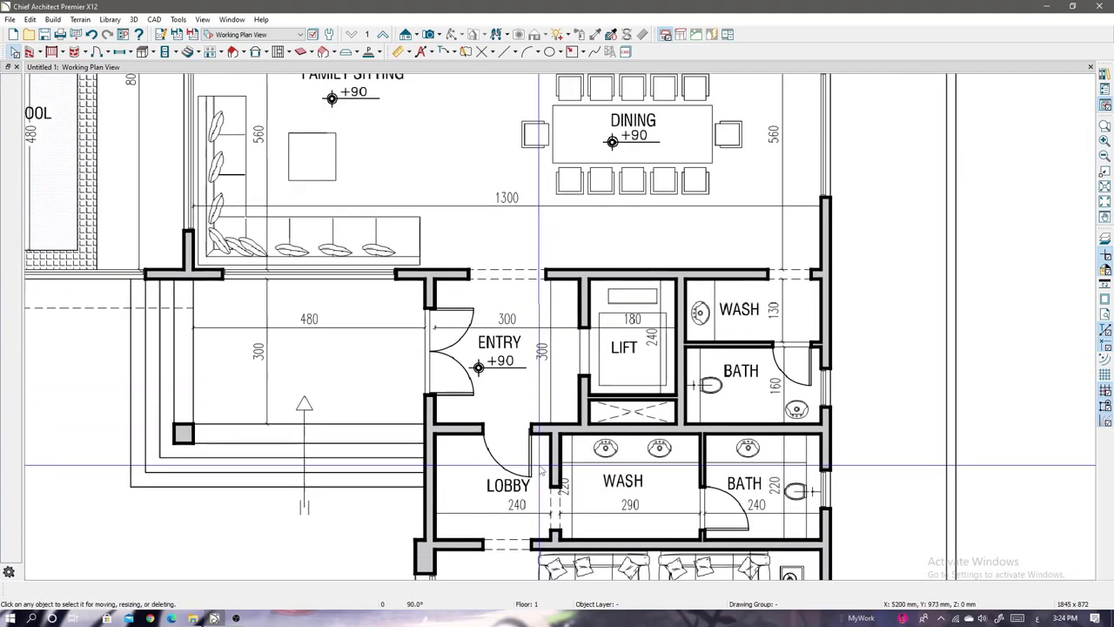
scroll(557, 336, down, 1)
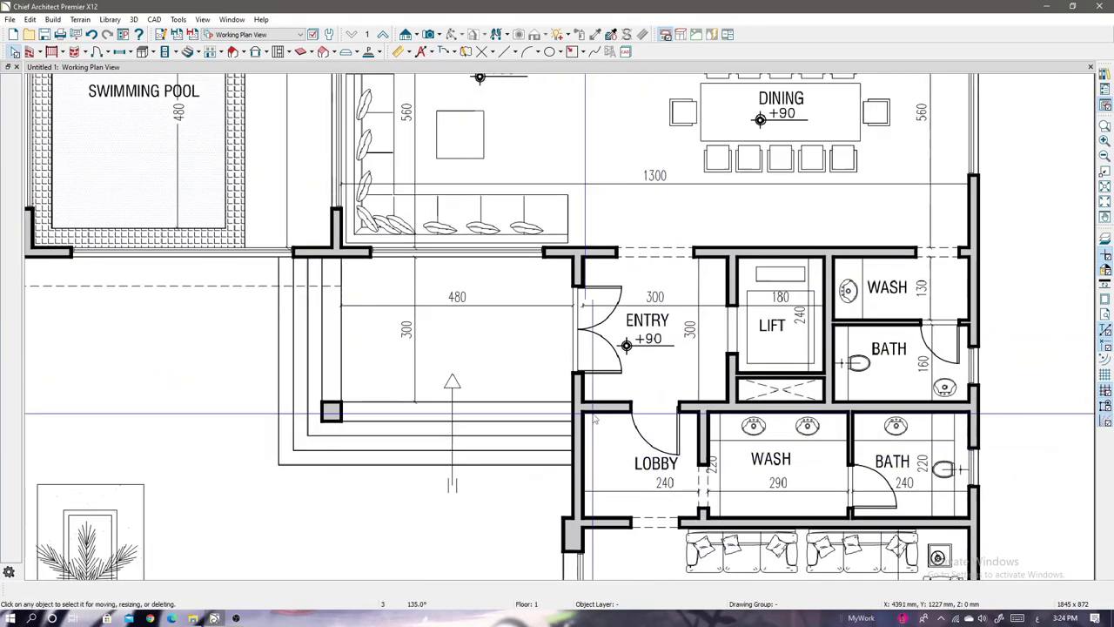
scroll(446, 247, up, 2)
- Rescale the PDF underlay point to point so the known span measures 500
click(447, 247)
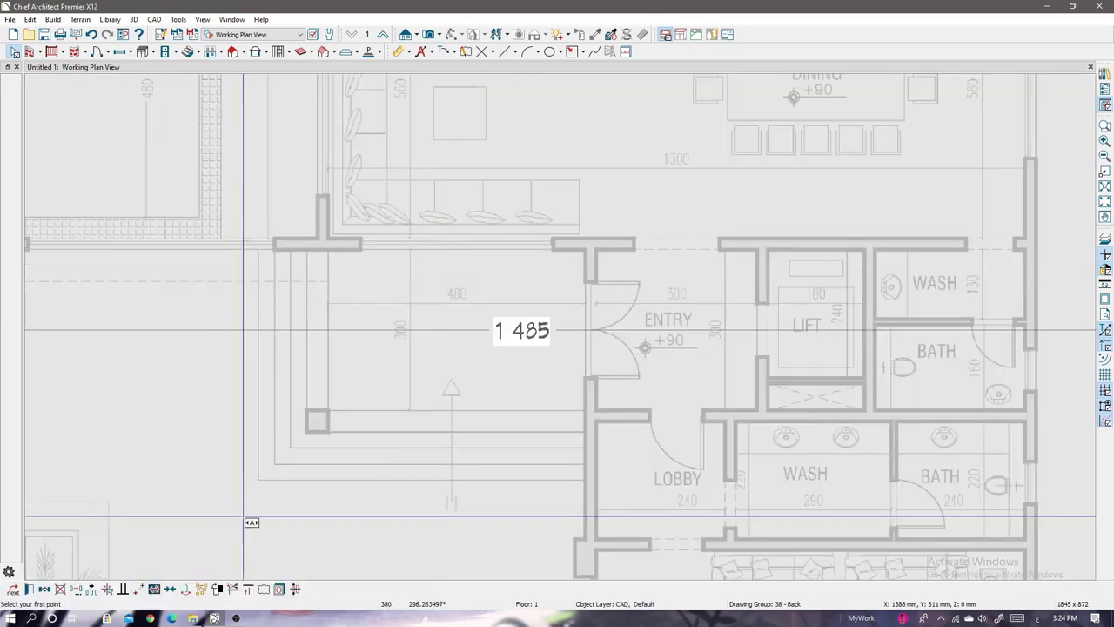
scroll(411, 259, up, 2)
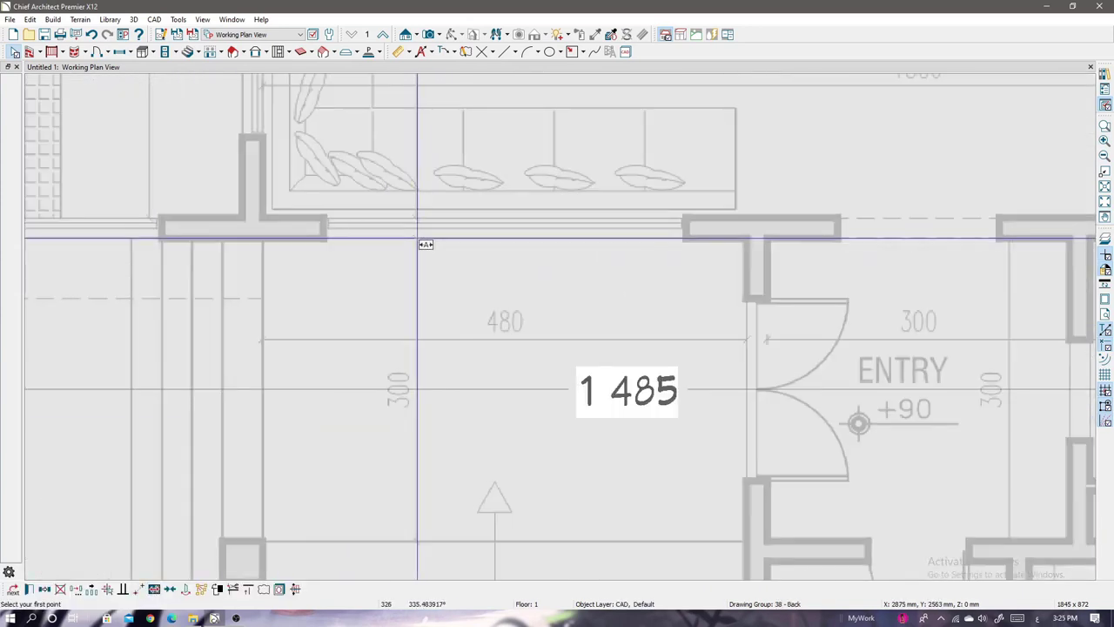
click(417, 236)
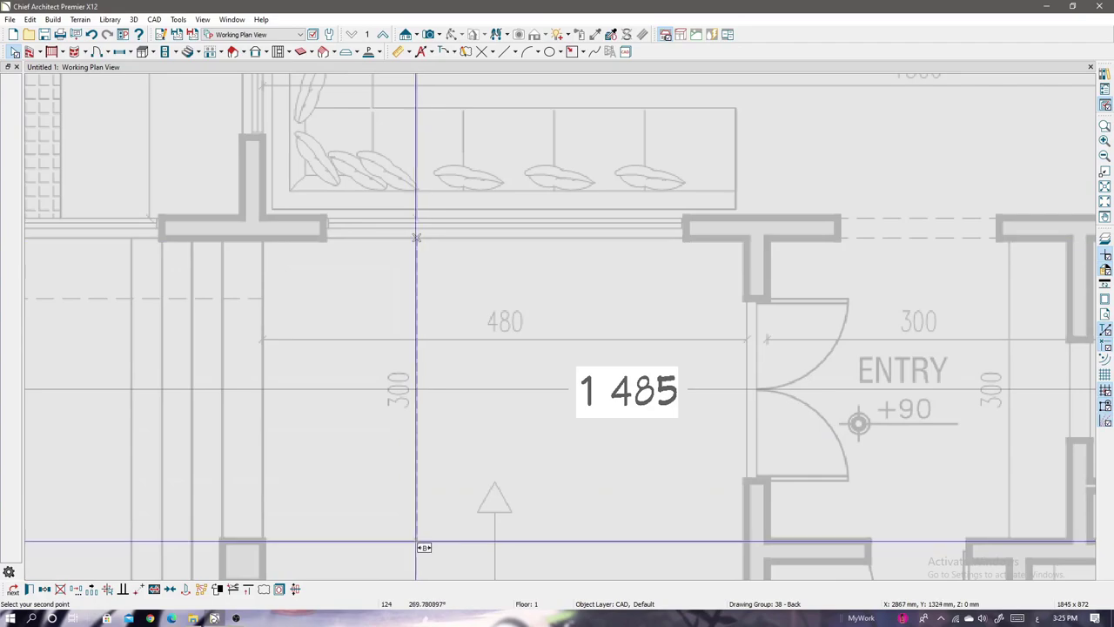
click(417, 541)
text(500)
key(Return)
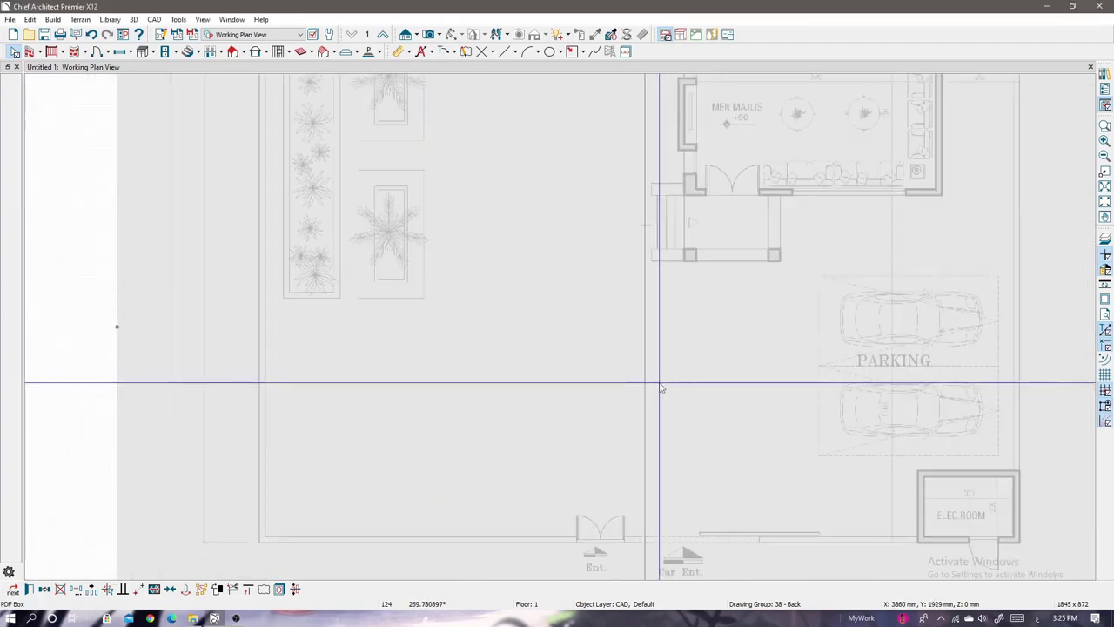
- Draw a point-to-point dimension across the wash room to confirm the scale reads 290
scroll(659, 385, down, 3)
scroll(606, 427, down, 2)
scroll(557, 349, up, 5)
scroll(261, 261, up, 1)
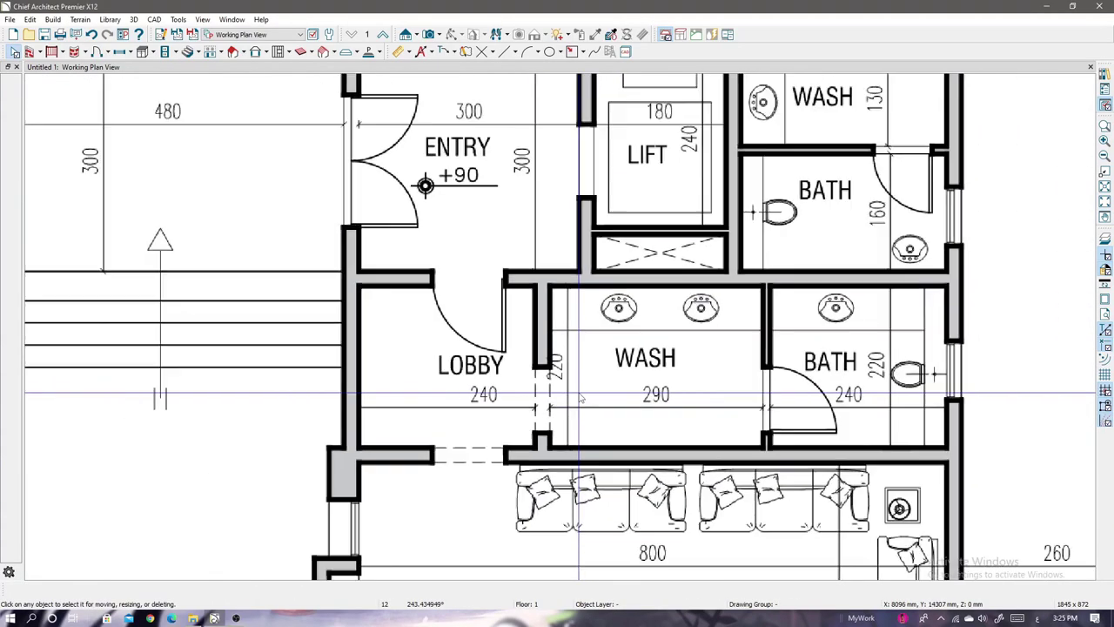
scroll(104, 261, down, 1)
click(418, 51)
click(408, 51)
click(435, 122)
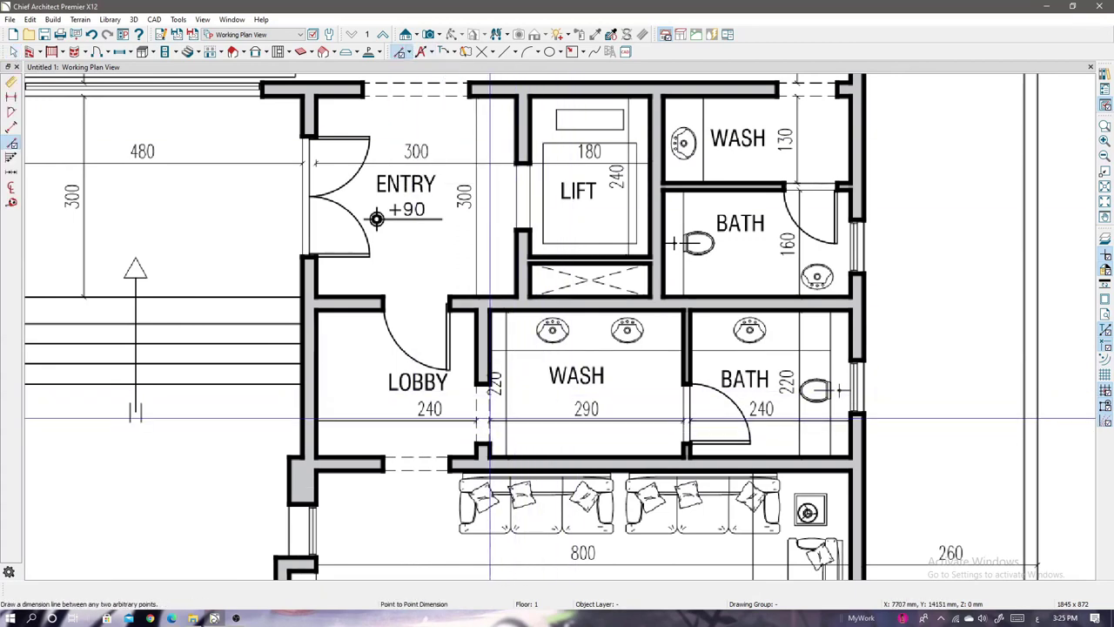
drag(524, 421, 658, 424)
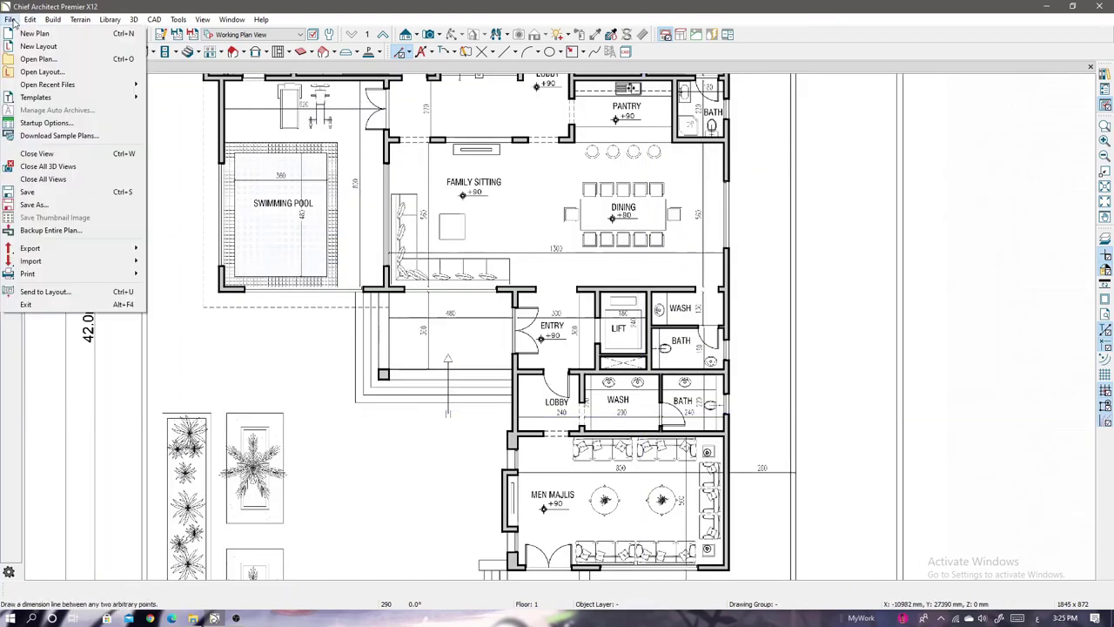
- Trace exterior walls along the Men Majlis bottom edge and below the lobby corner
scroll(719, 512, up, 3)
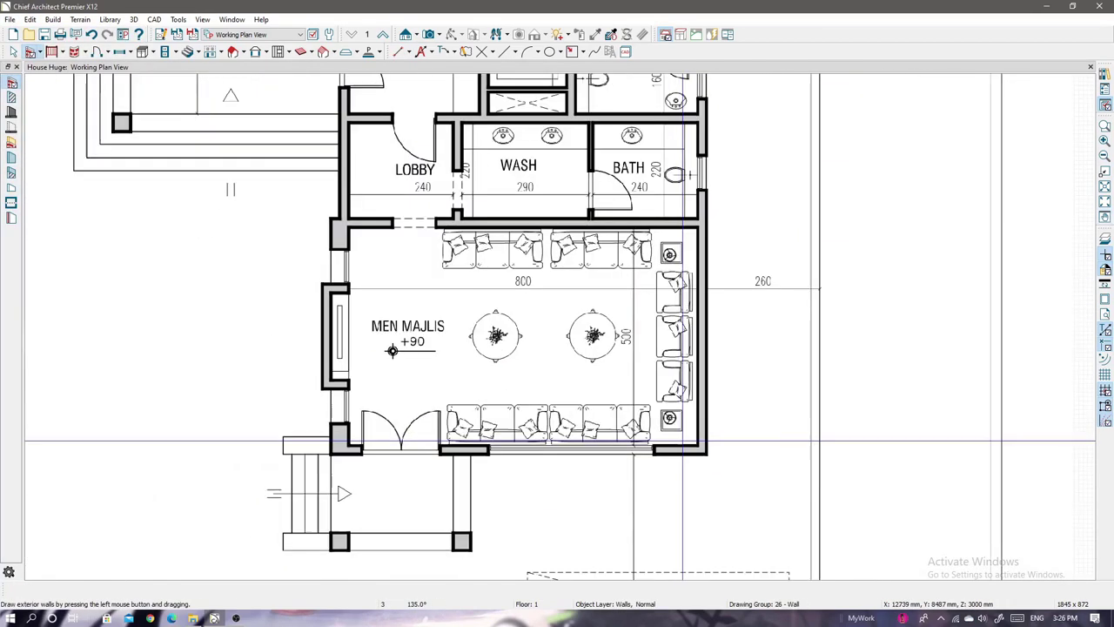
scroll(719, 512, up, 2)
drag(707, 455, 248, 454)
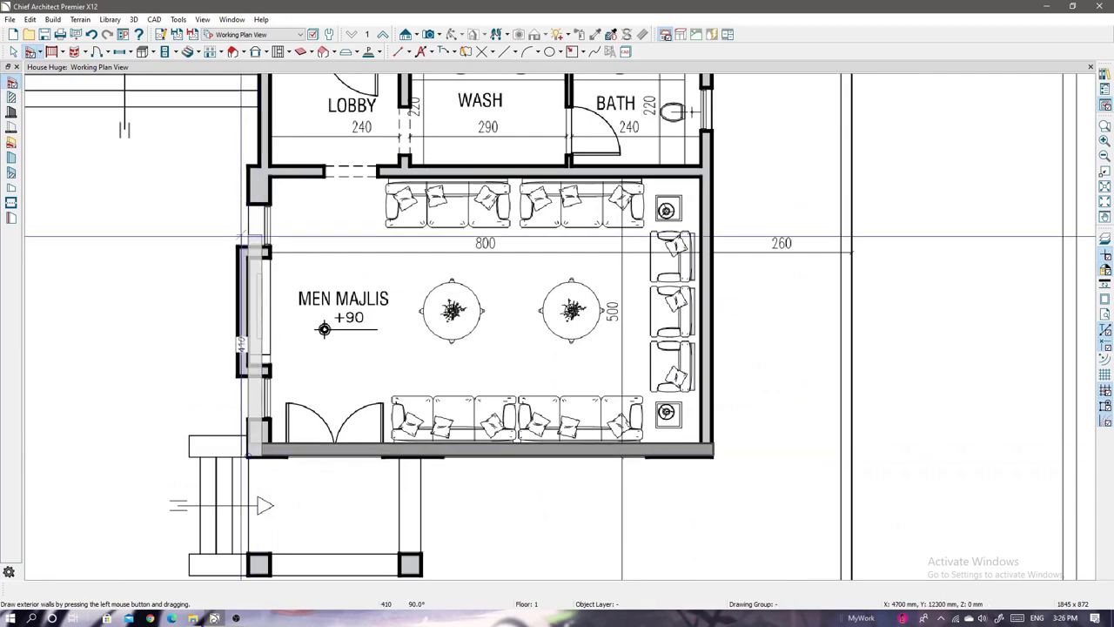
middle_drag(249, 164, 454, 483)
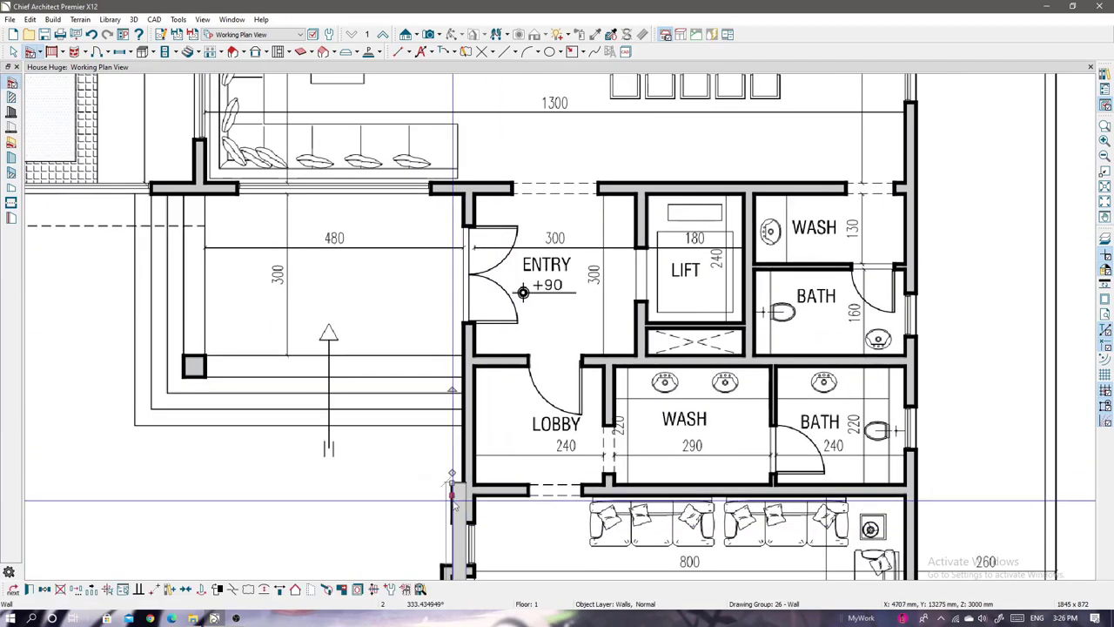
drag(454, 483, 474, 515)
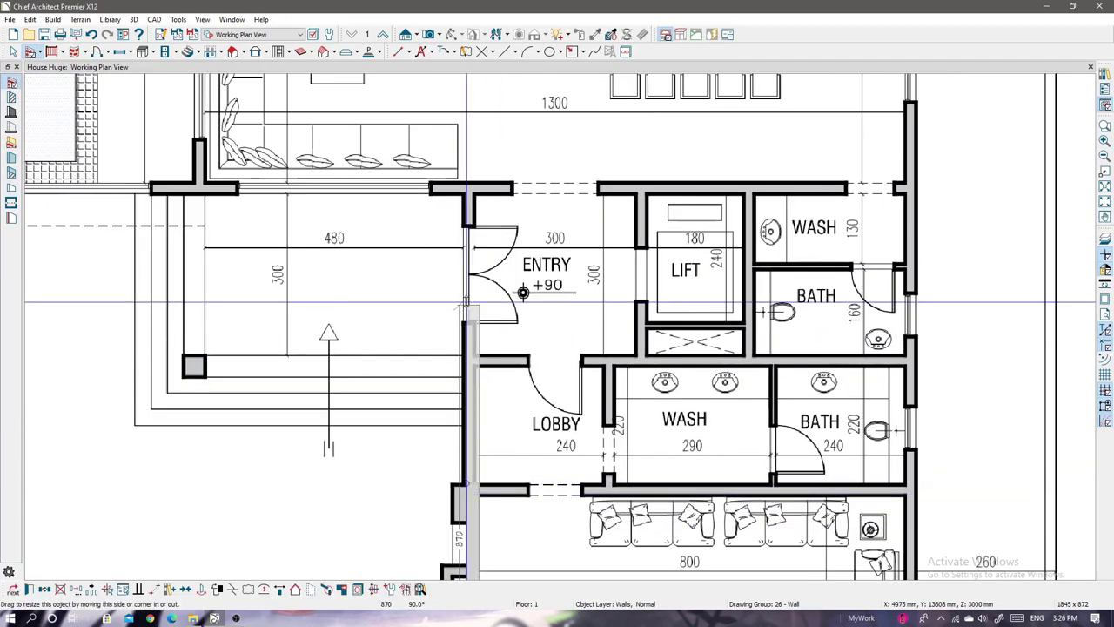
- Trace the exterior wall along the top of the entry
scroll(466, 492, down, 2)
middle_drag(571, 559, 527, 395)
scroll(526, 390, up, 2)
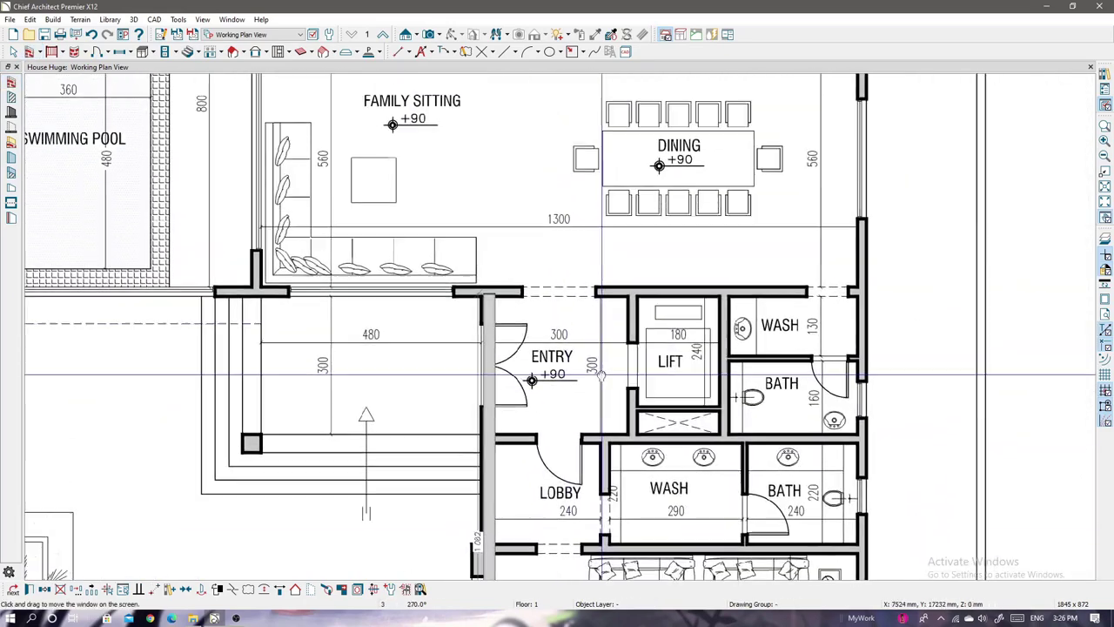
drag(214, 293, 214, 293)
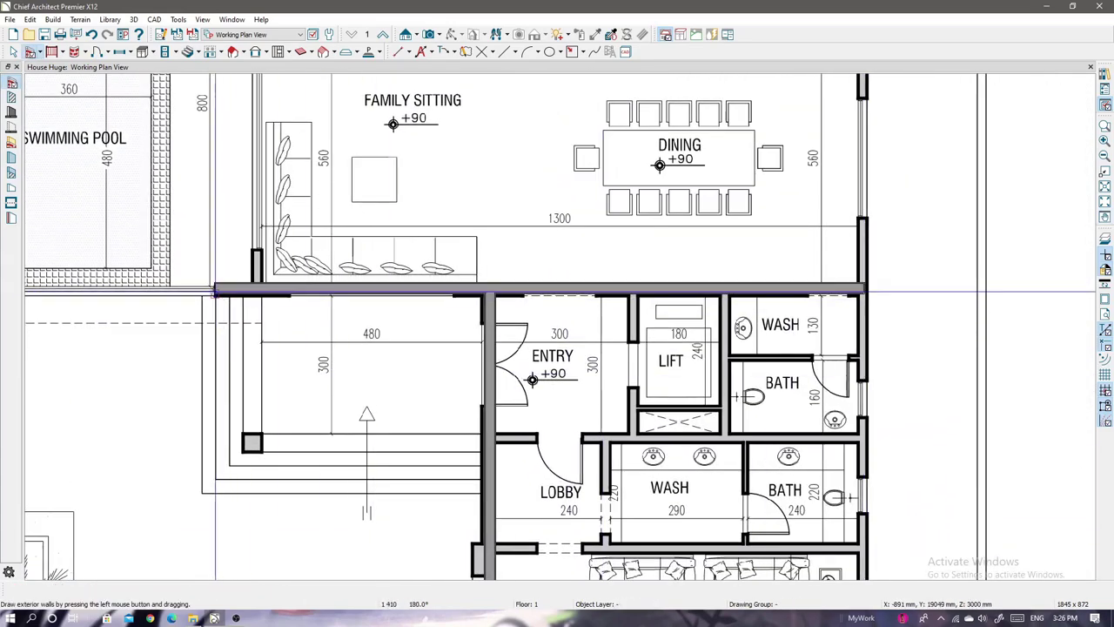
scroll(424, 314, up, 2)
scroll(425, 314, up, 2)
scroll(425, 314, down, 3)
scroll(424, 314, down, 3)
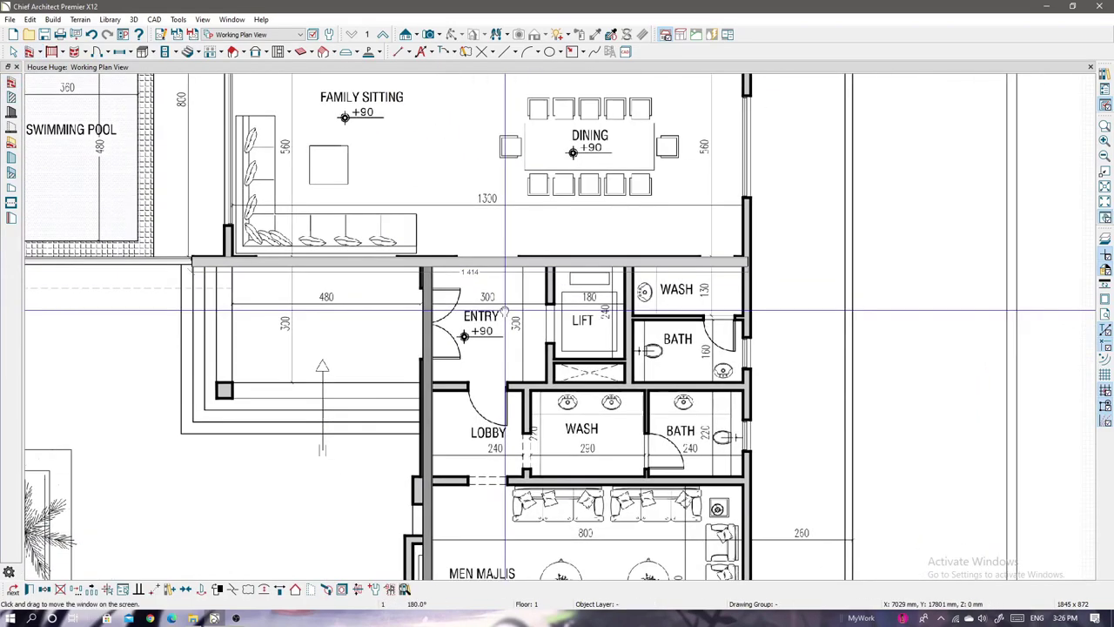
scroll(637, 435, up, 2)
- Trace exterior walls up the pool's left side and around the baths
scroll(637, 435, down, 1)
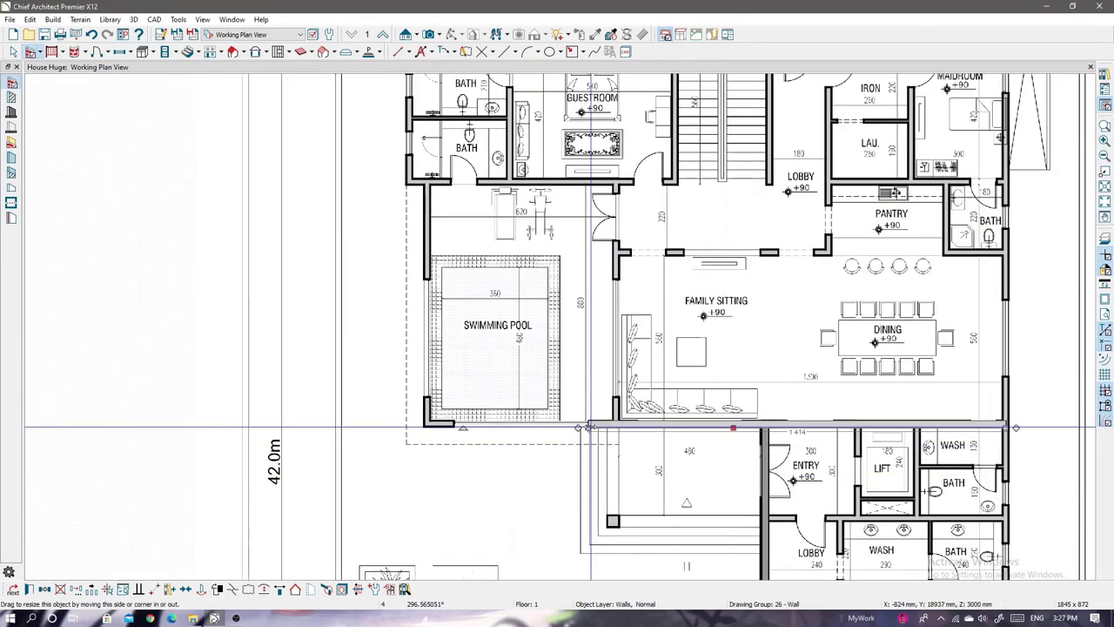
scroll(441, 376, up, 1)
drag(394, 474, 394, 259)
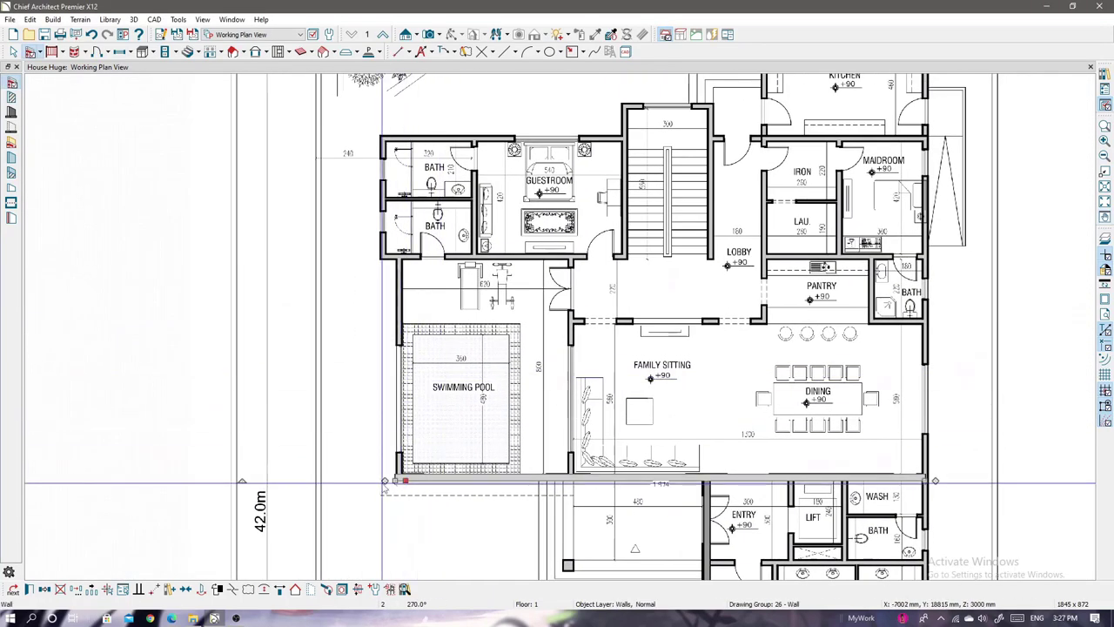
scroll(394, 258, up, 3)
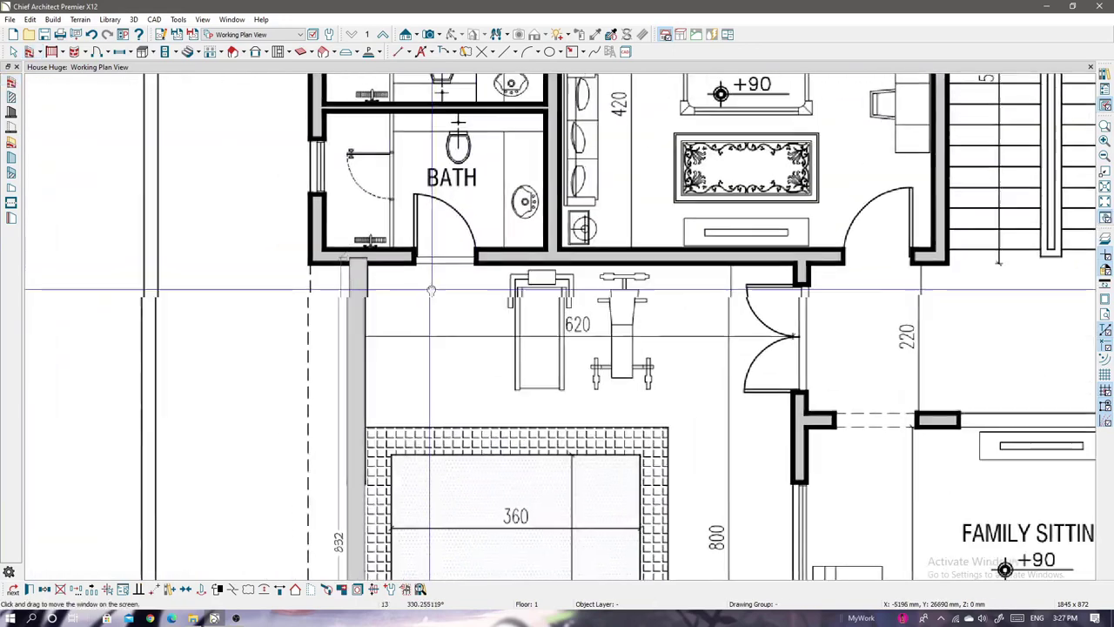
scroll(426, 322, up, 1)
drag(421, 324, 393, 327)
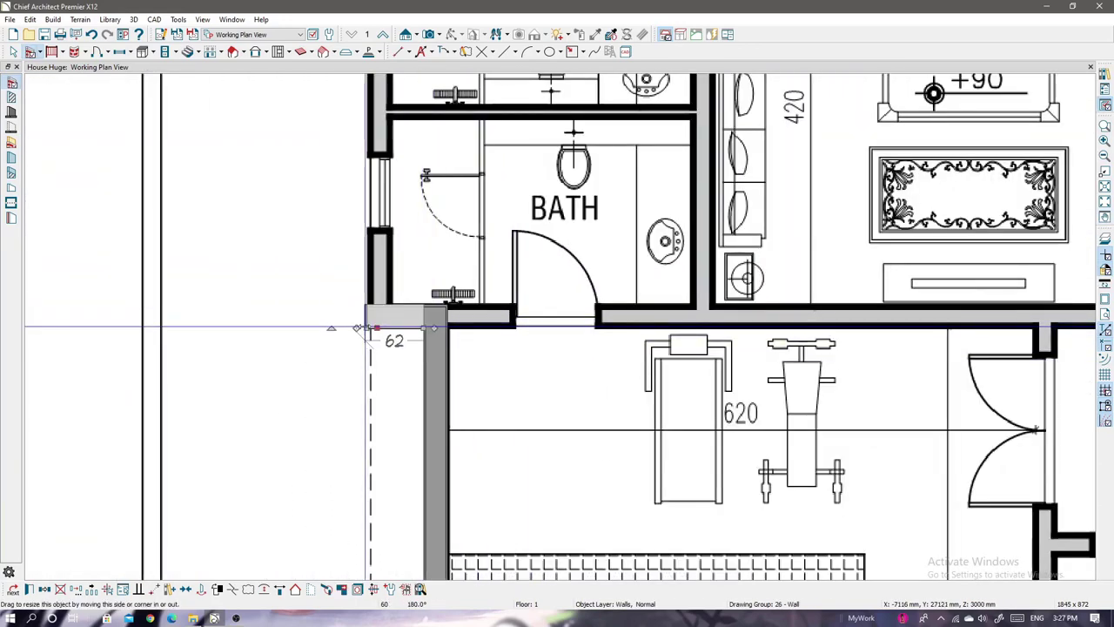
scroll(357, 328, down, 2)
scroll(366, 470, up, 1)
drag(352, 174, 696, 243)
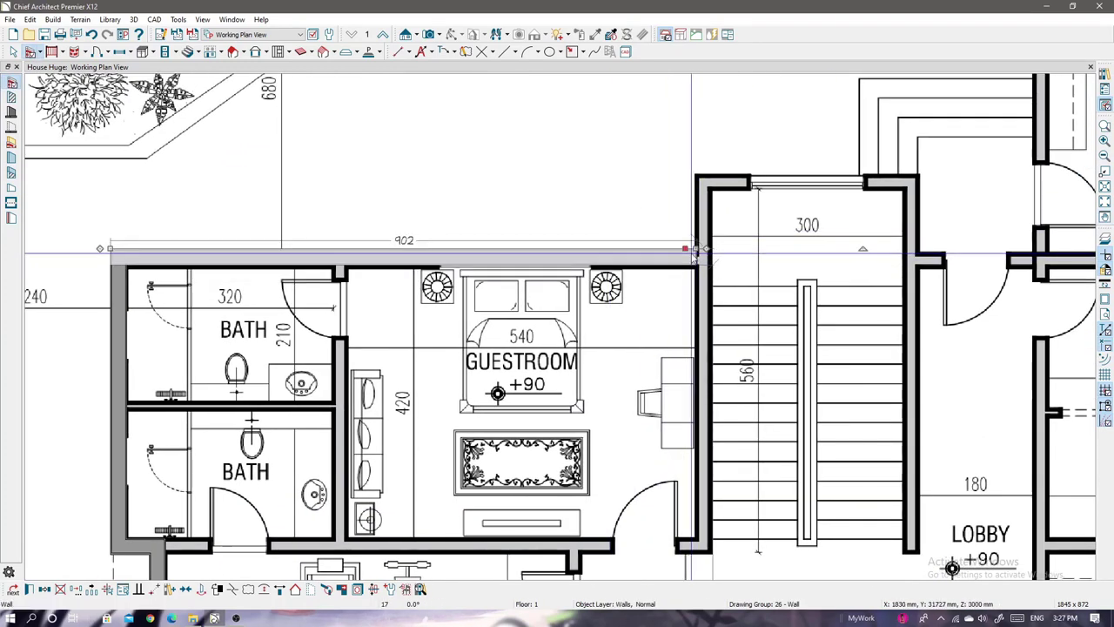
- Continue the walls over the guestroom and stair top, then up and across the kitchen top
scroll(693, 250, up, 2)
mouse_move(462, 386)
mouse_down()
mouse_move(460, 240)
mouse_move(890, 256)
mouse_up()
scroll(478, 251, up, 1)
scroll(891, 256, down, 2)
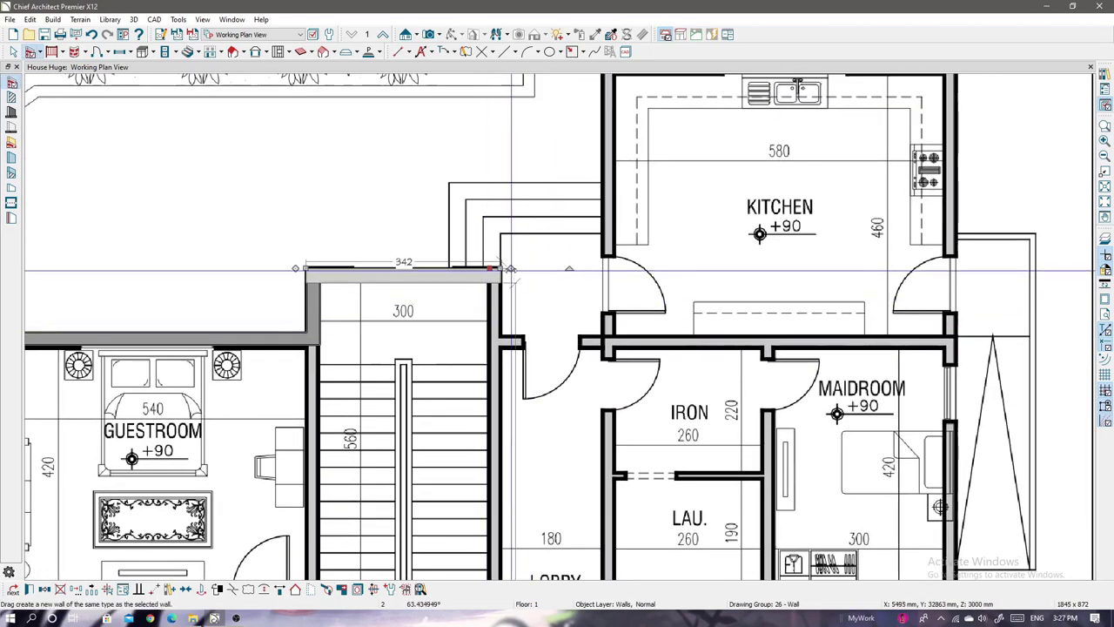
drag(511, 268, 611, 339)
middle_drag(611, 340, 527, 435)
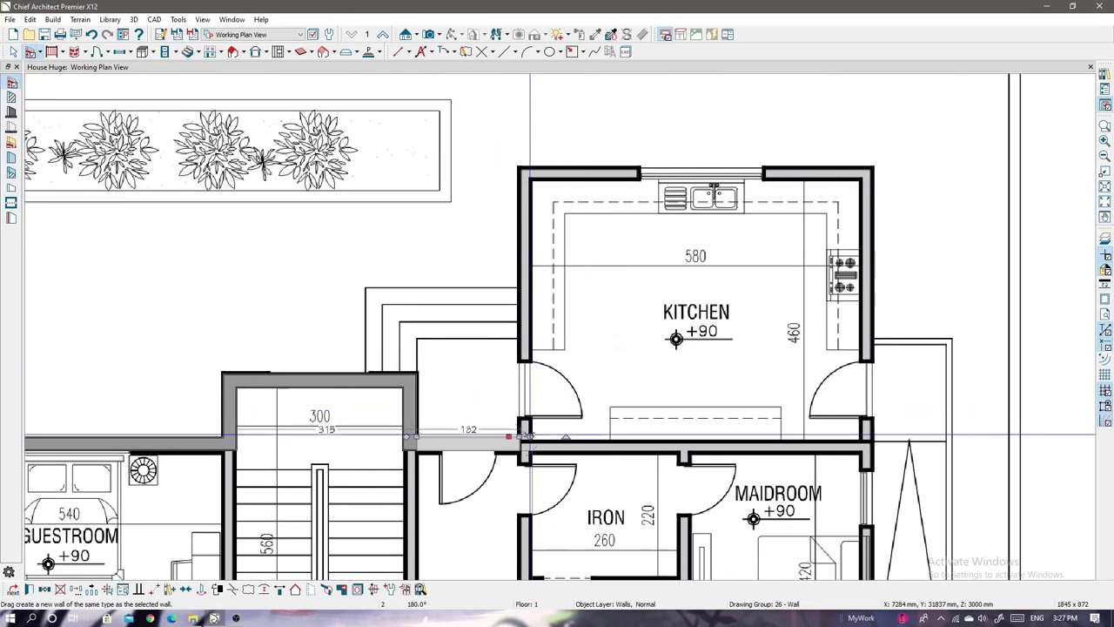
drag(526, 435, 517, 169)
middle_drag(517, 168, 442, 162)
drag(442, 162, 775, 139)
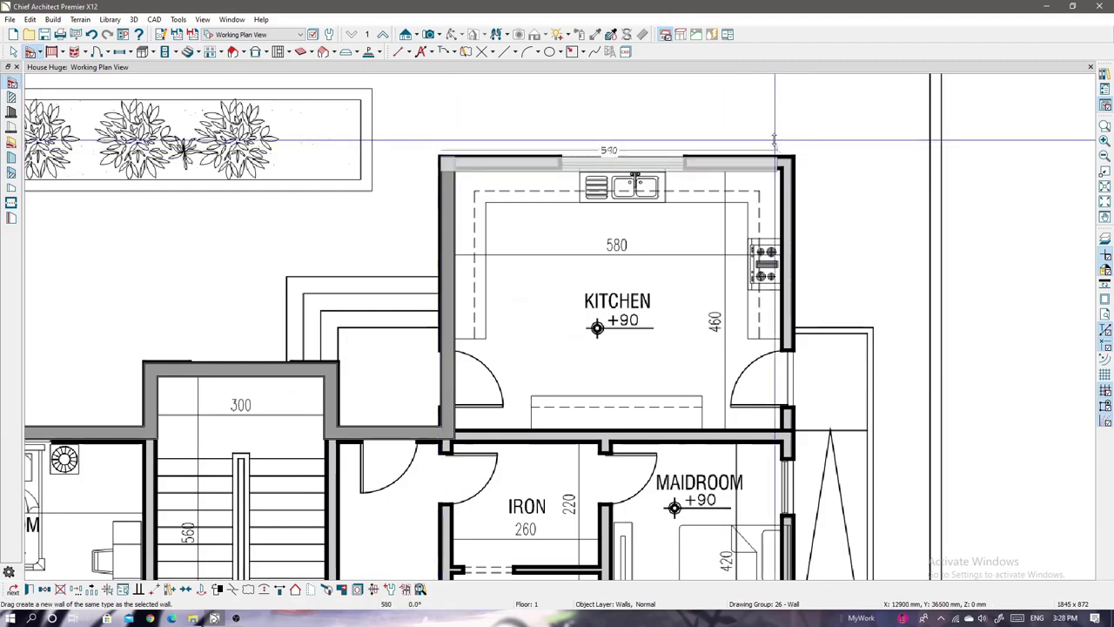
- Trace the wall along the top edge of the Men Majlis
scroll(765, 320, down, 2)
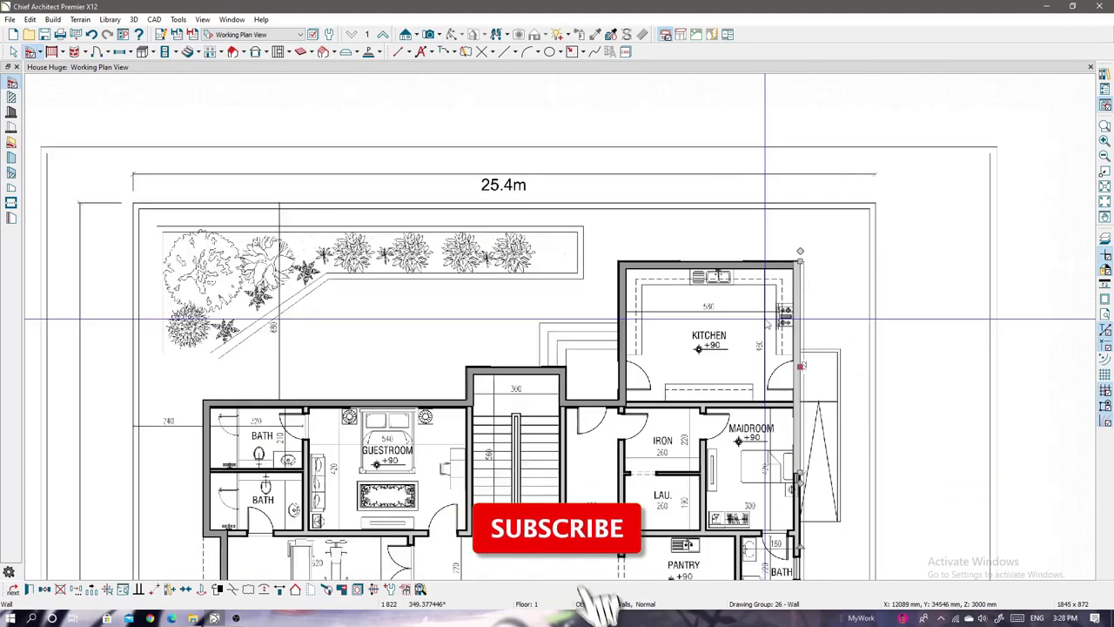
scroll(765, 320, down, 2)
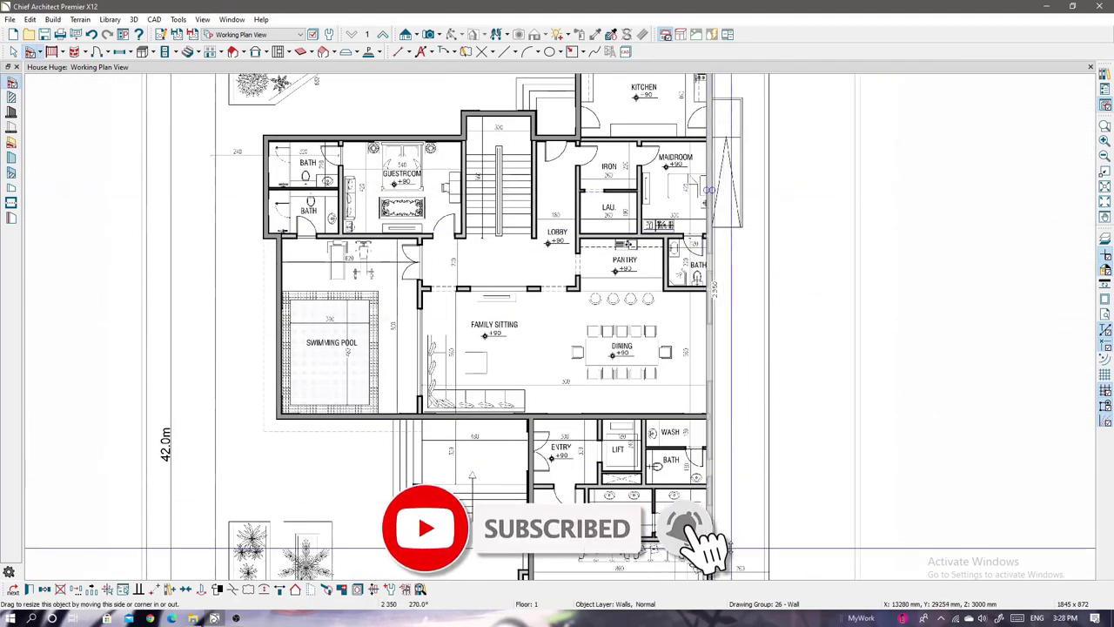
middle_drag(727, 531, 696, 276)
scroll(696, 277, up, 2)
middle_drag(696, 463, 743, 579)
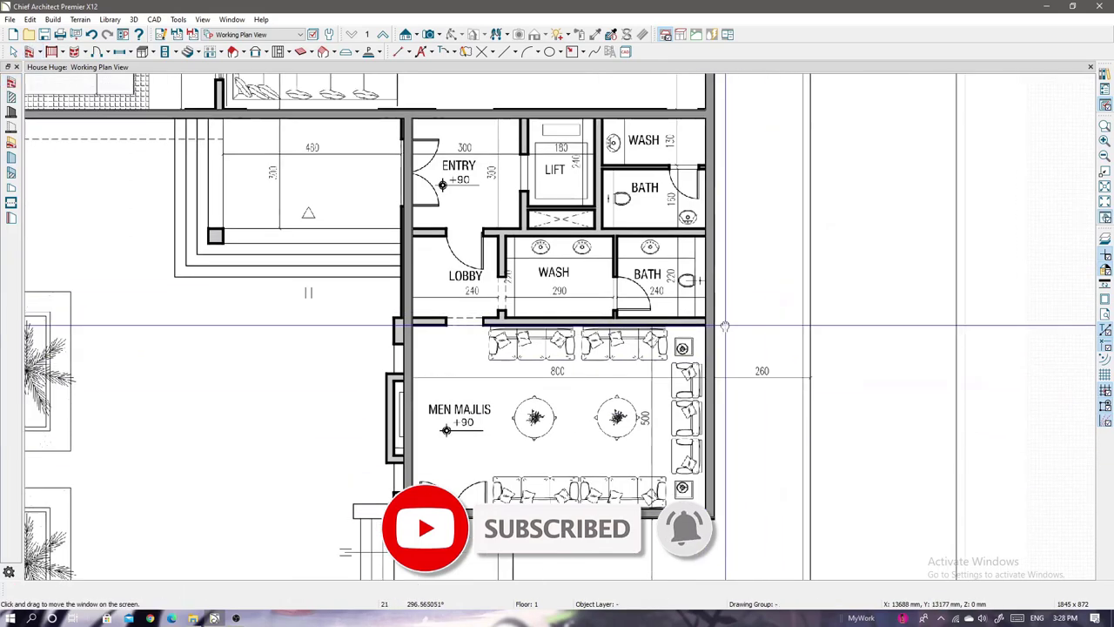
drag(737, 401, 445, 402)
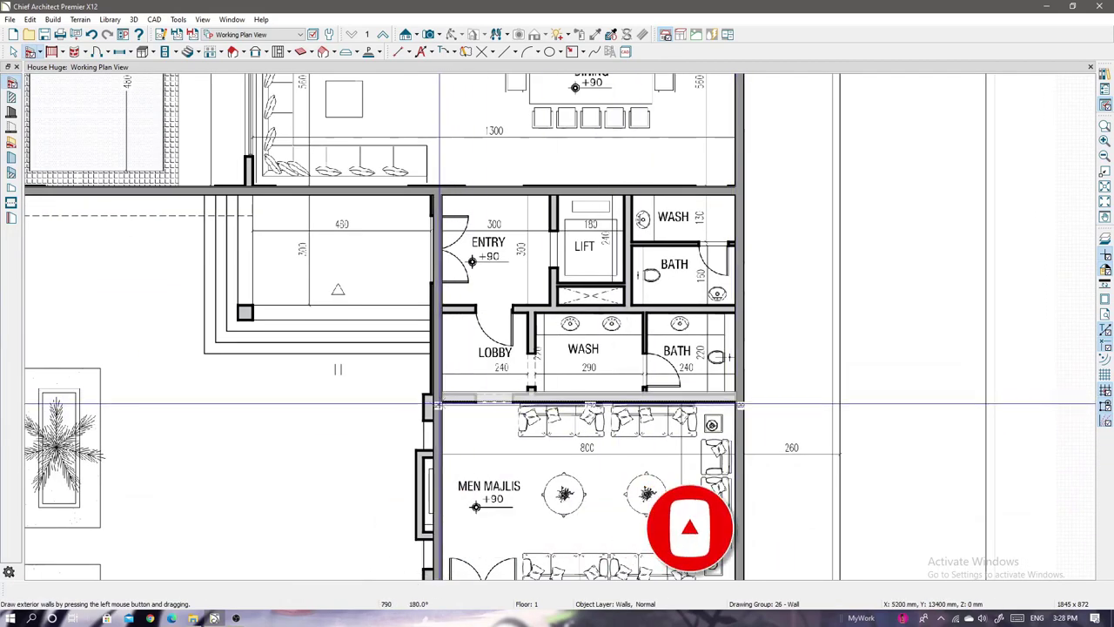
- Draw the walls on both sides of the Lift, between Entry and Wash
scroll(446, 360, up, 1)
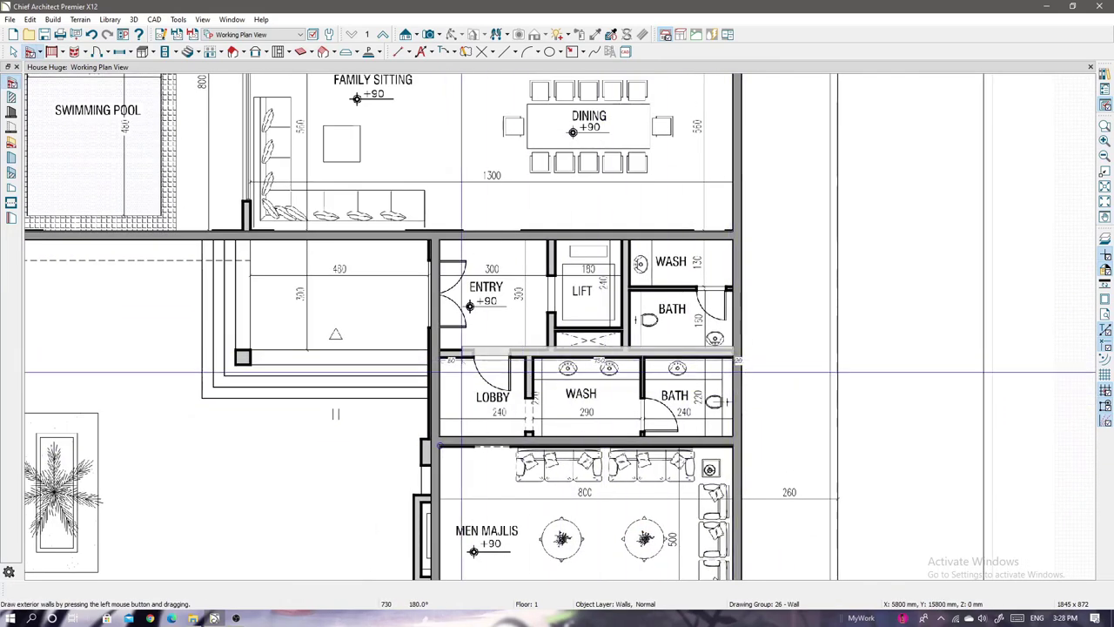
scroll(588, 306, up, 1)
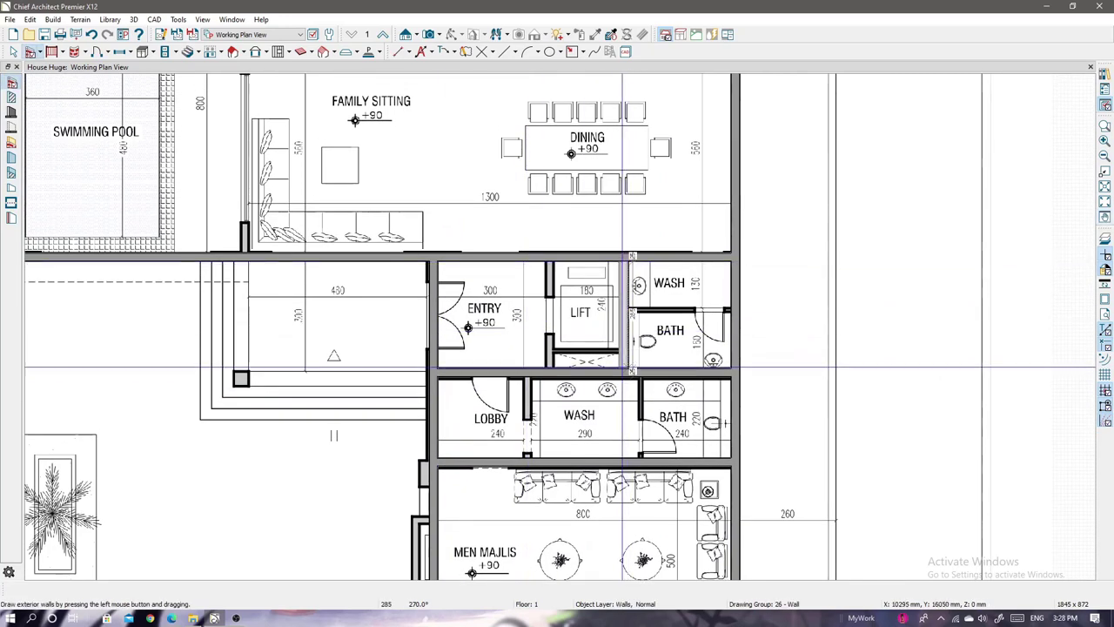
drag(622, 368, 623, 370)
drag(550, 368, 550, 369)
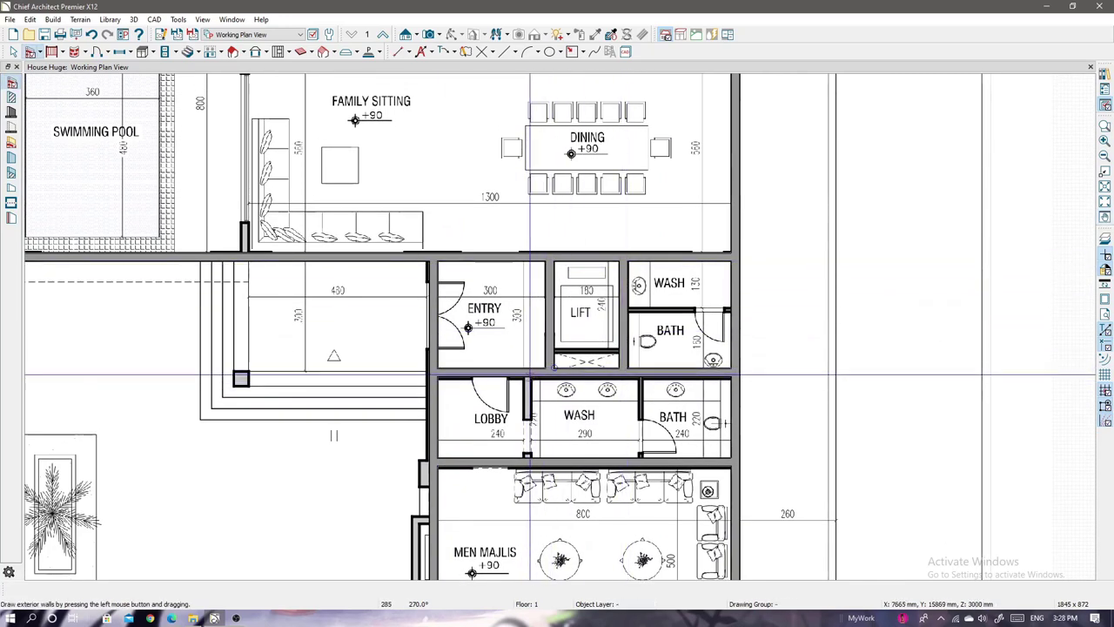
scroll(533, 455, down, 3)
scroll(533, 455, down, 2)
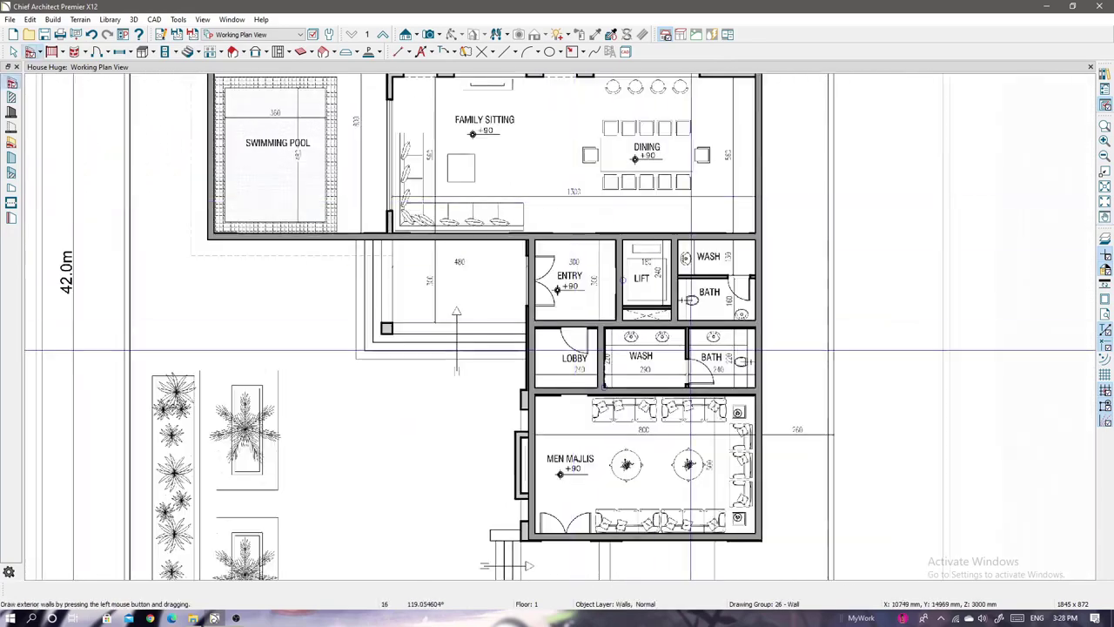
scroll(561, 259, up, 2)
- Move the guestroom-block wall up to the guestroom's top edge
middle_drag(562, 258, 258, 364)
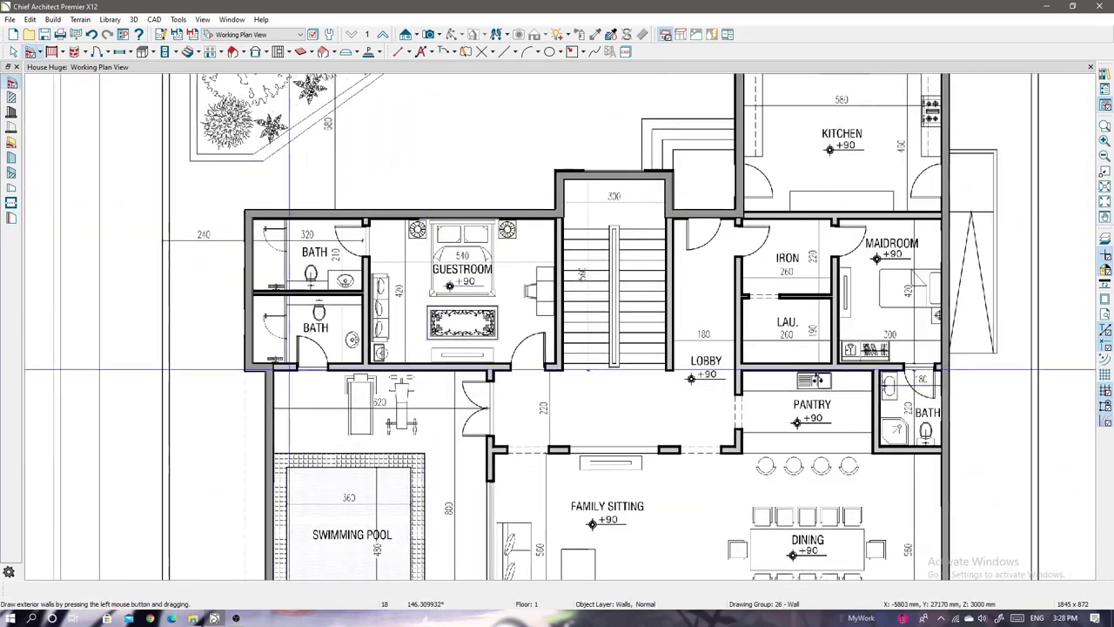
click(257, 364)
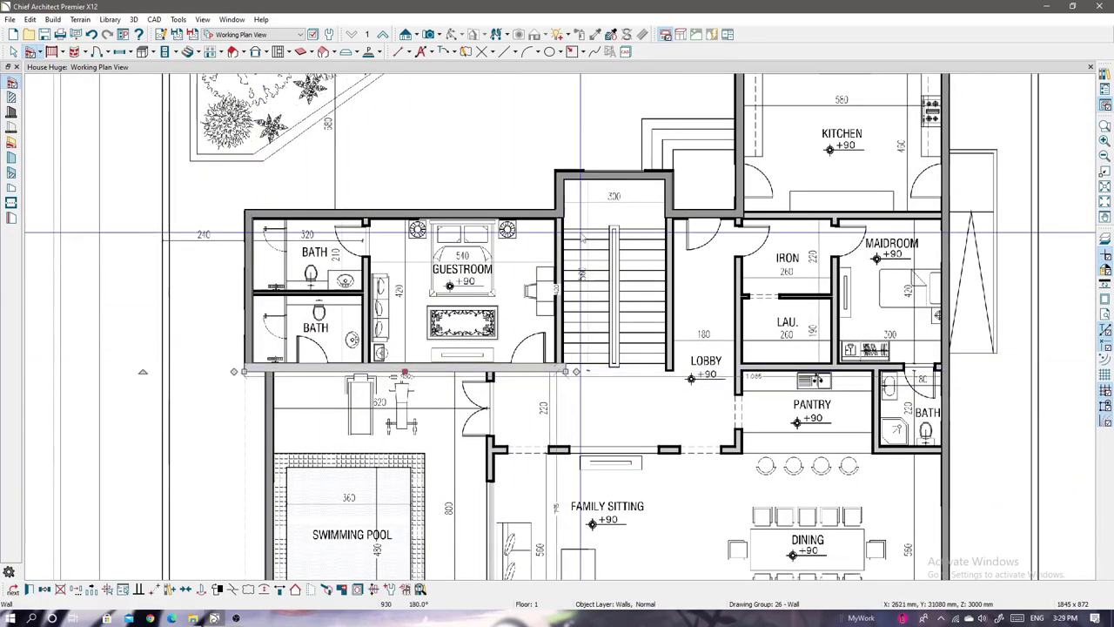
drag(257, 364, 566, 221)
click(12, 112)
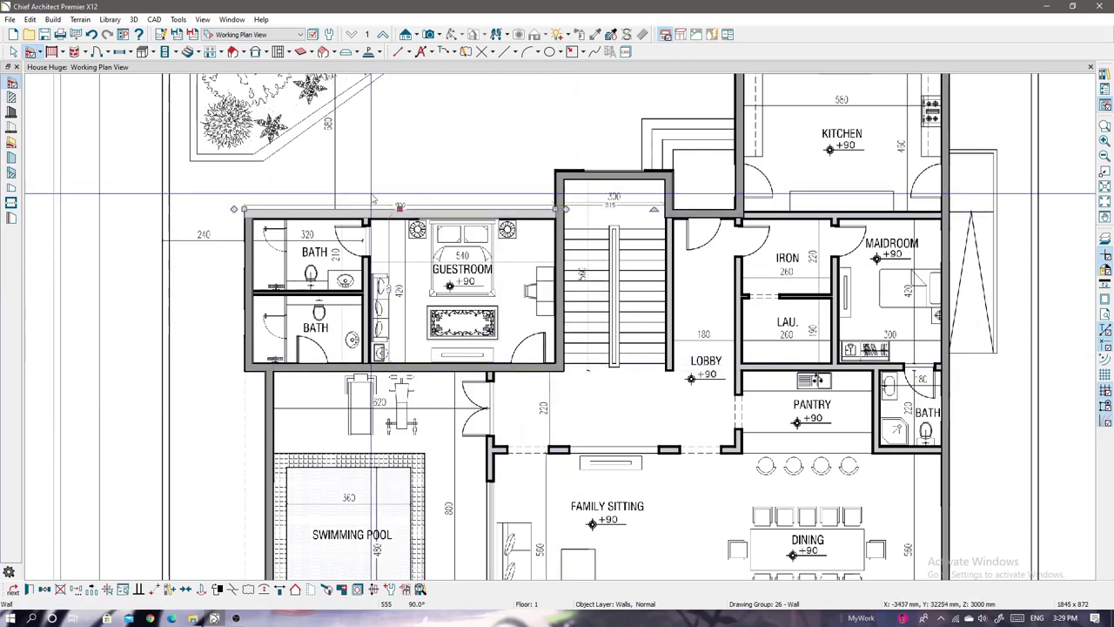
- Draw walls down the guestroom's left side, along the stairs, and between lobby and pantry
mouse_move(365, 219)
mouse_down()
mouse_move(368, 354)
mouse_move(370, 294)
mouse_up()
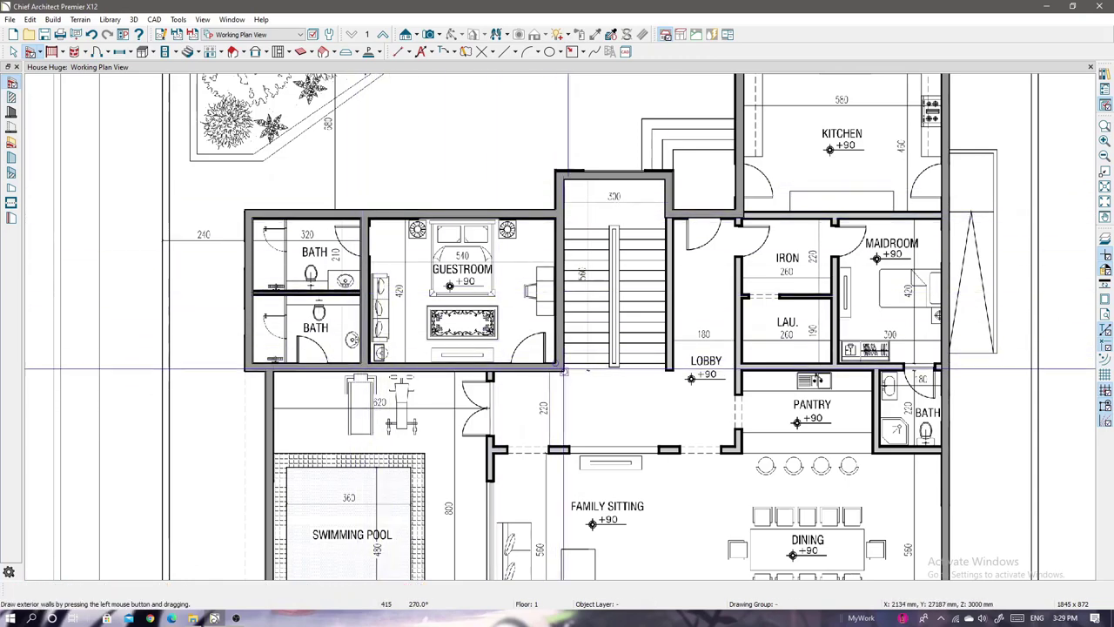
middle_drag(564, 370, 519, 368)
drag(626, 209, 631, 372)
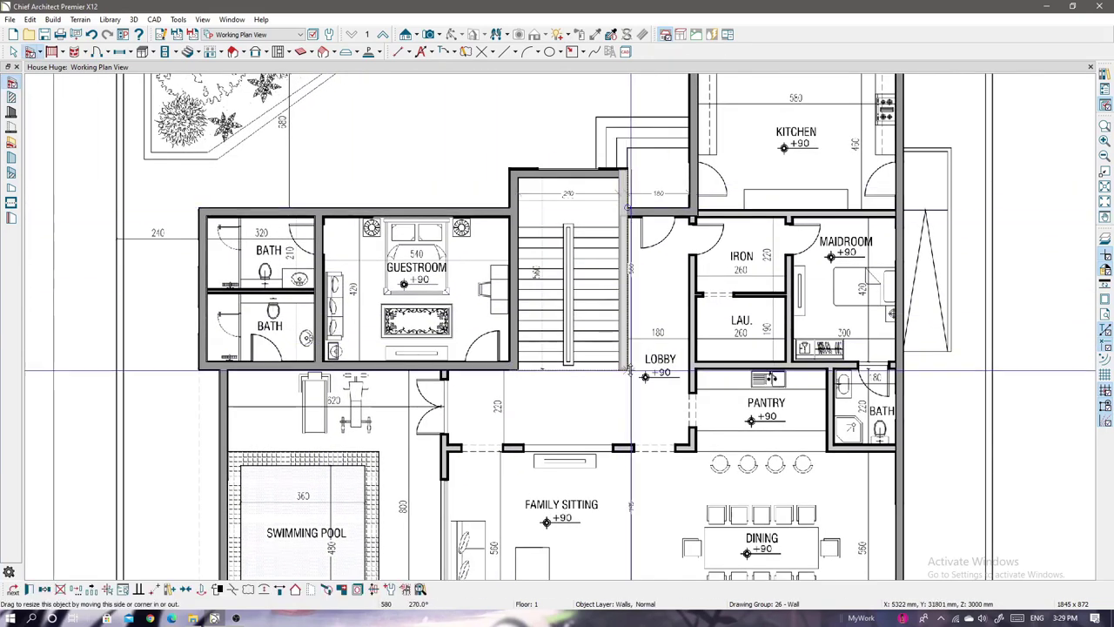
middle_drag(629, 372, 686, 200)
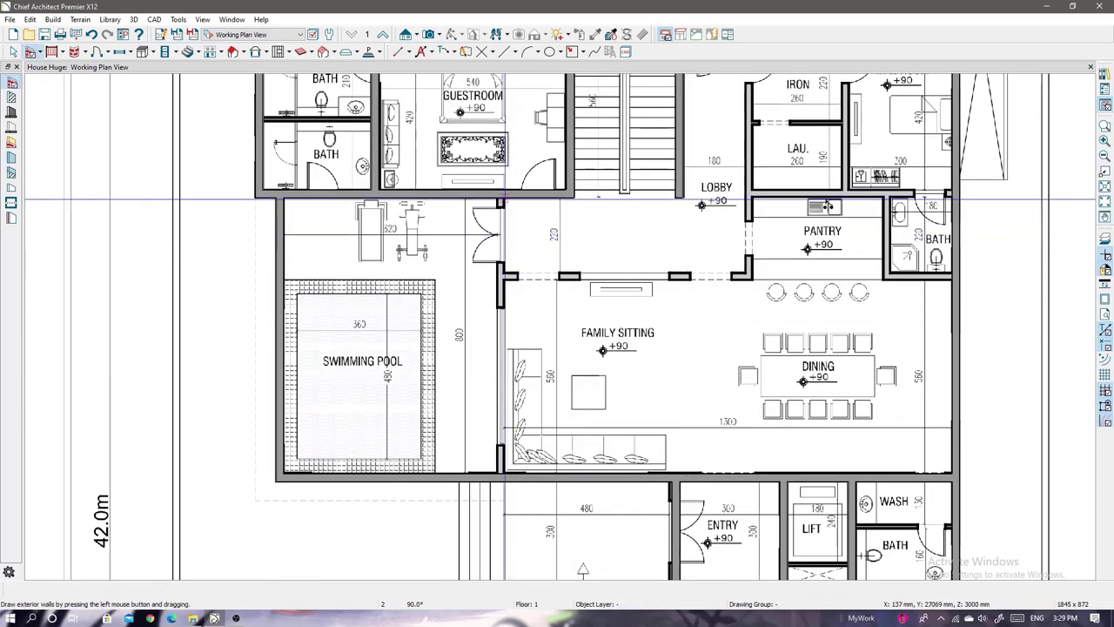
drag(503, 201, 508, 348)
drag(506, 474, 505, 477)
middle_drag(506, 477, 397, 597)
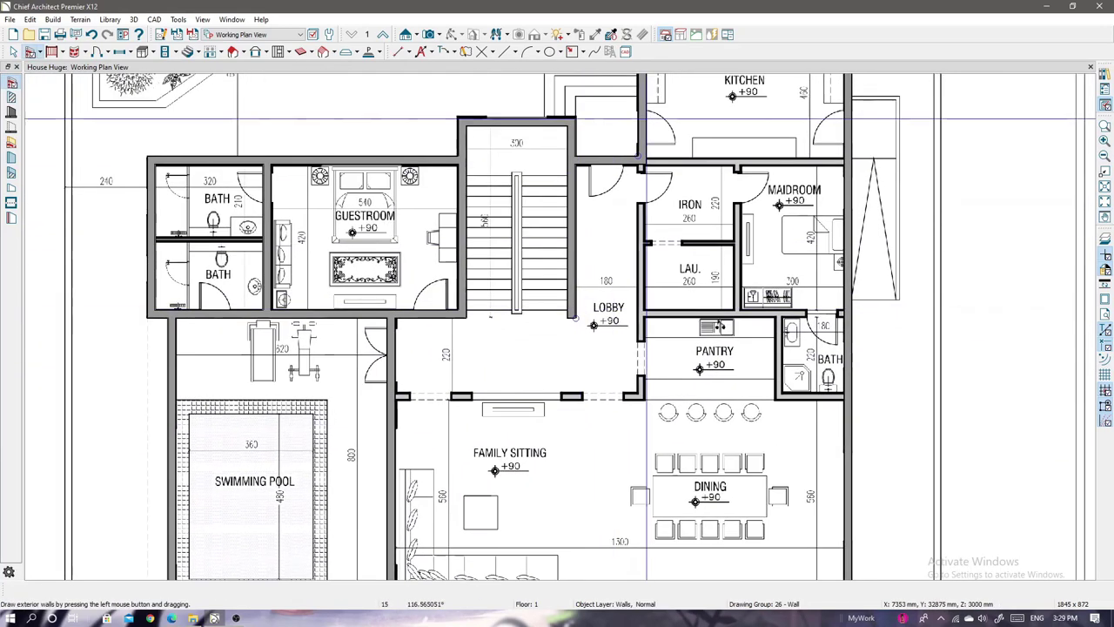
mouse_move(640, 122)
mouse_down()
mouse_move(629, 370)
mouse_move(387, 394)
mouse_up()
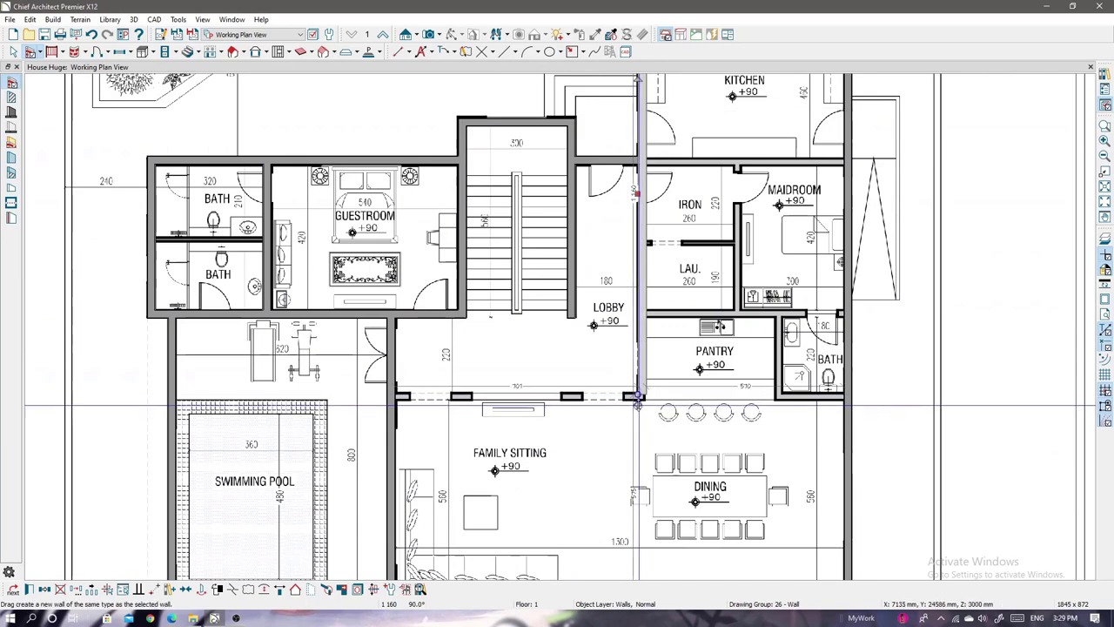
- Draw walls beside the small bath, along the kitchen bottom, and between iron room and maid room
middle_drag(546, 422, 414, 457)
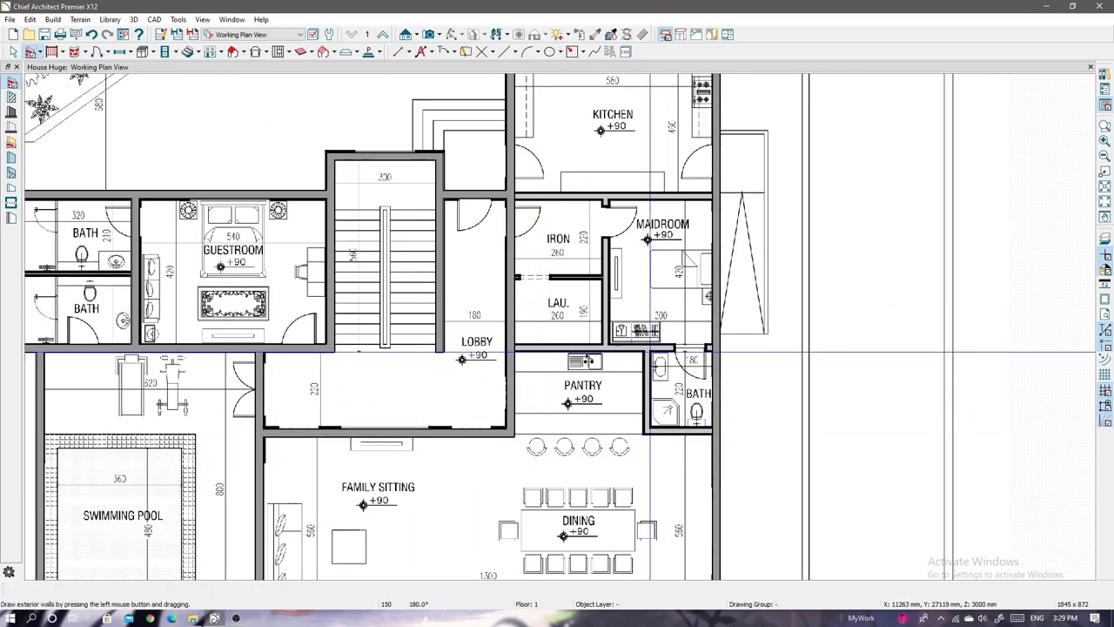
drag(715, 426, 712, 342)
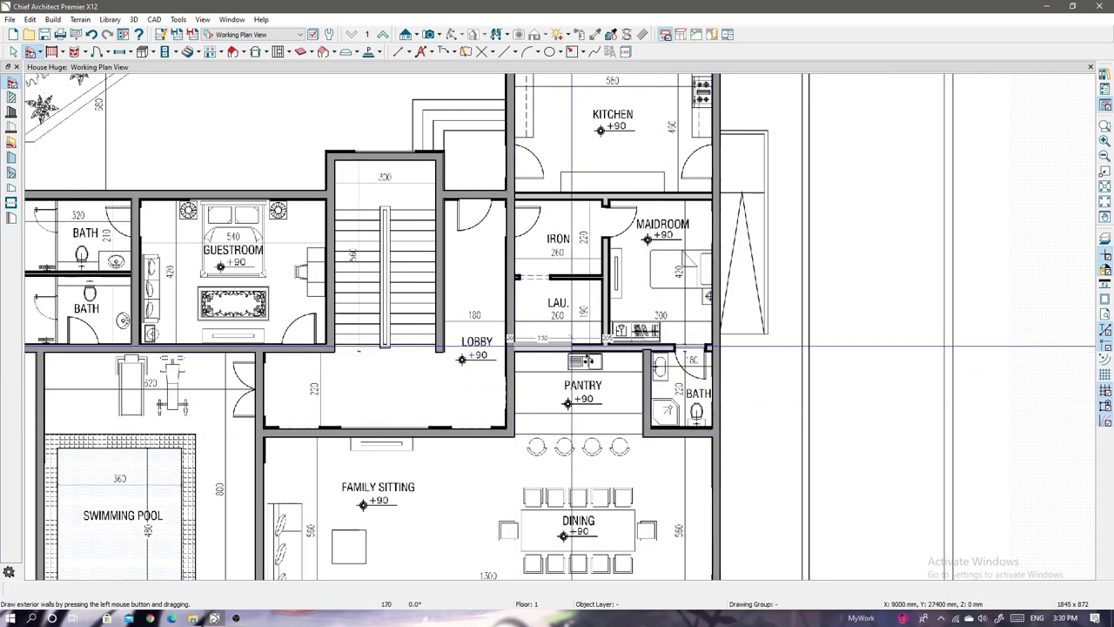
middle_drag(715, 345, 690, 410)
drag(414, 258, 691, 258)
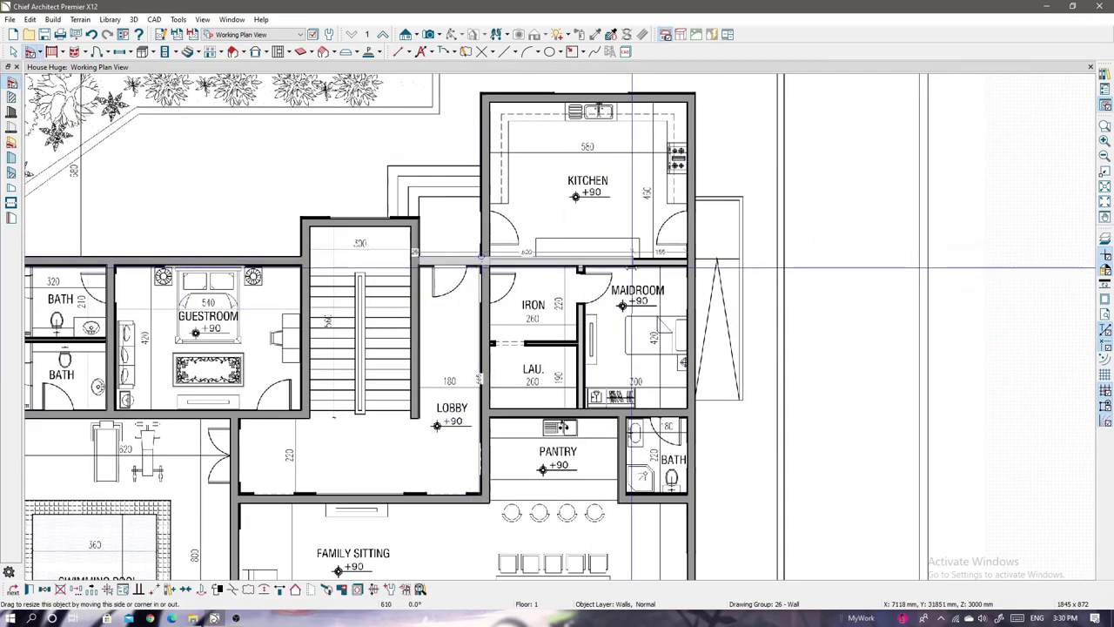
click(589, 277)
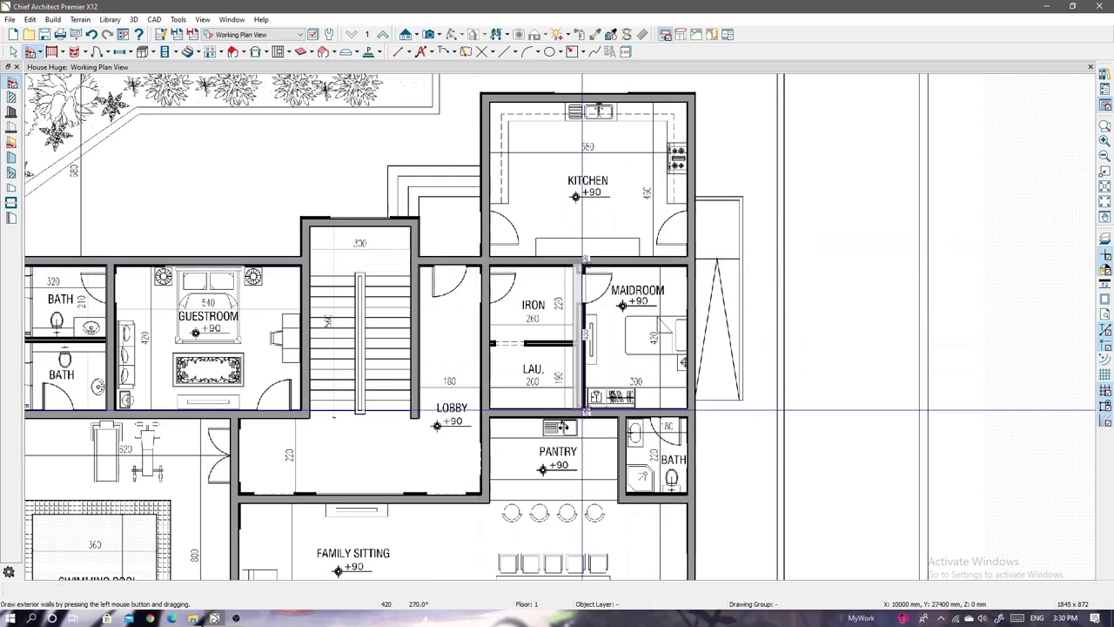
drag(580, 258, 581, 411)
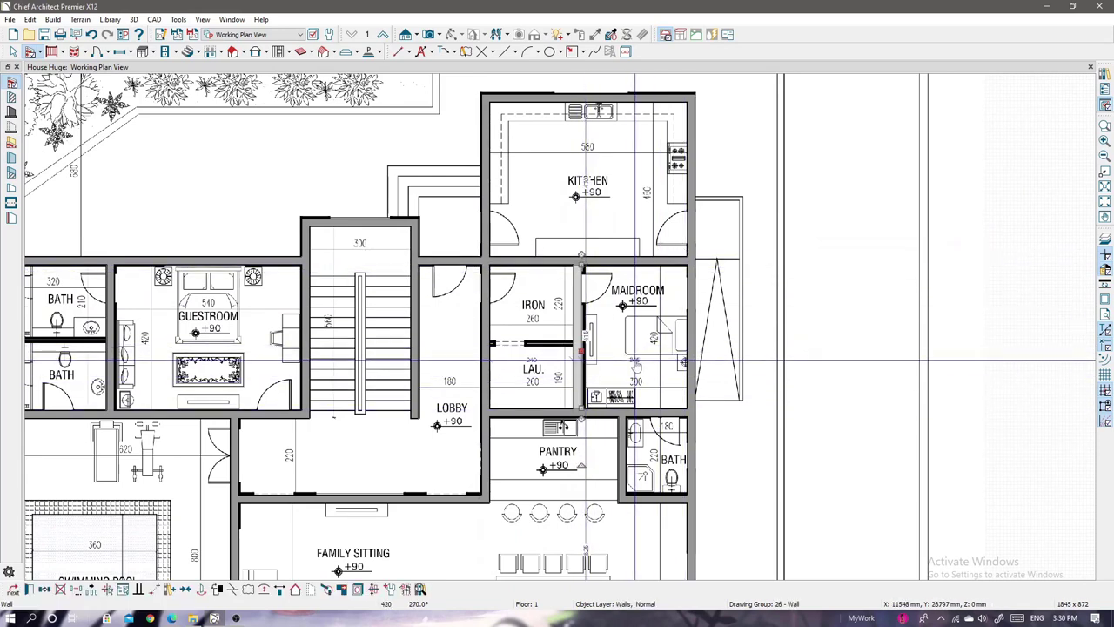
key(Escape)
scroll(741, 330, down, 2)
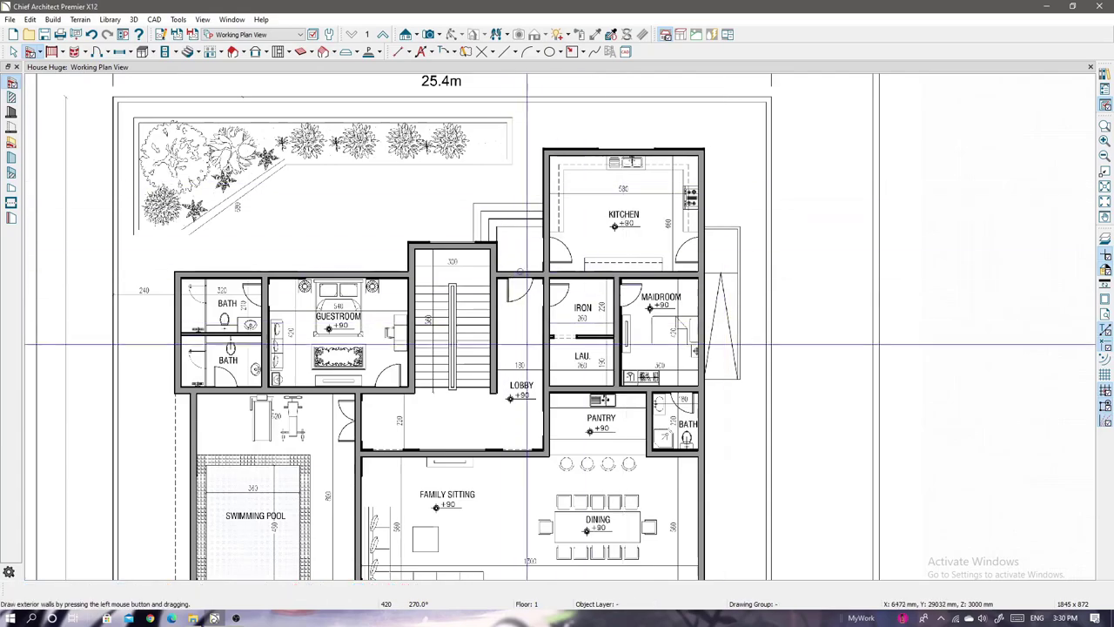
middle_drag(466, 458, 550, 324)
scroll(232, 113, up, 2)
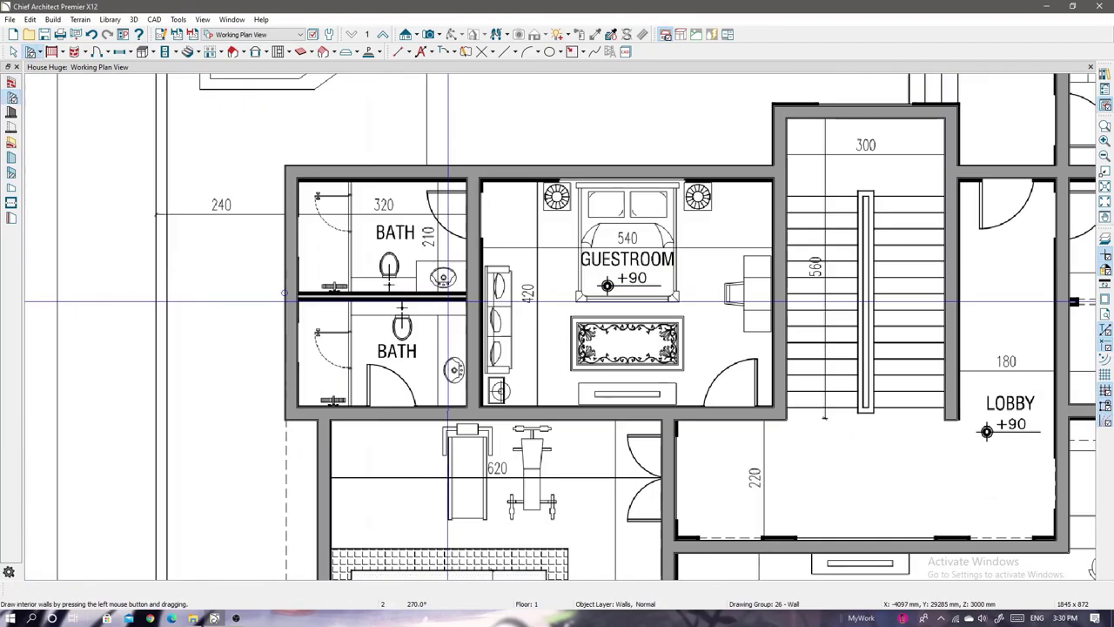
scroll(330, 300, down, 3)
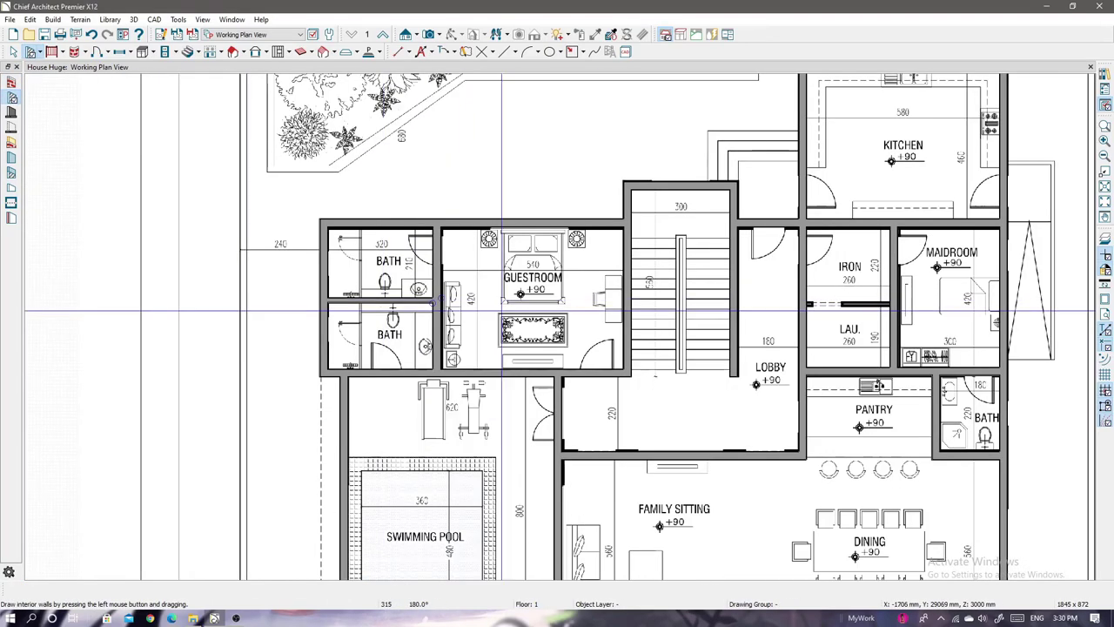
mouse_move(833, 518)
middle_down()
mouse_move(644, 423)
mouse_move(606, 224)
middle_up()
scroll(607, 224, up, 3)
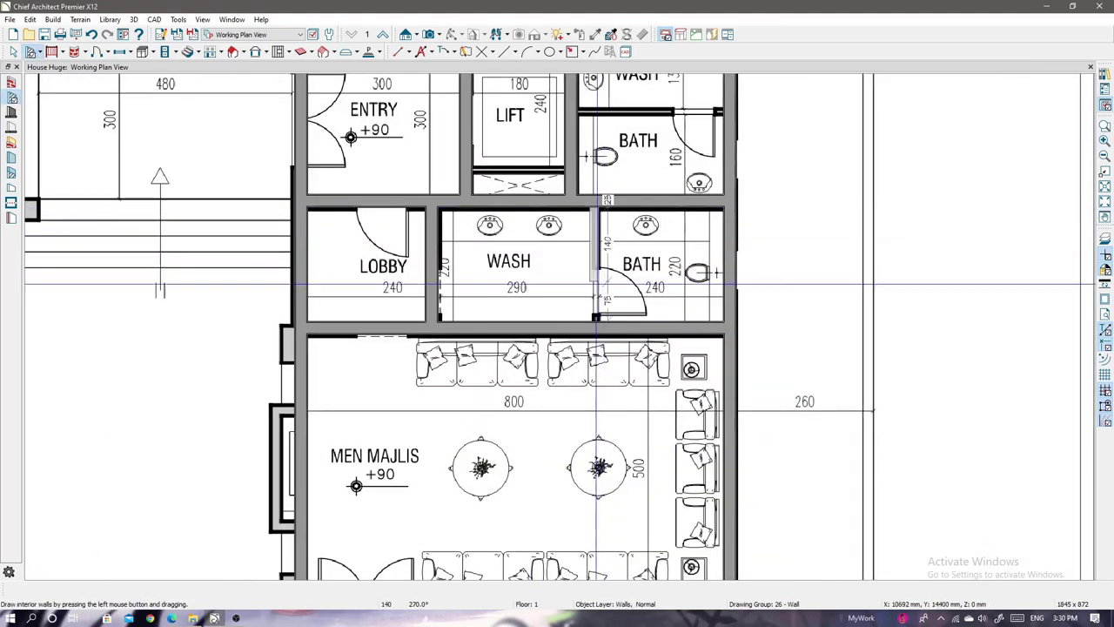
- Reposition the Men Majlis bottom wall to a 500 cm distance
mouse_move(596, 283)
middle_down()
mouse_move(553, 414)
mouse_move(582, 440)
middle_up()
click(588, 263)
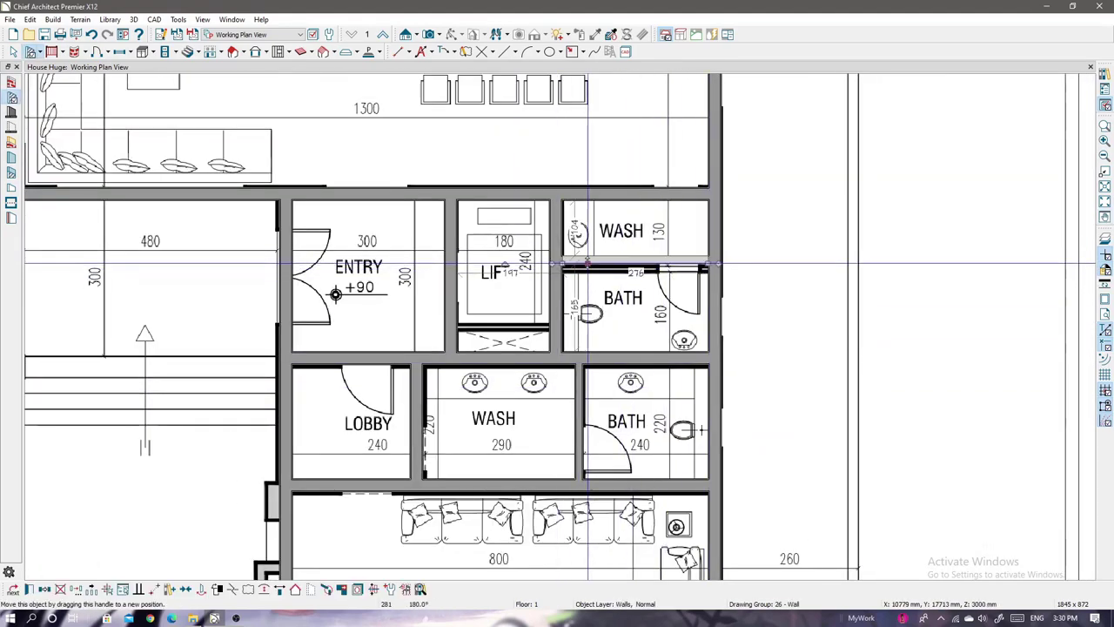
scroll(588, 272, down, 2)
mouse_move(588, 272)
middle_down()
mouse_move(675, 480)
mouse_move(711, 421)
mouse_move(601, 228)
middle_up()
scroll(600, 348, up, 3)
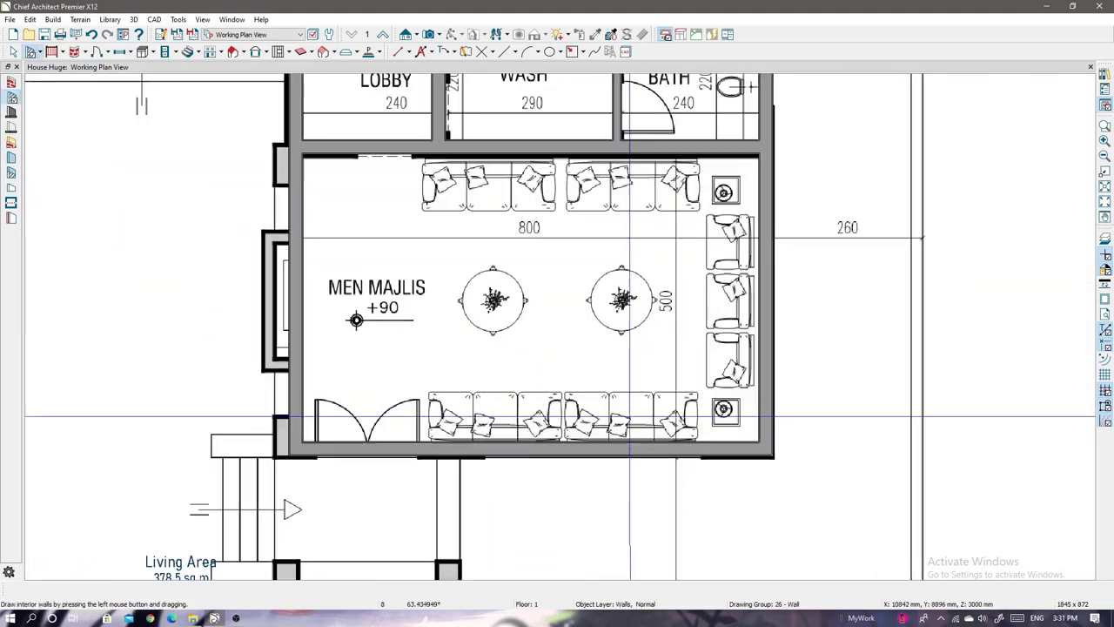
click(607, 450)
click(592, 296)
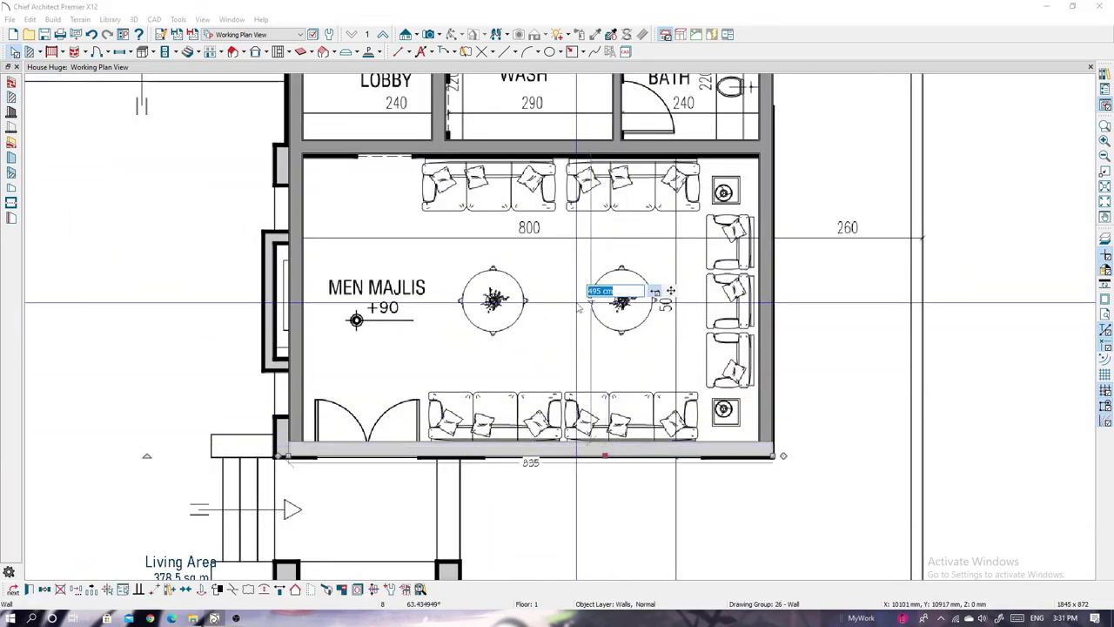
key(Return)
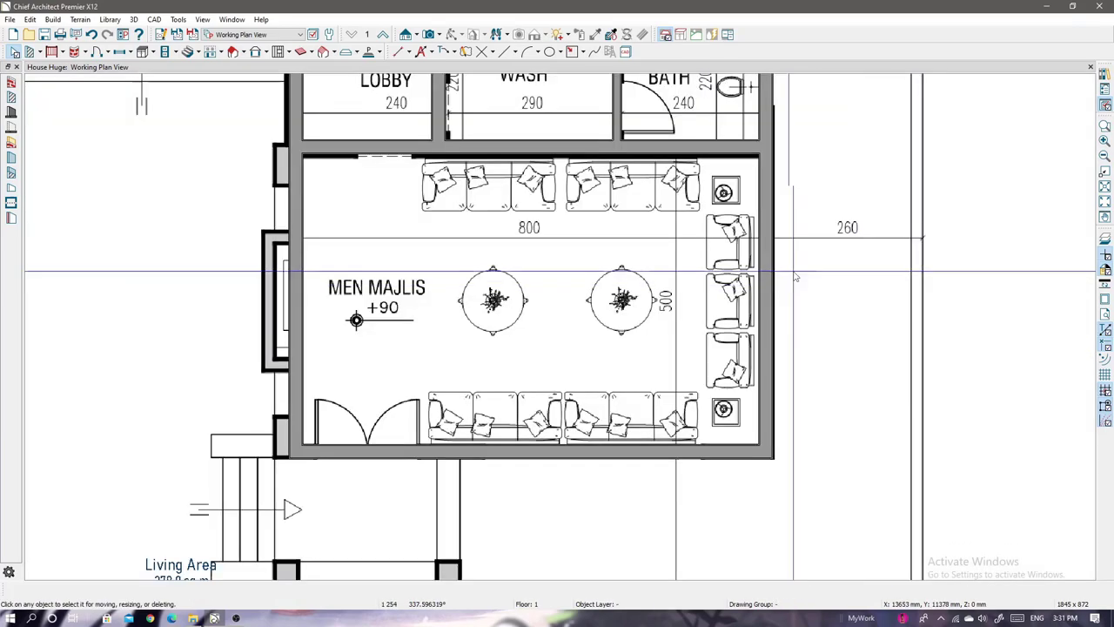
- Set the Men Majlis width to 800 by editing the dimension between its side walls
middle_drag(795, 277, 722, 370)
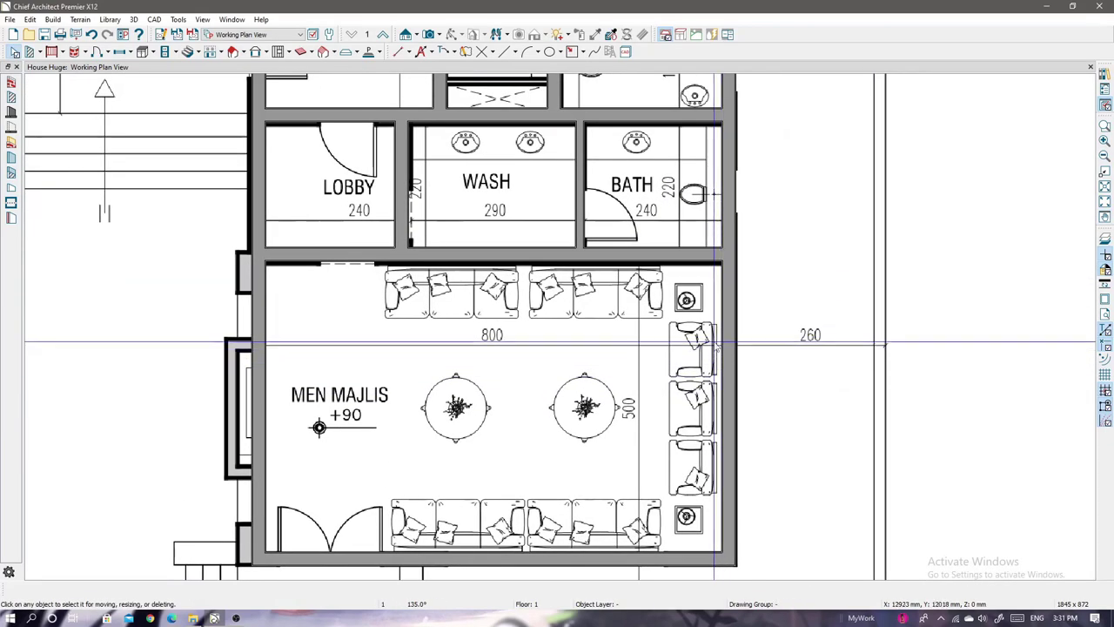
click(258, 341)
click(729, 427)
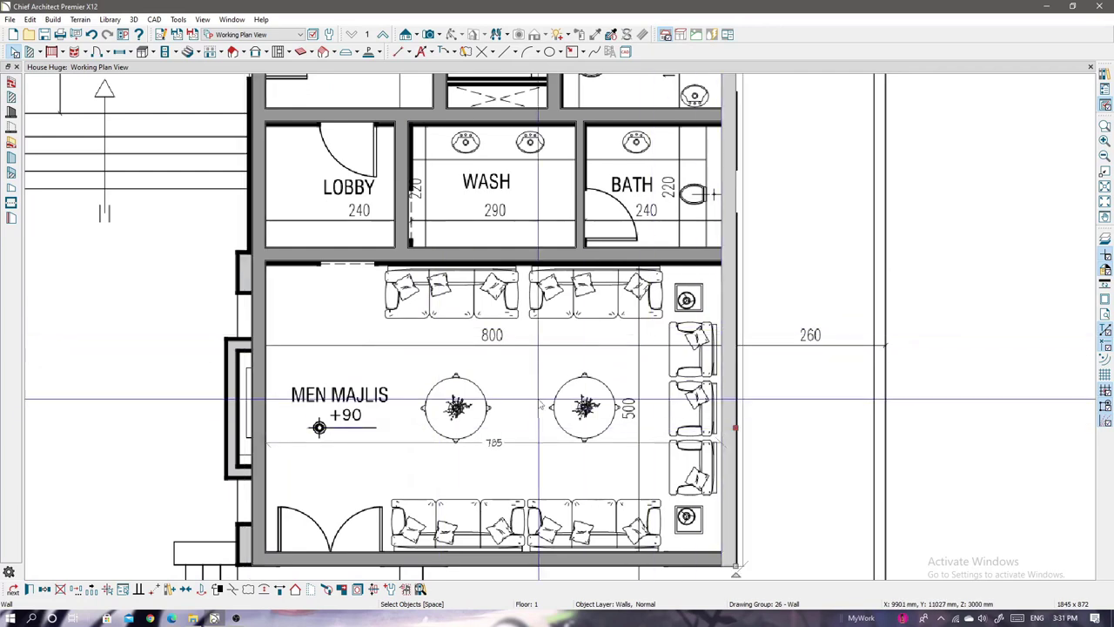
click(494, 443)
text(800)
key(Return)
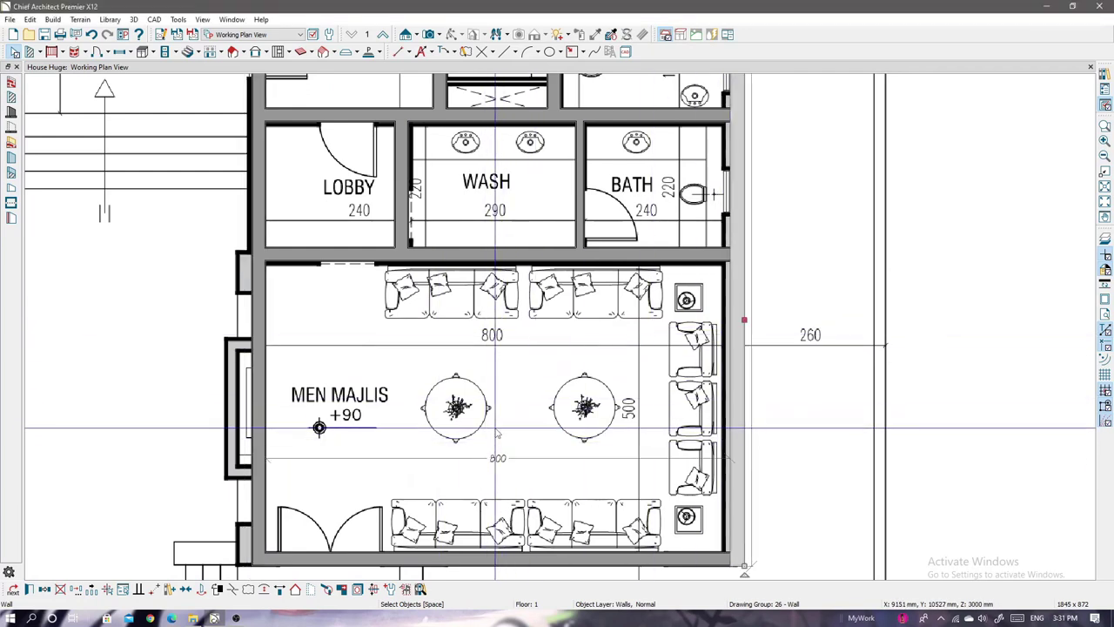
middle_drag(496, 433, 477, 432)
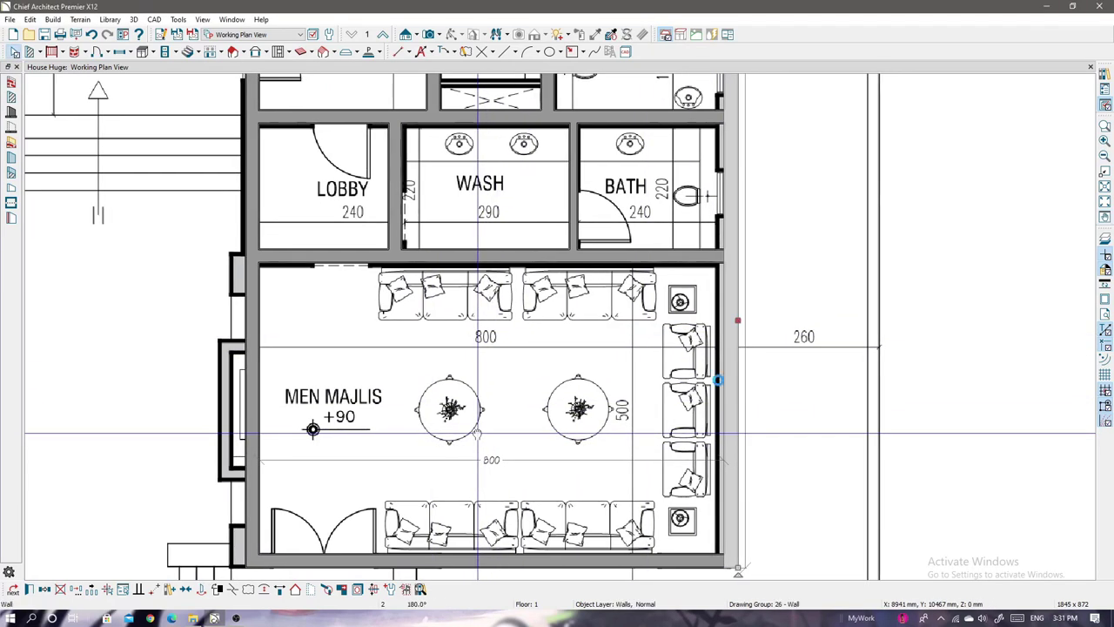
scroll(477, 432, down, 3)
- Move the wall above Lobby, Wash and Bath to a 220 distance
mouse_move(545, 373)
middle_down()
mouse_move(552, 365)
mouse_move(550, 392)
middle_up()
click(648, 248)
click(651, 284)
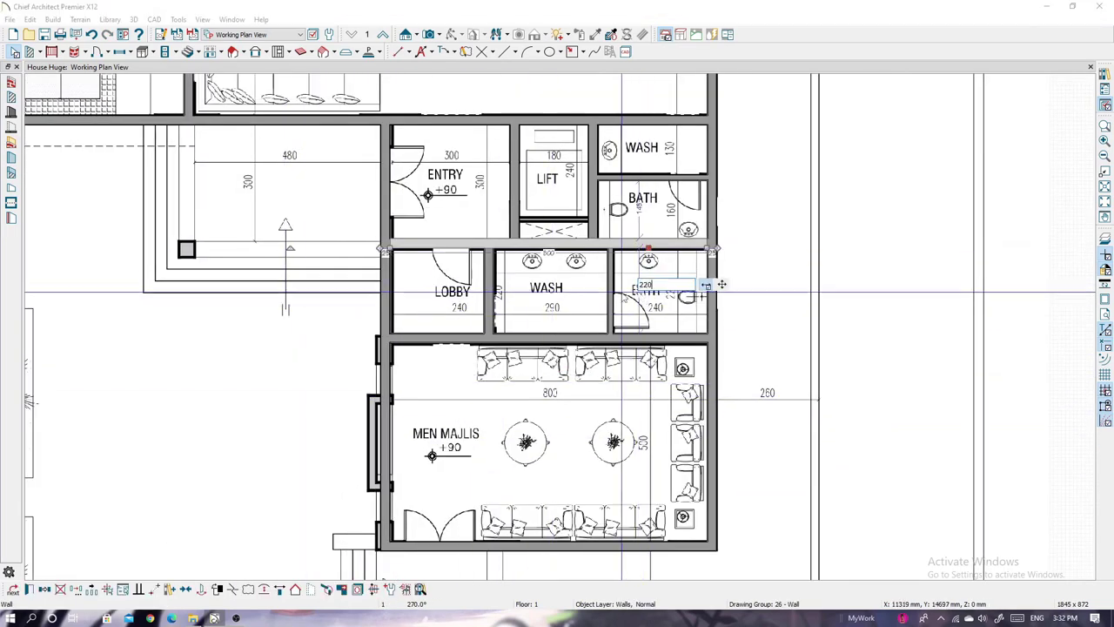
key(Return)
- Set the Men Majlis depth to 500 and the wall above Lobby and Wash to 220
scroll(752, 294, down, 2)
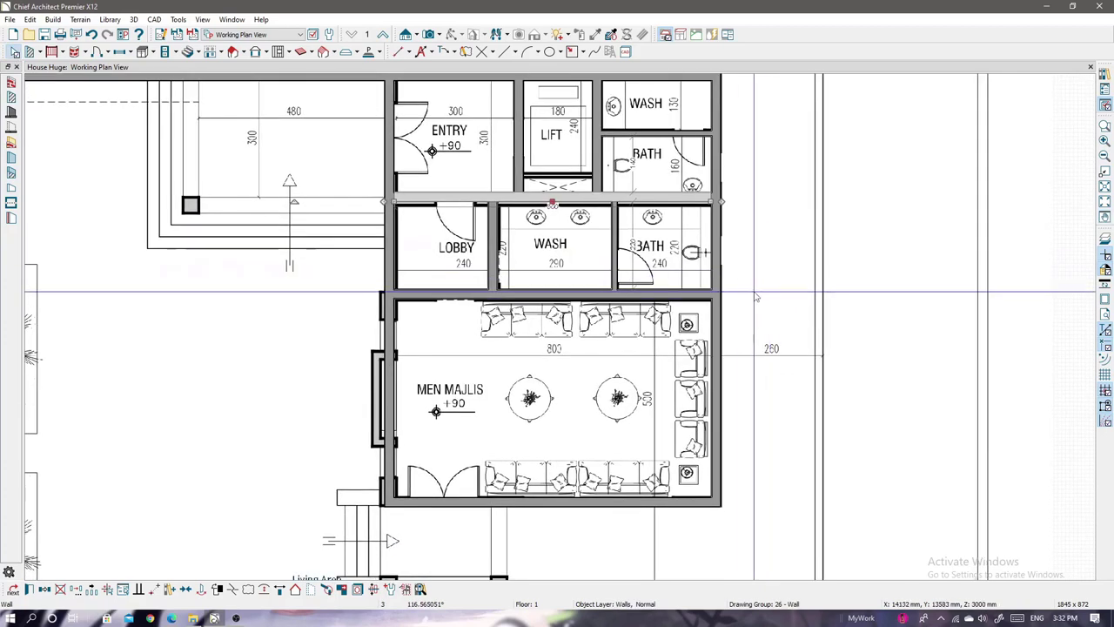
drag(624, 493, 625, 499)
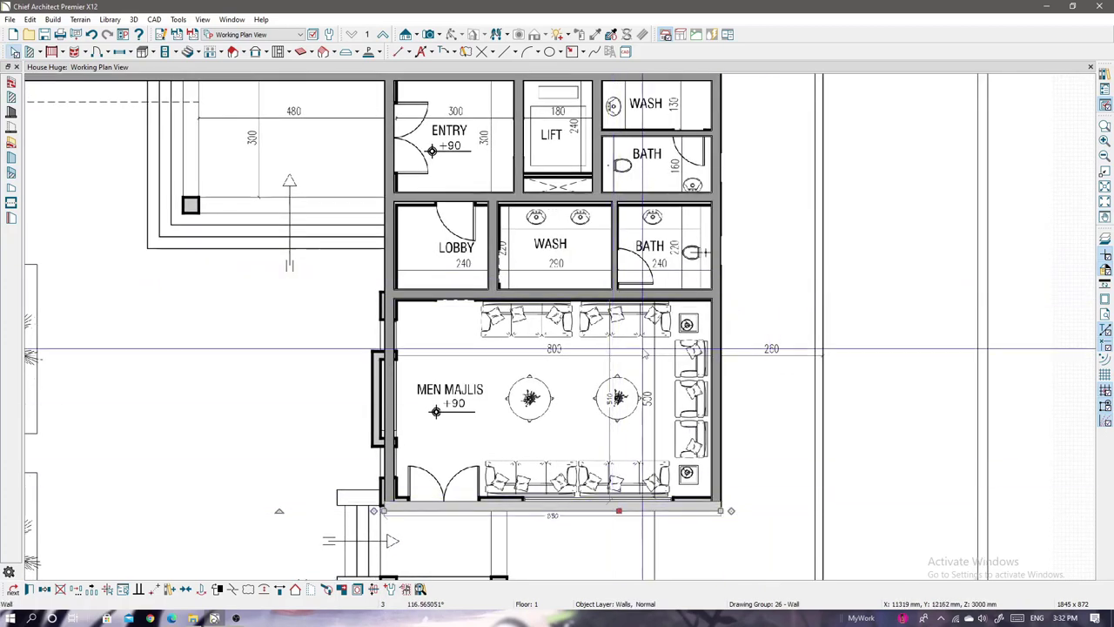
click(639, 299)
click(644, 398)
key(Return)
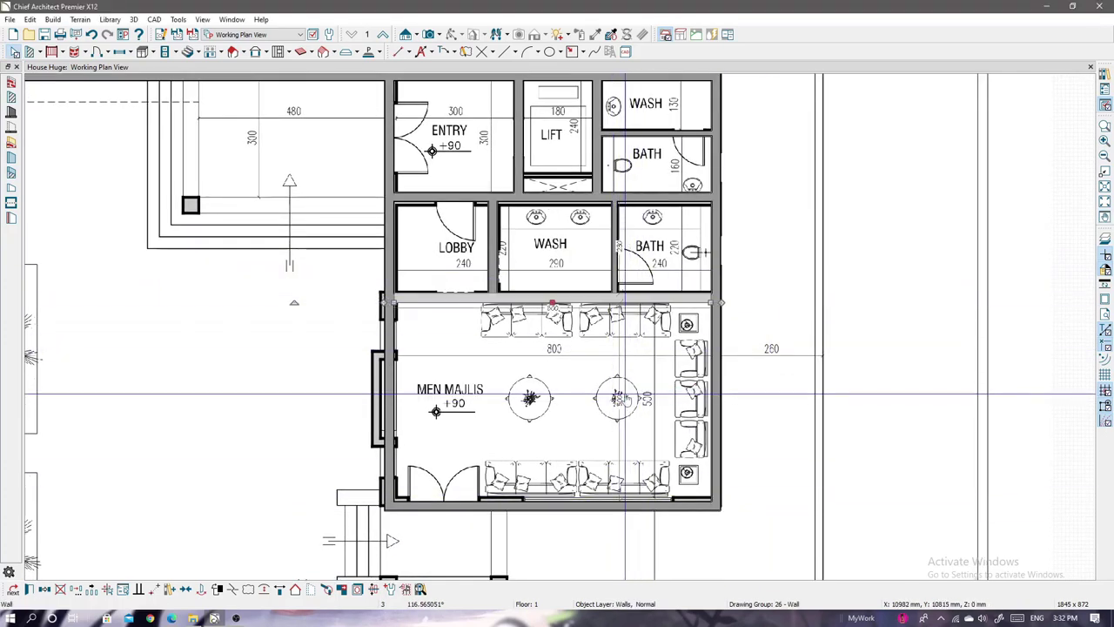
click(666, 203)
click(666, 237)
key(Return)
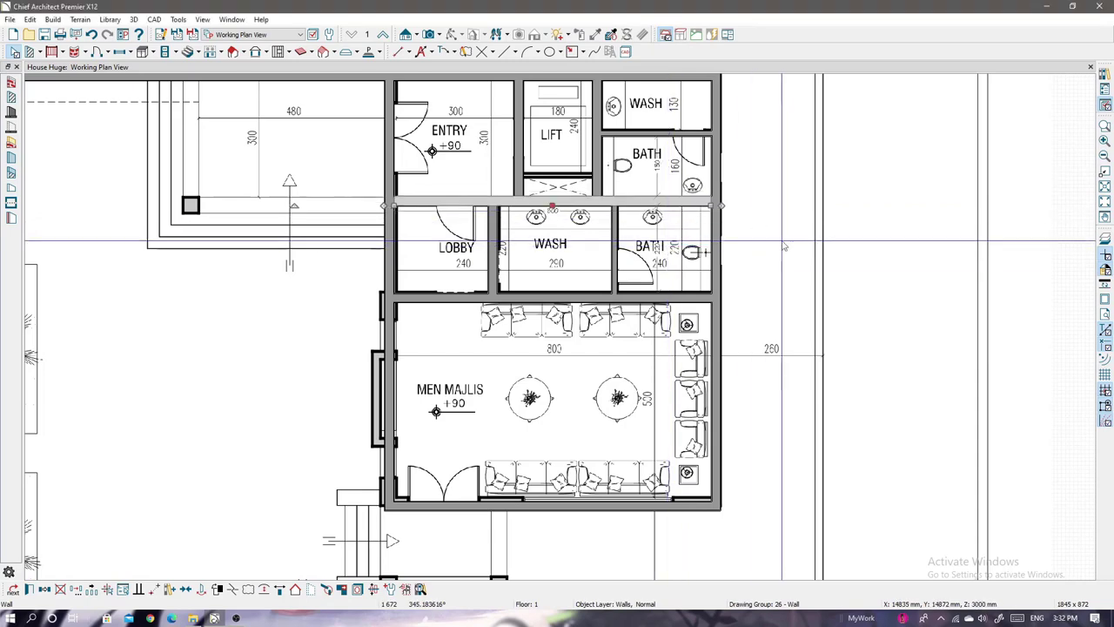
- Align the wall below the dining area with the traced line and set the Wash/Bath divider to 2400
middle_drag(780, 248, 780, 299)
middle_drag(757, 245, 757, 319)
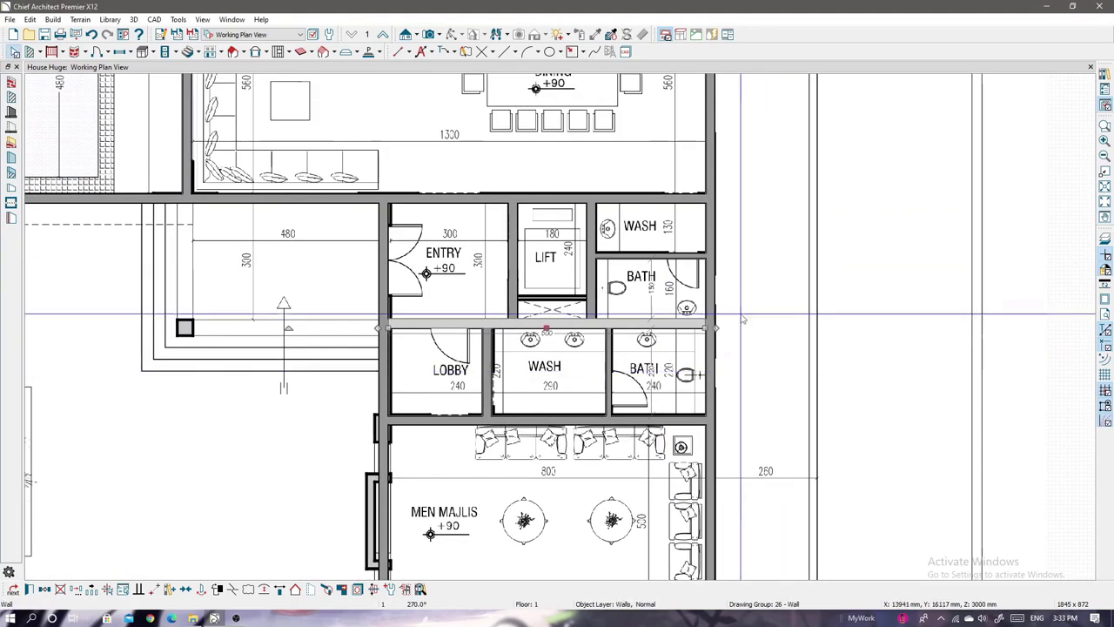
click(648, 258)
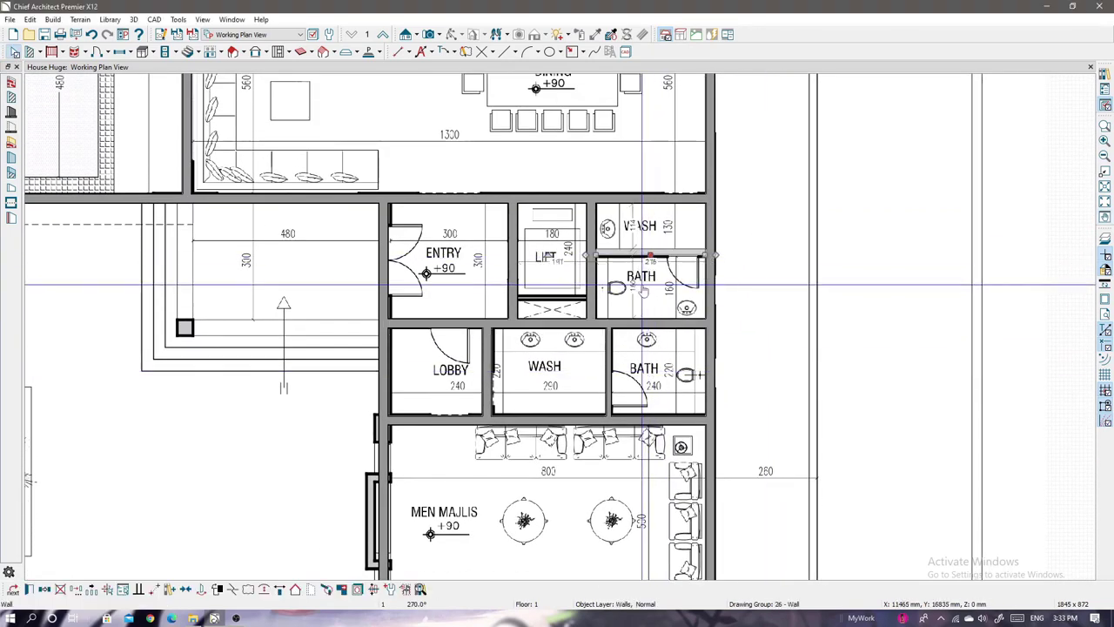
middle_drag(653, 201, 652, 301)
click(652, 301)
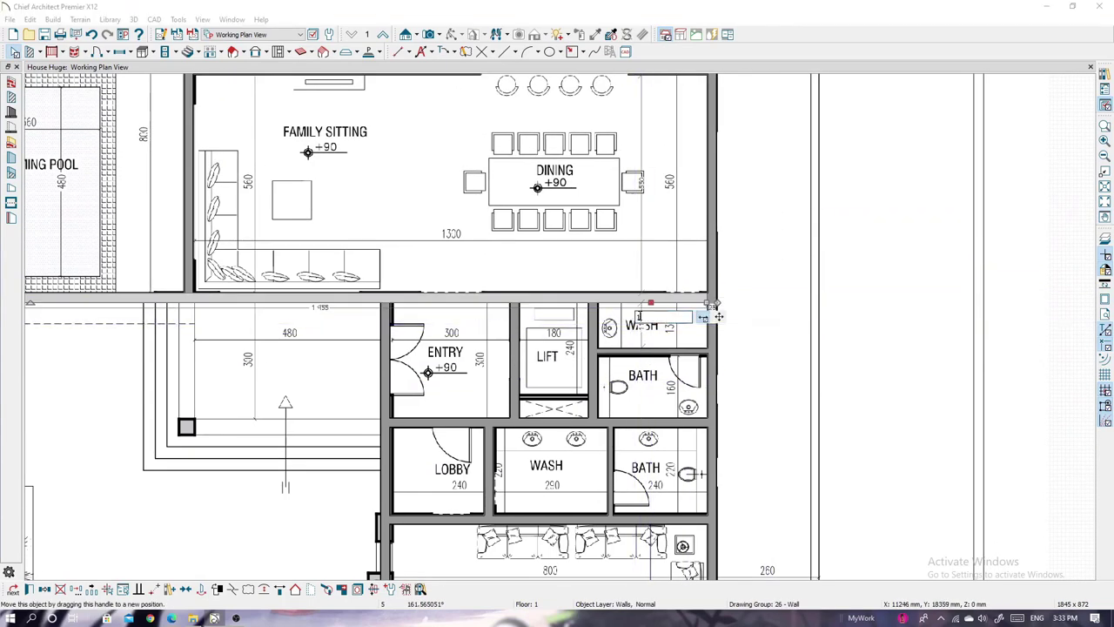
drag(716, 316, 716, 309)
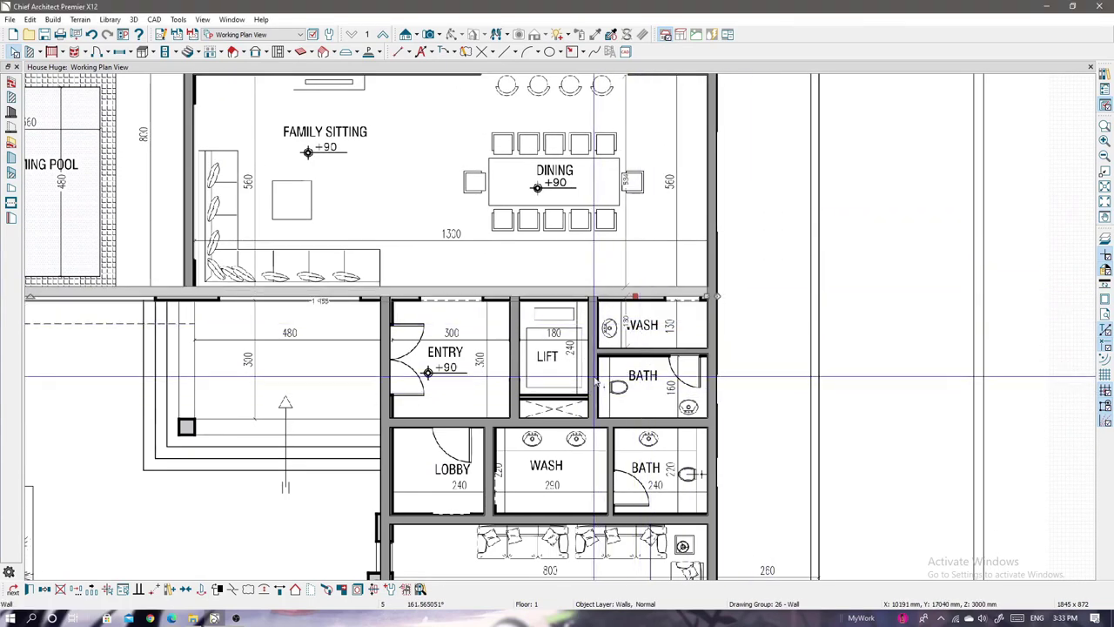
click(613, 435)
click(666, 452)
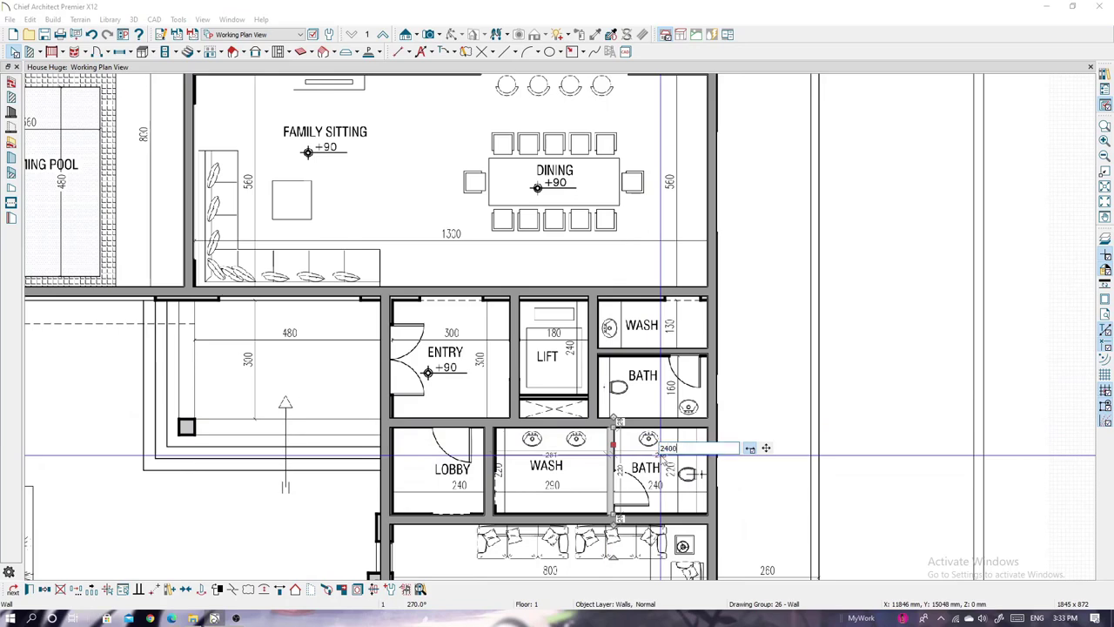
key(Return)
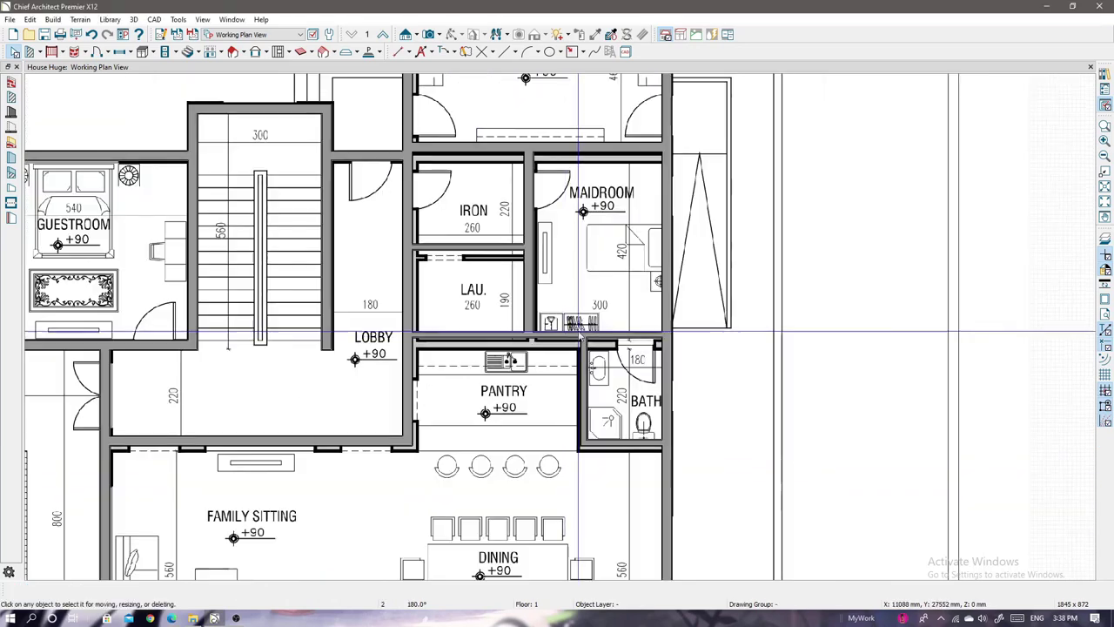
- Change the wall above the PANTRY to the Interior wall 16 wall type
scroll(579, 338, up, 1)
click(621, 471)
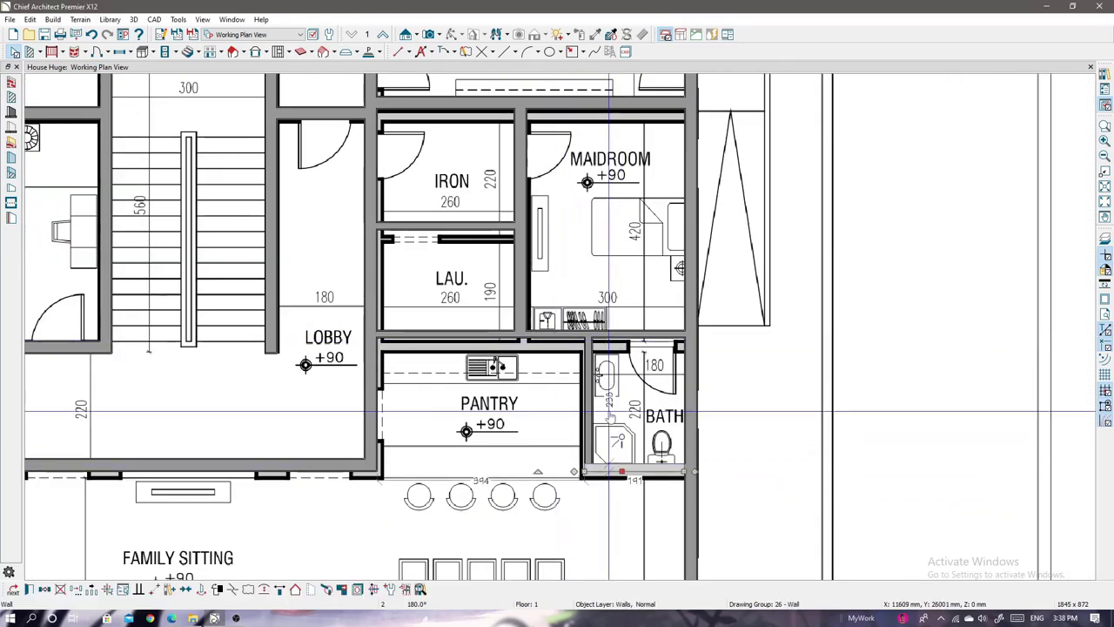
click(530, 339)
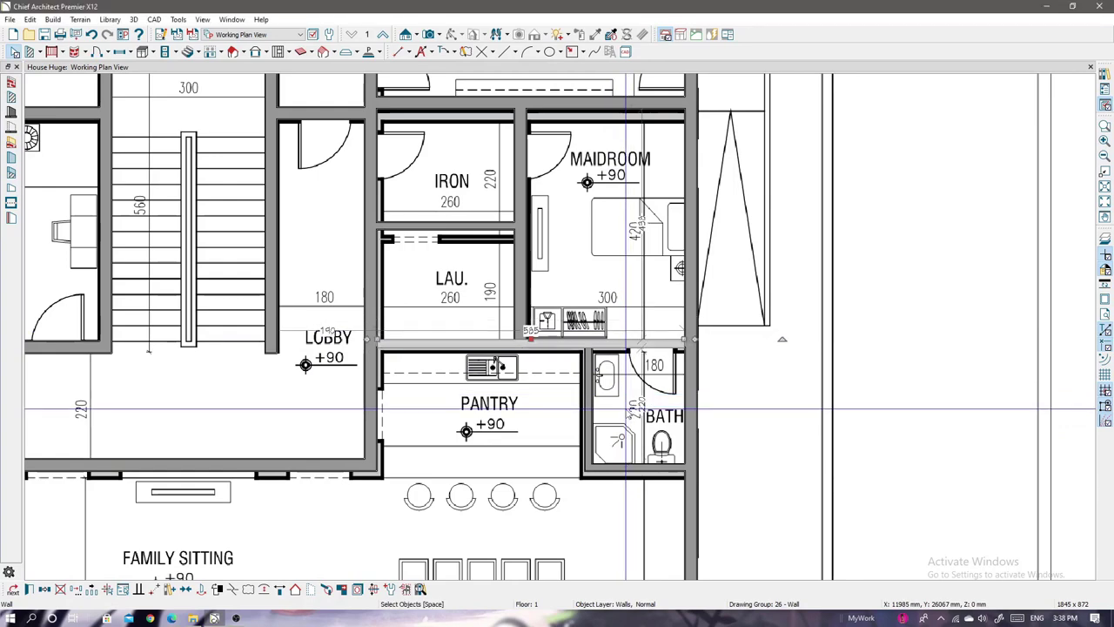
double_click(539, 404)
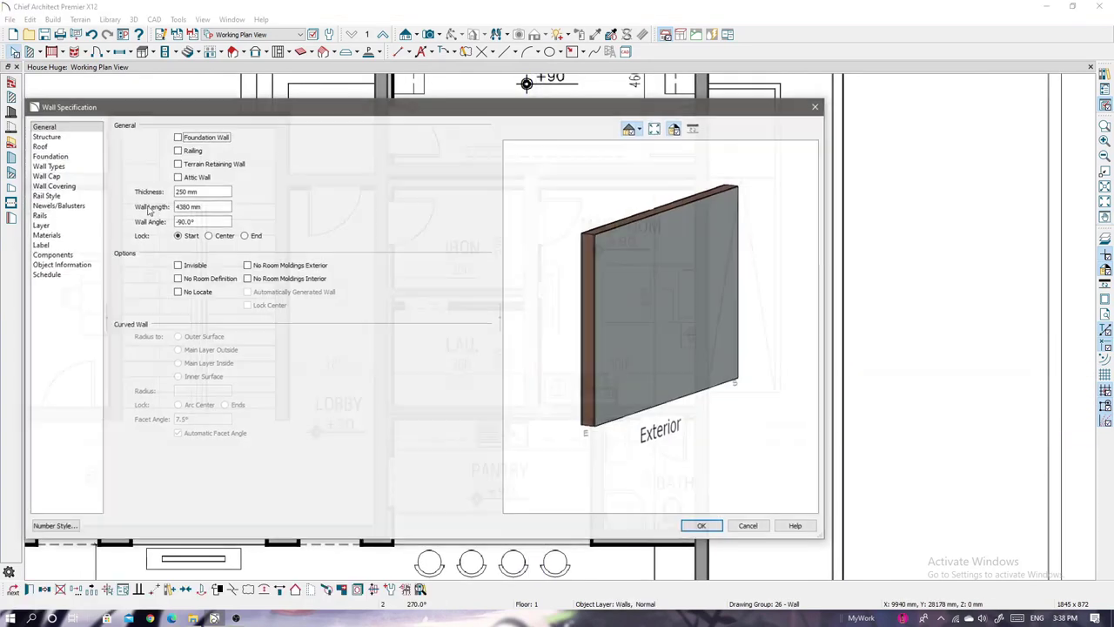
click(48, 165)
click(255, 138)
click(252, 229)
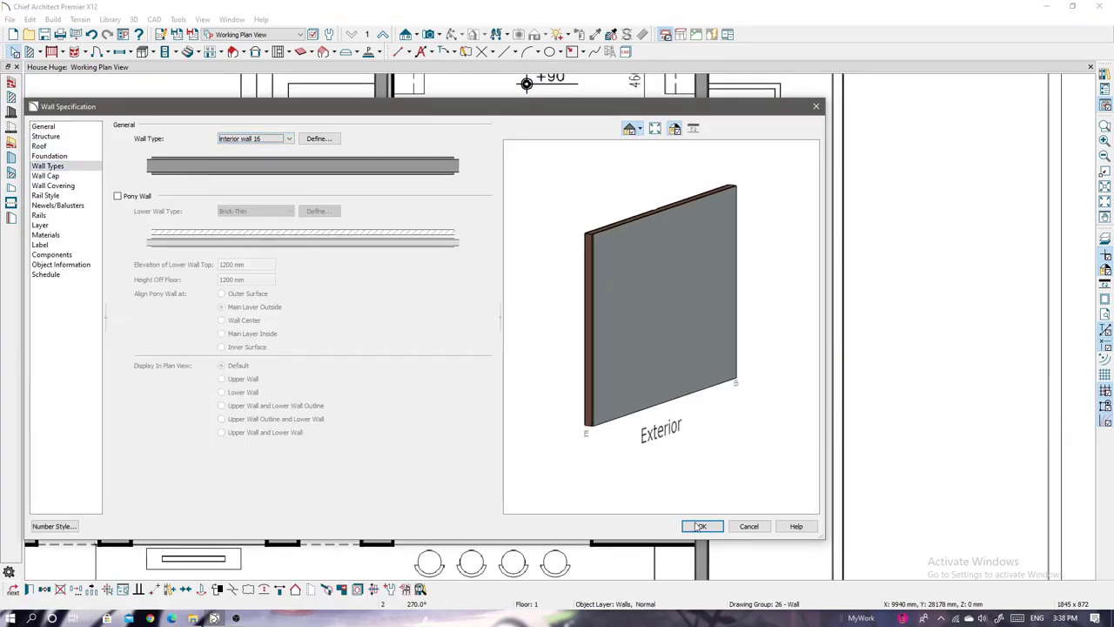
click(701, 525)
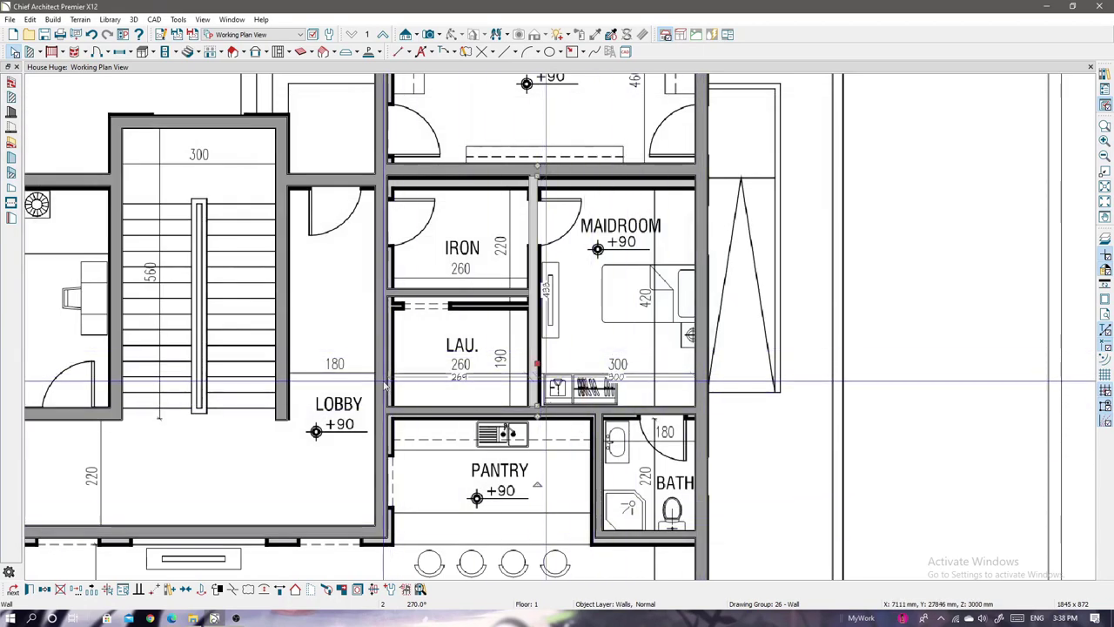
- Align the IRON room walls with the trace: width 260 and depth 220
click(383, 386)
click(470, 361)
key(Return)
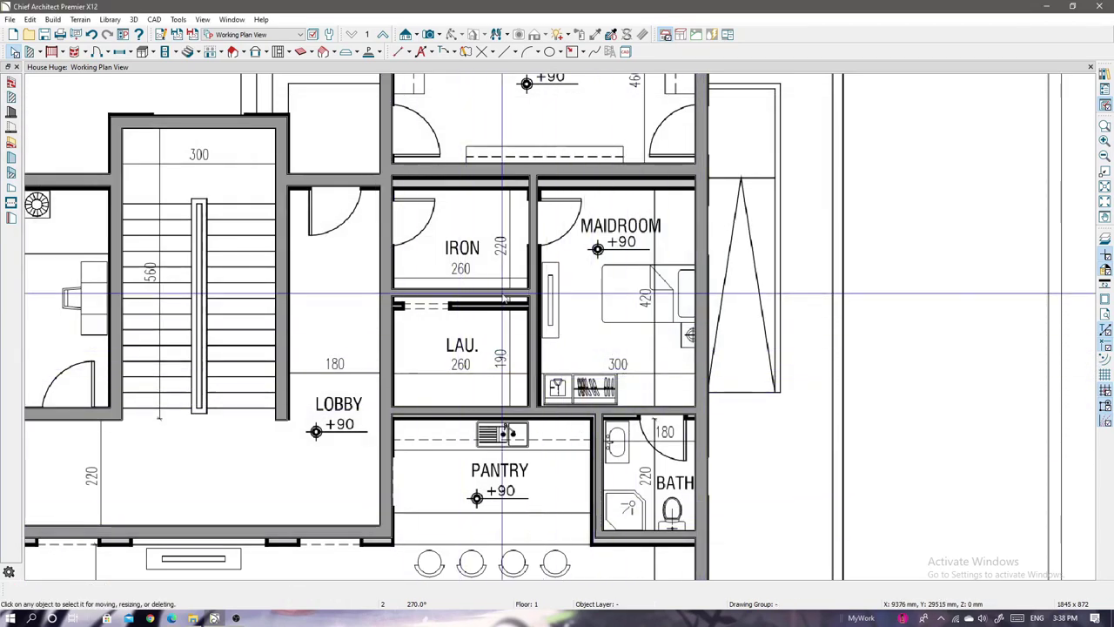
click(461, 305)
click(493, 358)
click(492, 162)
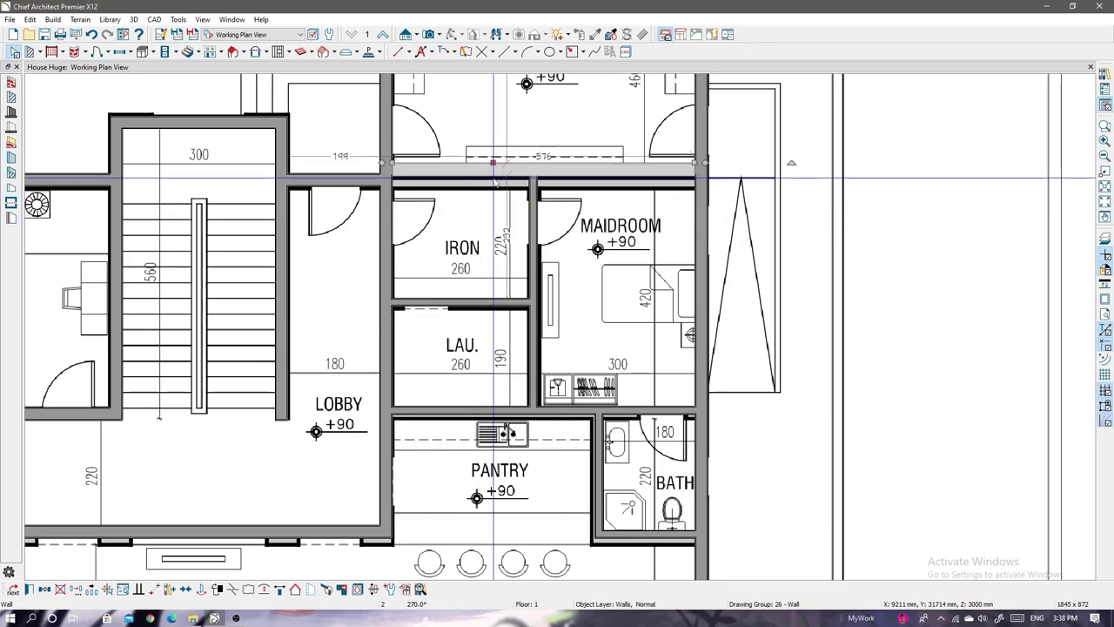
click(505, 233)
key(Return)
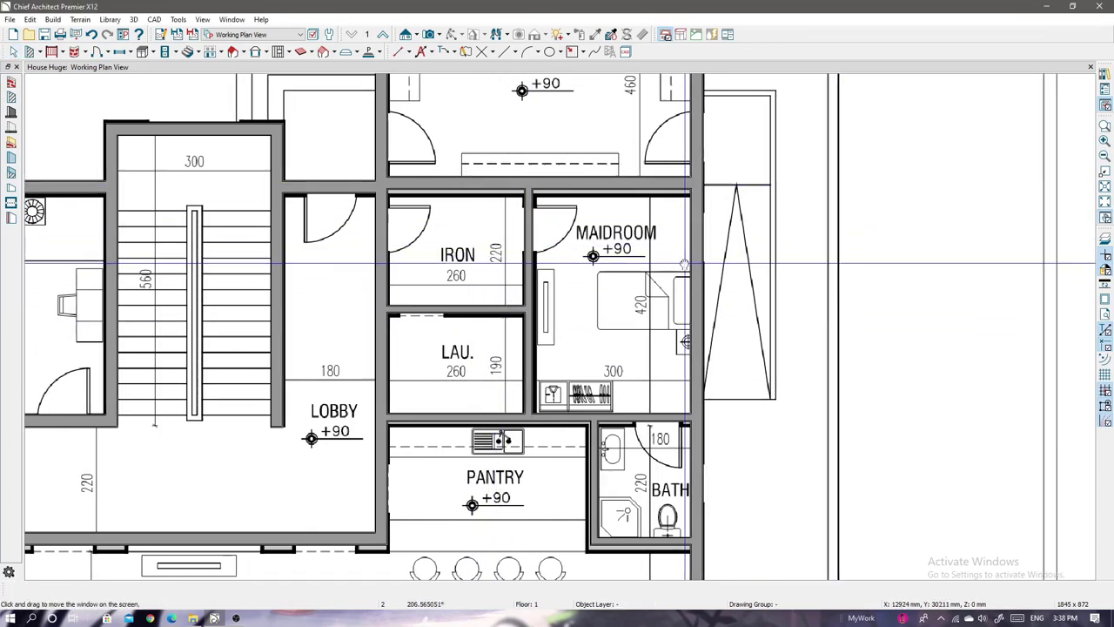
- Set the kitchen wall beside the iron and maid rooms to Interior wall 16
scroll(575, 269, up, 2)
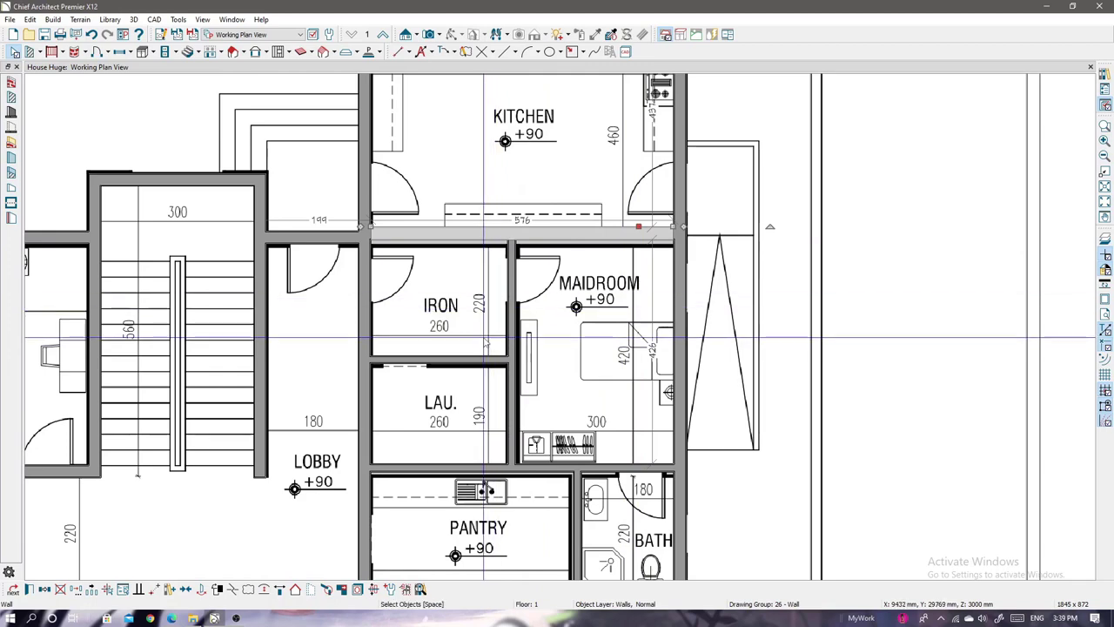
key(super+c)
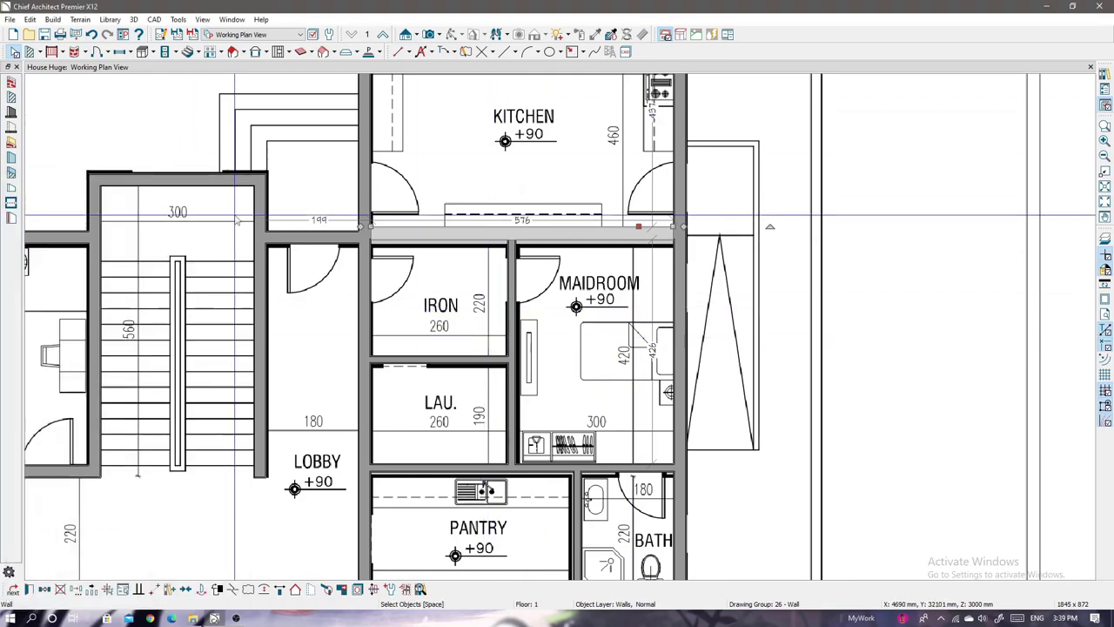
scroll(862, 237, down, 2)
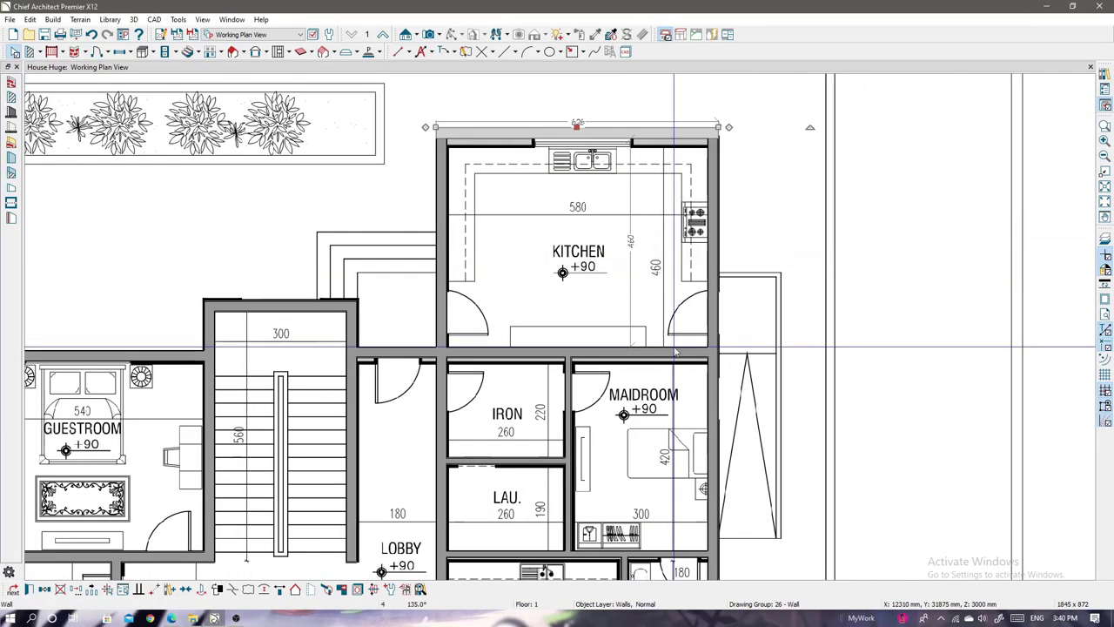
double_click(576, 139)
click(47, 165)
click(257, 138)
click(260, 227)
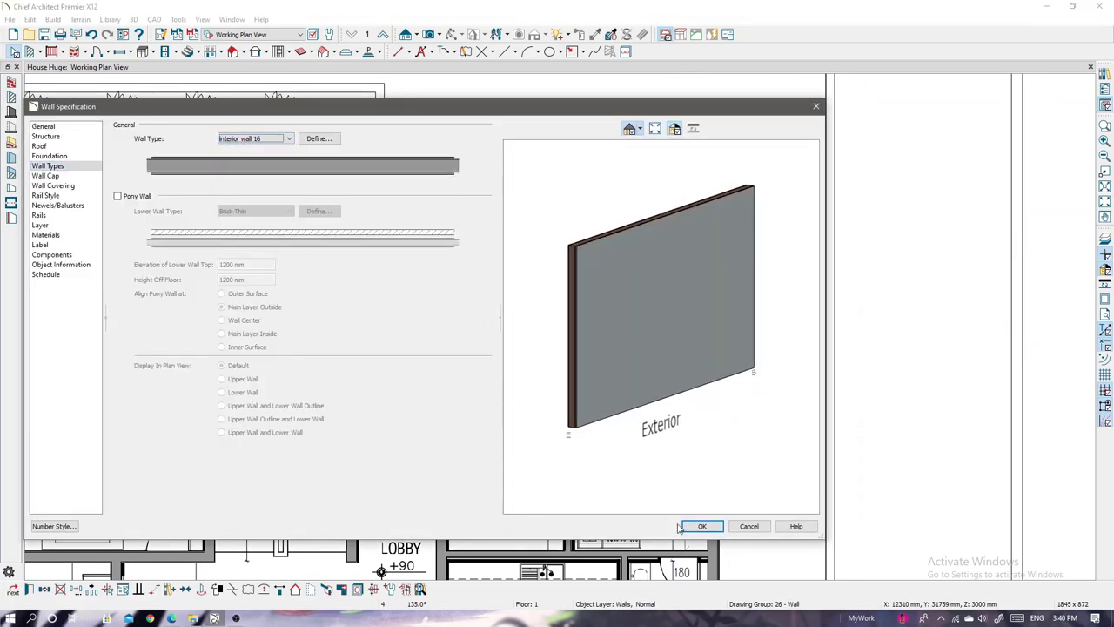
key(Return)
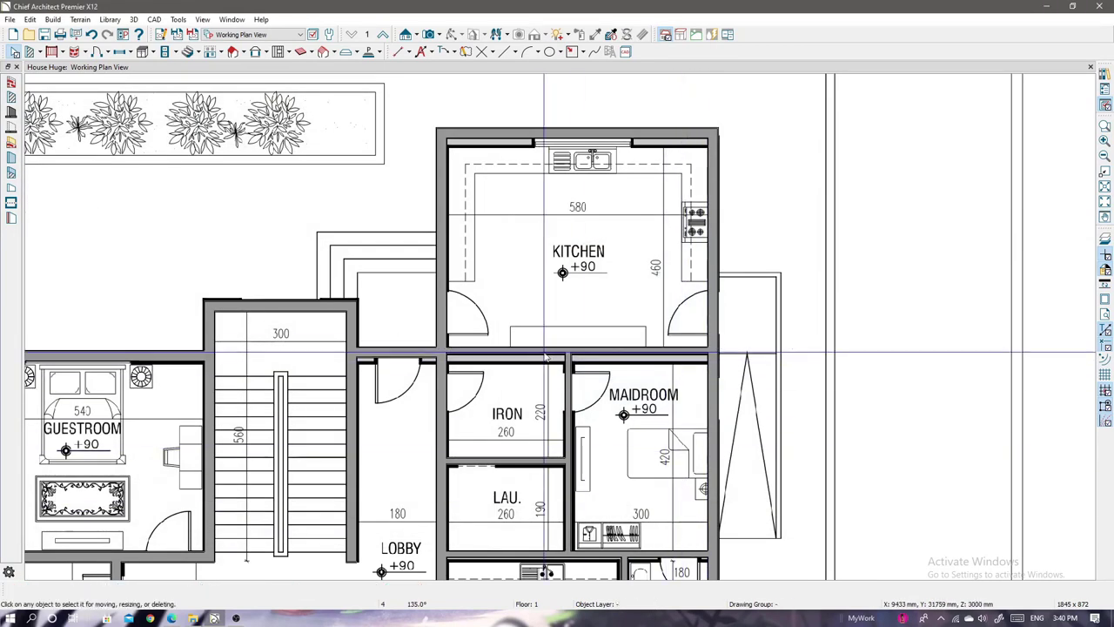
- Align the kitchen walls: bottom wall distance 2200 and KITCHEN depth 460
click(540, 398)
key(Return)
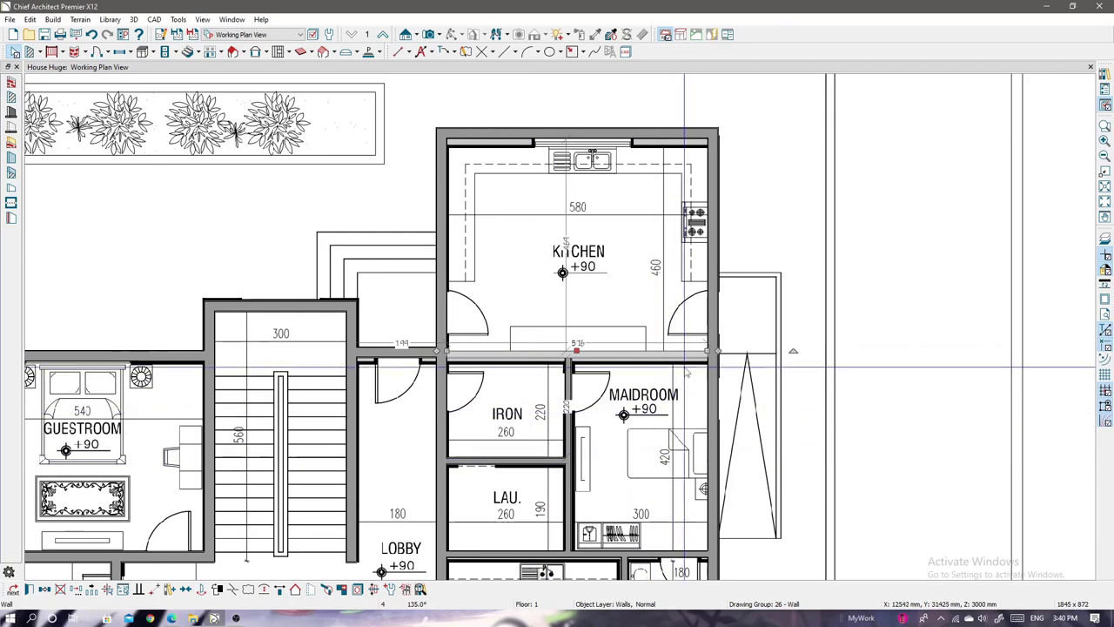
click(660, 134)
click(666, 241)
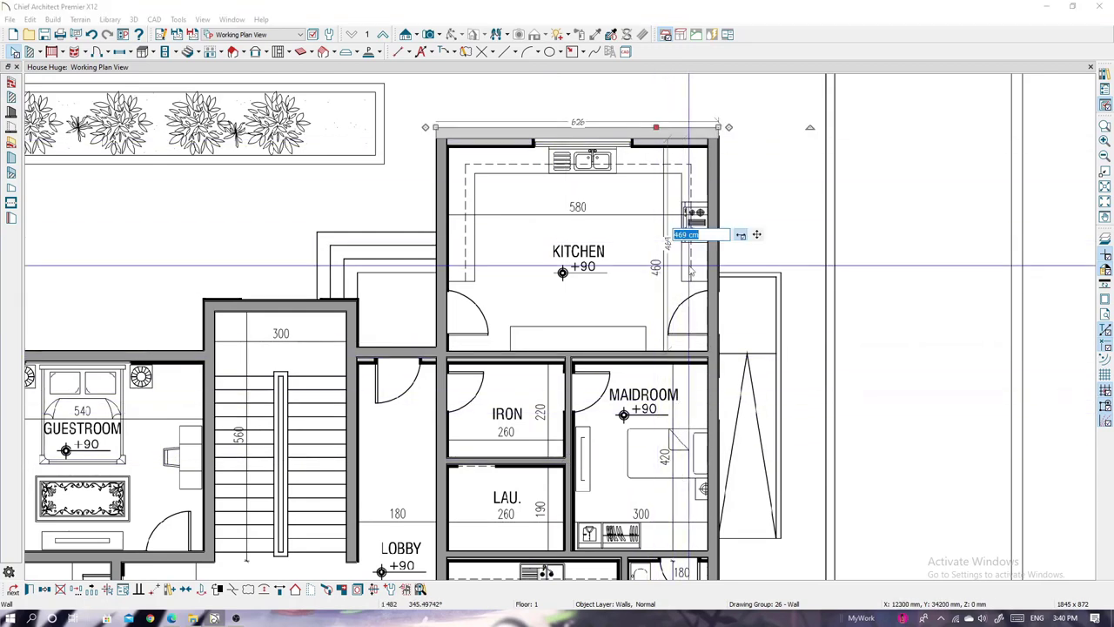
key(Return)
click(440, 248)
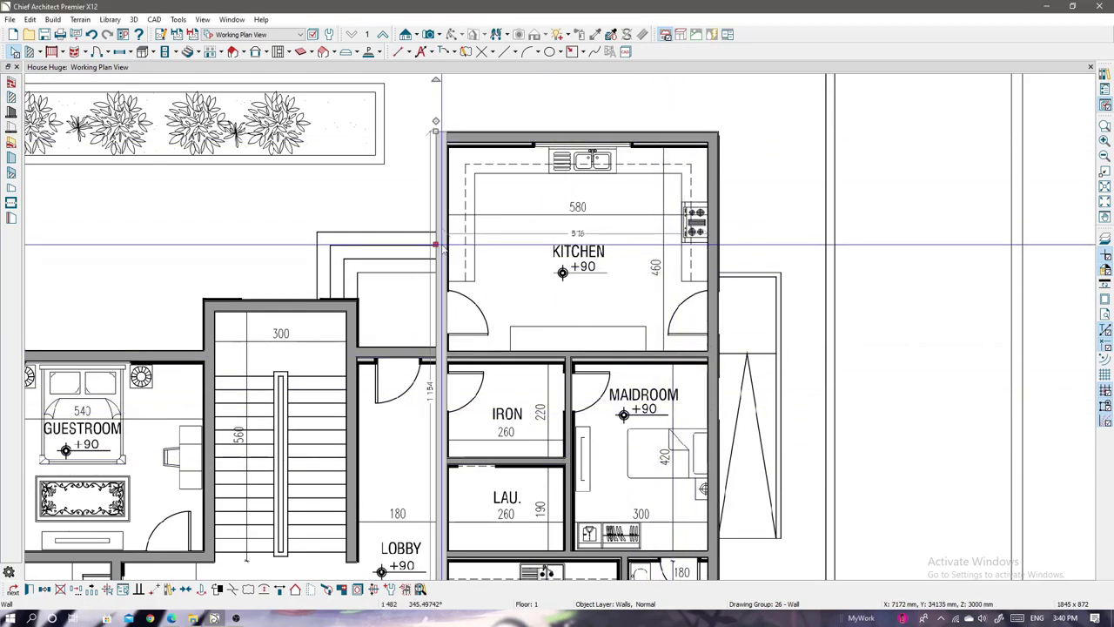
- Check the stair, guest room and bath walls against the traced PDF
scroll(783, 254, down, 3)
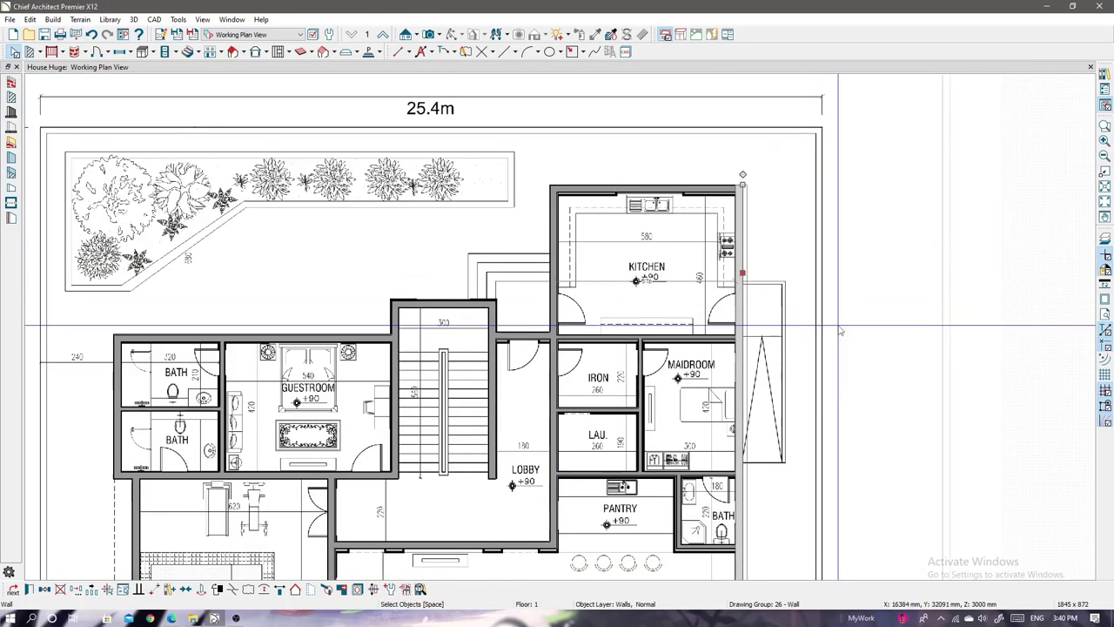
mouse_move(863, 414)
middle_down()
mouse_move(863, 255)
mouse_move(627, 321)
mouse_move(687, 331)
middle_up()
scroll(569, 326, up, 2)
click(538, 326)
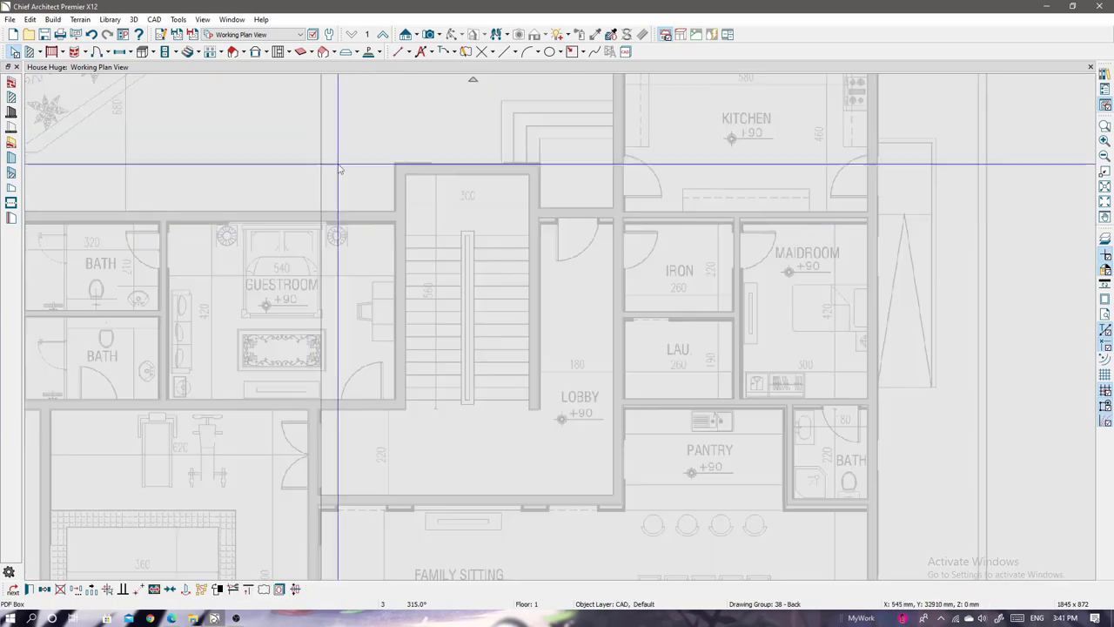
middle_drag(578, 348, 782, 357)
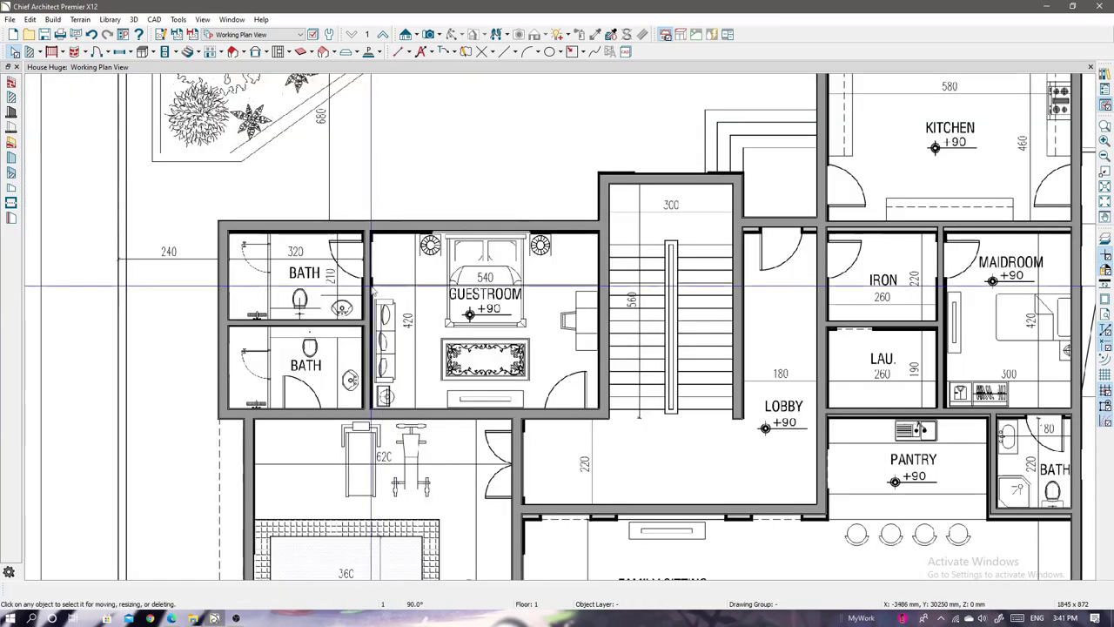
click(370, 313)
click(477, 296)
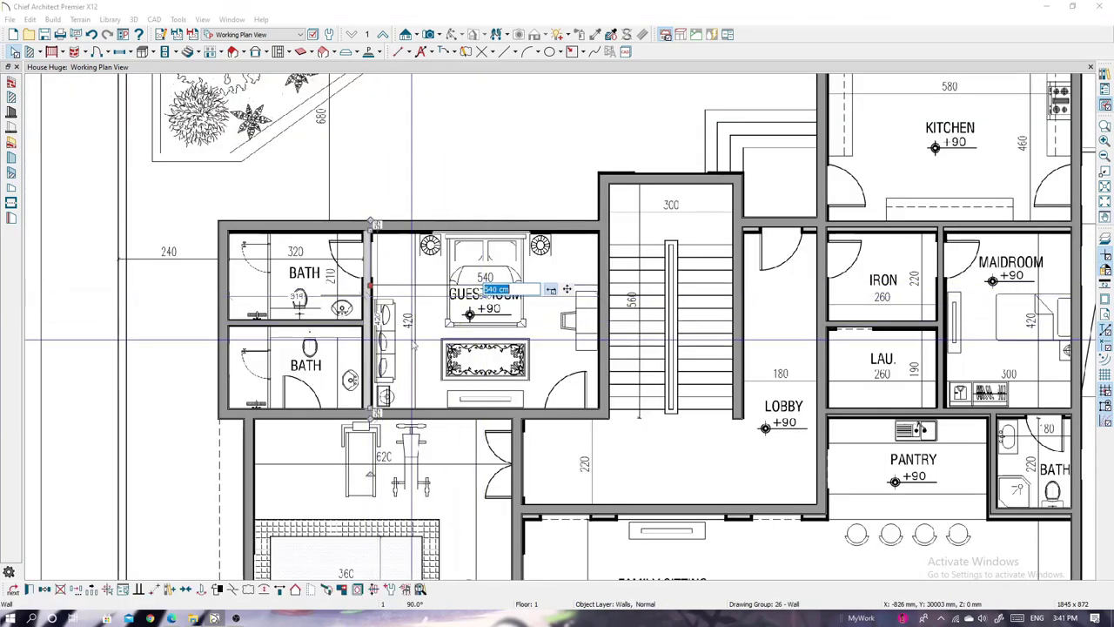
key(Escape)
click(322, 327)
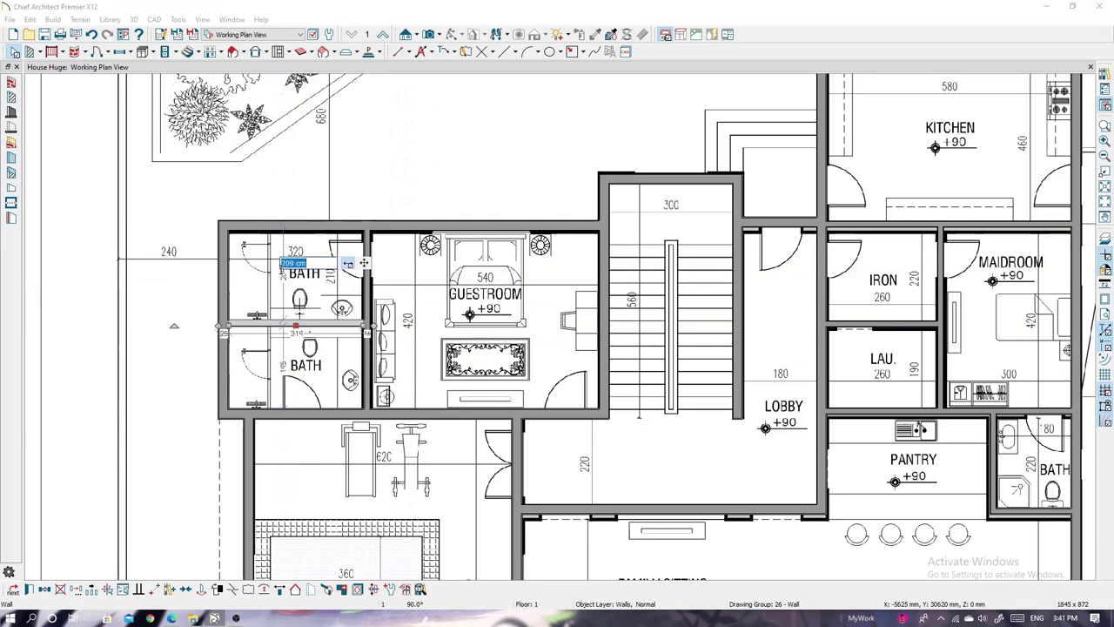
click(395, 418)
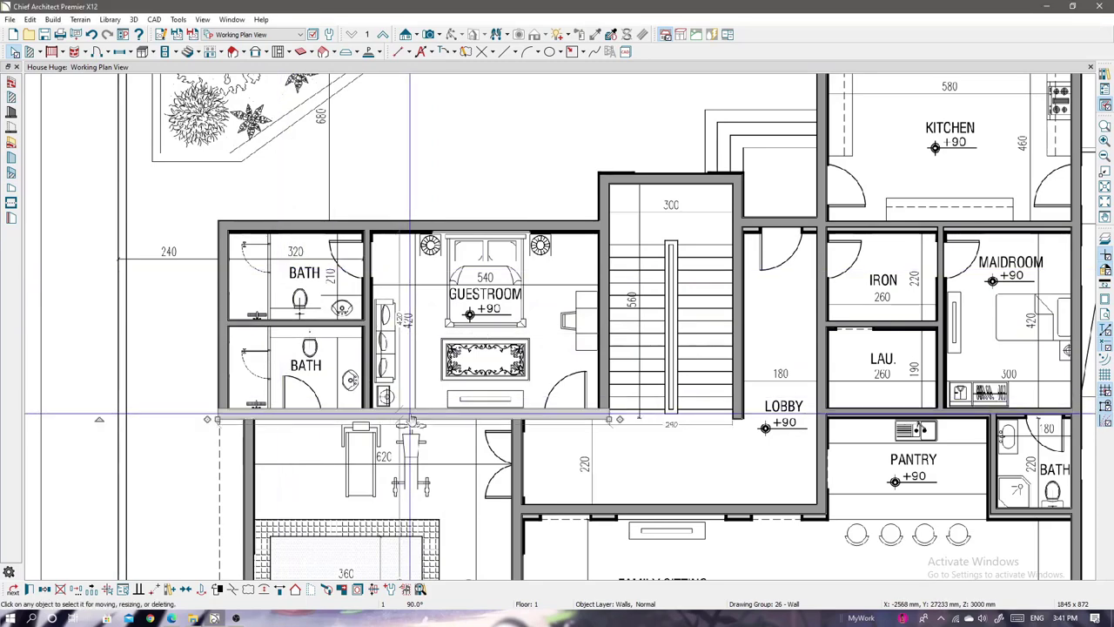
scroll(396, 317, down, 5)
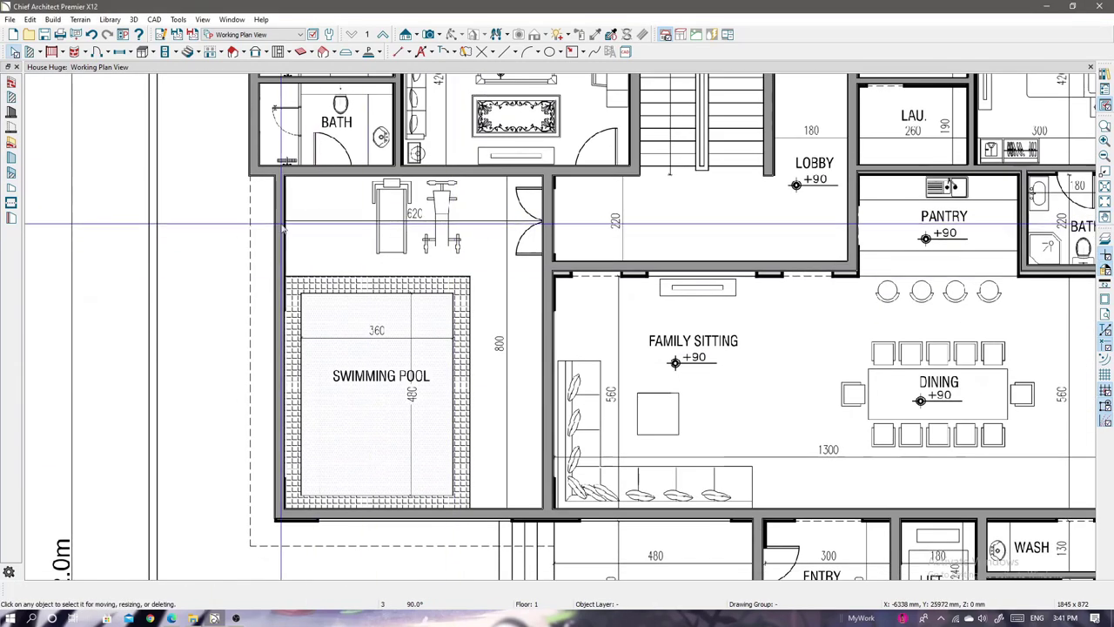
- Select the wall between the pool and Family Sitting and edit its length
click(552, 348)
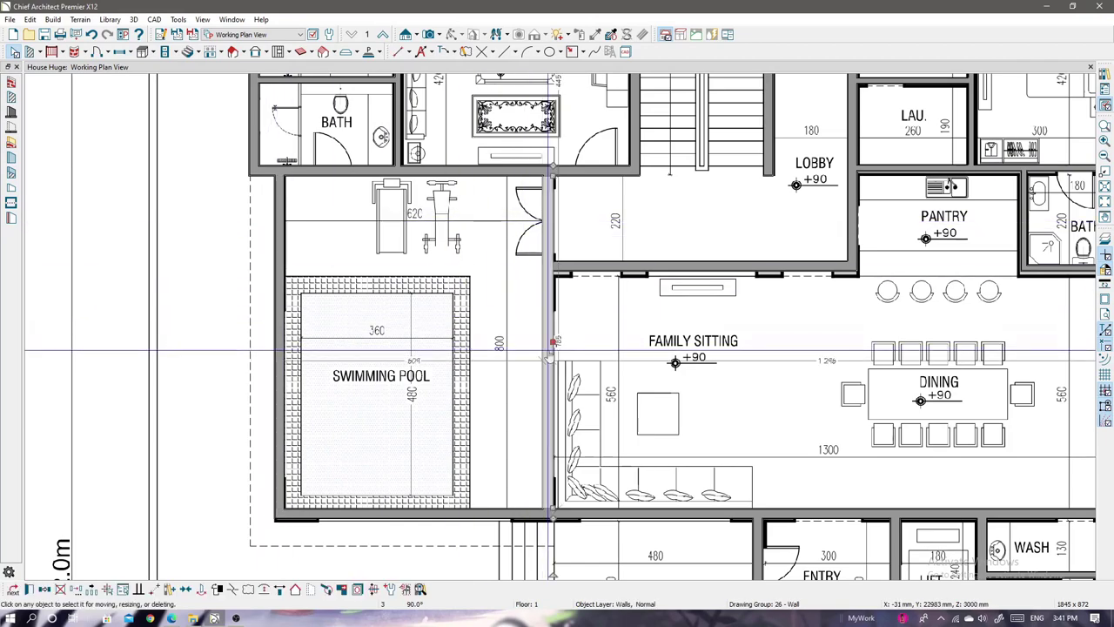
click(828, 362)
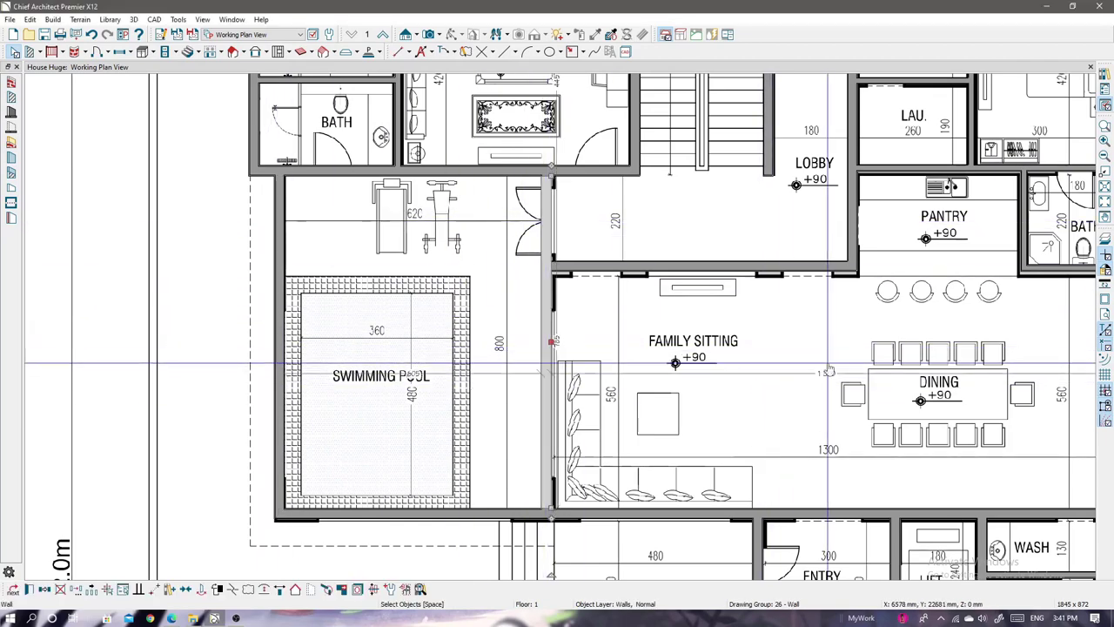
scroll(829, 367, down, 1)
scroll(748, 380, down, 1)
scroll(670, 394, down, 1)
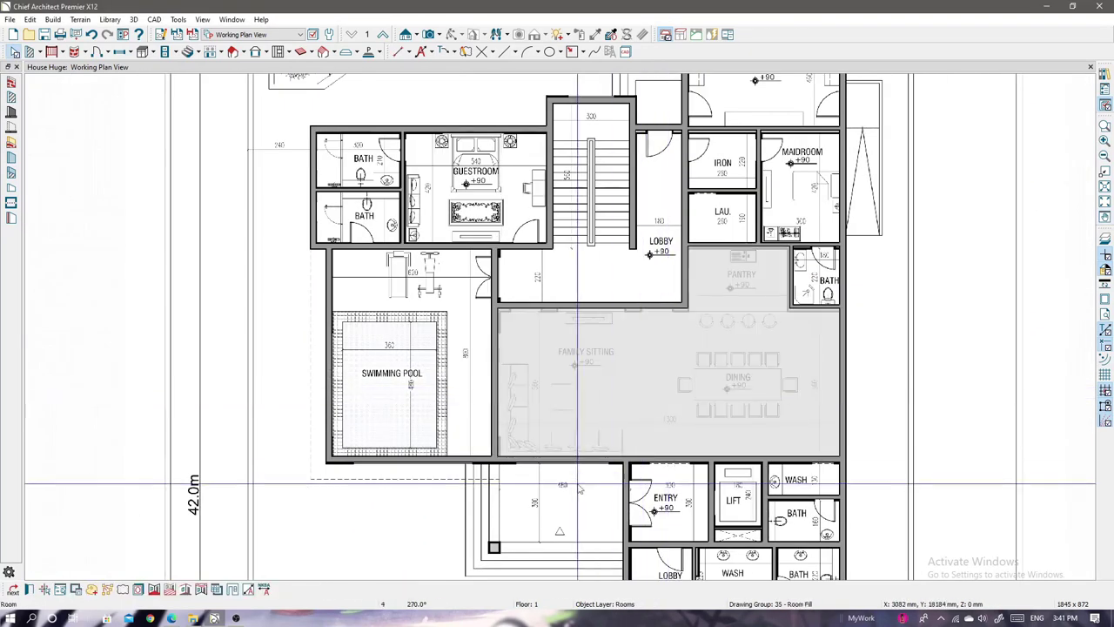
scroll(572, 490, up, 3)
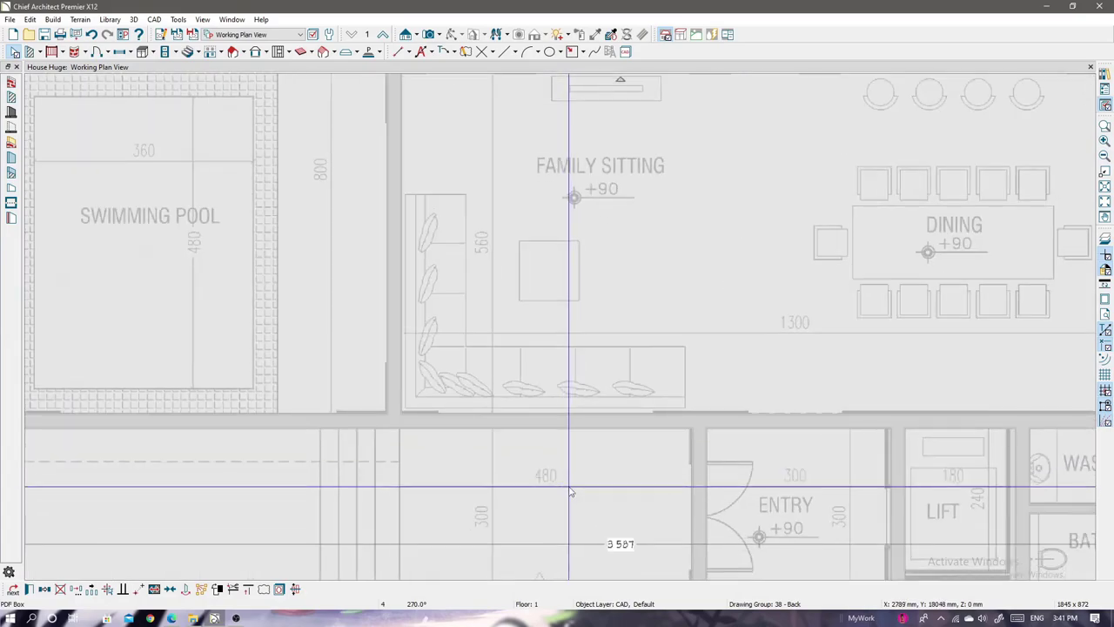
scroll(661, 392, down, 2)
scroll(743, 299, up, 2)
scroll(744, 299, down, 2)
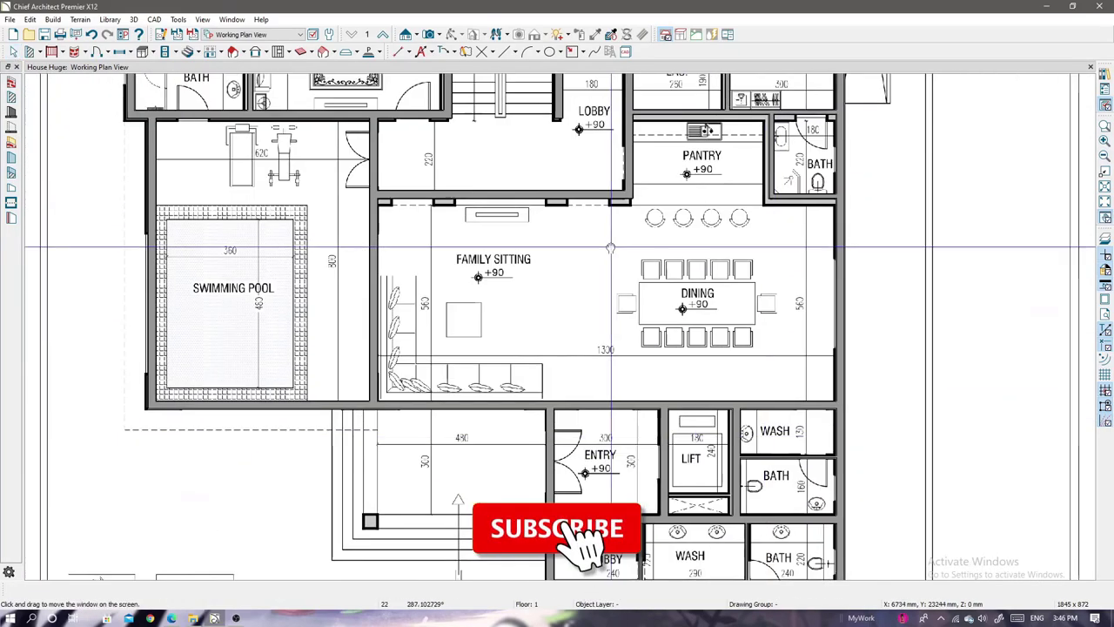
scroll(610, 261, up, 2)
- Move the Family Sitting top wall so the room depth reads 560
middle_drag(603, 287, 602, 174)
click(602, 174)
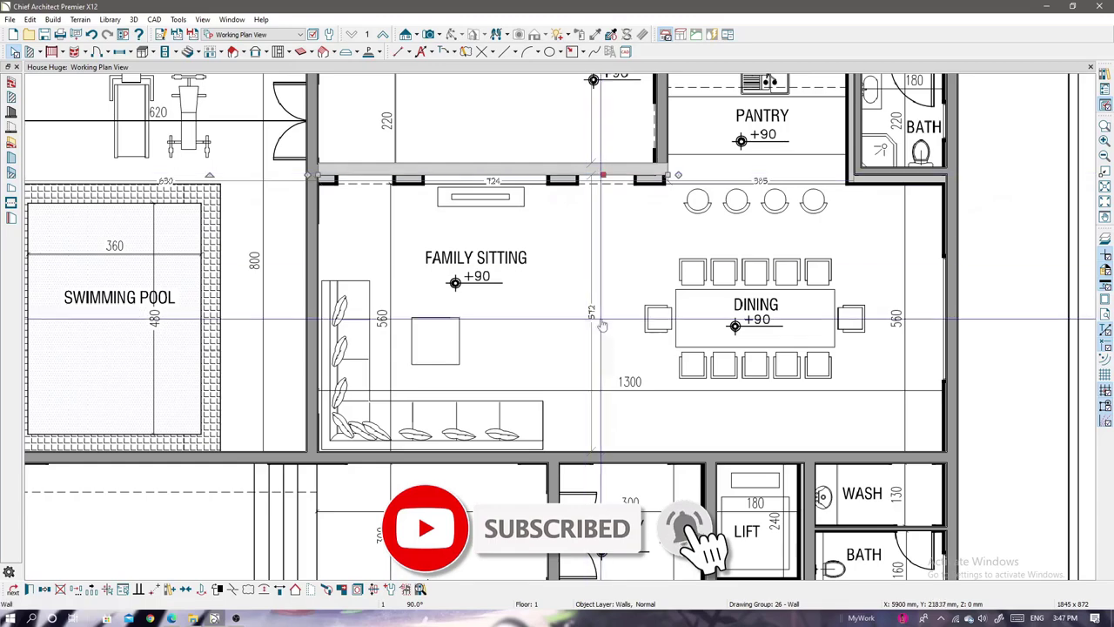
drag(602, 174, 597, 322)
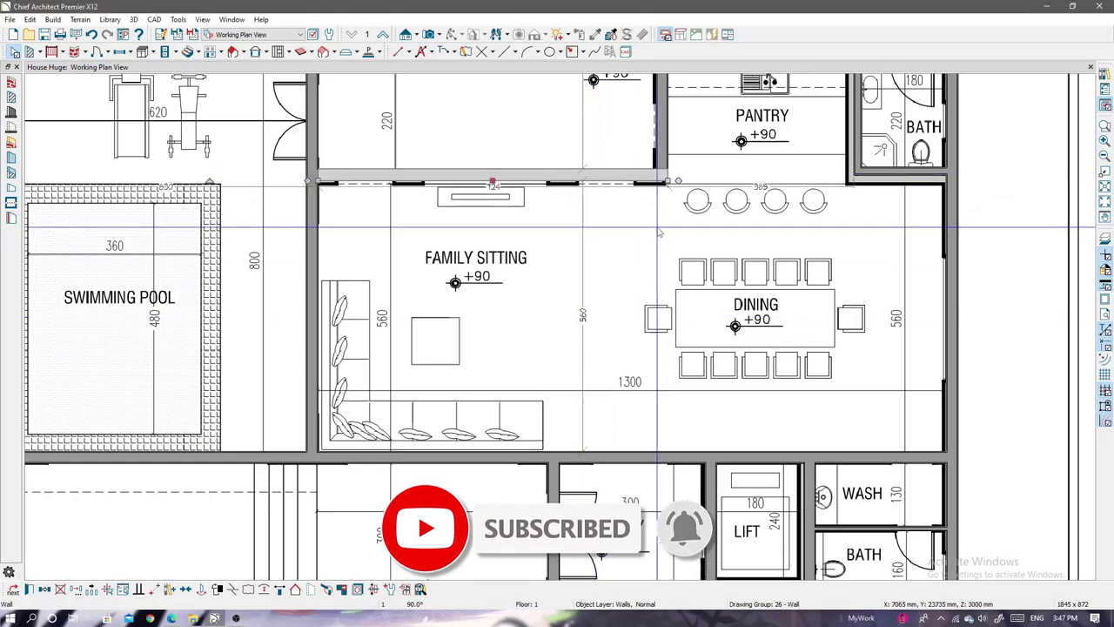
scroll(596, 322, down, 2)
scroll(684, 195, up, 2)
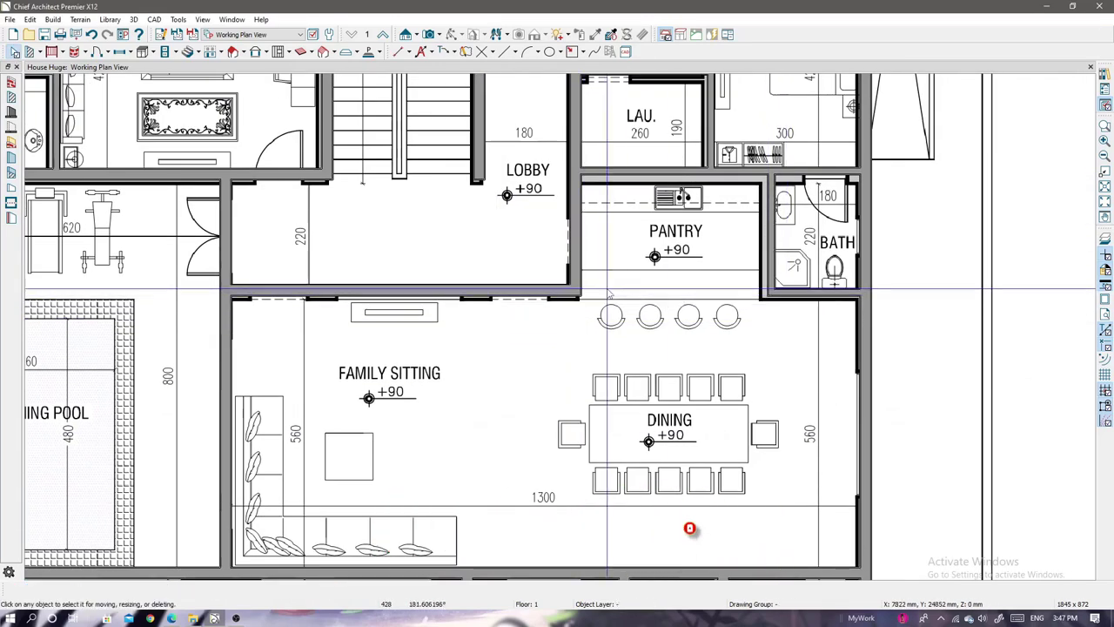
- Check the pantry/bath and lobby walls, dismiss the file-write warning, and zoom out
click(774, 228)
click(823, 240)
key(Escape)
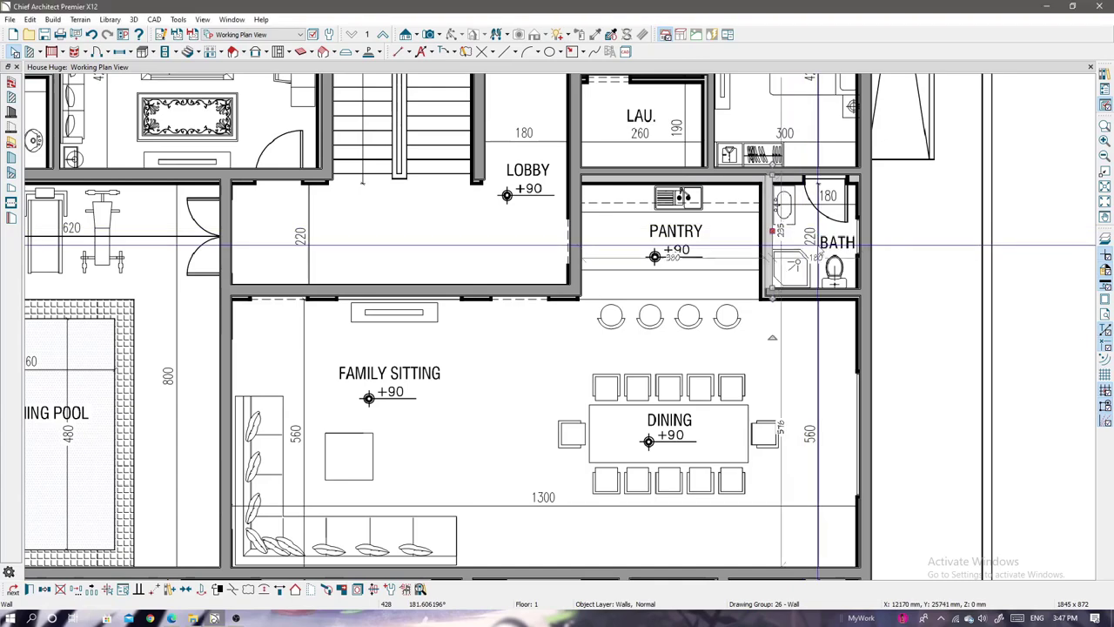
scroll(901, 238, down, 2)
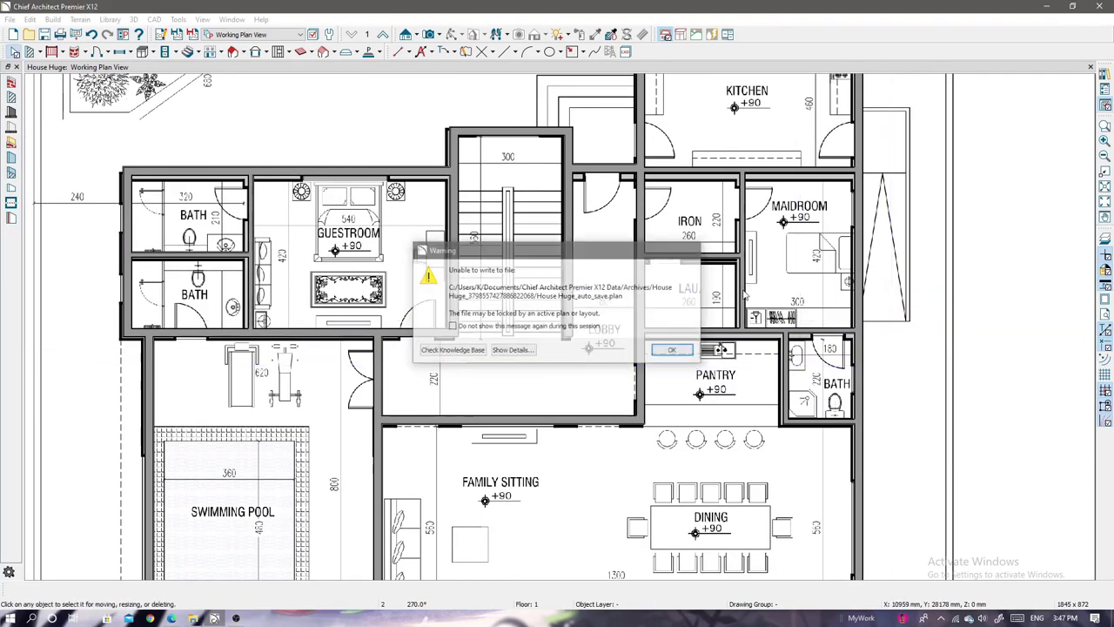
click(674, 350)
click(623, 167)
scroll(623, 178, down, 2)
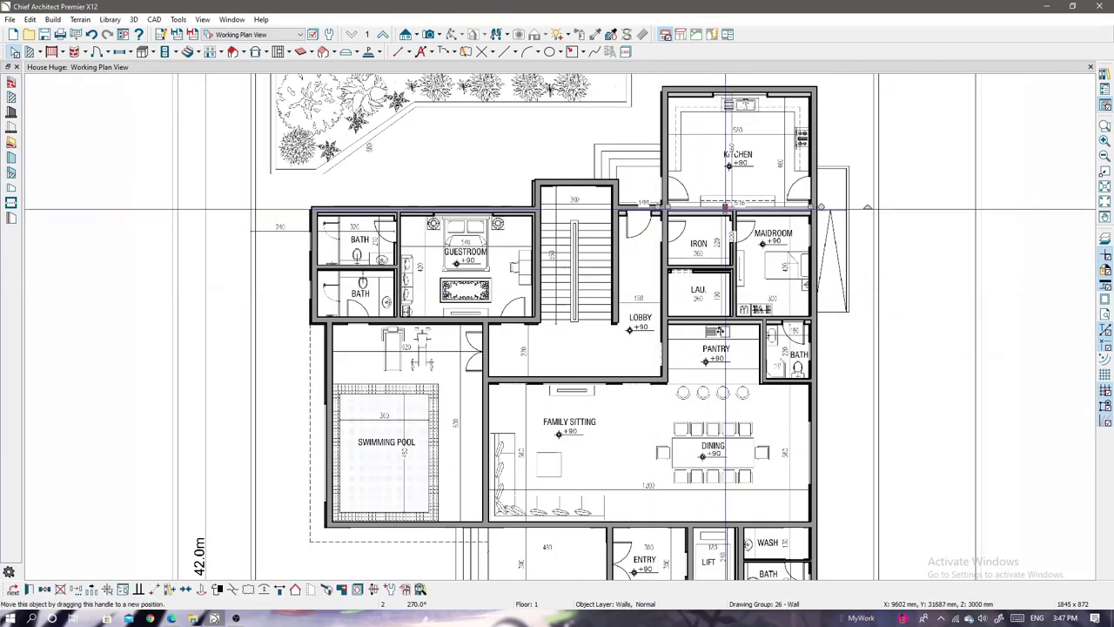
scroll(760, 217, down, 2)
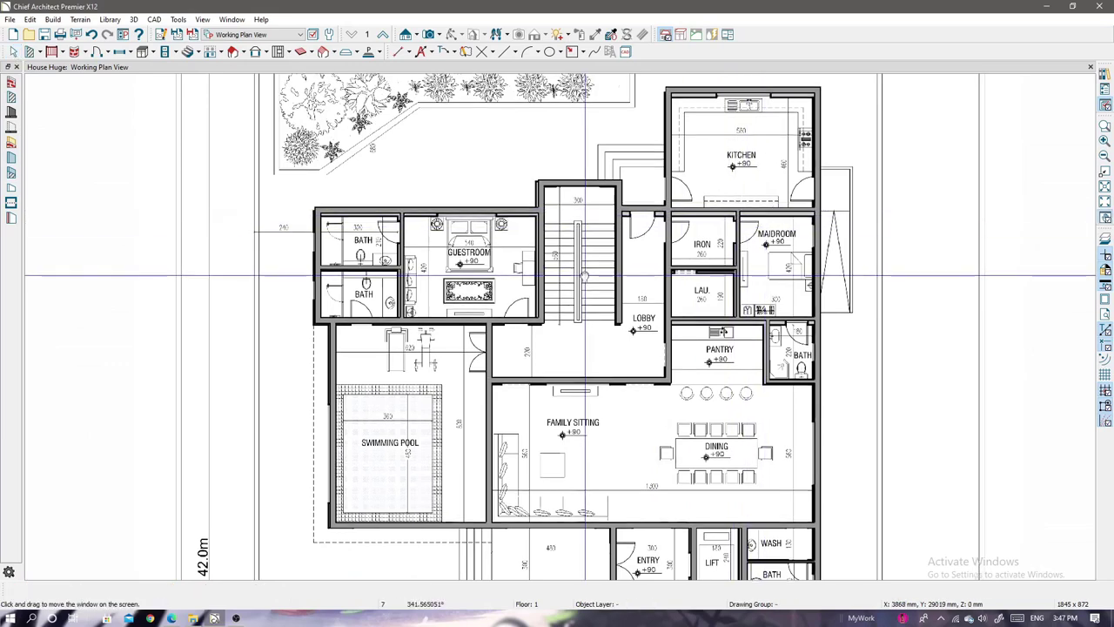
scroll(748, 235, down, 2)
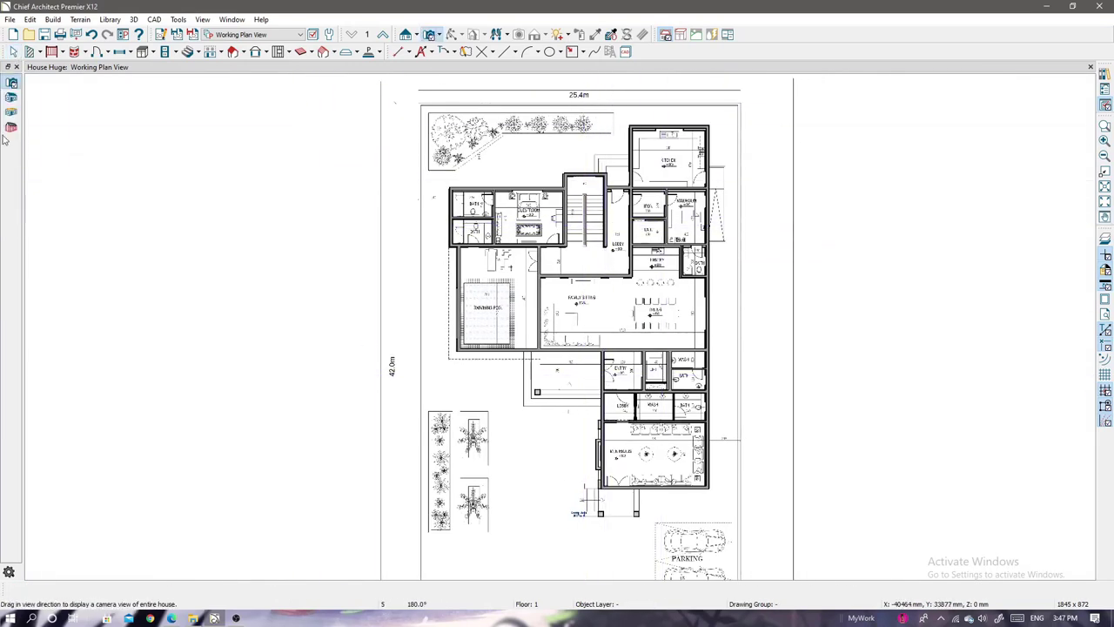
- Add a 3D Floor Overview and set the exterior wall type's Brown Brick layer to 460 mm
mouse_move(528, 353)
mouse_down()
mouse_move(641, 354)
mouse_move(623, 350)
mouse_move(386, 490)
mouse_up()
scroll(641, 353, up, 3)
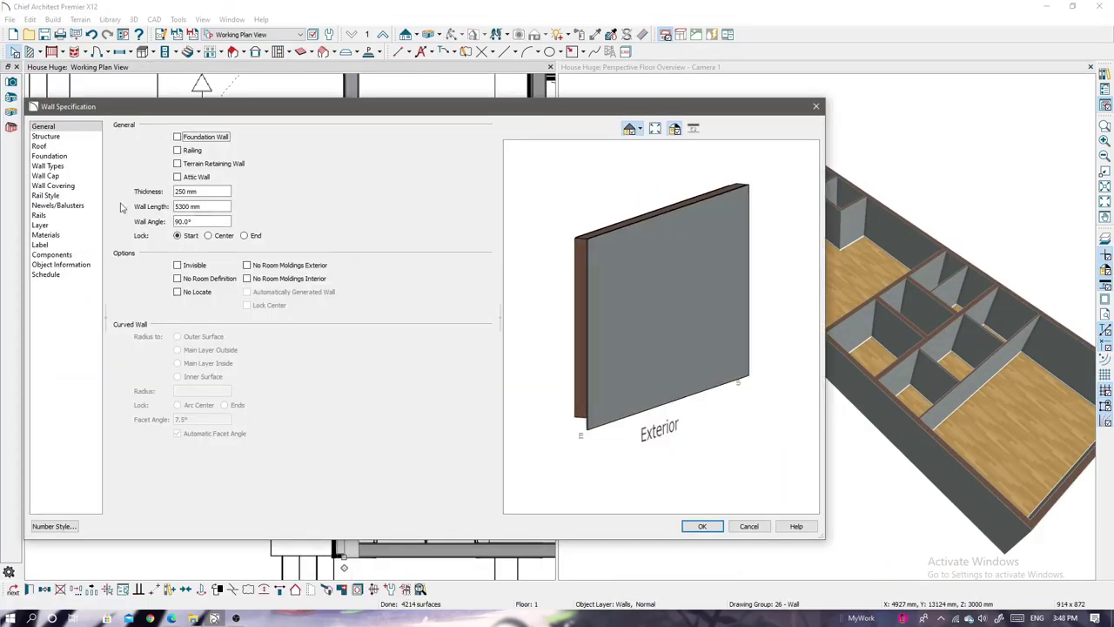
click(48, 165)
click(320, 138)
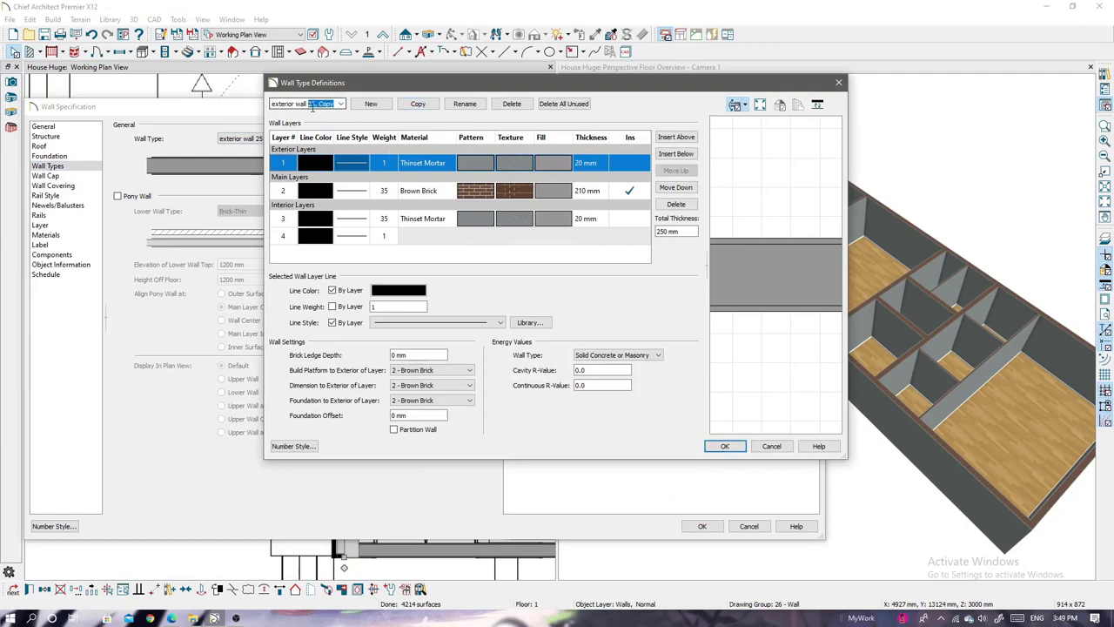
click(590, 191)
text(410)
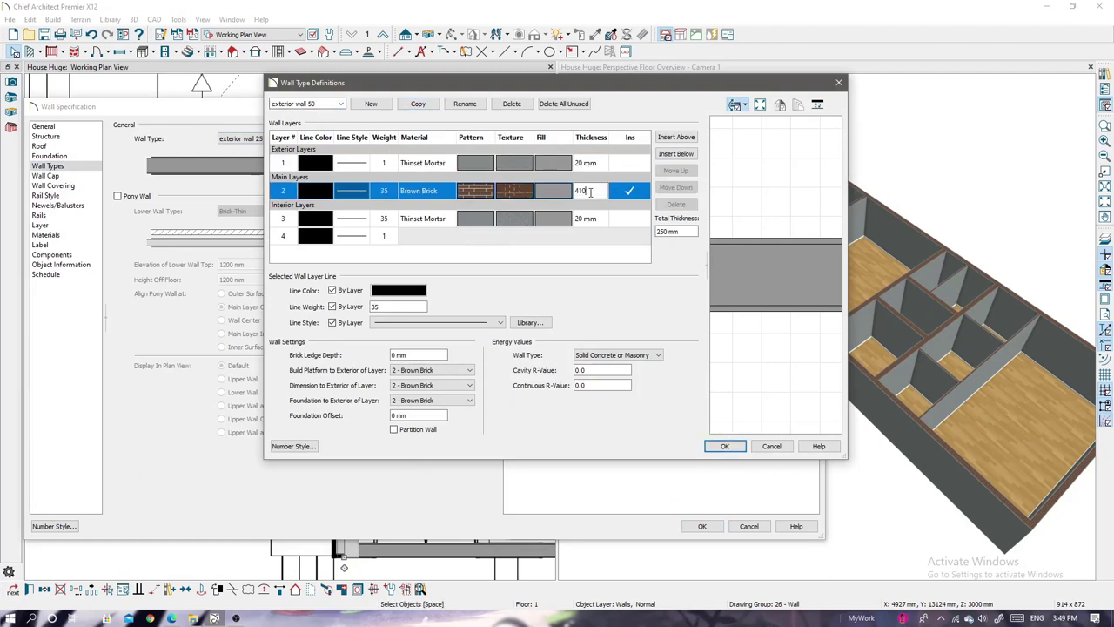
key(Return)
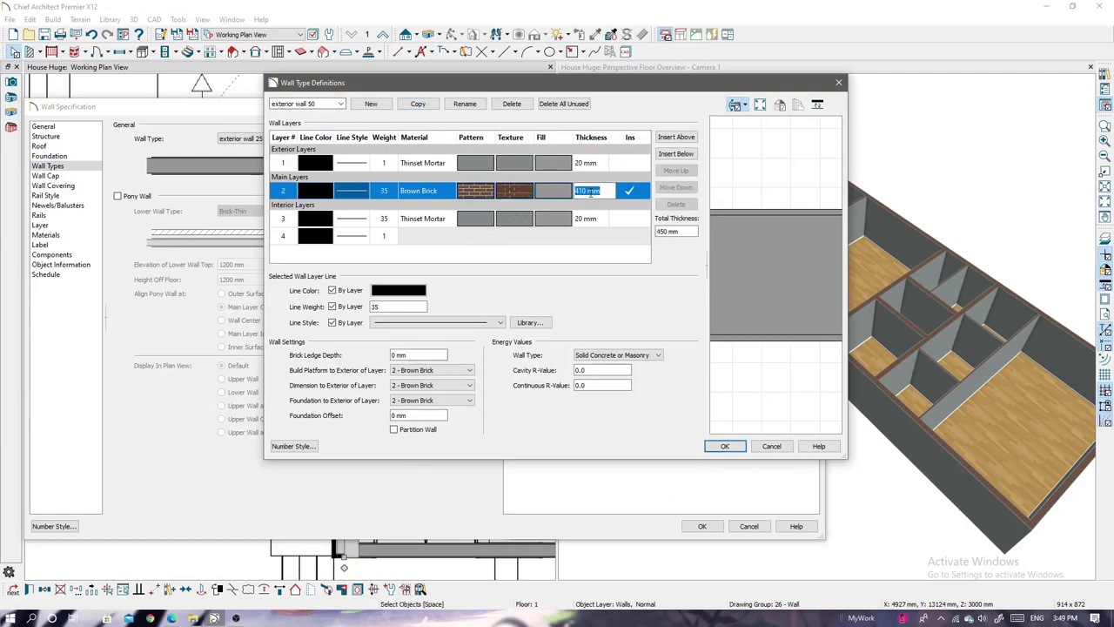
click(724, 446)
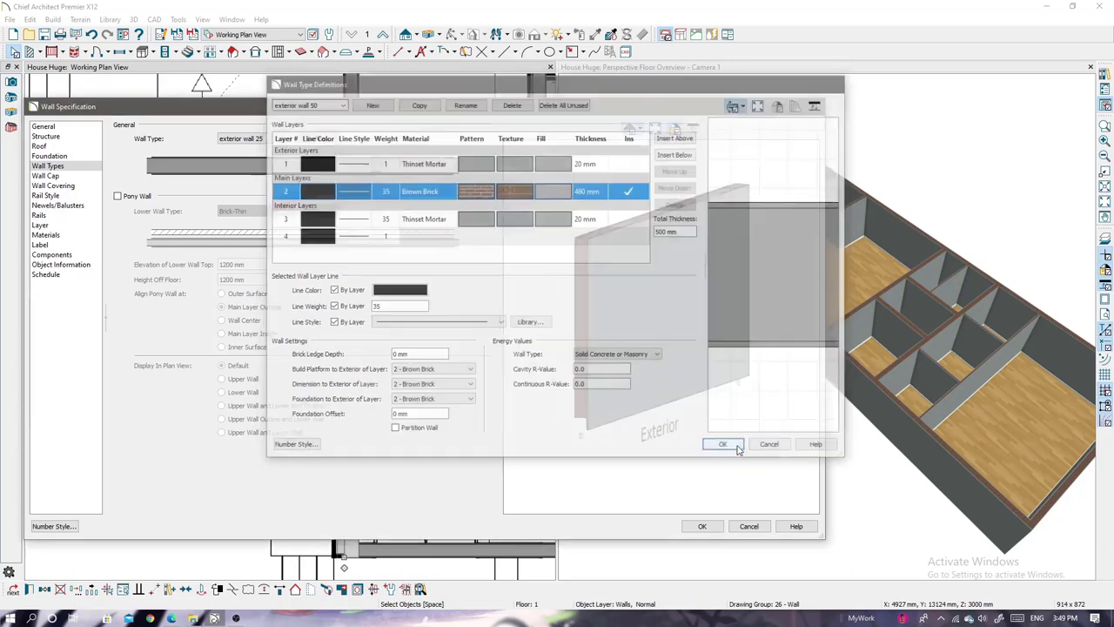
click(701, 526)
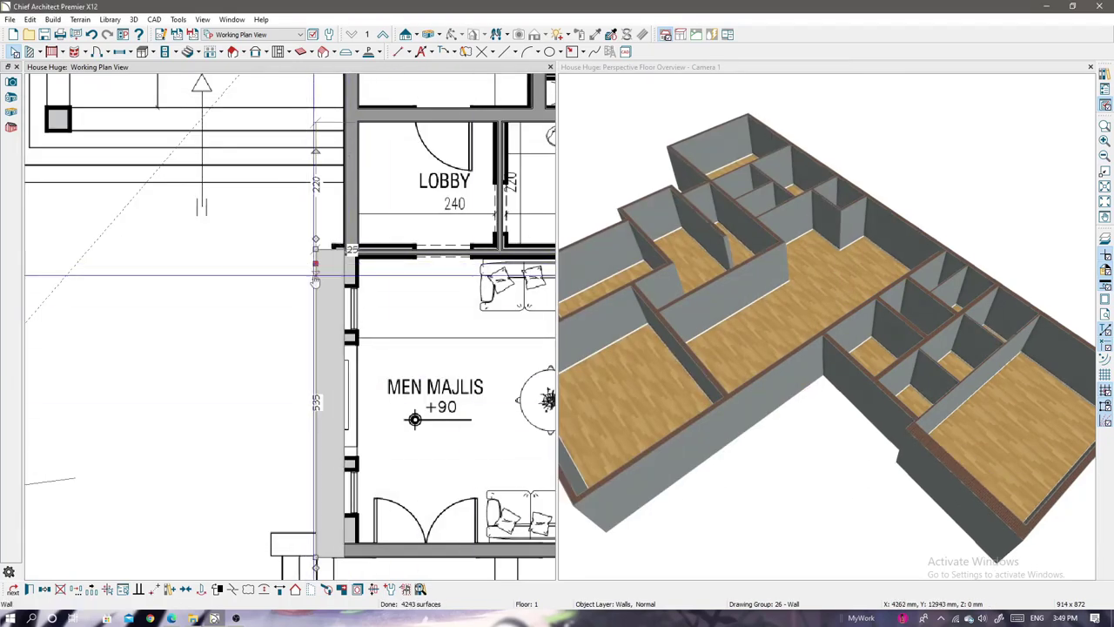
- Select the Men Majlis left wall and move it to a different layer
scroll(304, 355, down, 2)
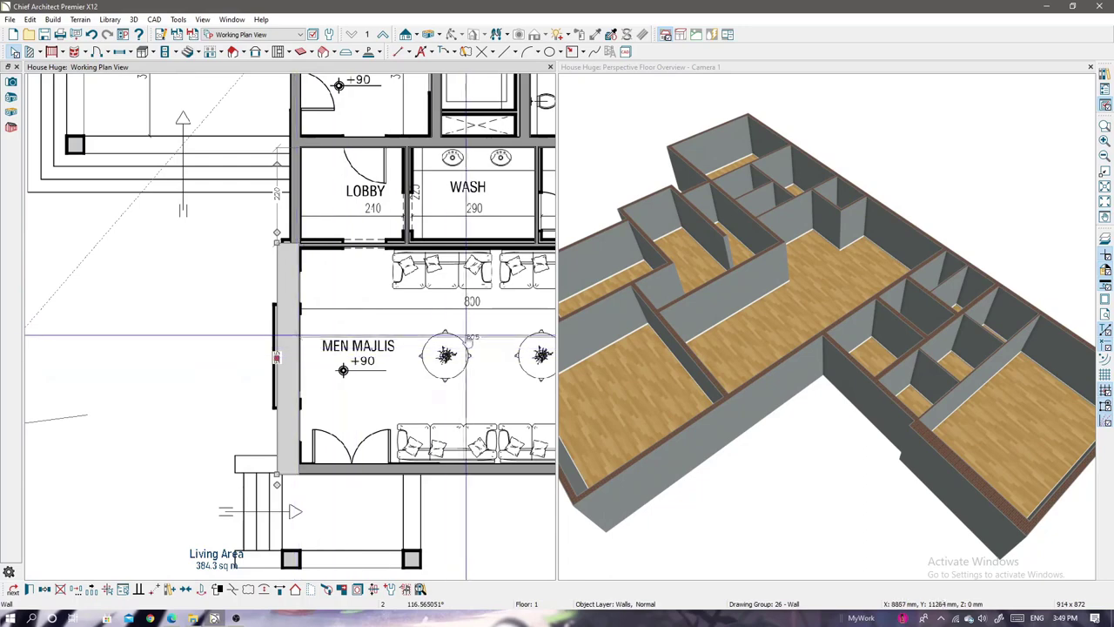
key(Escape)
scroll(210, 421, up, 1)
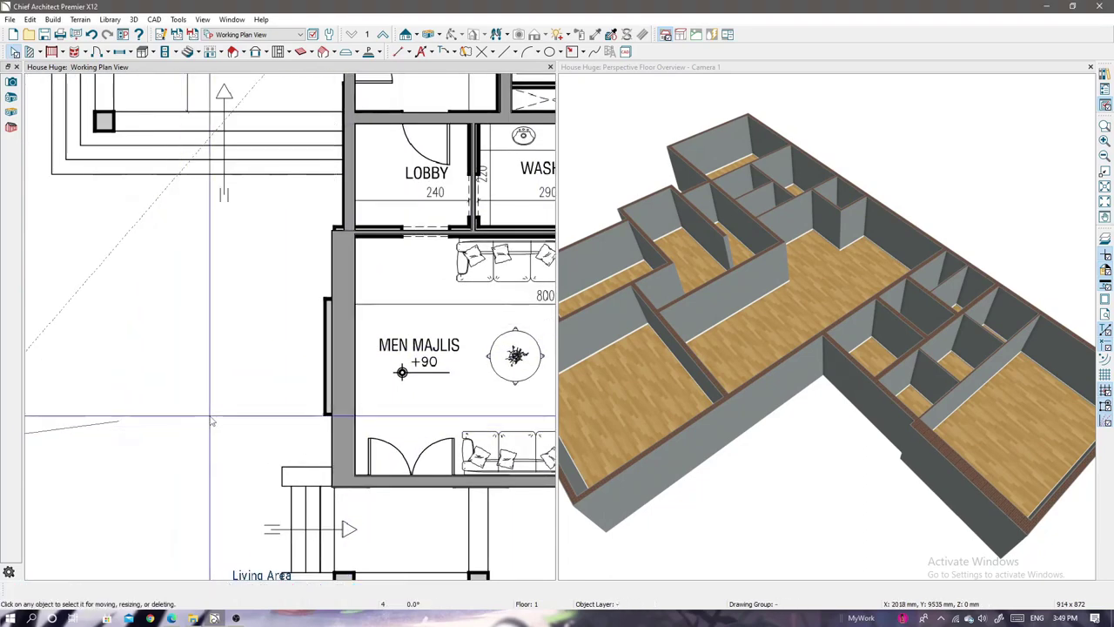
middle_drag(211, 421, 154, 429)
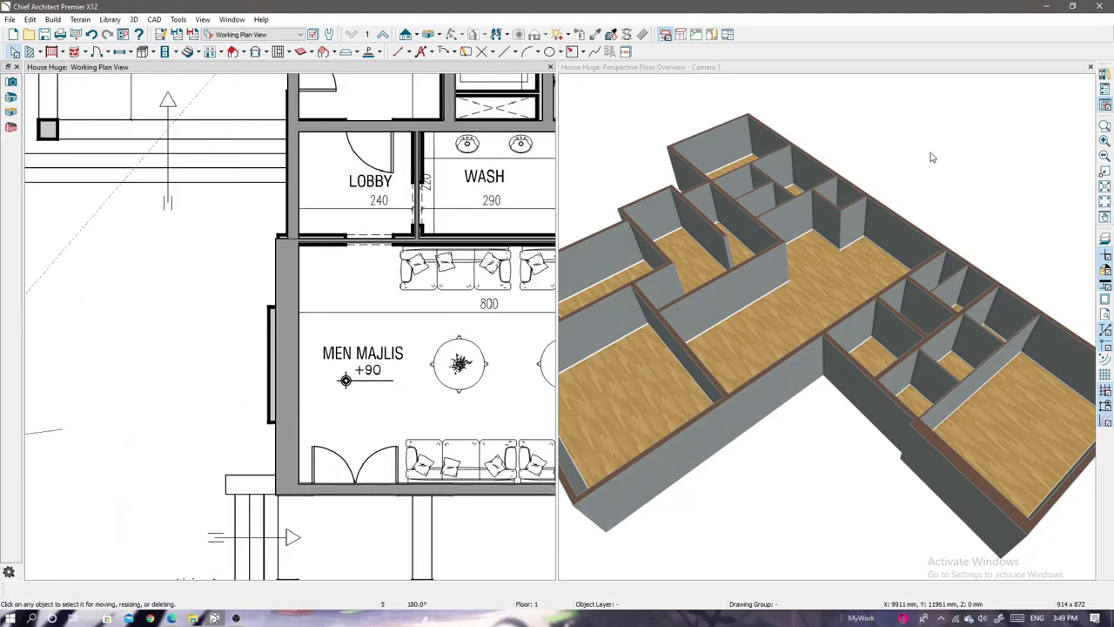
click(1107, 98)
click(1107, 101)
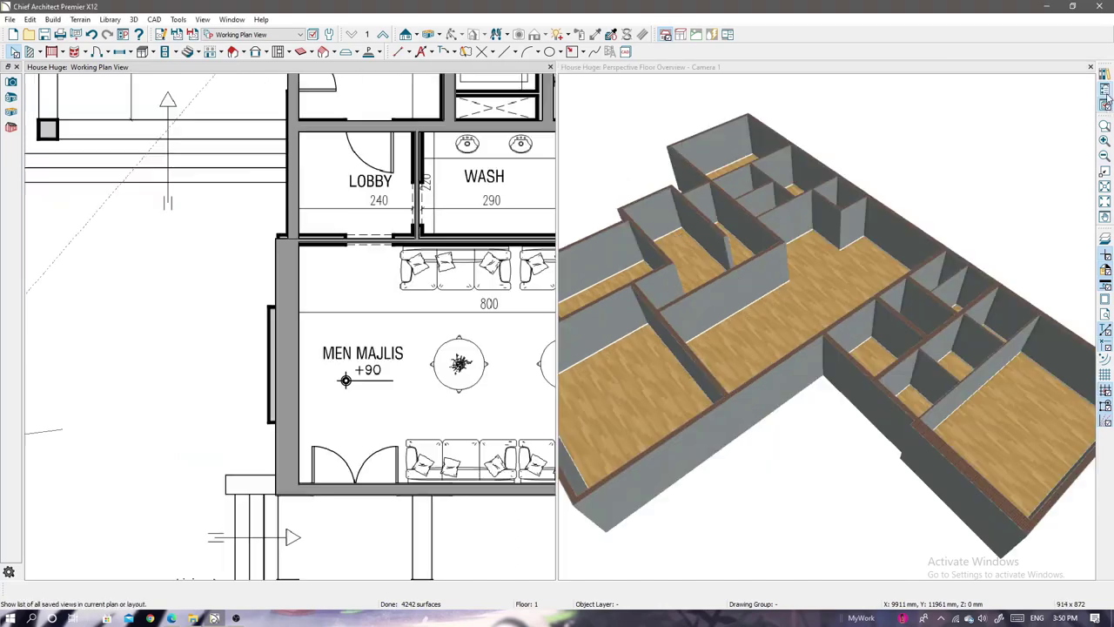
click(293, 444)
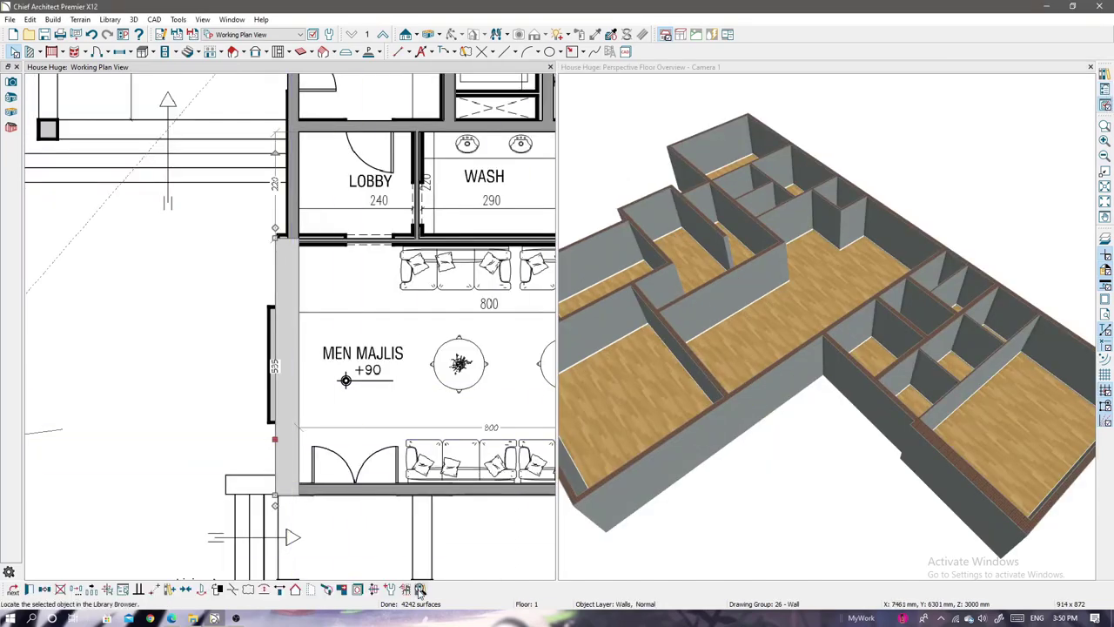
click(361, 594)
click(543, 206)
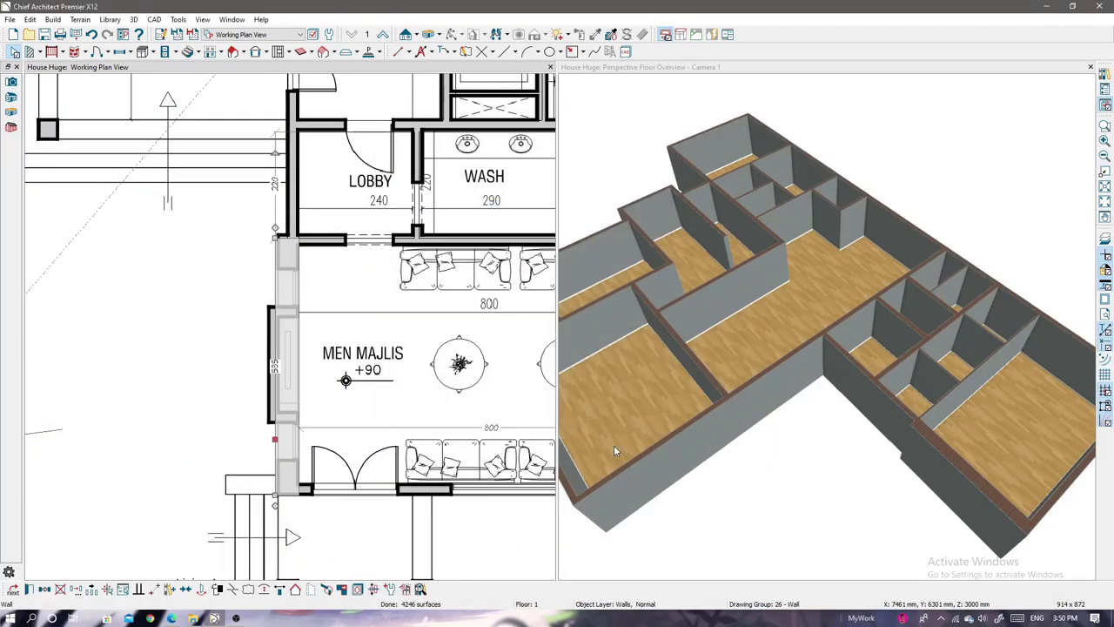
click(610, 445)
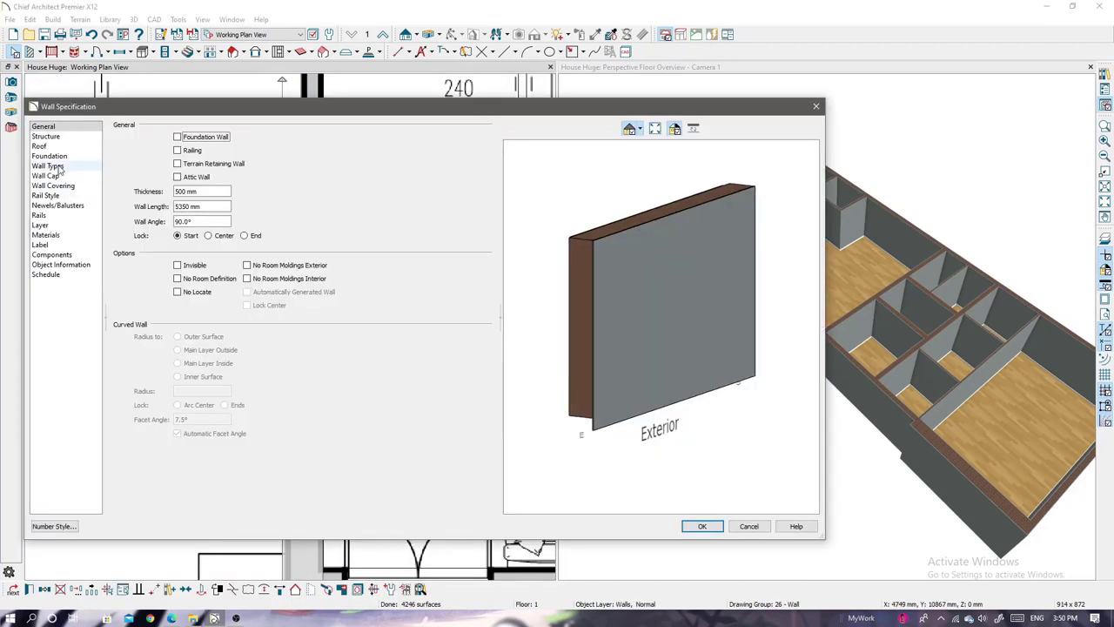
- Set the wall type's Brown Brick layer thickness to 410 mm and accept the warning
click(48, 166)
click(470, 138)
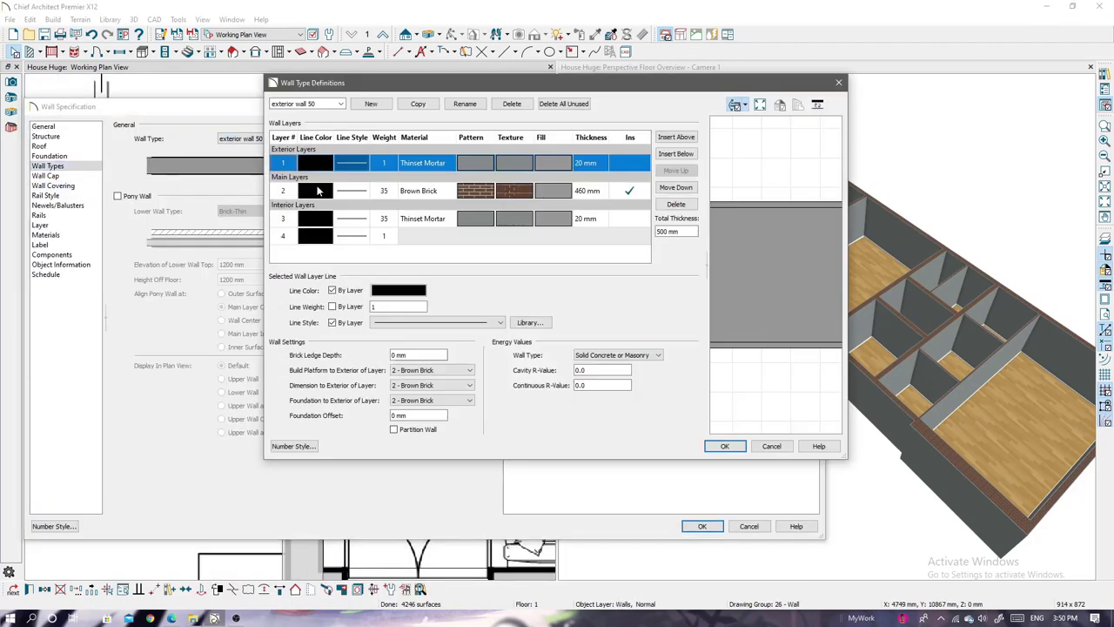
click(585, 191)
text(400)
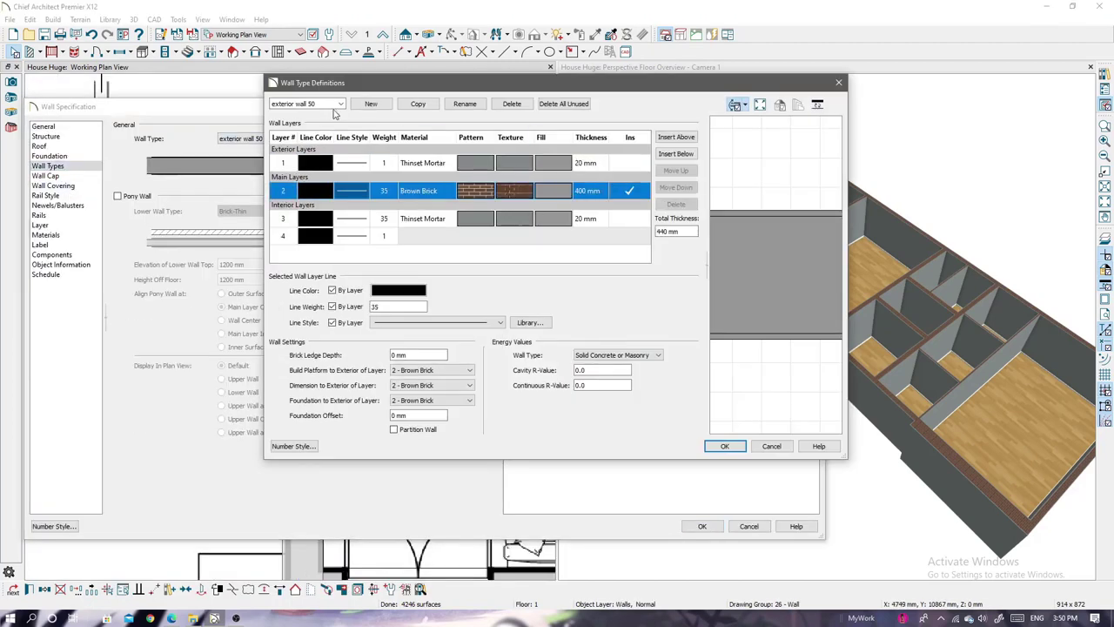
click(588, 191)
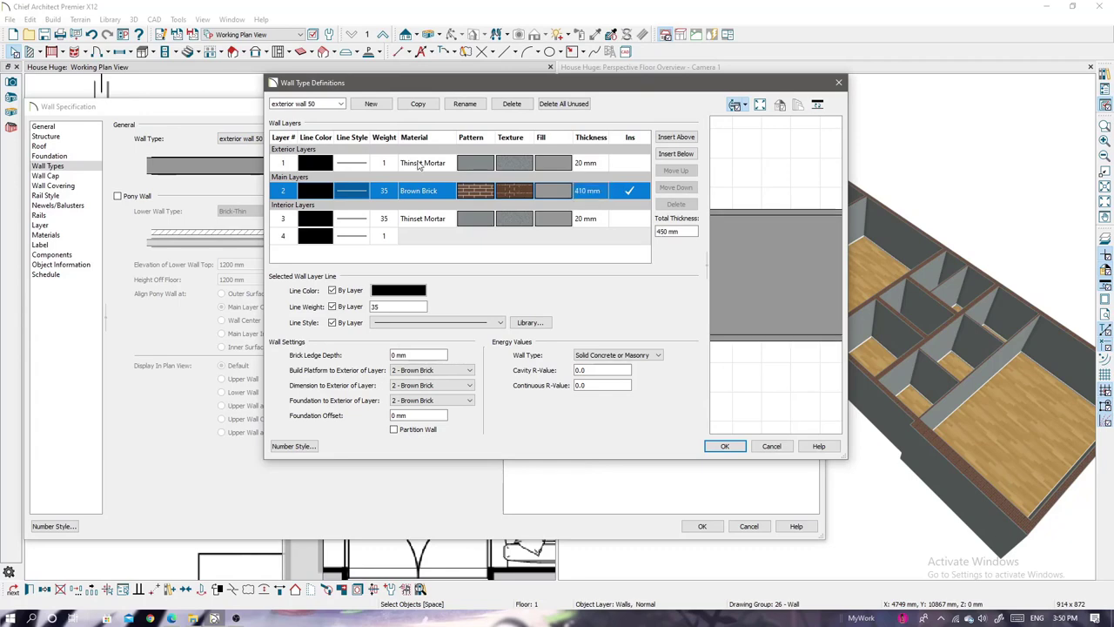
click(307, 103)
text(4)
key(Return)
click(626, 292)
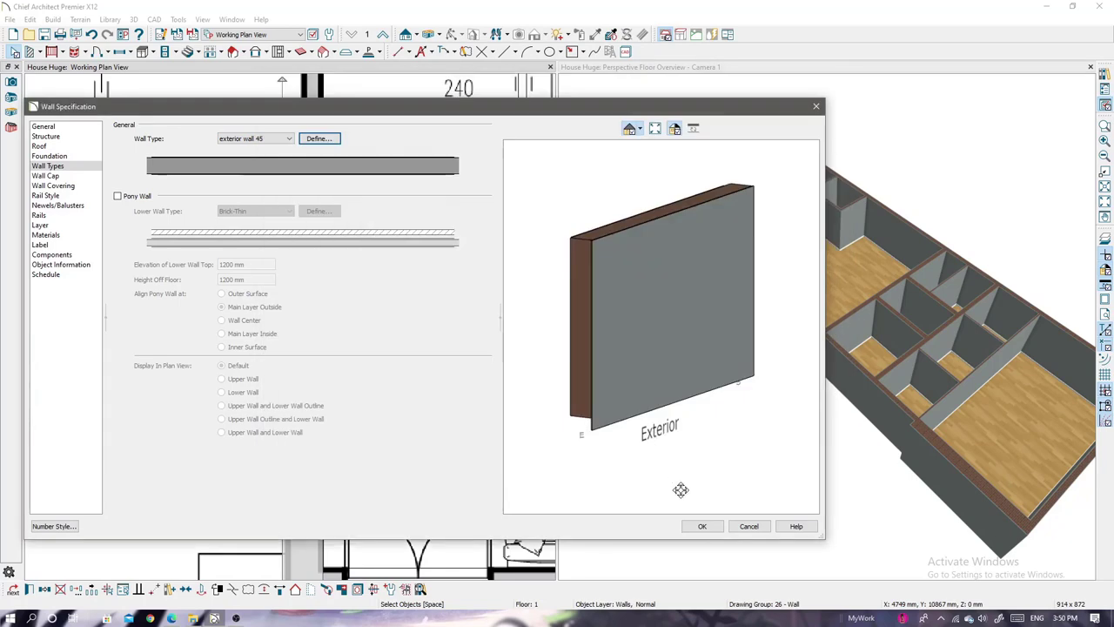
click(701, 525)
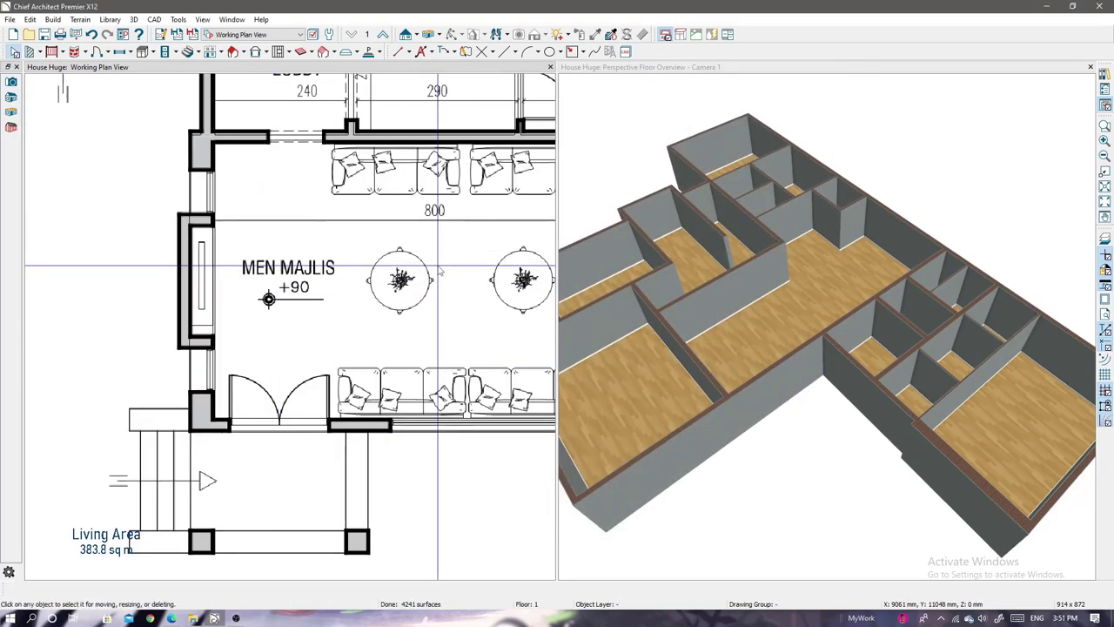
- Draw a wall along the Men Majlis left side and move it outward
scroll(295, 291, up, 3)
scroll(295, 292, up, 2)
scroll(295, 289, down, 2)
scroll(295, 290, down, 2)
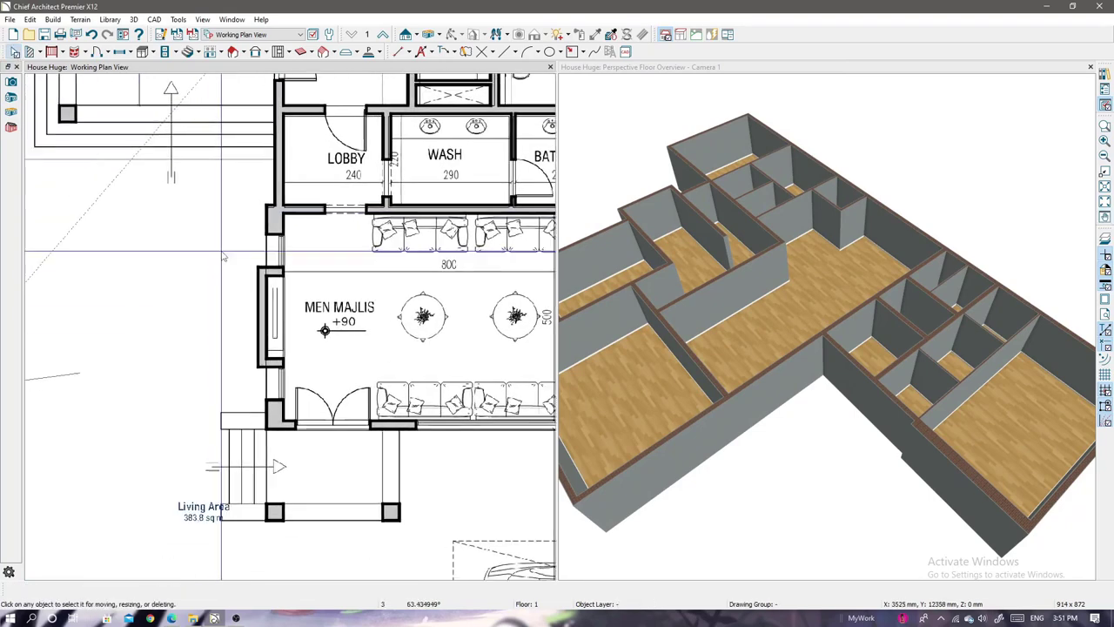
scroll(292, 258, up, 3)
mouse_move(291, 259)
mouse_down()
mouse_move(318, 424)
mouse_move(298, 374)
mouse_up()
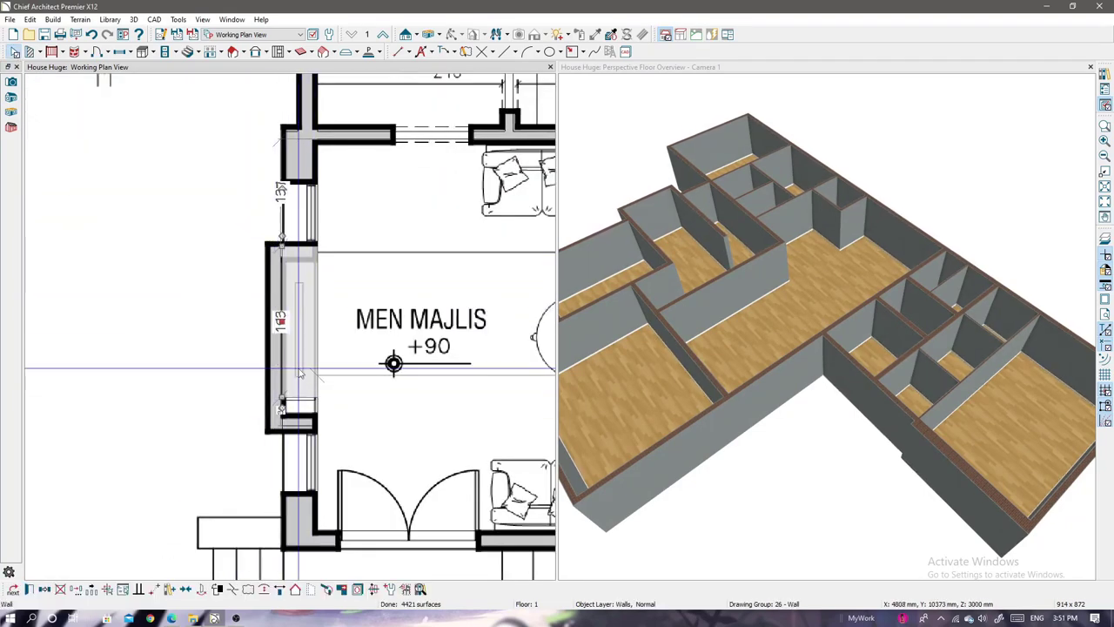
click(284, 409)
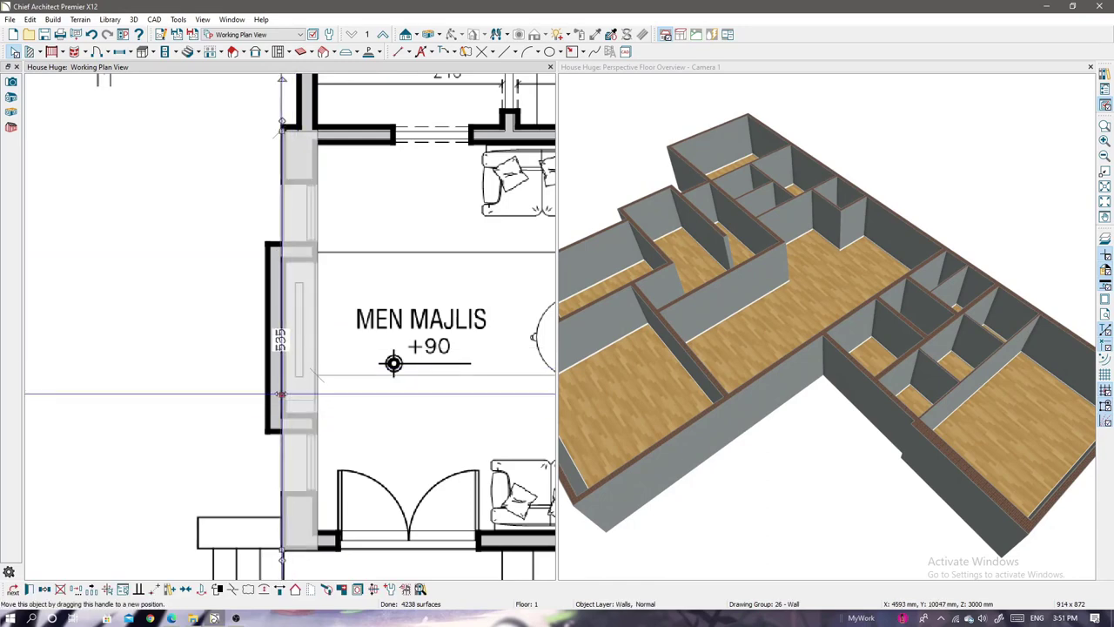
key(Escape)
click(288, 383)
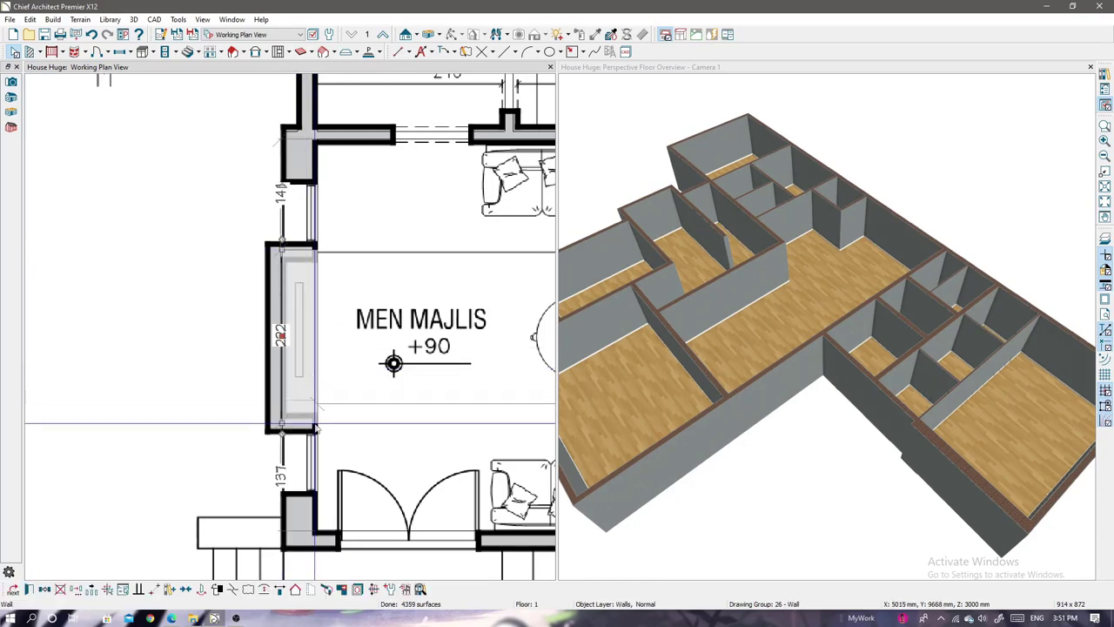
drag(298, 335, 225, 332)
- Set the new Majlis wall to Interior wall 16, then undo the move
double_click(226, 332)
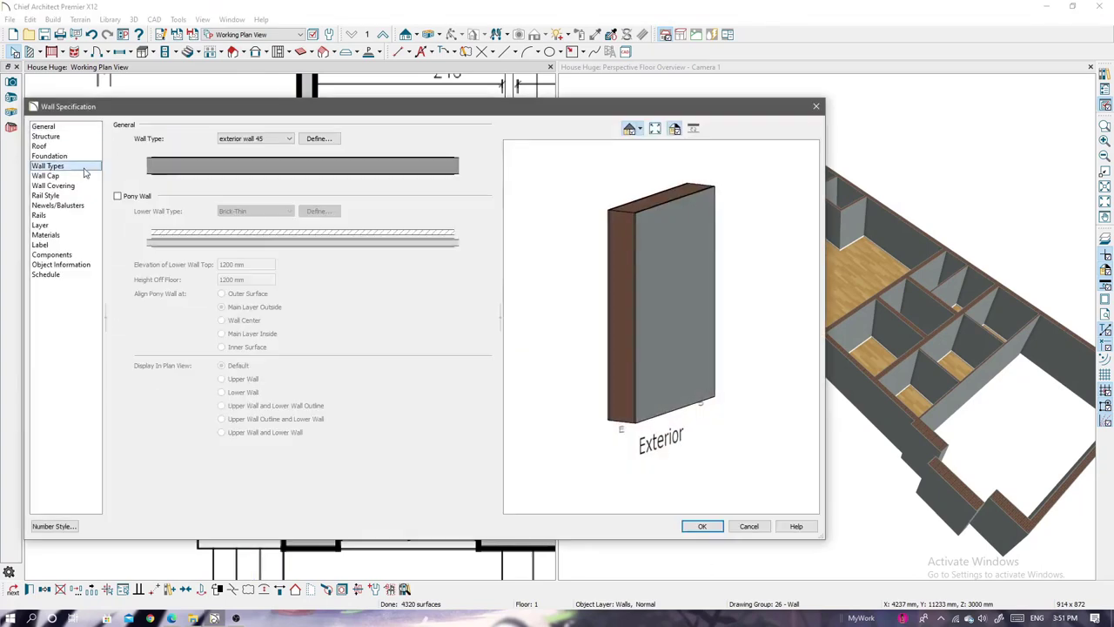
click(254, 139)
click(252, 224)
click(703, 525)
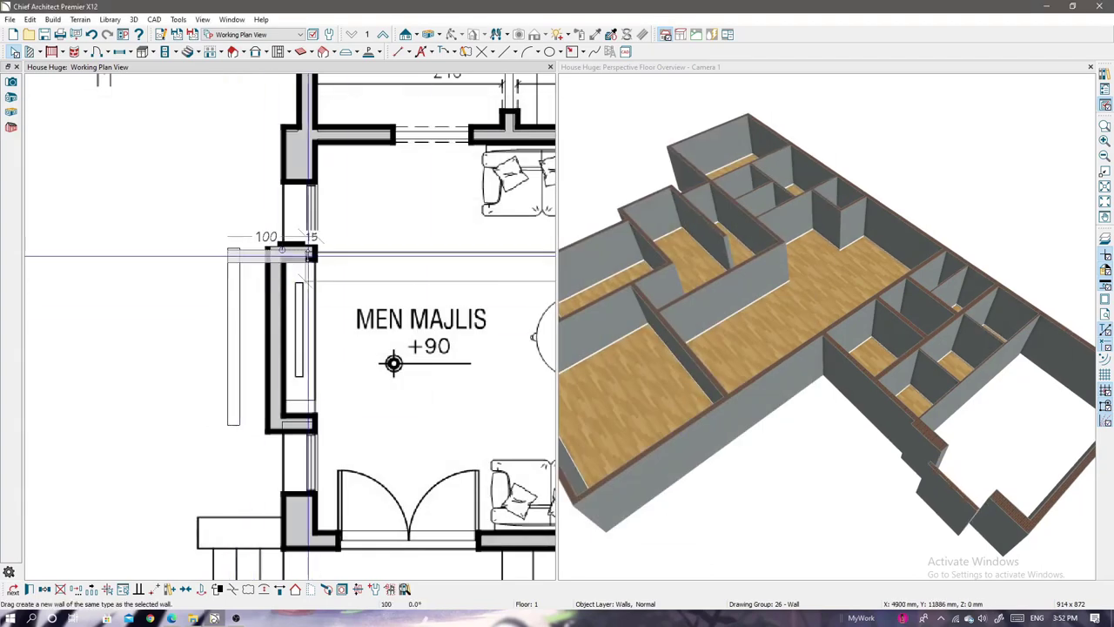
key(ctrl+z)
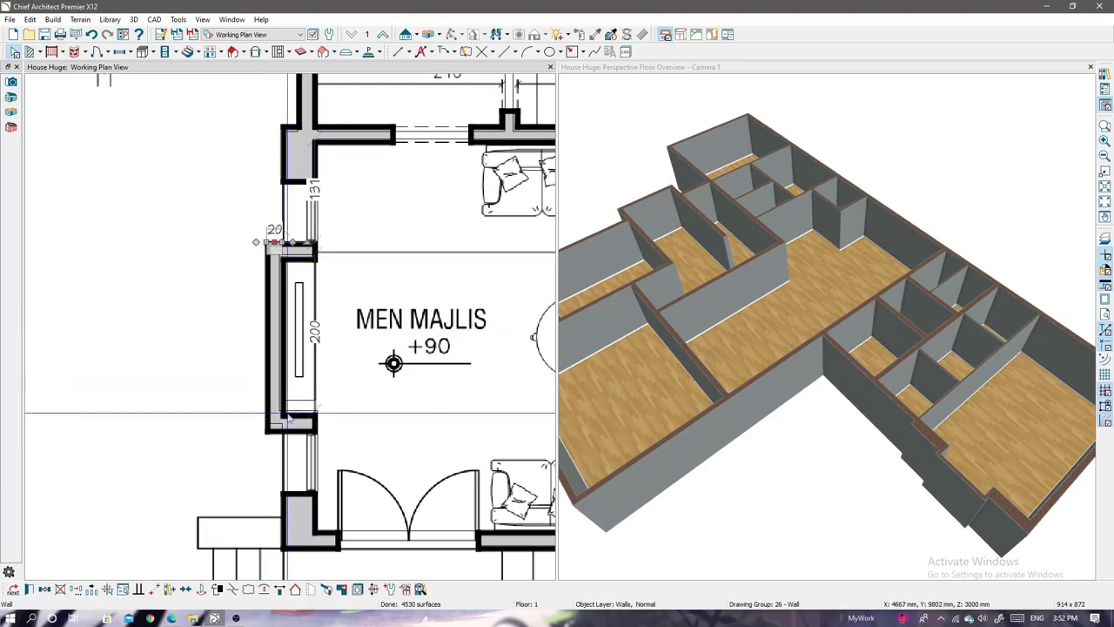
scroll(384, 357, down, 3)
- Pick a different wall layer, close Object Layer Properties, and orbit the 3D overview
click(614, 603)
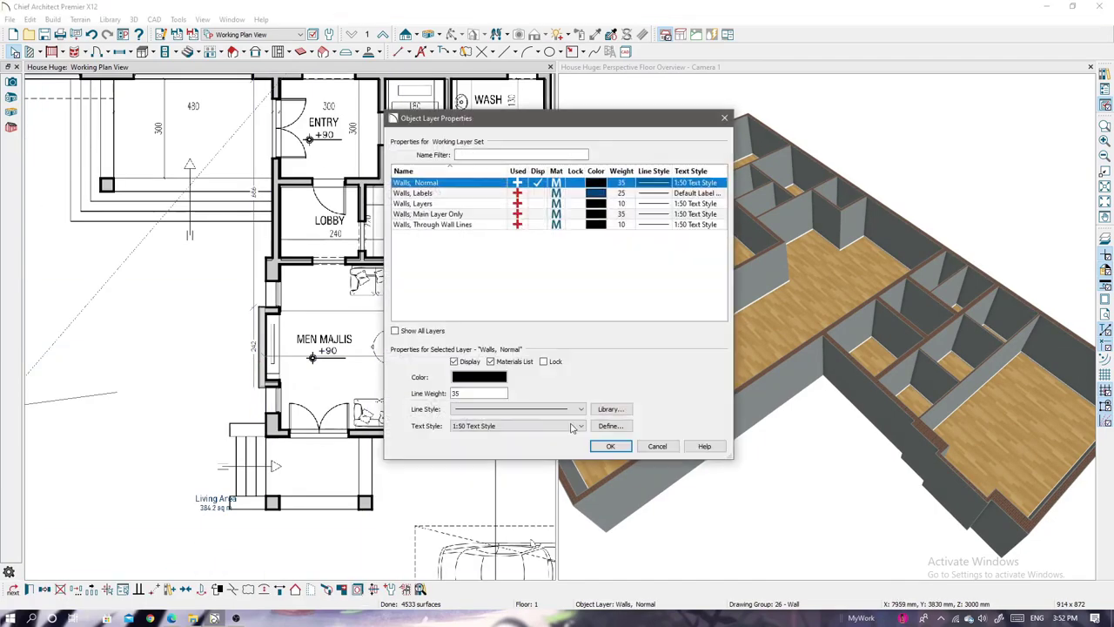
click(544, 203)
key(Return)
scroll(522, 409, down, 3)
mouse_move(783, 348)
mouse_down()
mouse_move(707, 370)
mouse_move(739, 339)
mouse_up()
scroll(348, 305, up, 2)
- Check the 1st Floor default ceiling height of 3600 mm, then zoom back to the Entry
double_click(514, 252)
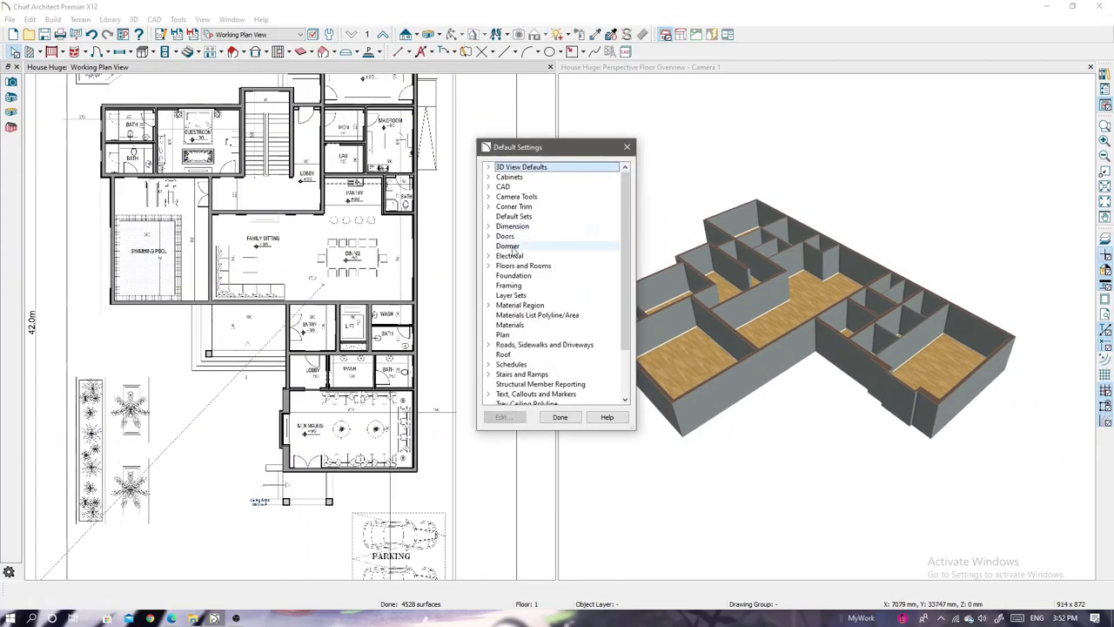
double_click(523, 265)
double_click(527, 277)
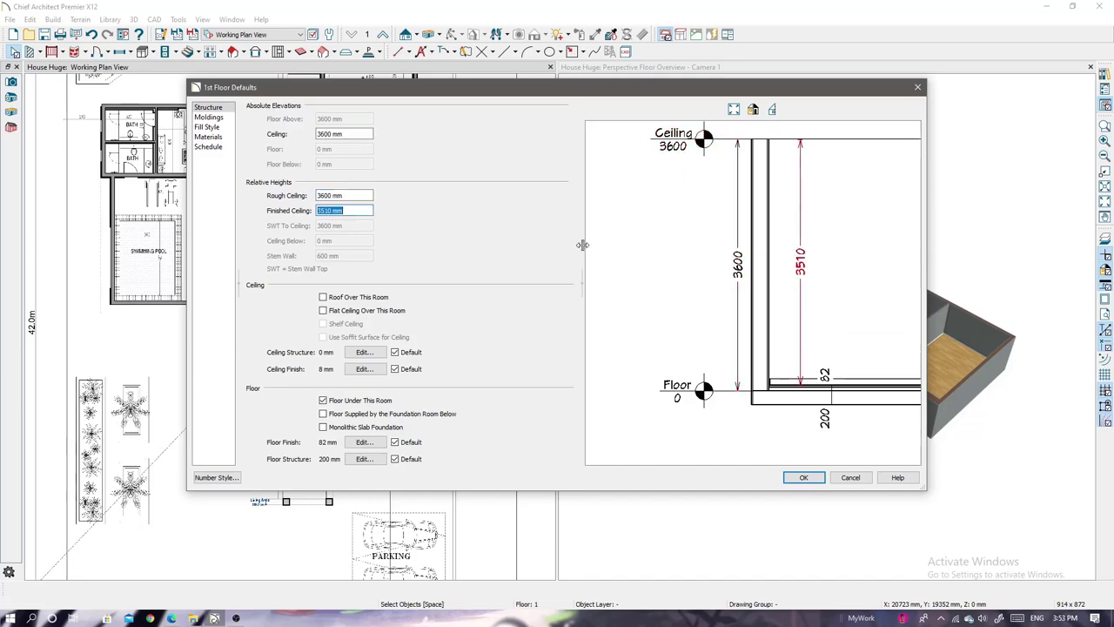
click(804, 478)
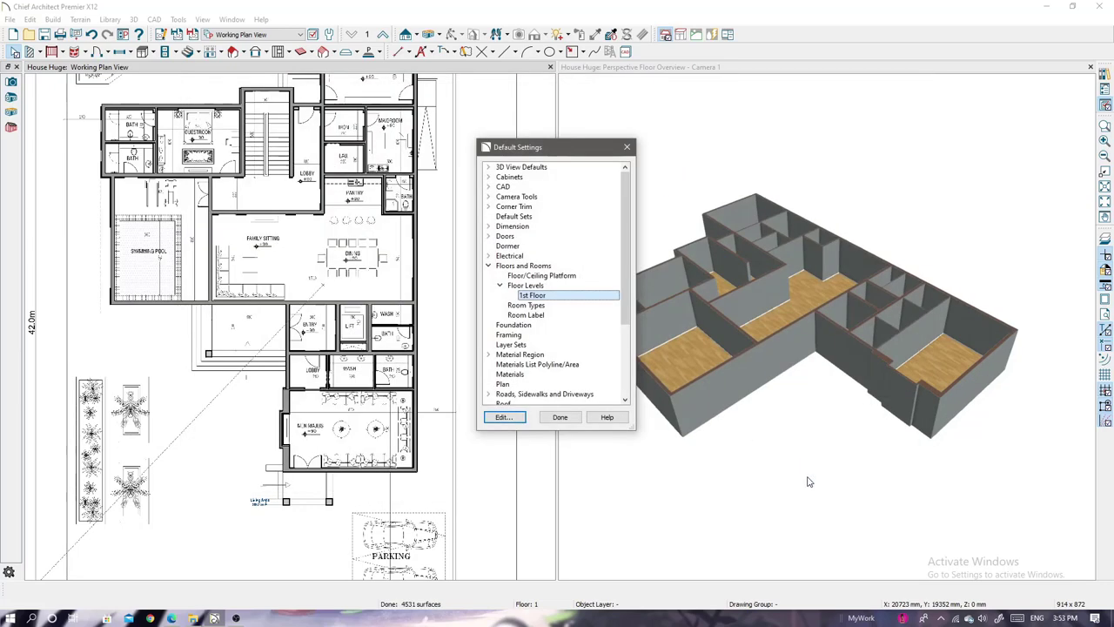
click(559, 417)
scroll(267, 376, up, 2)
scroll(267, 376, up, 2)
scroll(267, 376, up, 2)
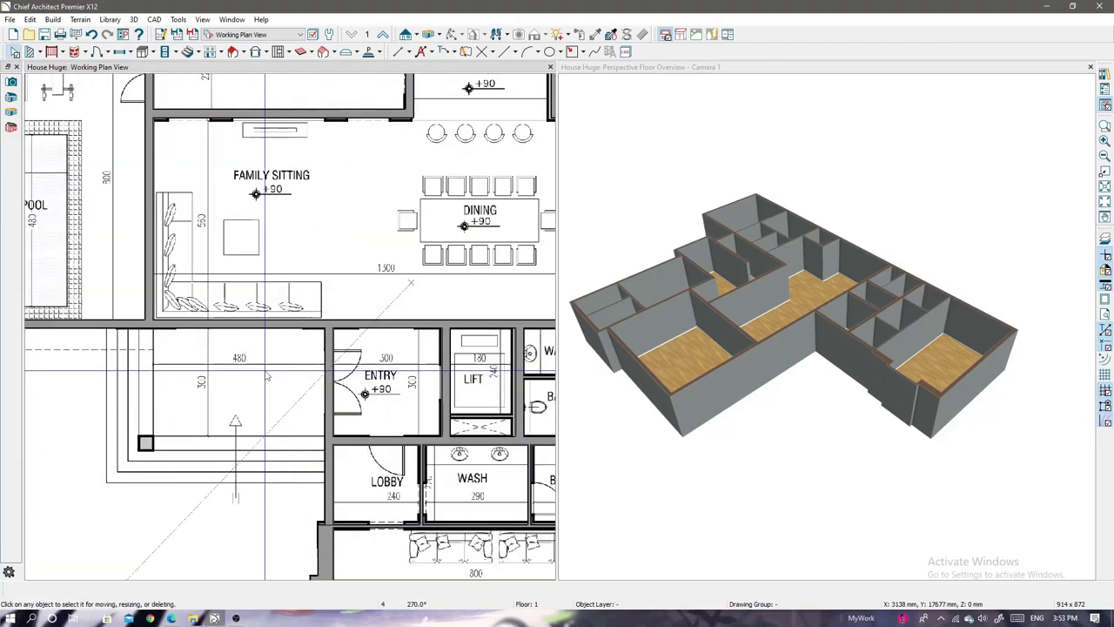
- Place a hinged door in the Entry wall, stretch it to size and apply its specifications
click(99, 51)
scroll(348, 388, up, 2)
scroll(348, 388, up, 2)
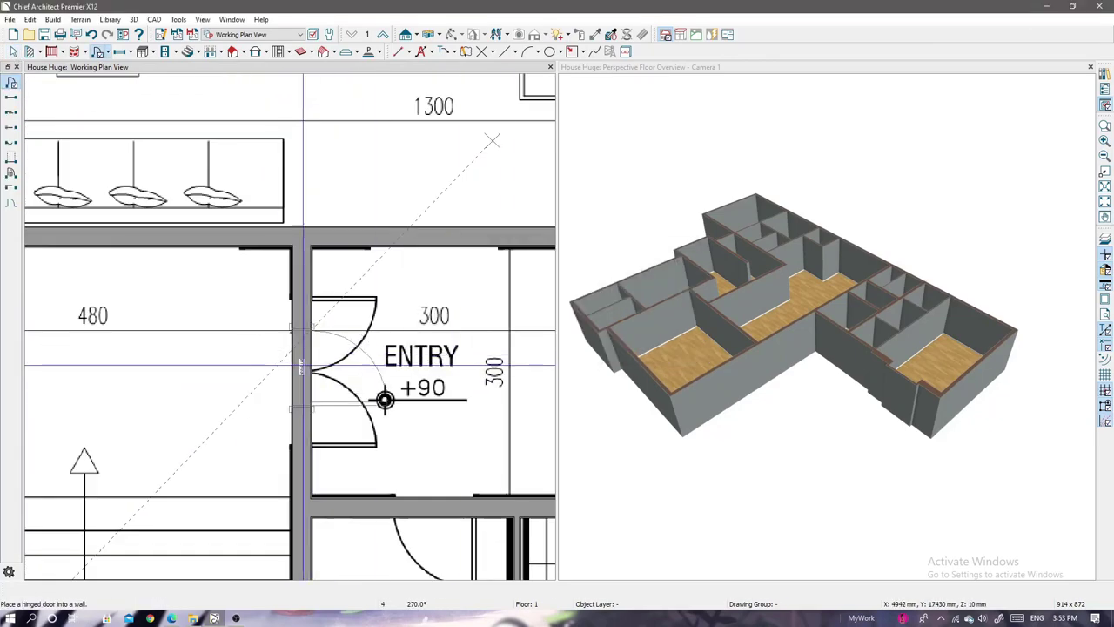
click(302, 376)
drag(302, 298, 308, 329)
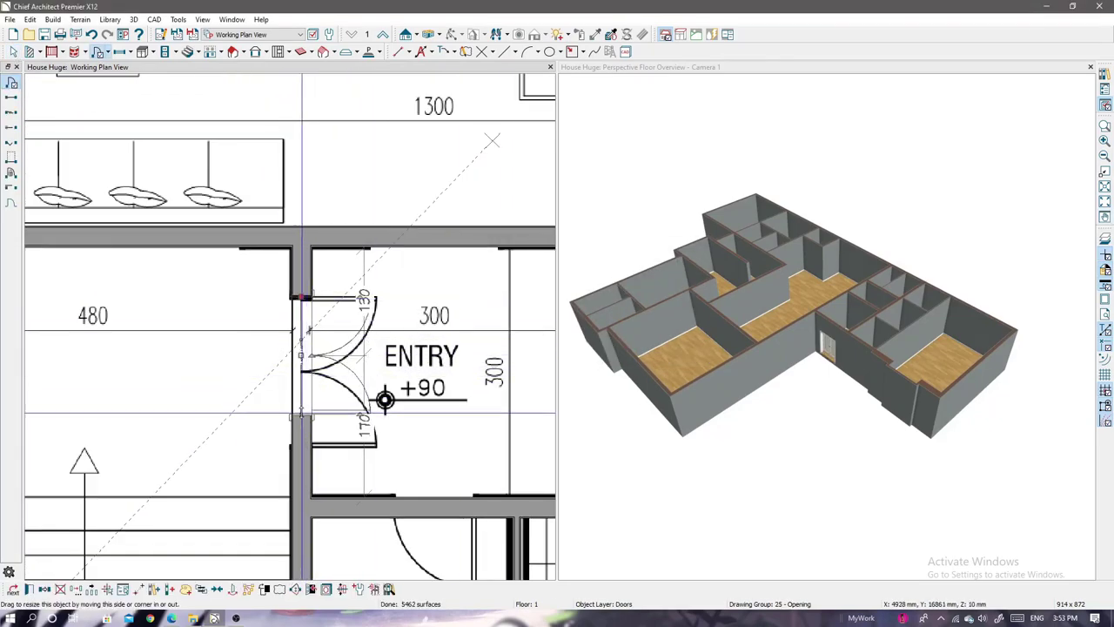
scroll(385, 399, up, 1)
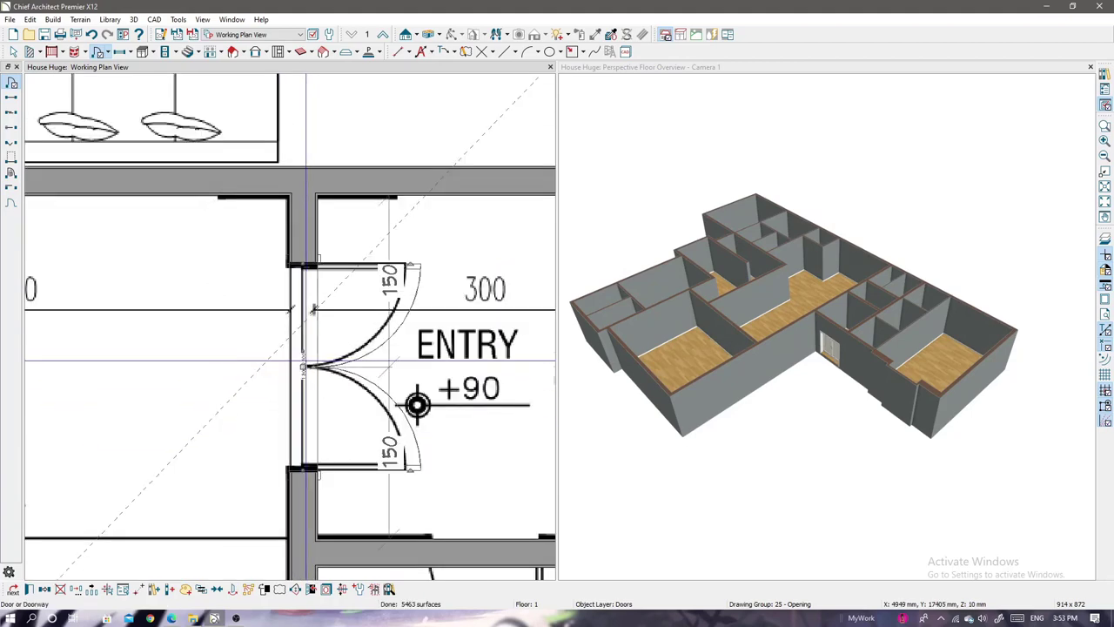
double_click(417, 406)
key(Return)
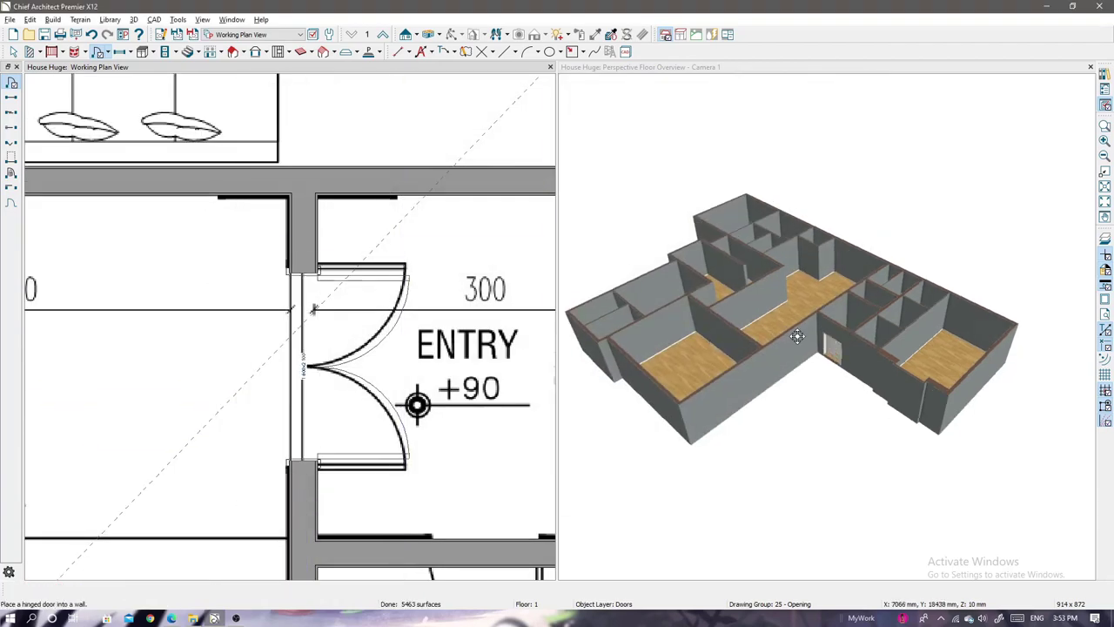
- Set an interior door's width to 2400 mm
scroll(831, 390, up, 5)
scroll(830, 390, down, 1)
scroll(830, 390, down, 5)
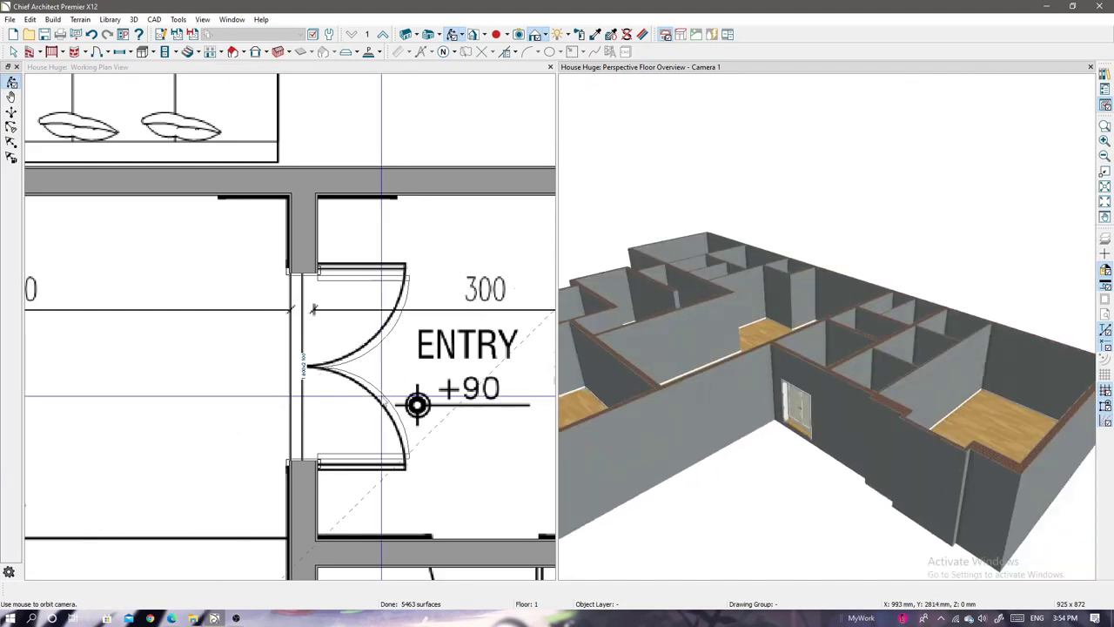
scroll(326, 342, down, 3)
scroll(326, 341, up, 3)
scroll(365, 332, down, 1)
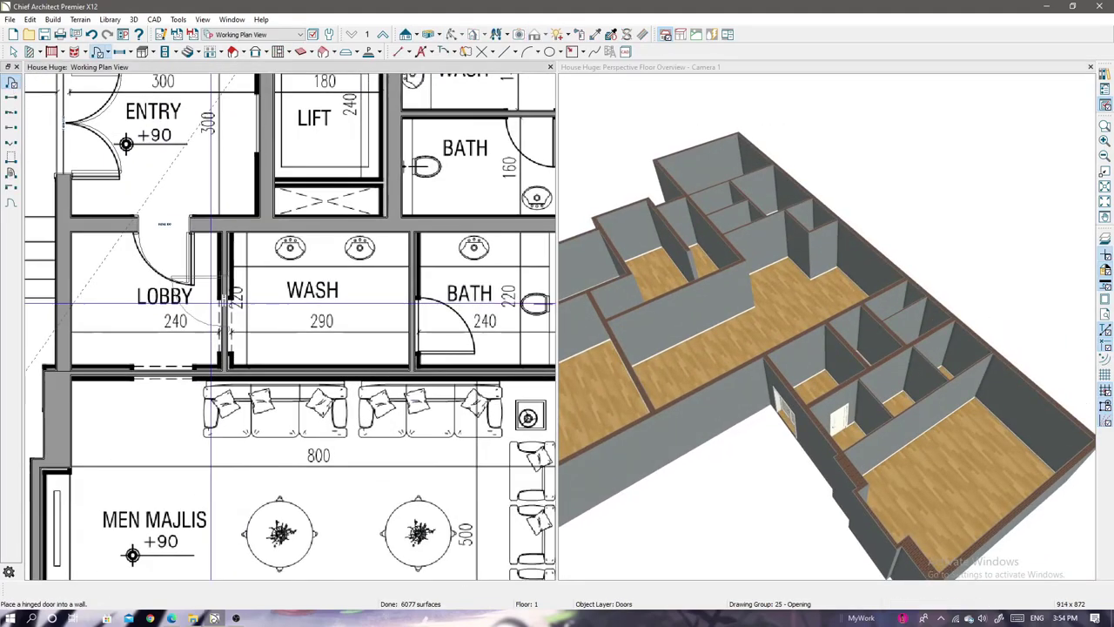
scroll(429, 352, down, 1)
scroll(429, 287, up, 1)
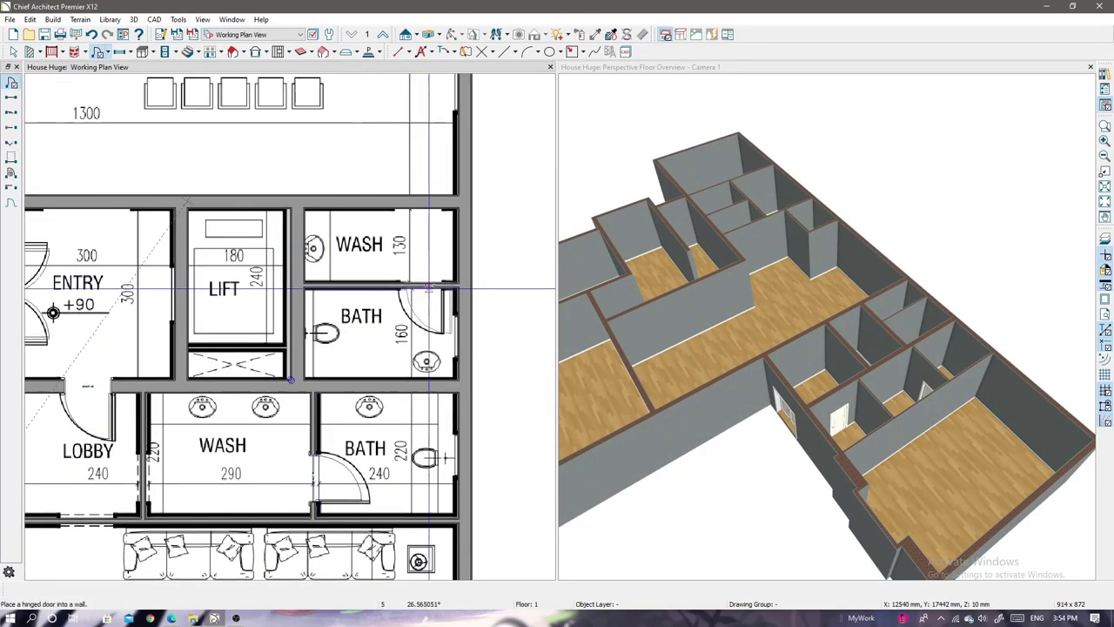
scroll(421, 289, down, 1)
scroll(421, 289, up, 1)
double_click(343, 230)
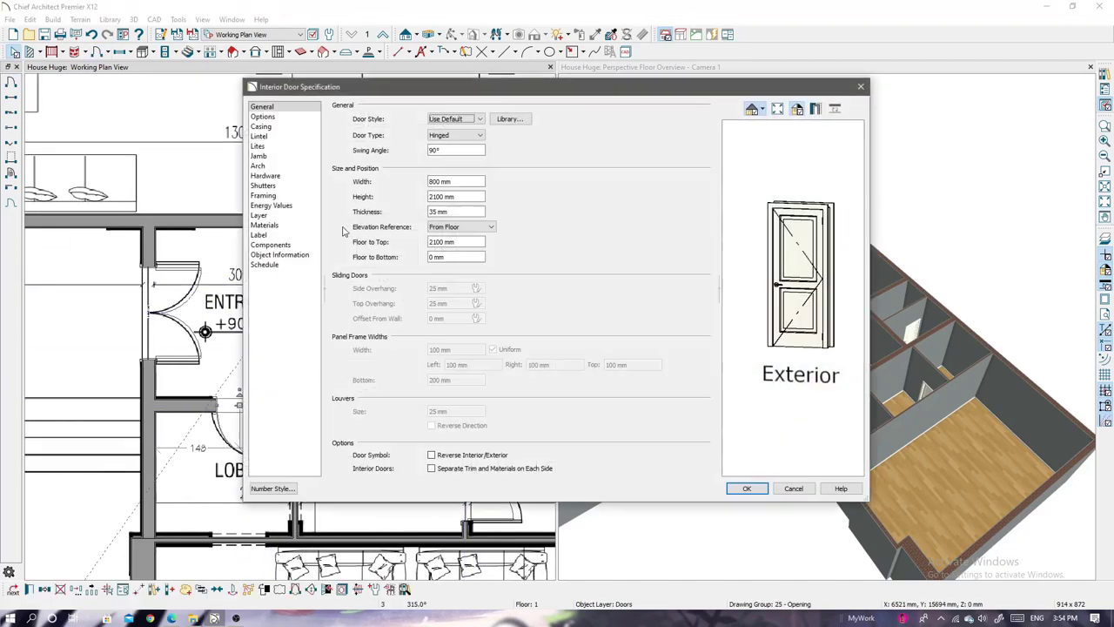
key(Tab)
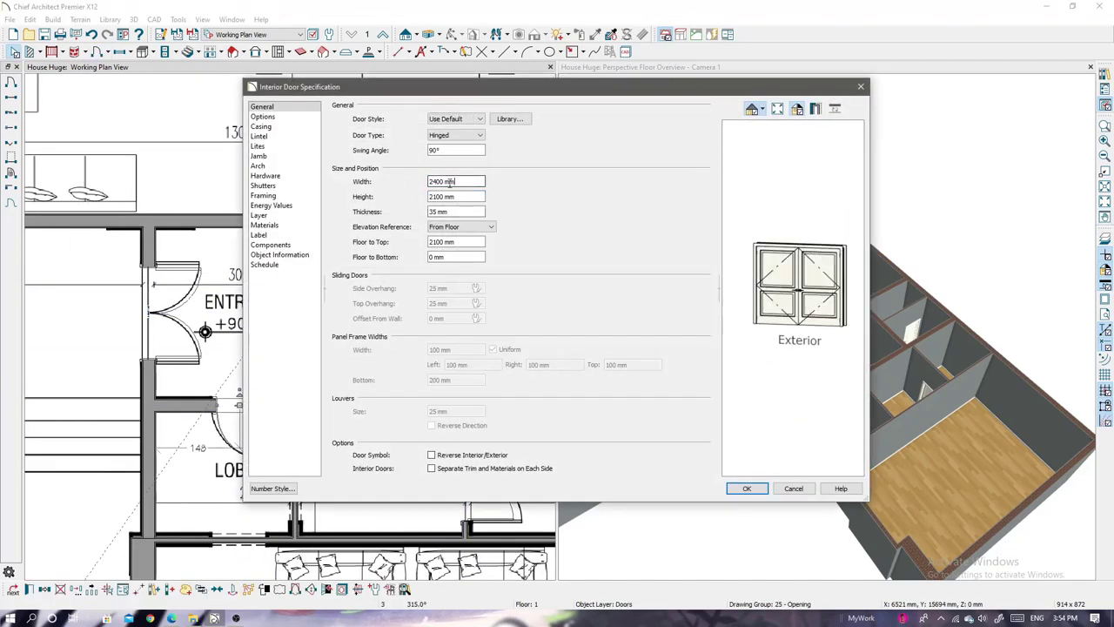
key(Tab)
key(Return)
scroll(218, 348, down, 1)
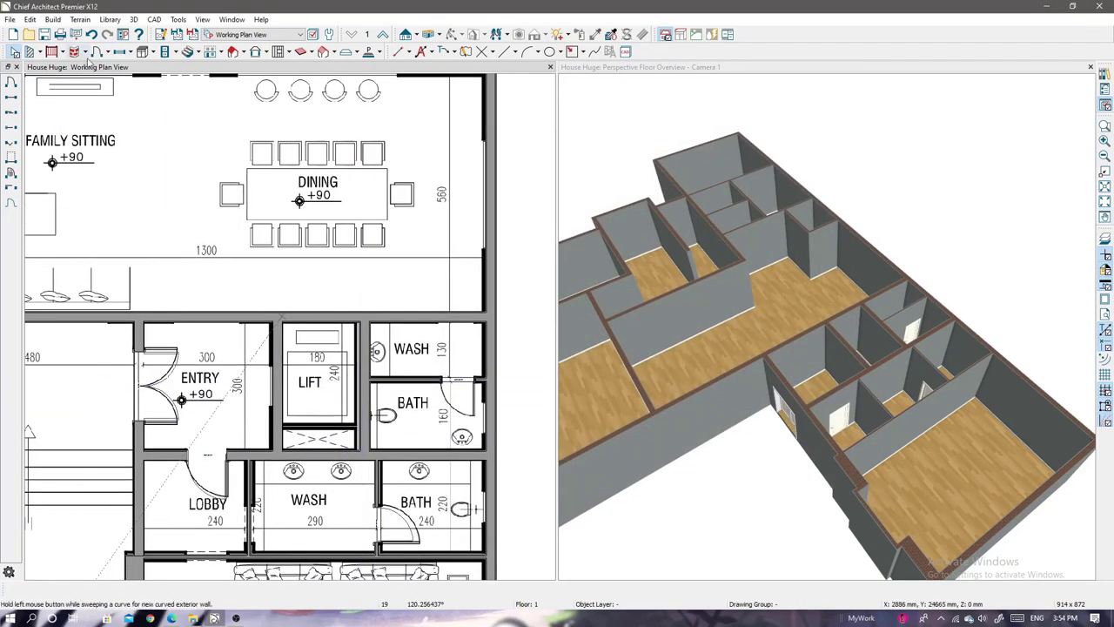
click(96, 51)
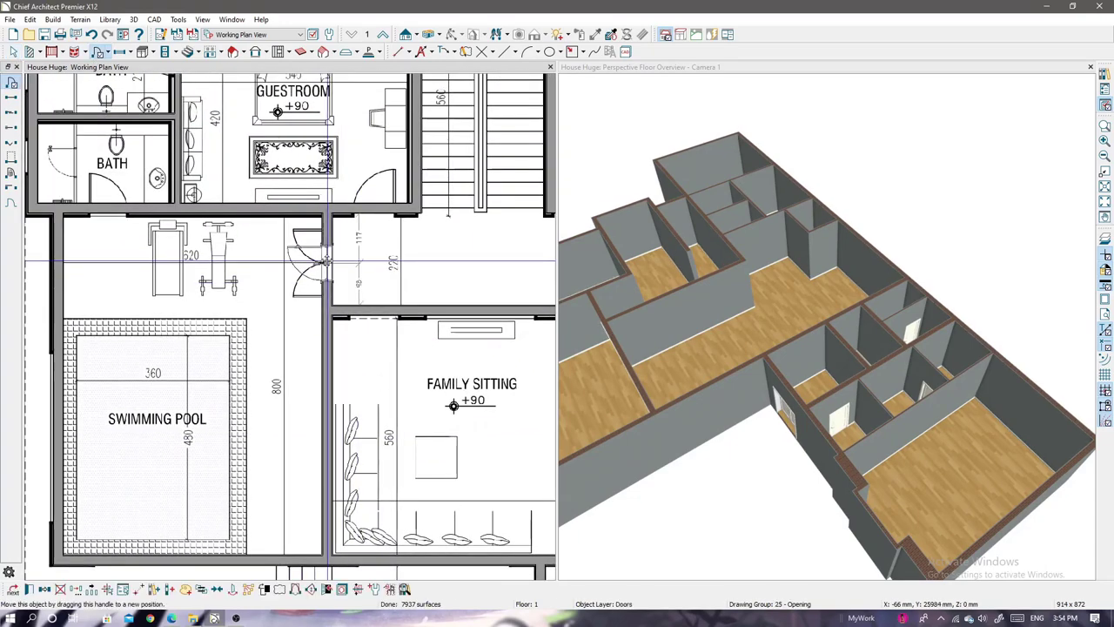
- Review the door specifications, giving the new door a 1400 mm width
double_click(326, 259)
key(Return)
scroll(319, 273, up, 3)
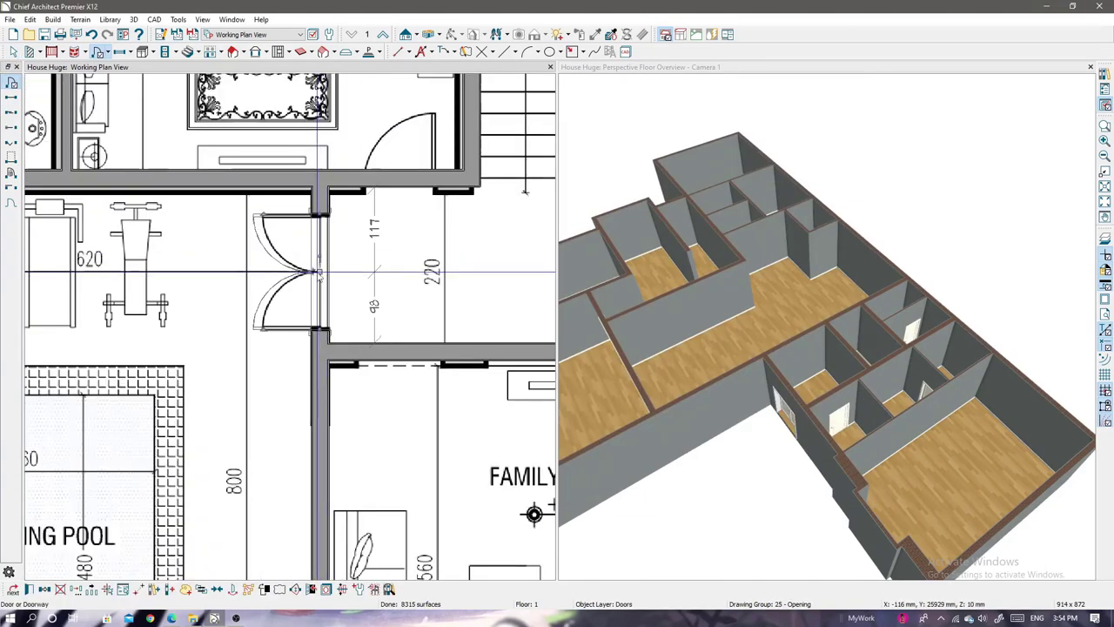
double_click(318, 273)
key(Return)
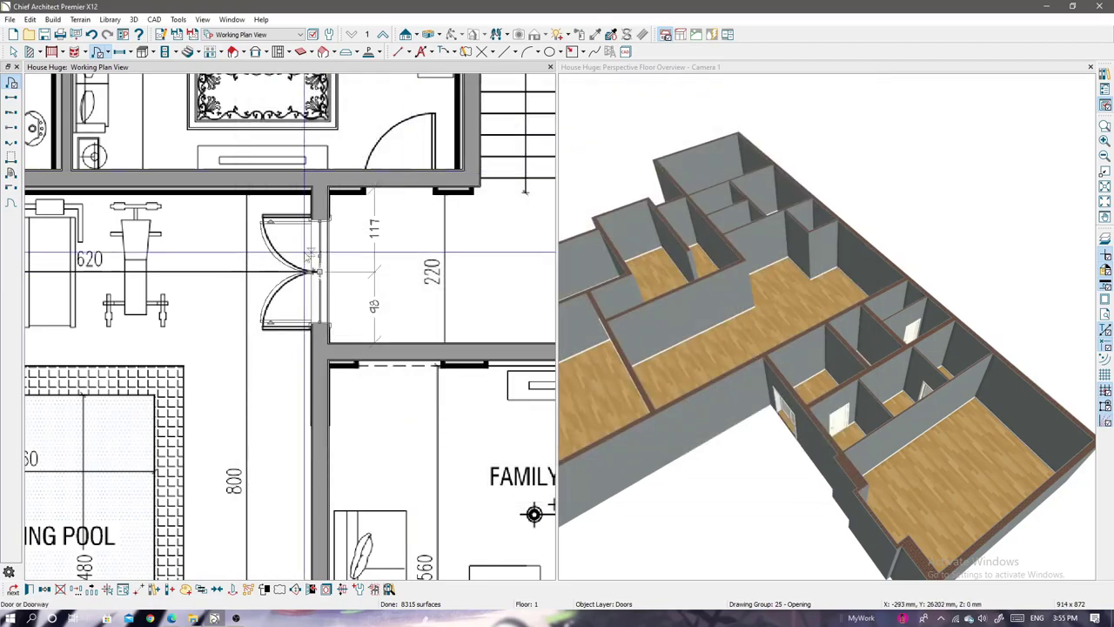
scroll(430, 220, up, 3)
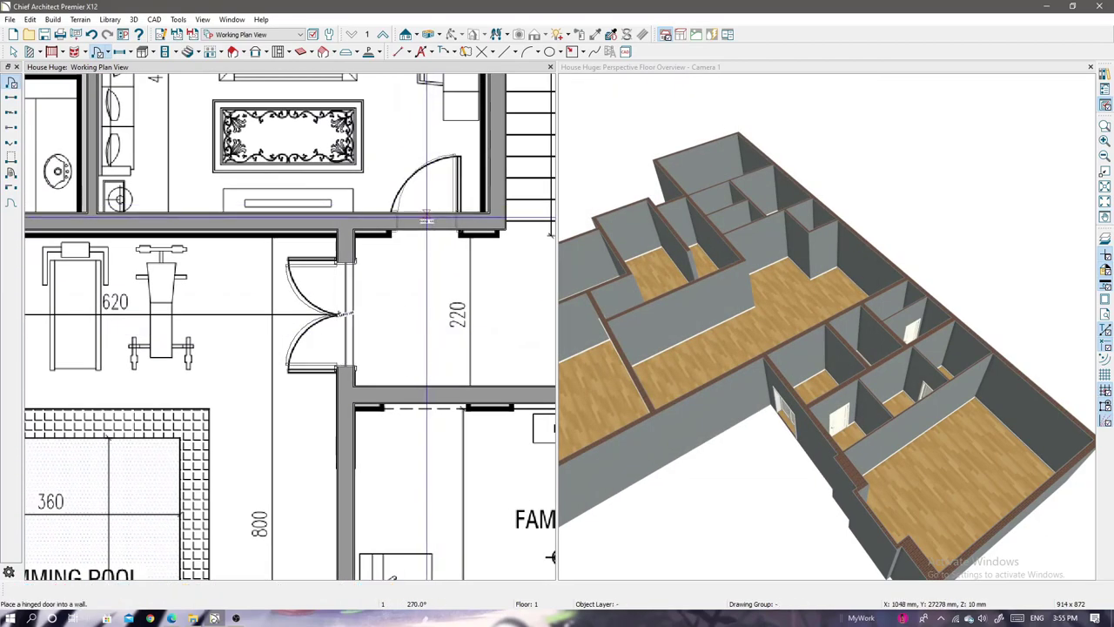
double_click(424, 221)
key(Return)
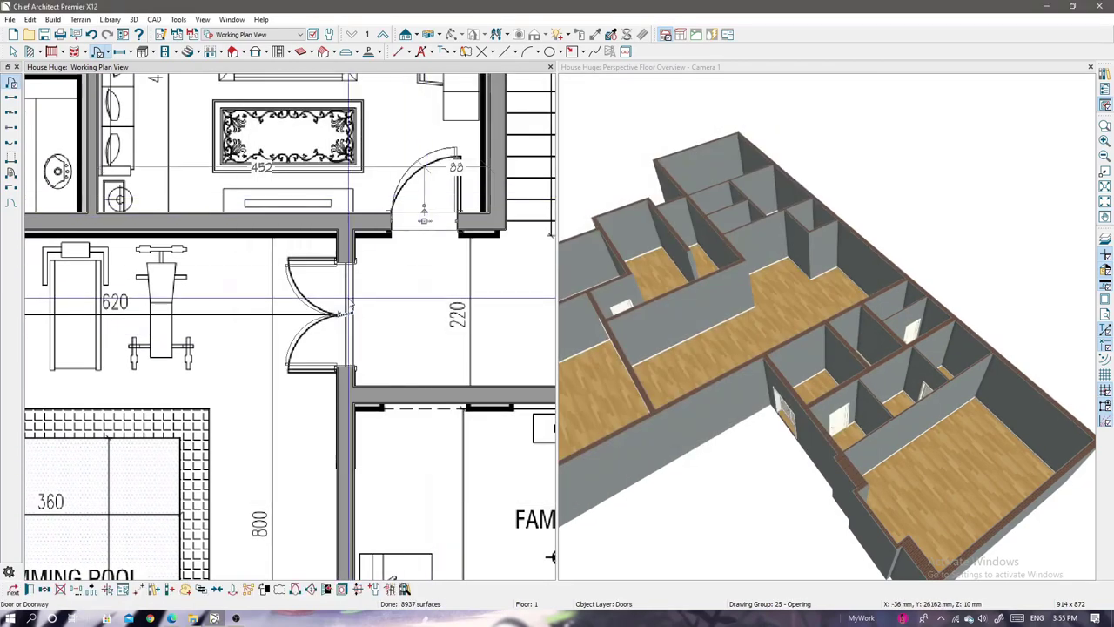
double_click(348, 309)
key(Return)
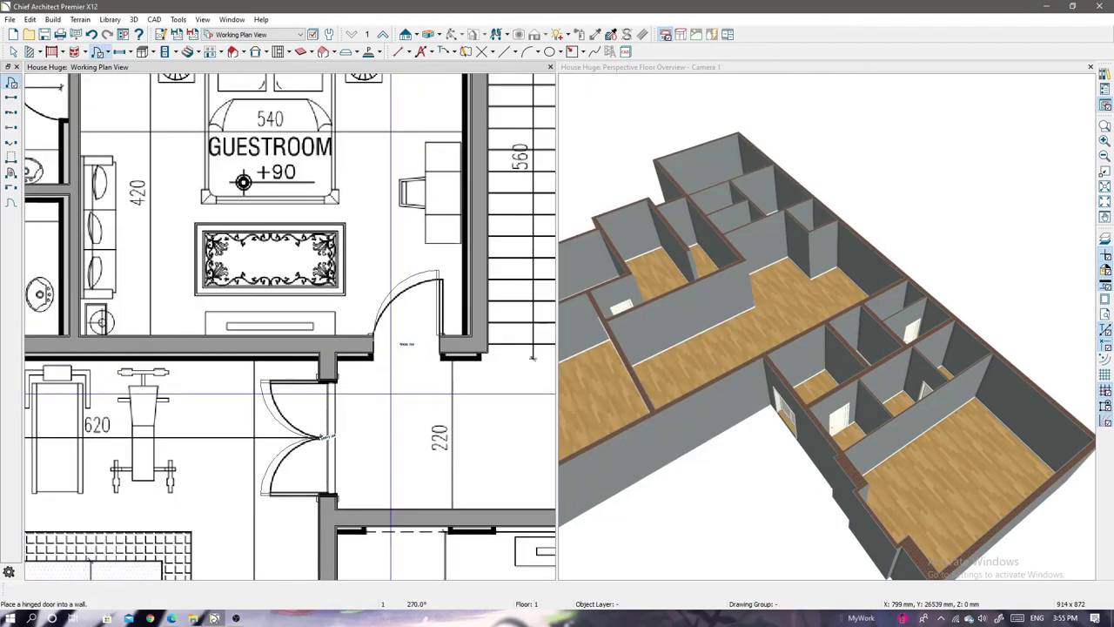
- Change the wall beside the gym's double door to the interior wall 16 type
scroll(344, 224, up, 3)
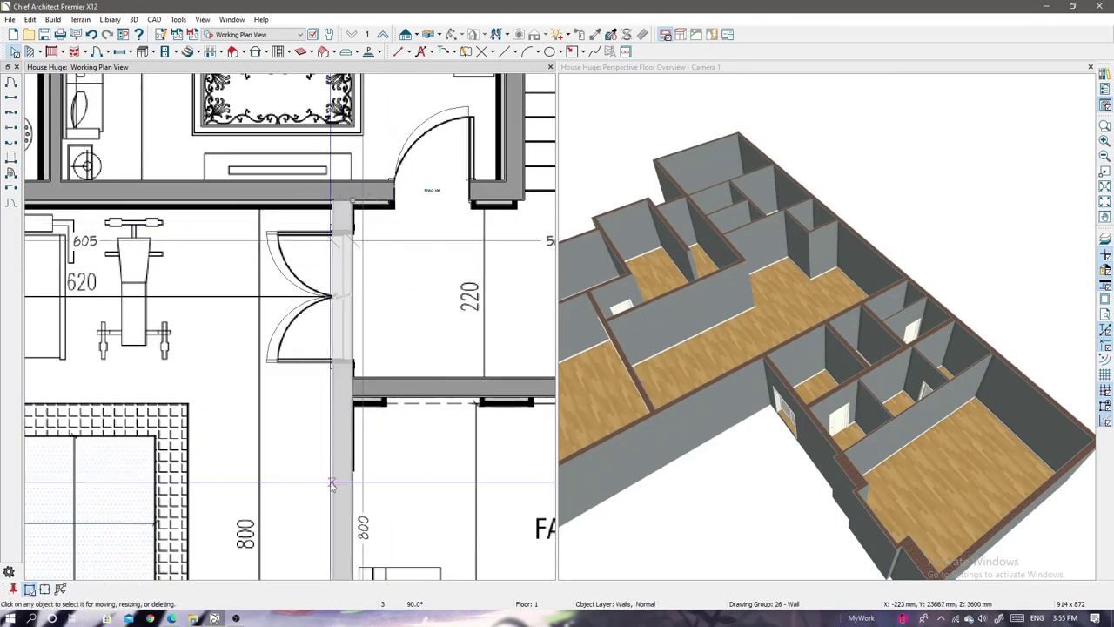
double_click(344, 225)
click(47, 165)
click(270, 139)
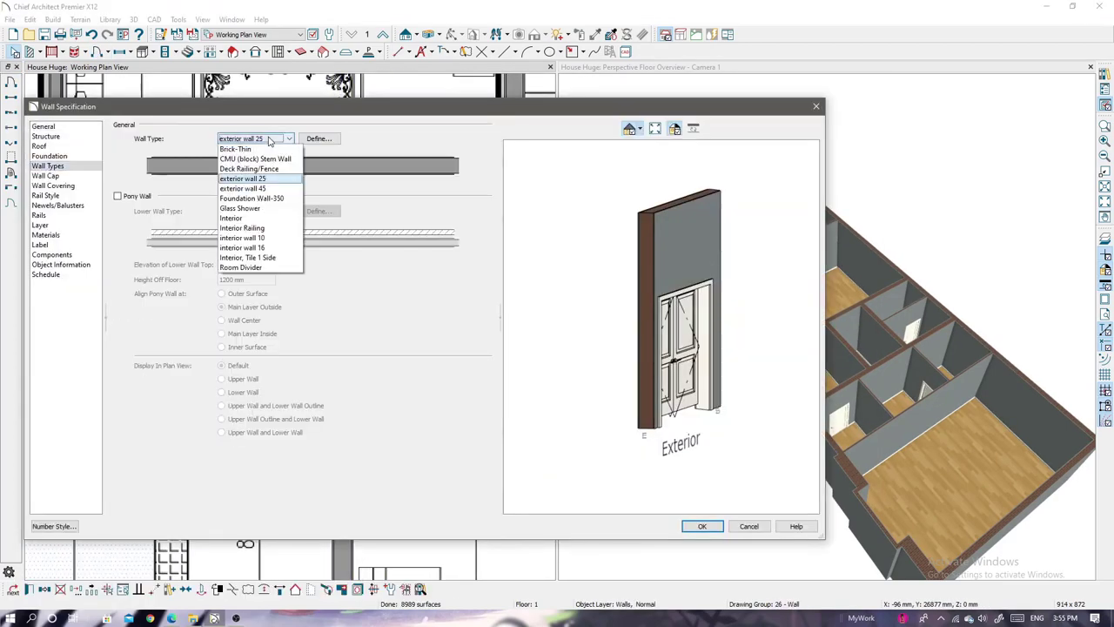
click(264, 248)
key(Return)
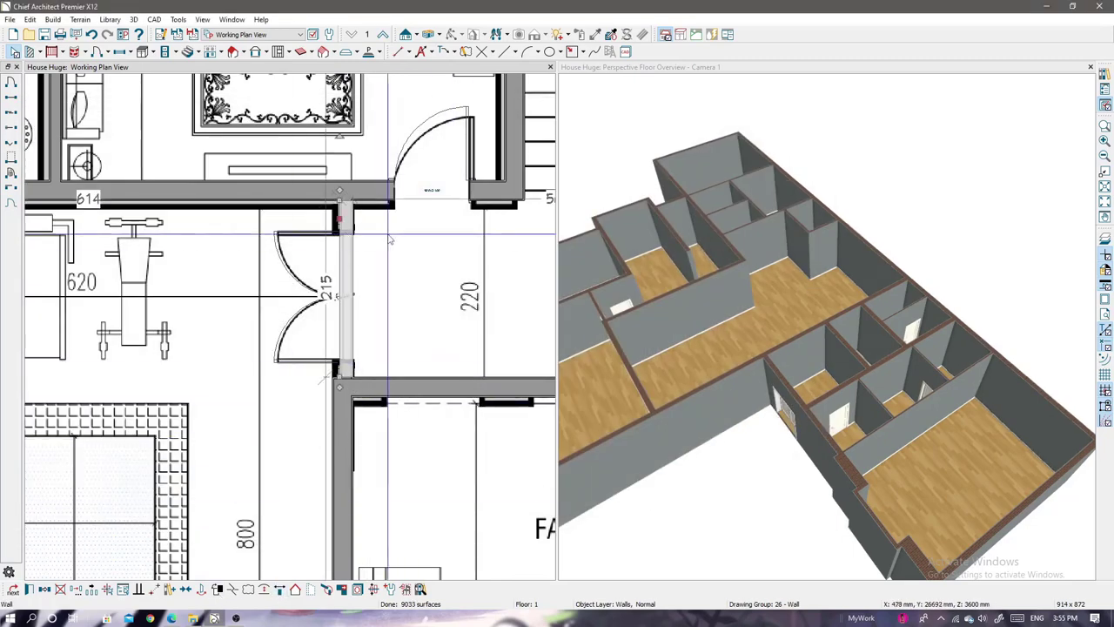
scroll(339, 384, down, 5)
- Place a hinged door by the IRON and laundry area and check its settings
scroll(305, 348, up, 2)
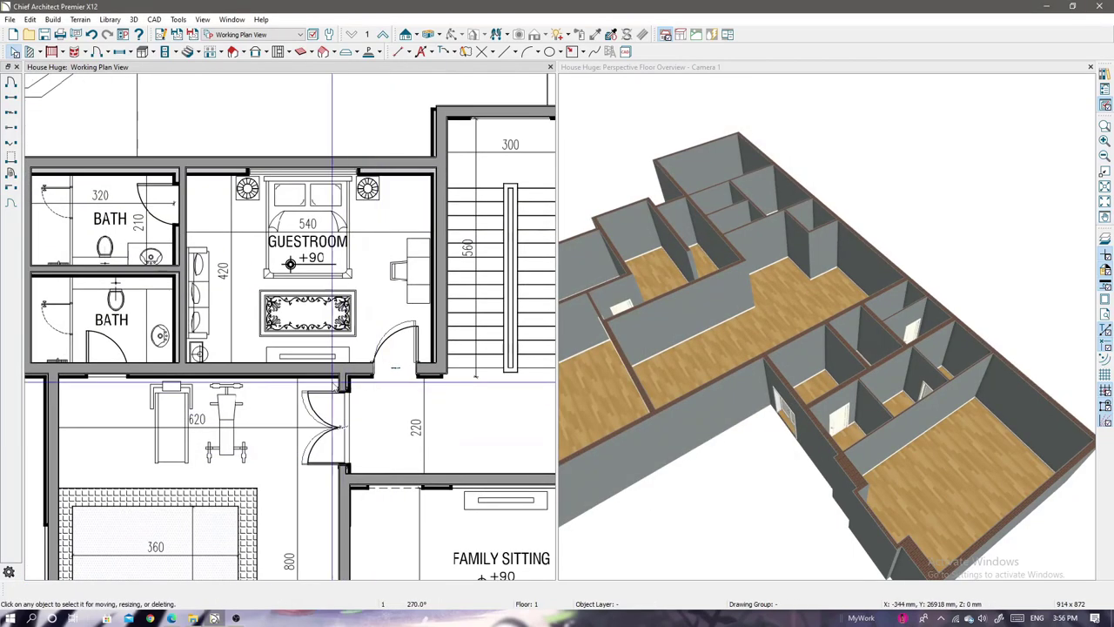
scroll(284, 323, up, 2)
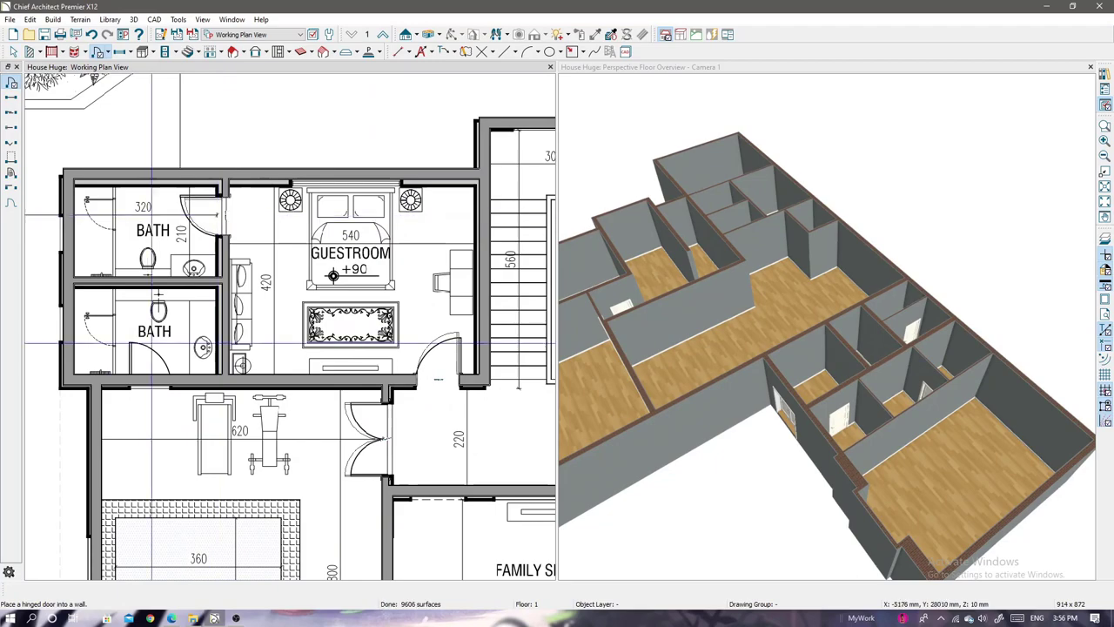
scroll(305, 330, down, 3)
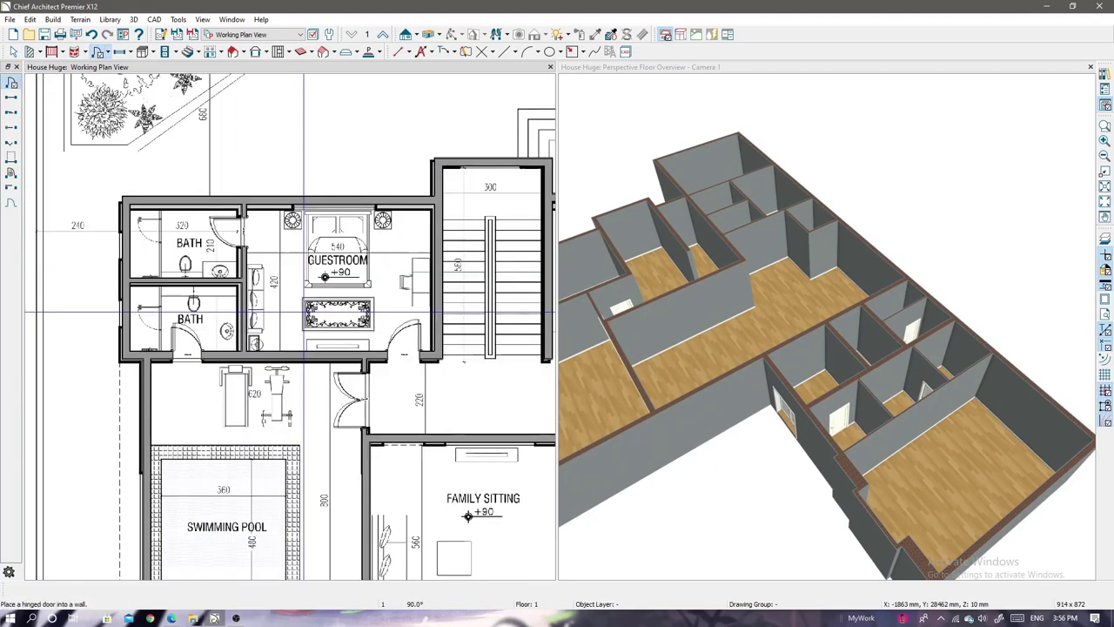
middle_drag(304, 331, 261, 288)
scroll(261, 287, up, 3)
scroll(257, 296, up, 2)
double_click(257, 280)
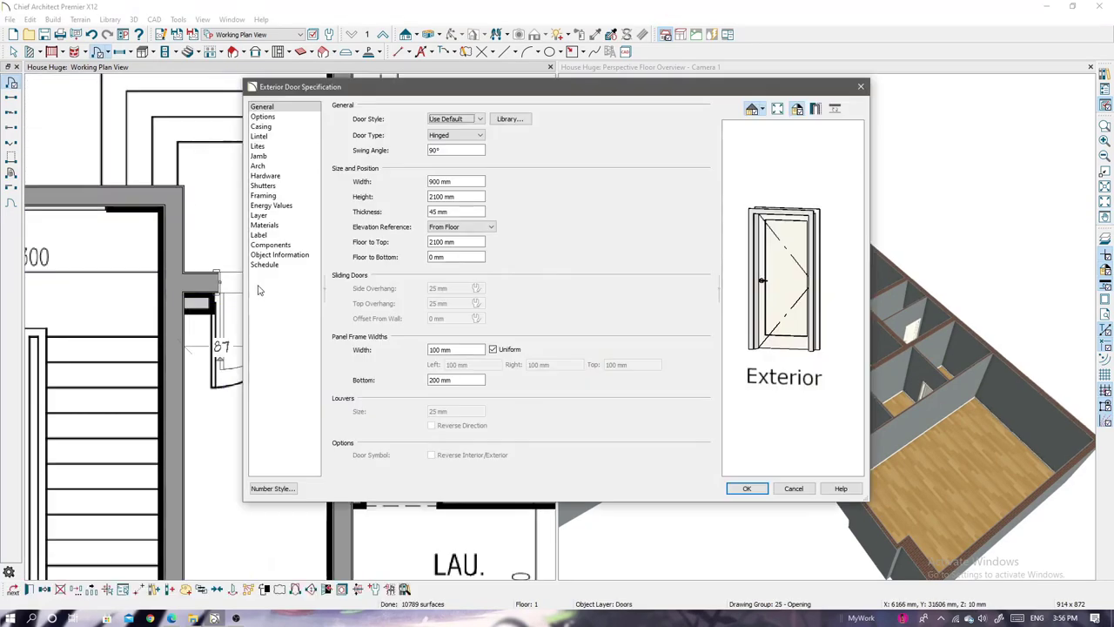
key(Return)
double_click(250, 281)
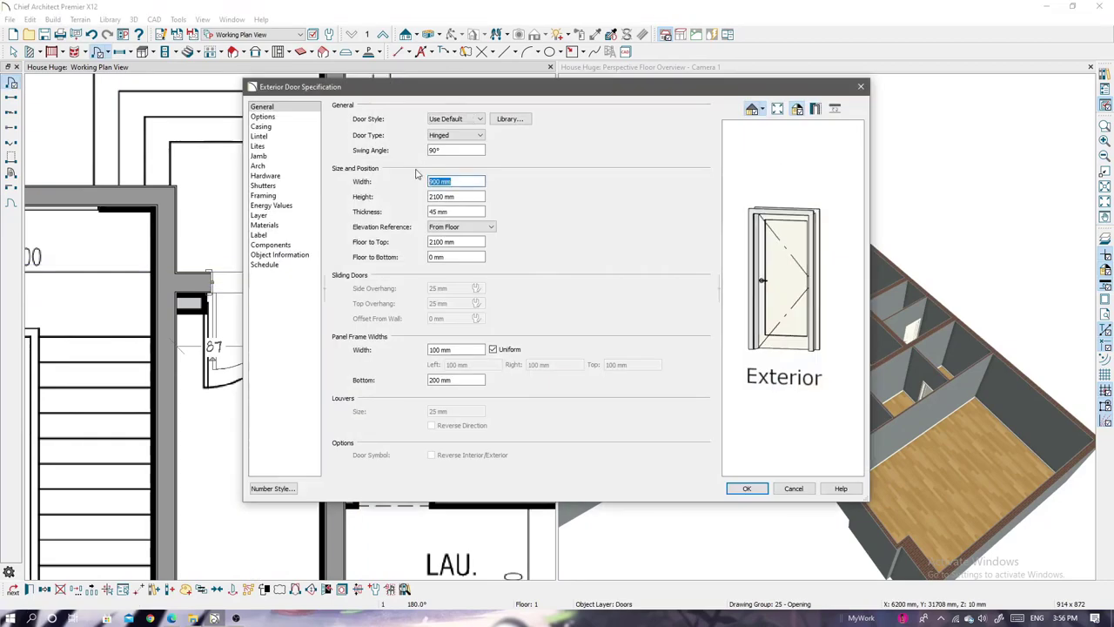
key(Return)
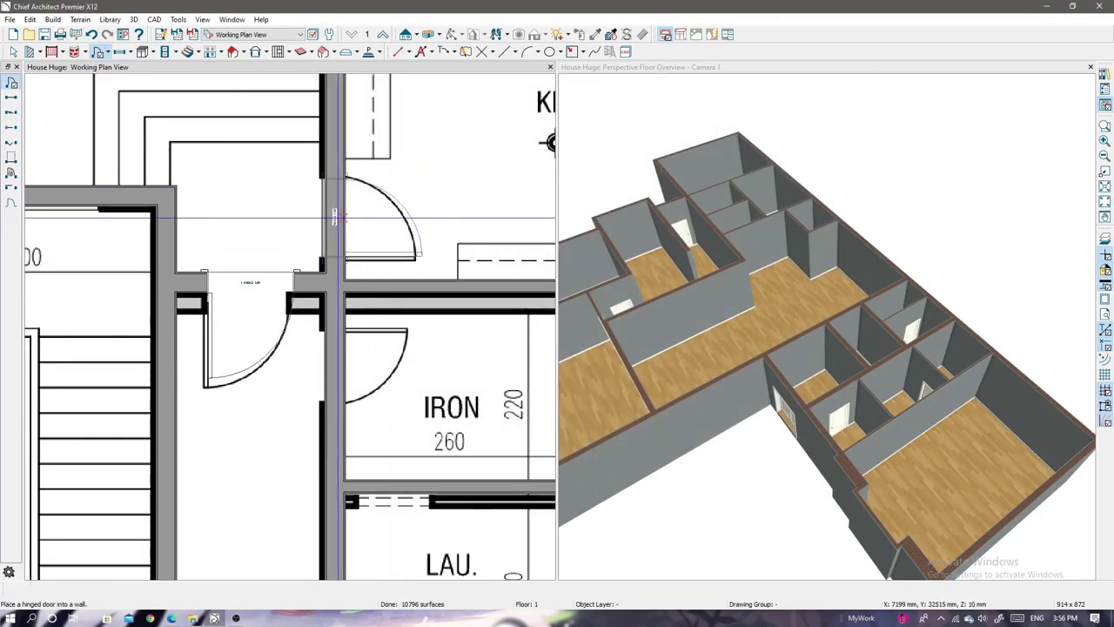
- Add hinged doors in the IRON room wall and between IRON and MAIDROOM
double_click(333, 218)
key(Return)
scroll(320, 276, down, 1)
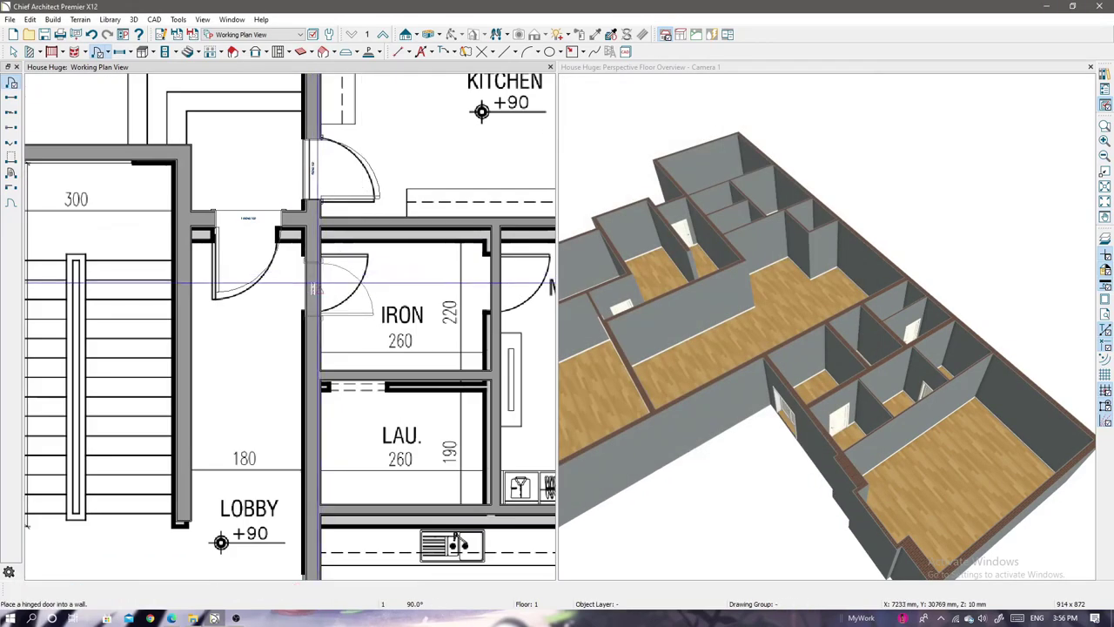
middle_drag(492, 266, 371, 280)
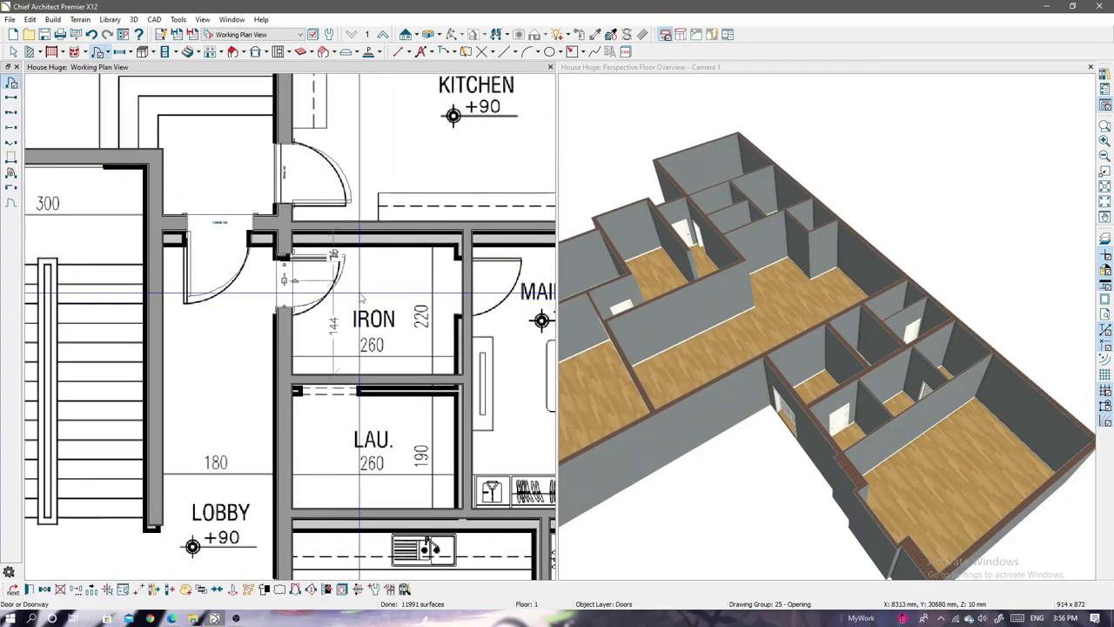
click(376, 284)
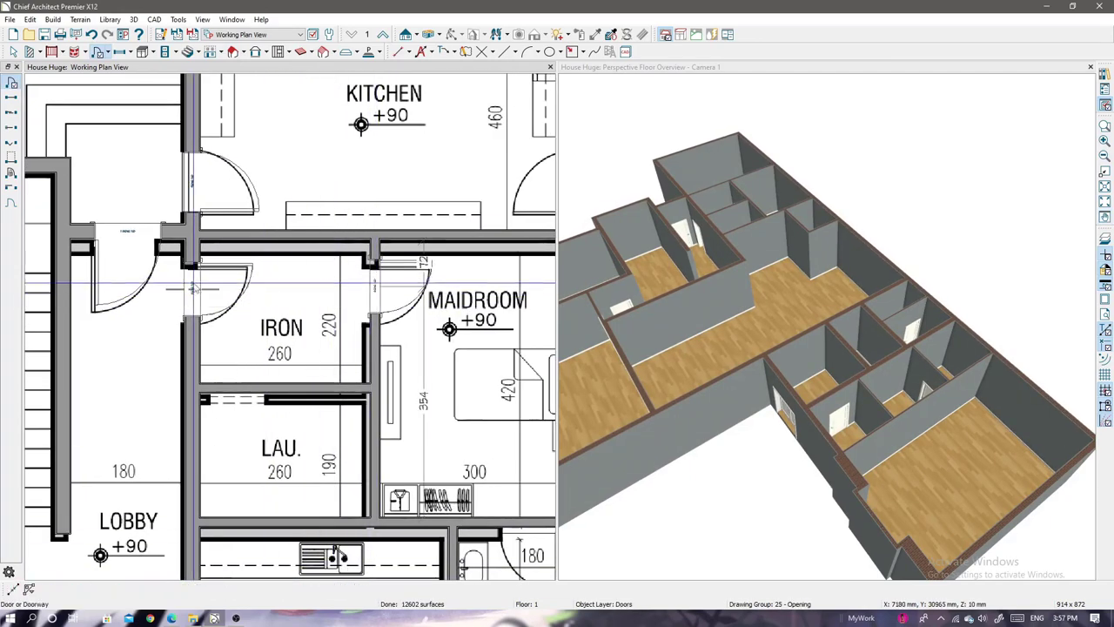
- Bring the two BATH rooms into view and pick the Glass Wall tool
scroll(349, 270, down, 2)
scroll(491, 253, up, 1)
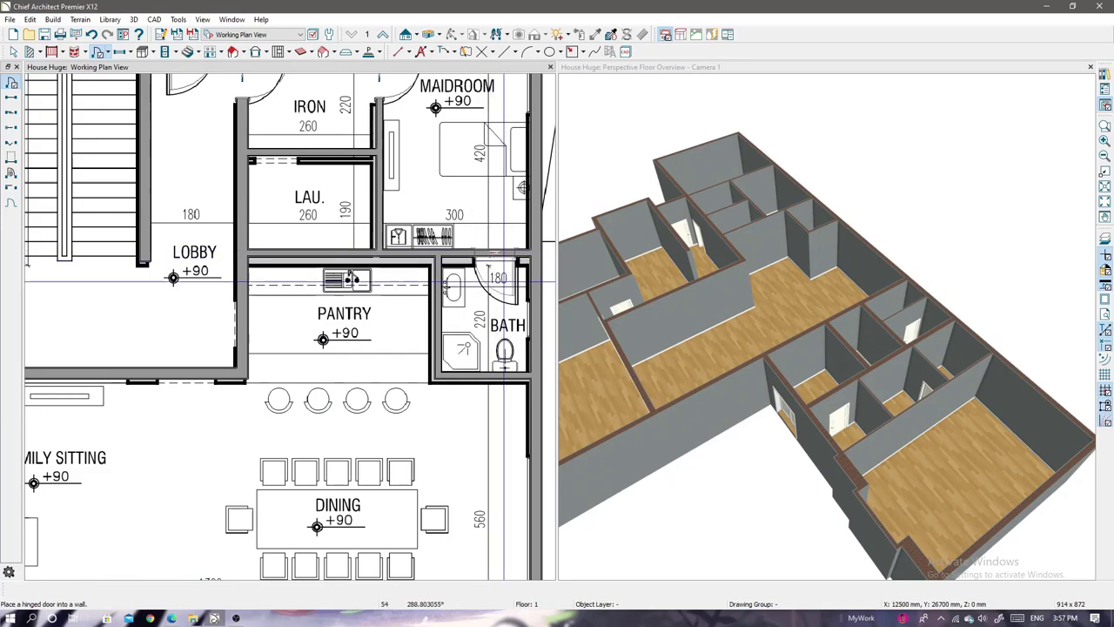
scroll(497, 254, down, 1)
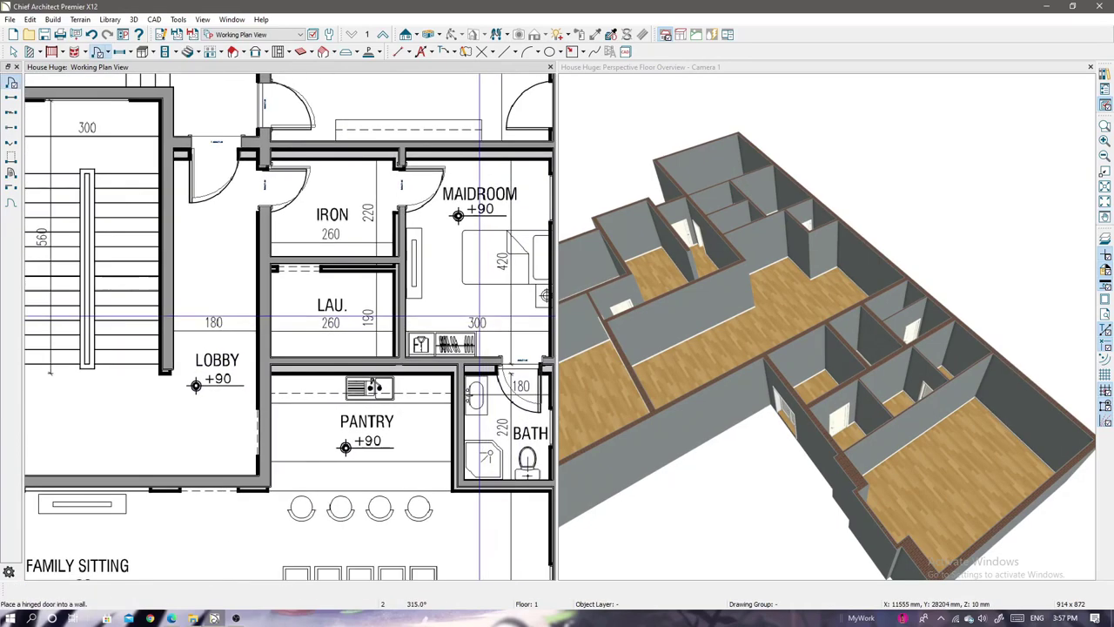
scroll(391, 252, down, 1)
scroll(348, 235, down, 1)
scroll(302, 219, up, 3)
middle_drag(301, 219, 375, 284)
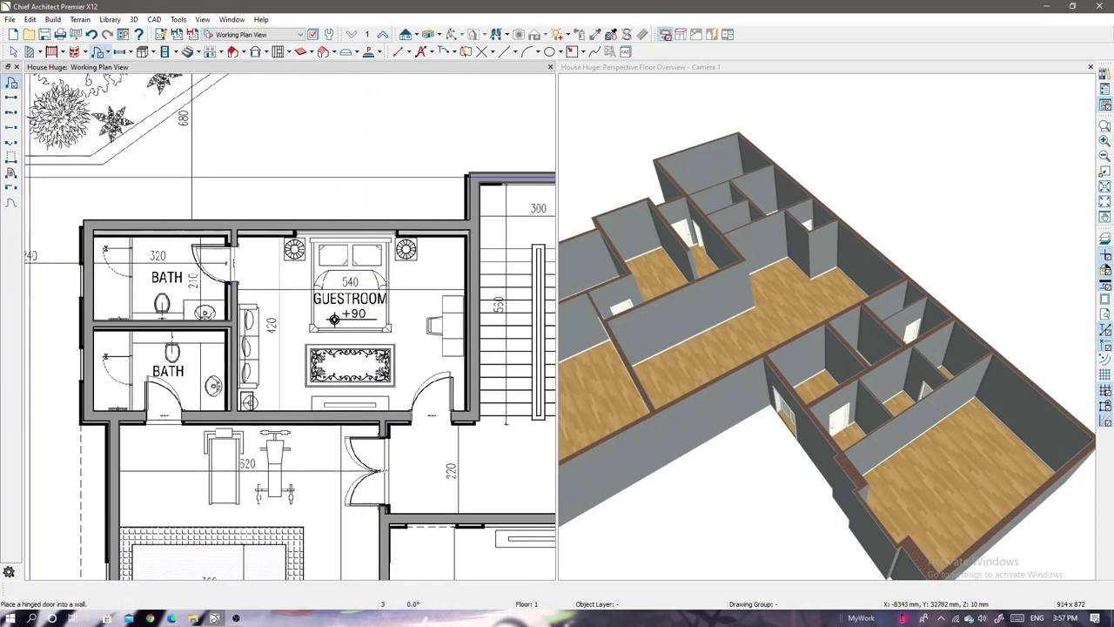
click(11, 157)
scroll(144, 268, up, 2)
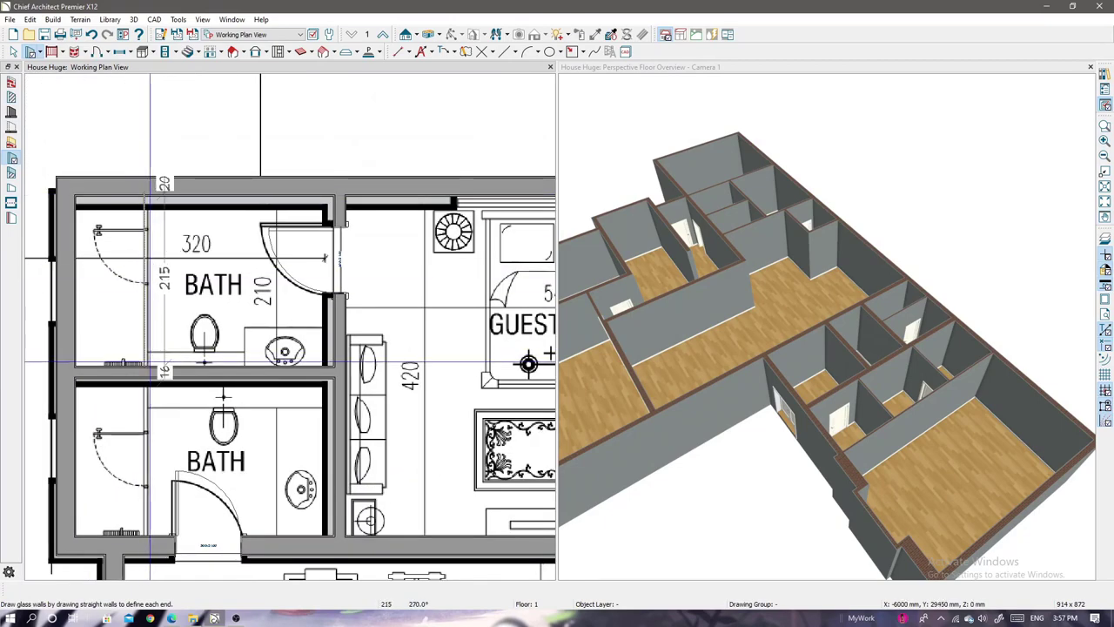
- Draw a glass shower wall across the upper BATH and inspect it in 3D
drag(150, 361, 150, 373)
scroll(139, 275, up, 3)
scroll(295, 261, down, 1)
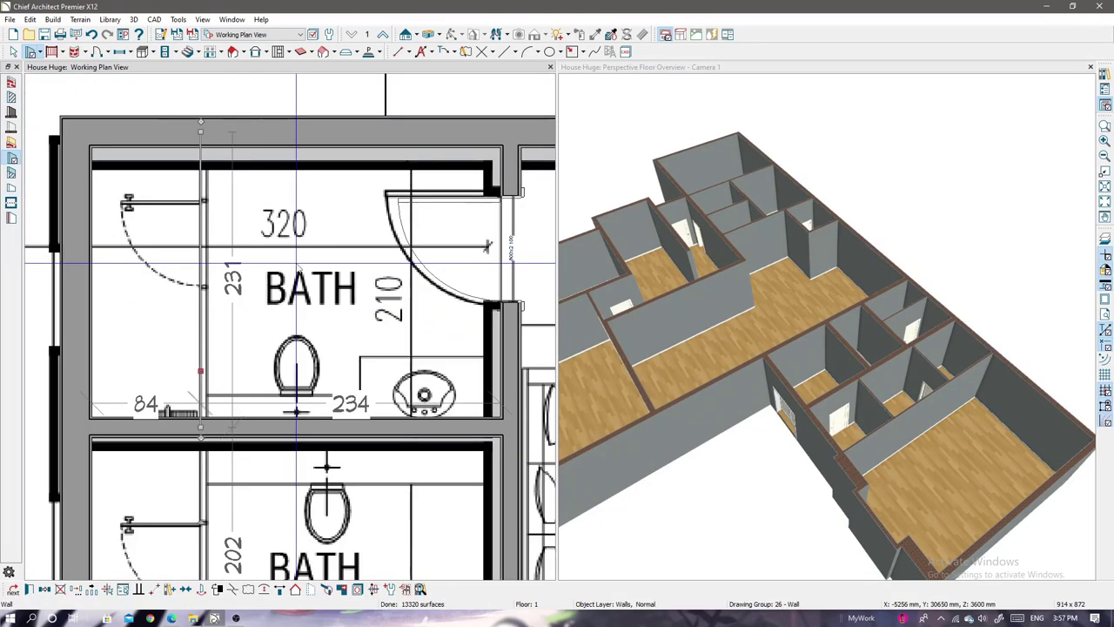
scroll(253, 300, down, 1)
middle_drag(662, 366, 740, 356)
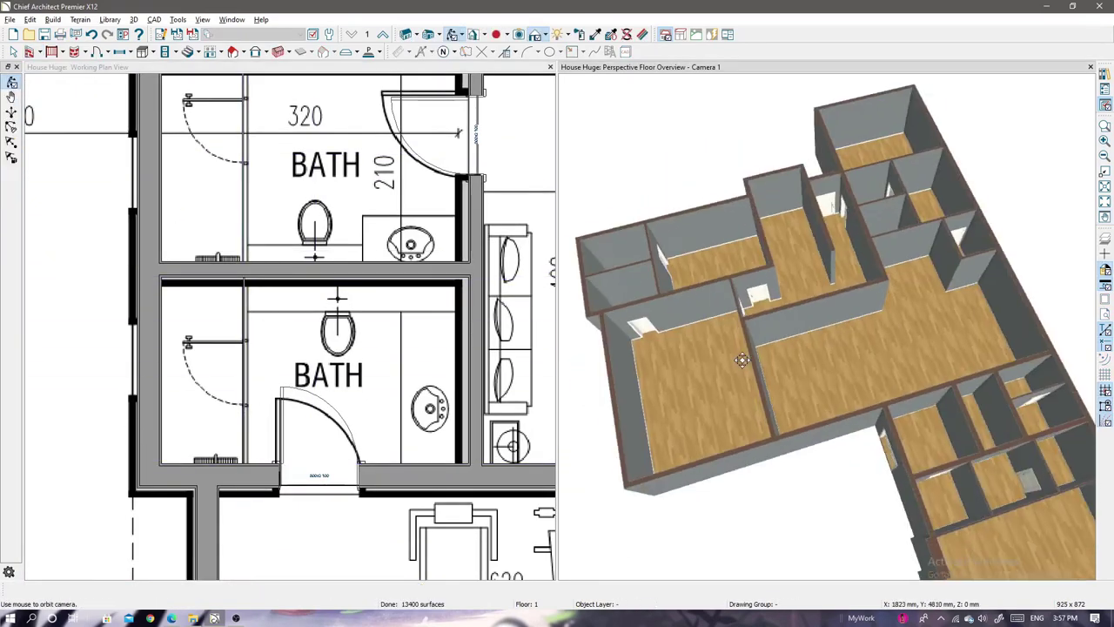
scroll(688, 308, up, 3)
middle_drag(688, 308, 740, 351)
- Set the hinged door to a 700 mm Glass Slab style for the shower wall
click(97, 51)
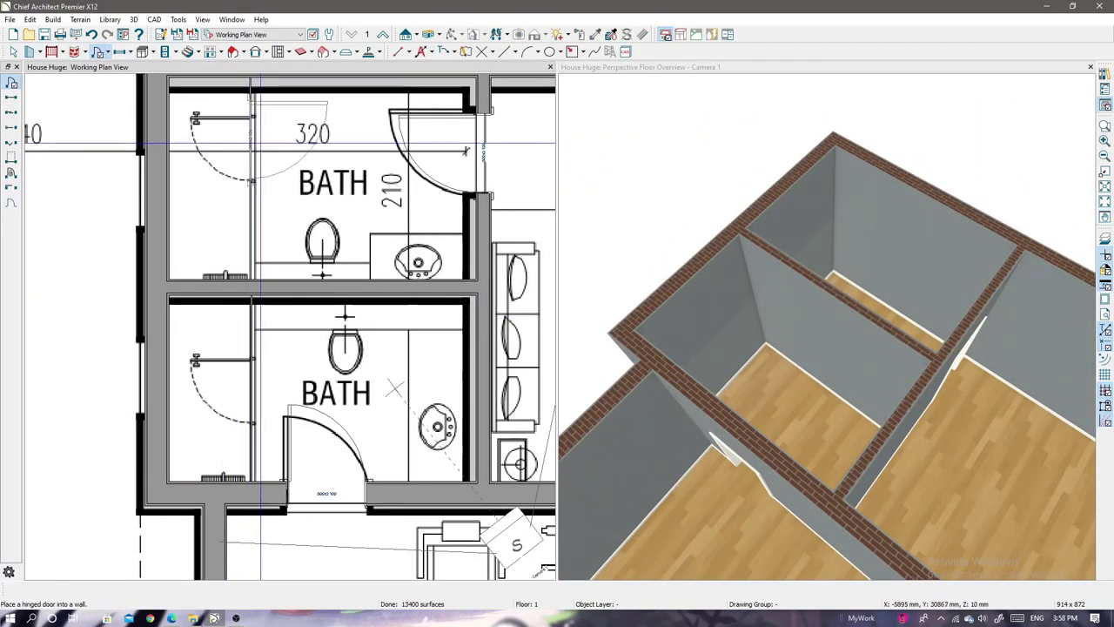
double_click(452, 153)
click(452, 118)
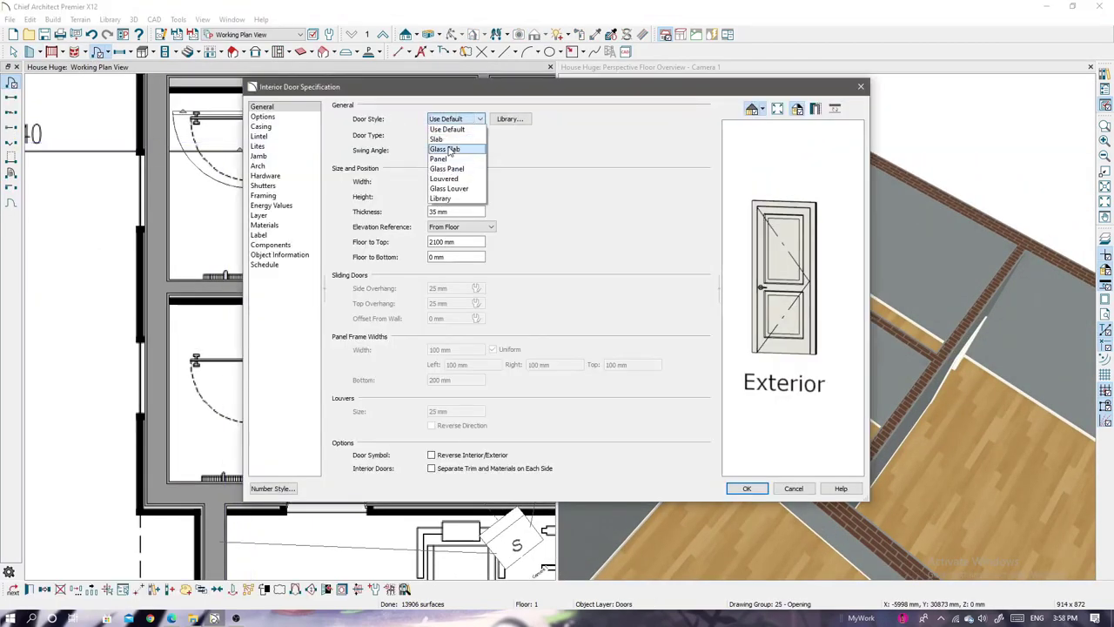
click(450, 149)
click(261, 126)
click(262, 106)
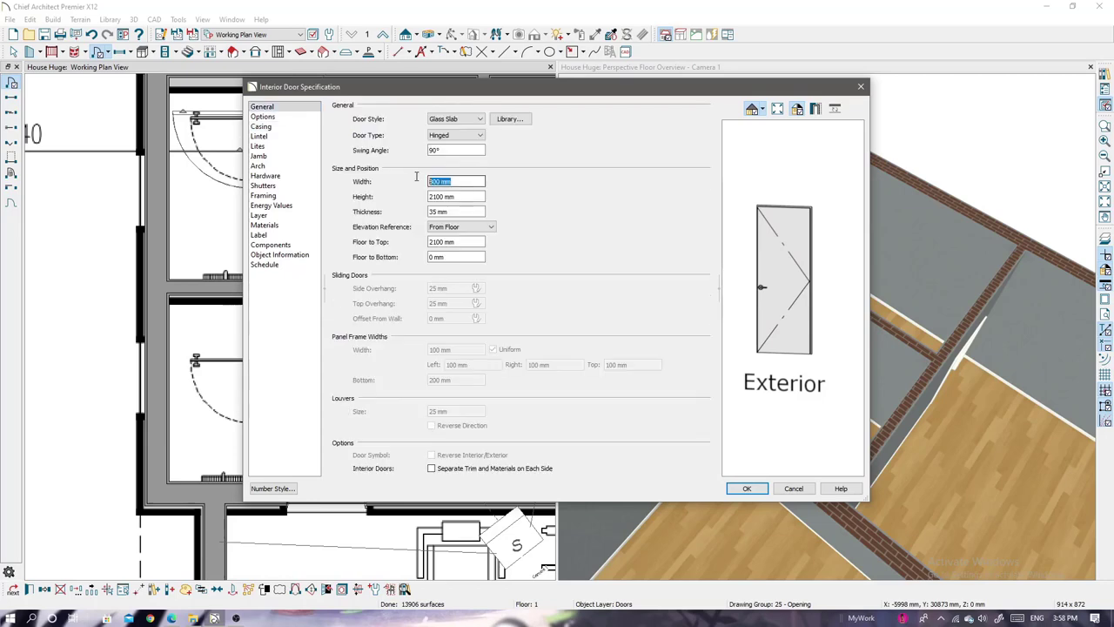
key(Return)
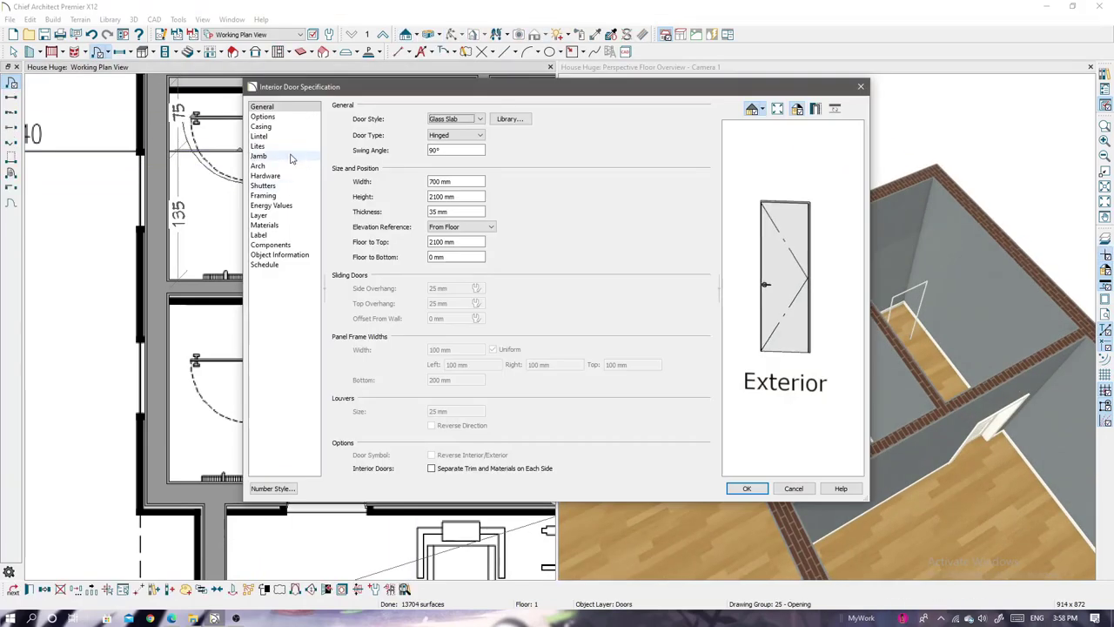
click(258, 156)
key(Return)
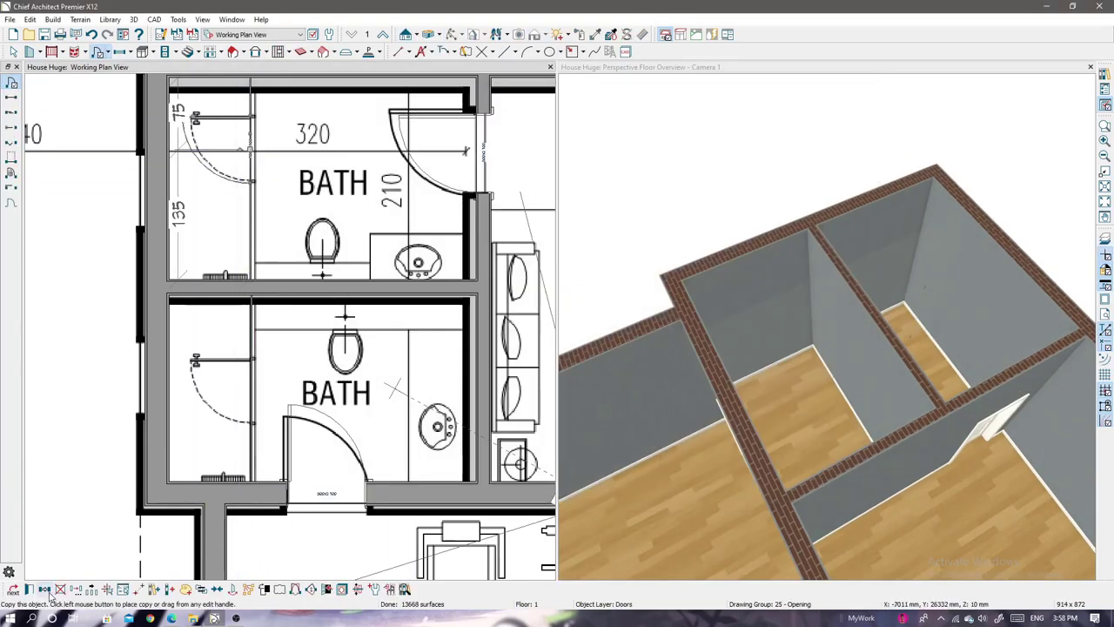
click(254, 391)
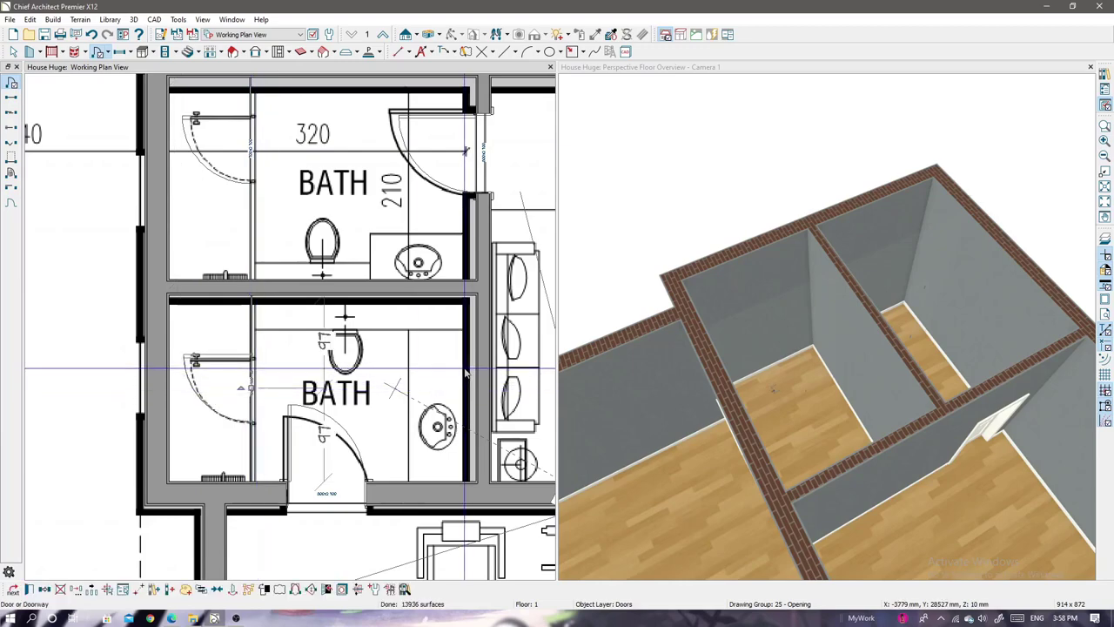
scroll(466, 372, down, 2)
scroll(465, 372, down, 2)
scroll(466, 372, down, 1)
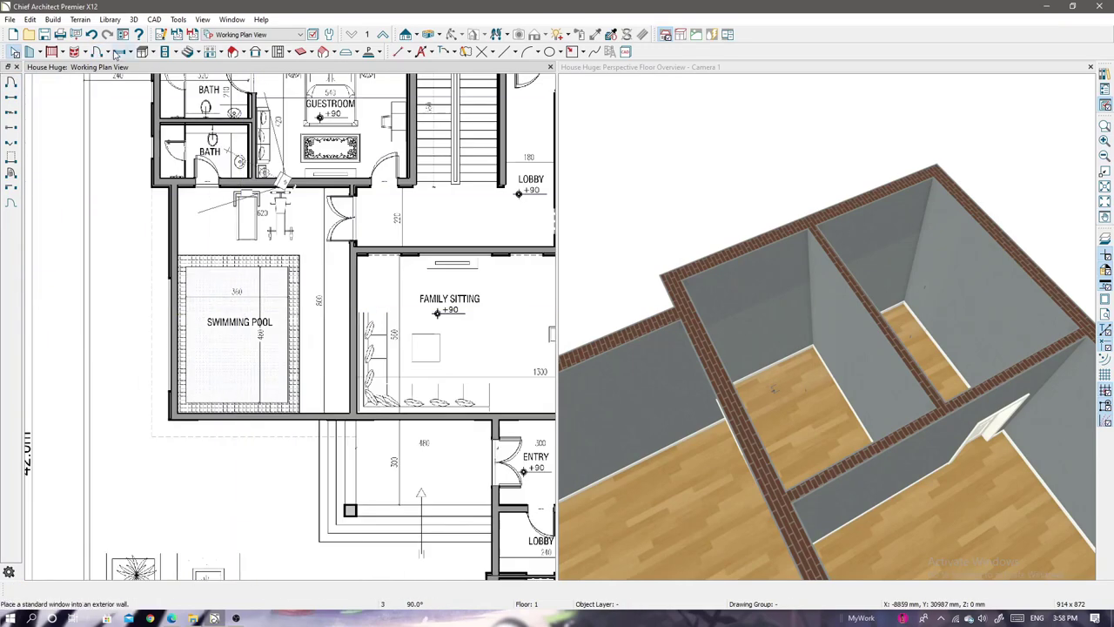
- Save the plan over its existing file, dismissing the backup warnings
click(120, 53)
scroll(207, 342, up, 2)
scroll(155, 281, up, 3)
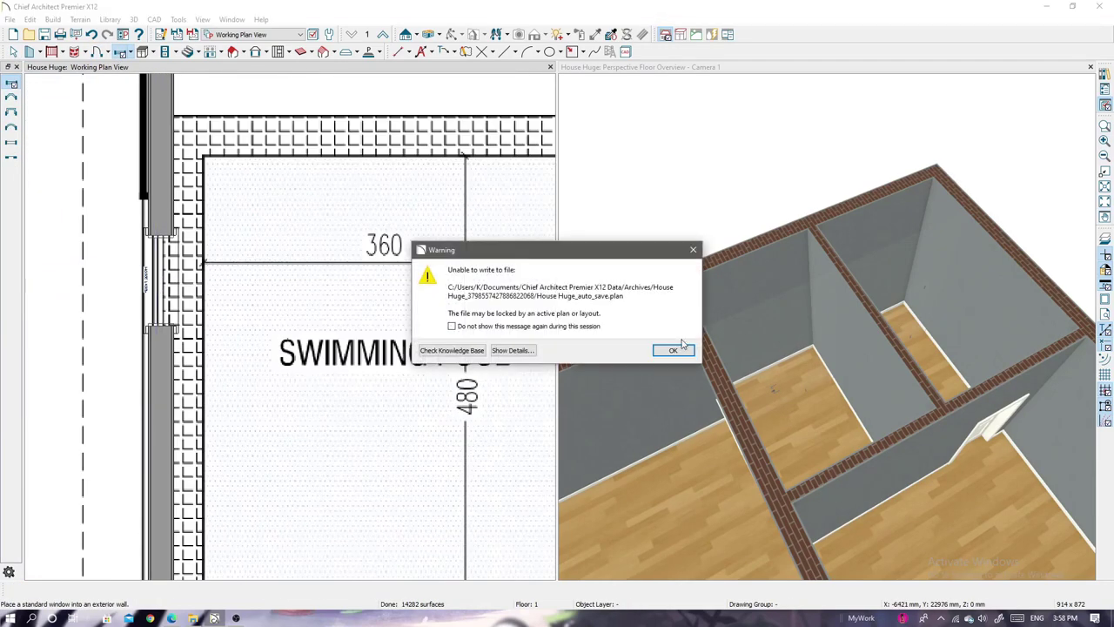
scroll(261, 261, down, 1)
scroll(330, 246, down, 2)
key(Return)
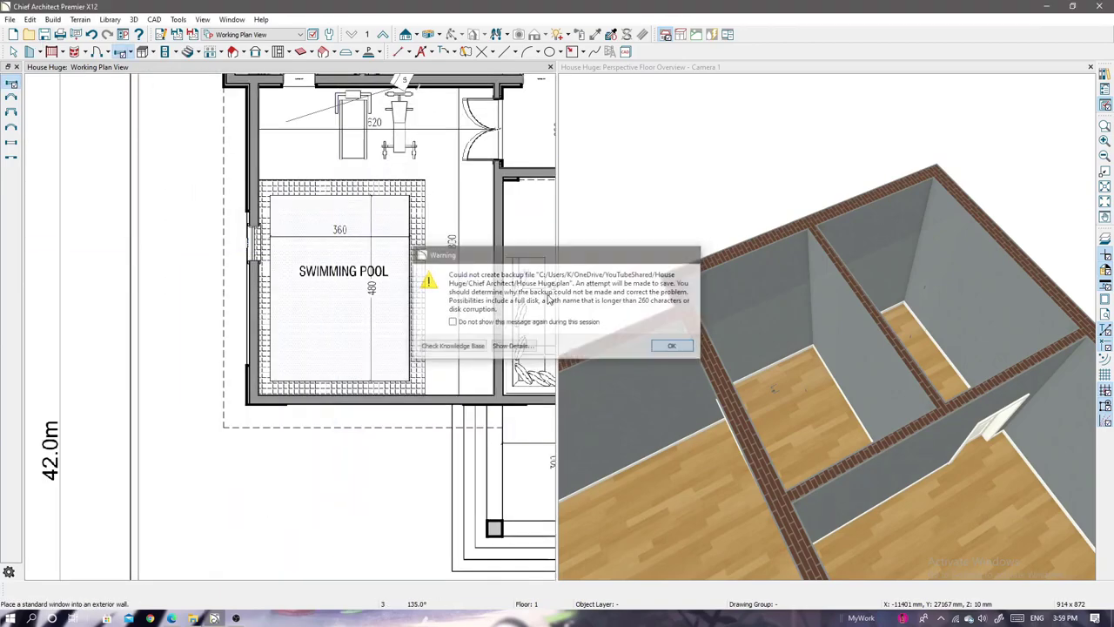
click(10, 19)
click(39, 217)
key(Return)
key(Return)
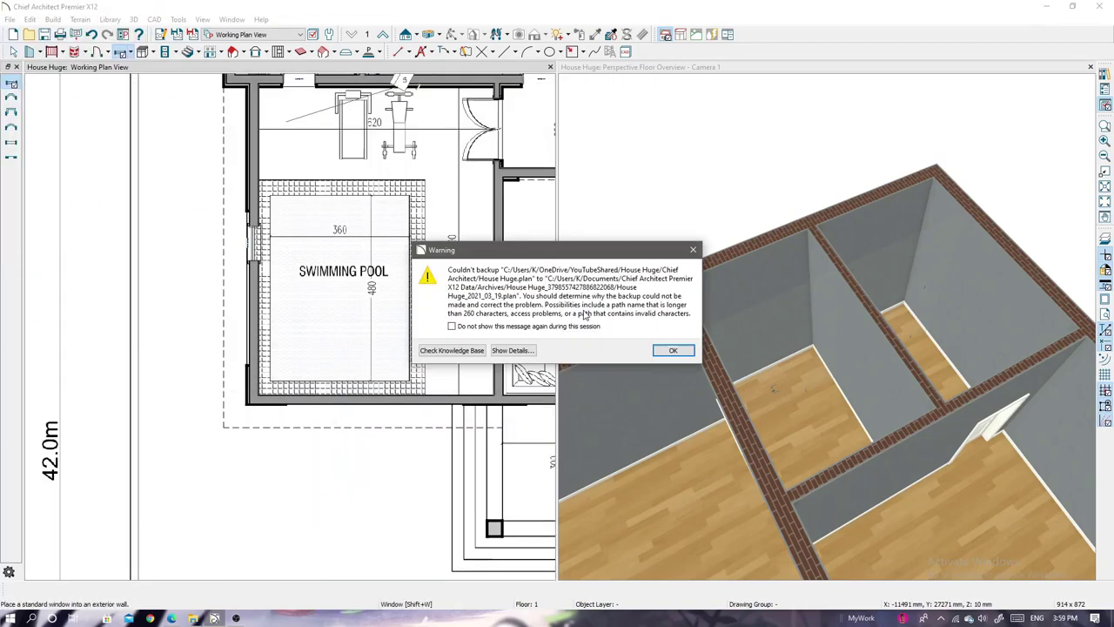
click(662, 348)
- View the house rendering reference image, then put it away and close the files folder
middle_drag(707, 228, 763, 517)
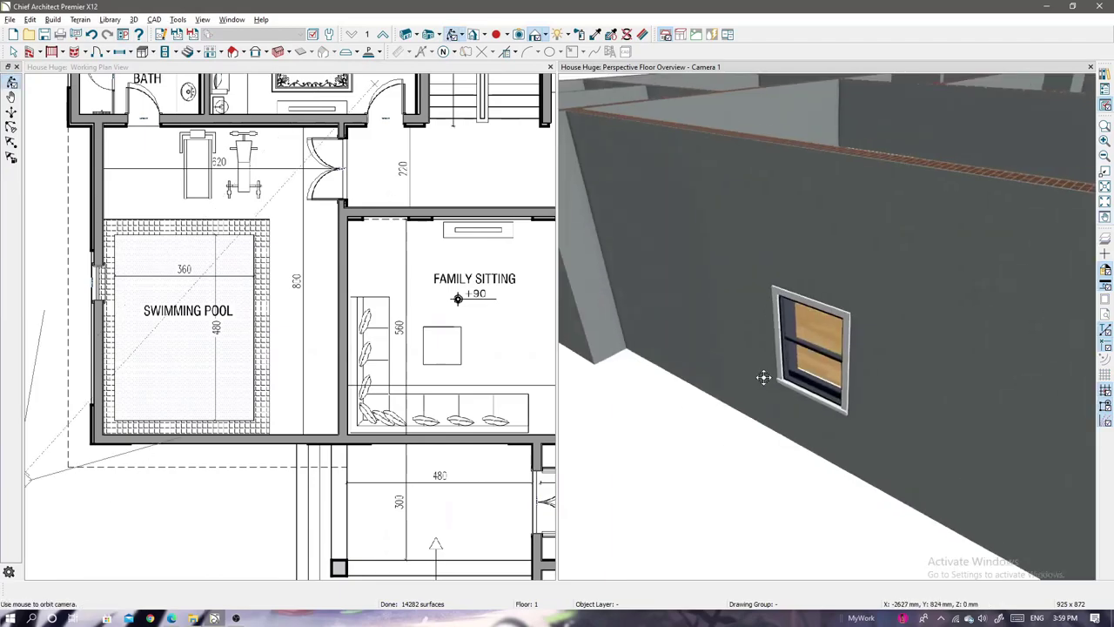
click(224, 609)
double_click(625, 328)
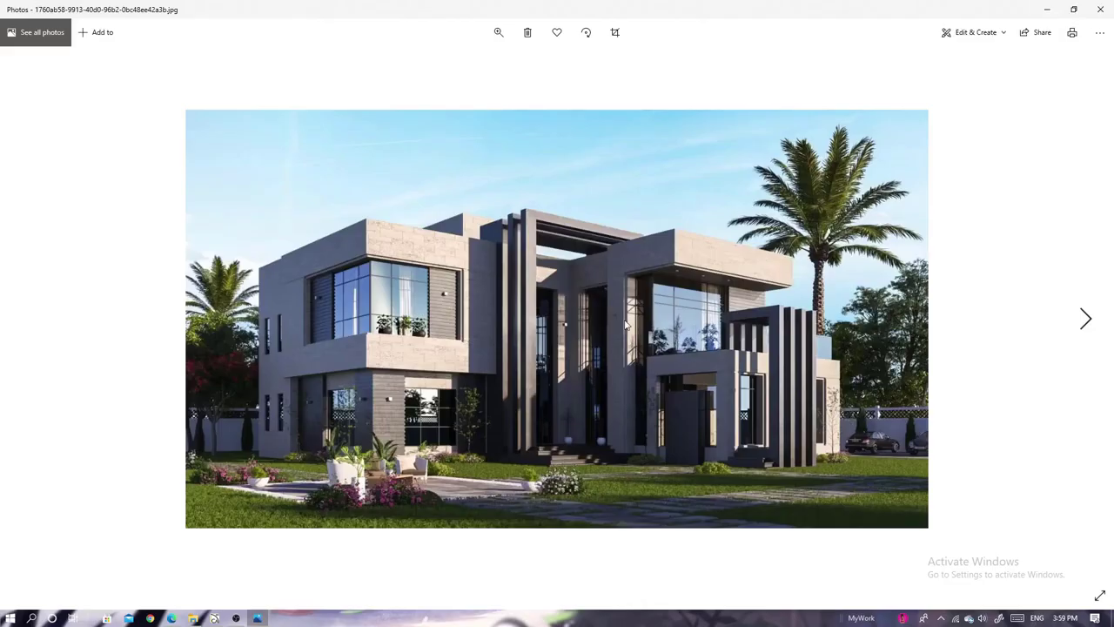
scroll(509, 345, up, 1)
scroll(509, 345, up, 1)
click(1038, 12)
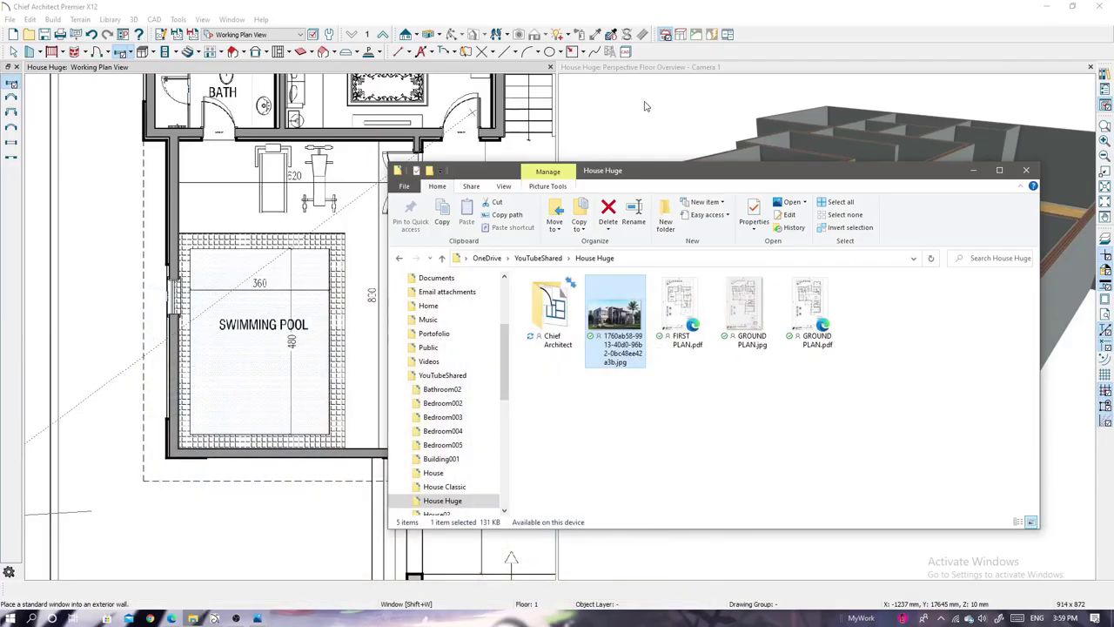
click(1034, 163)
scroll(159, 493, up, 2)
scroll(159, 493, up, 1)
- Stretch the pool-wall window to 4000 mm and make it a Fixed Glass window
drag(159, 493, 159, 540)
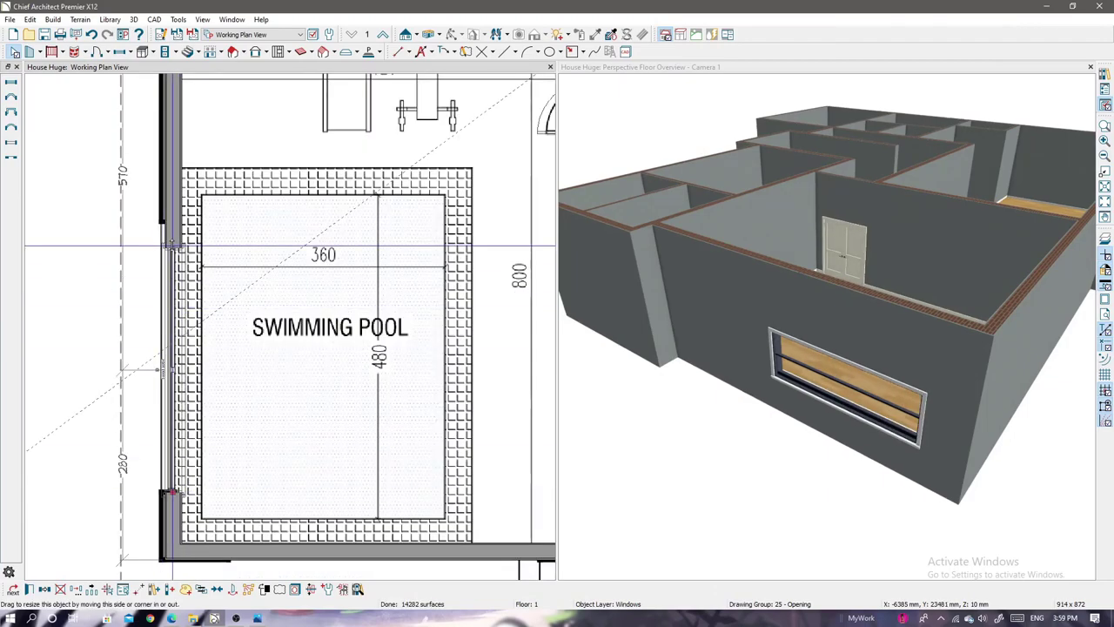
double_click(803, 227)
click(626, 130)
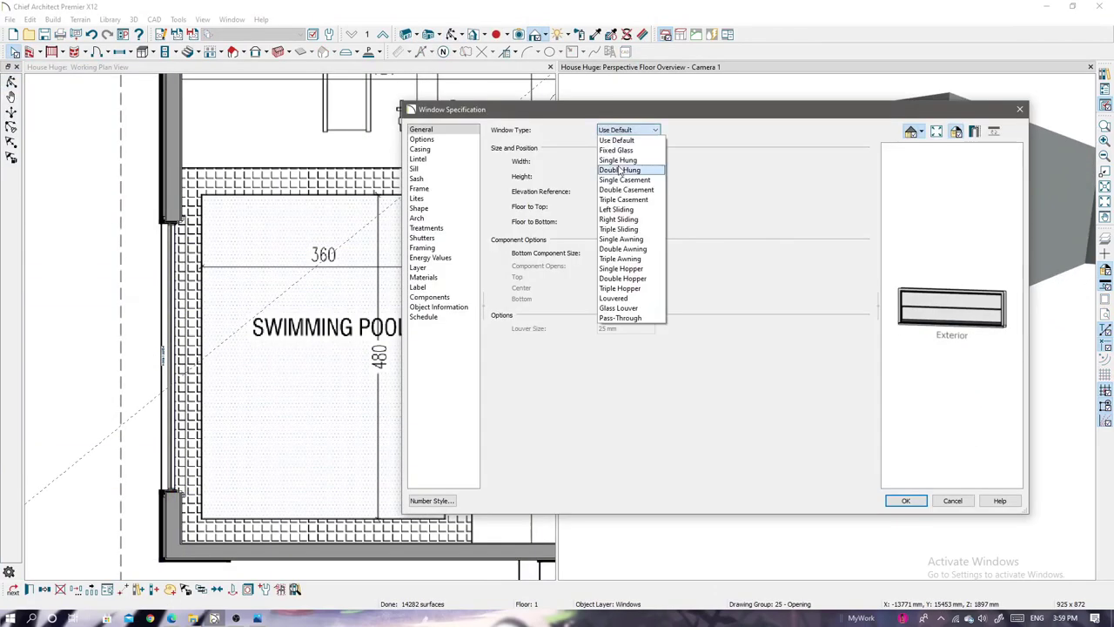
click(622, 143)
click(442, 199)
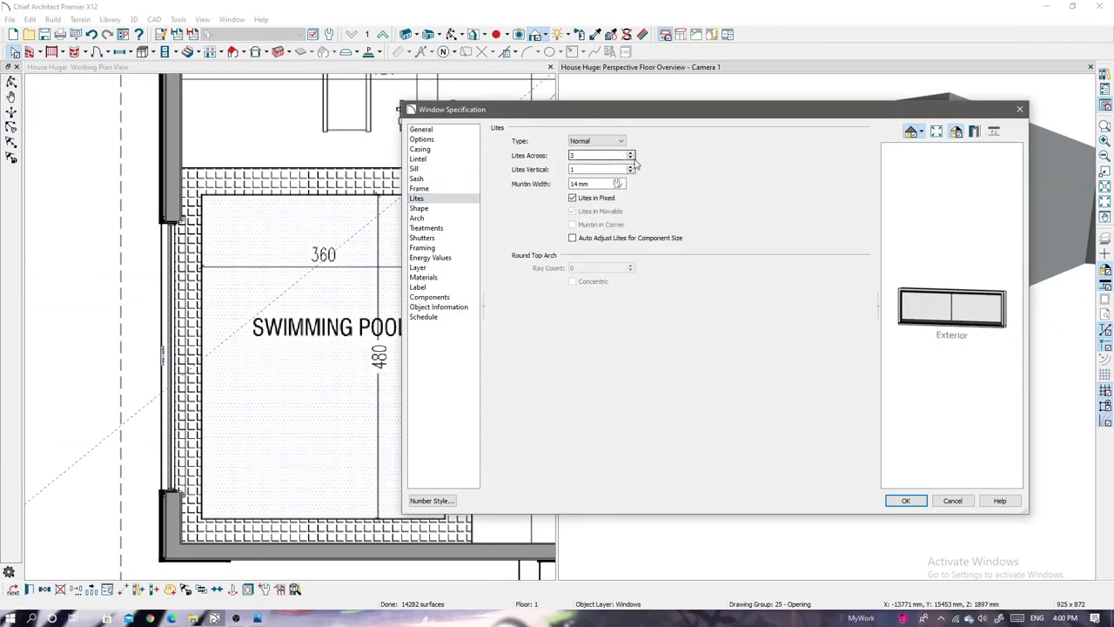
click(905, 500)
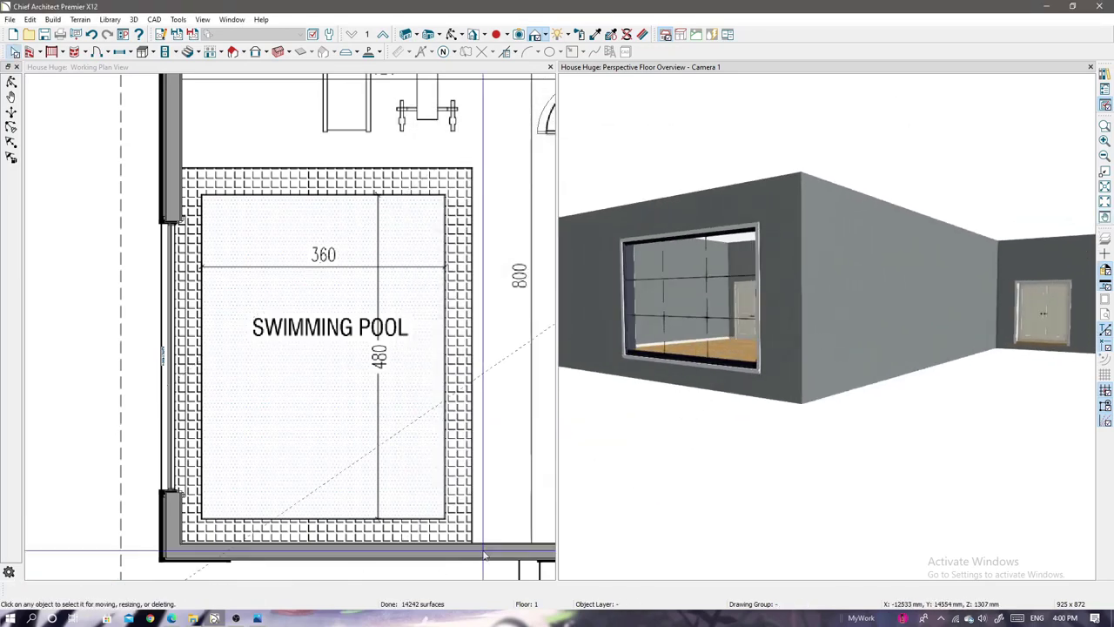
click(256, 620)
click(256, 619)
- Set both interior and exterior window casing widths to 20 mm
double_click(723, 305)
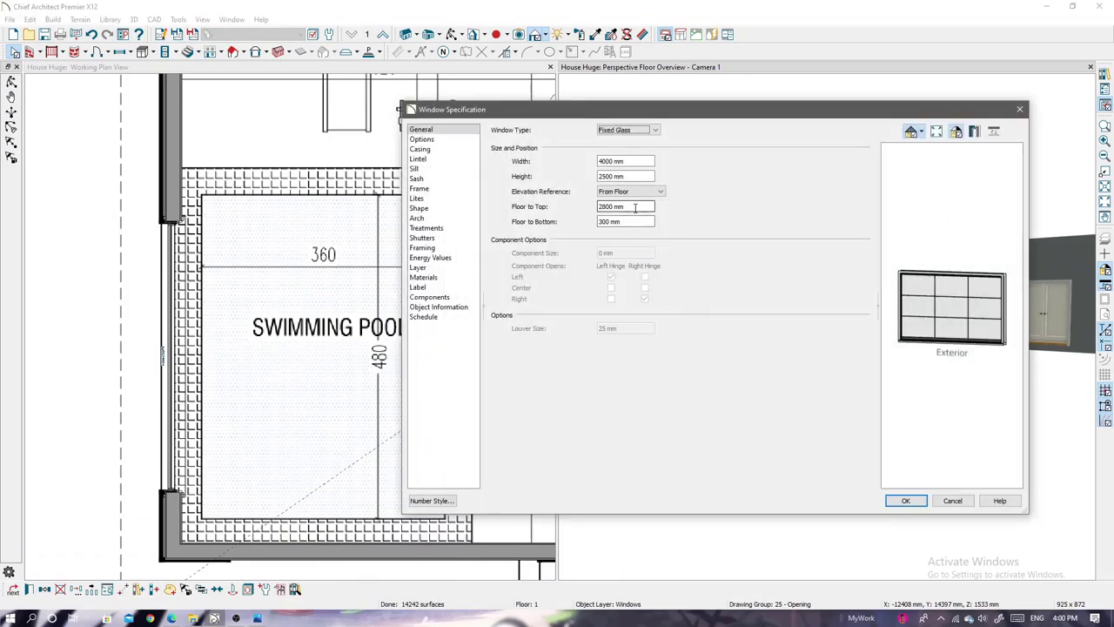
click(419, 149)
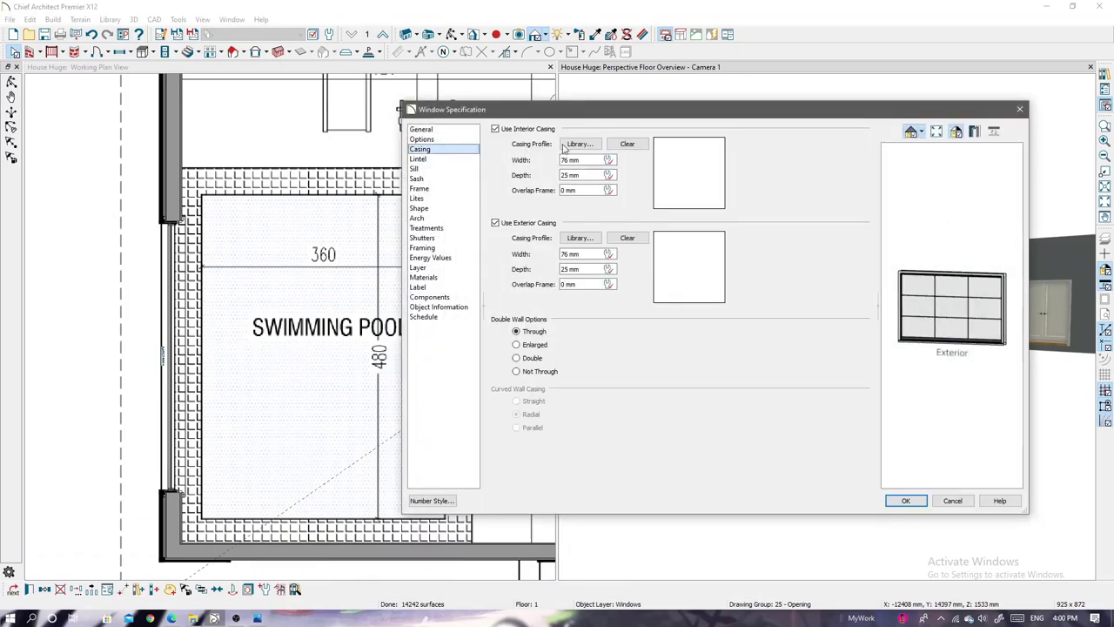
click(469, 158)
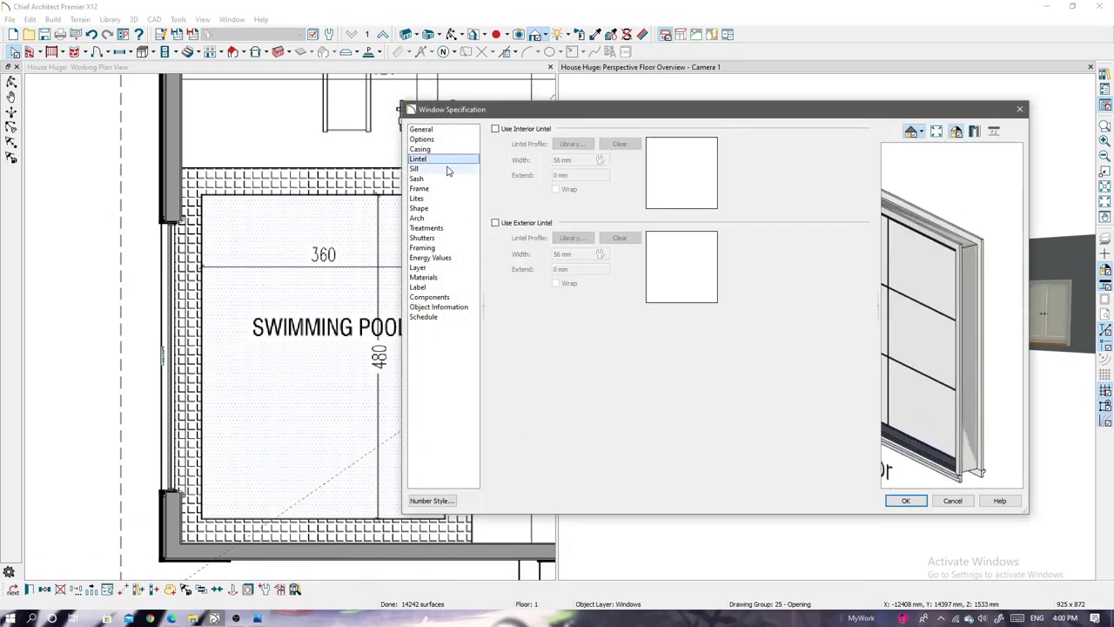
click(416, 168)
click(422, 150)
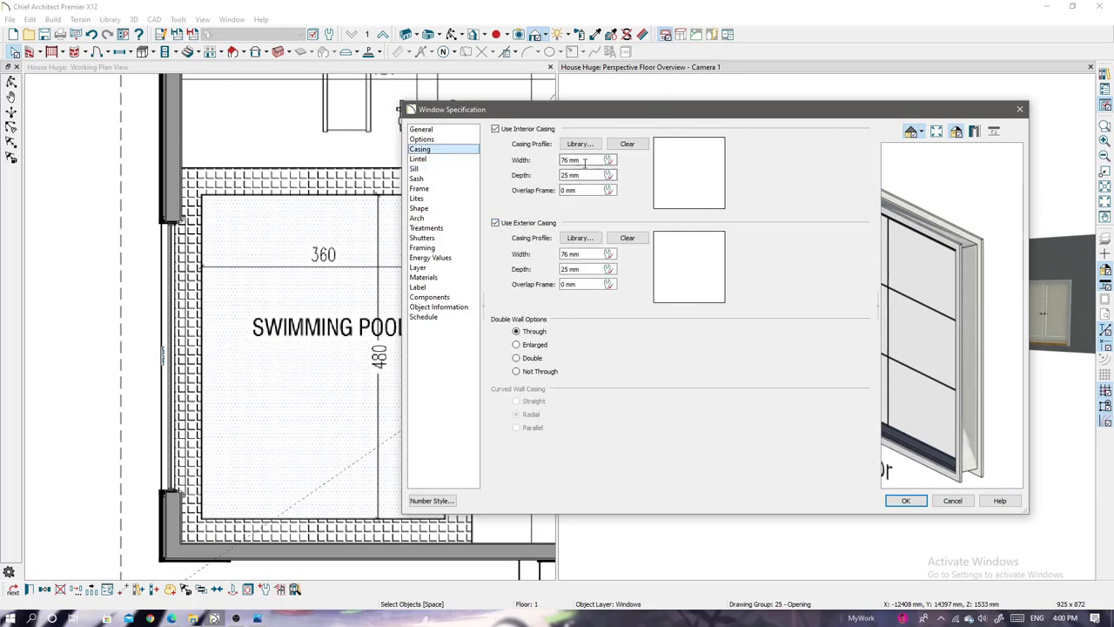
text(20)
key(Tab)
click(574, 253)
text(20)
key(Tab)
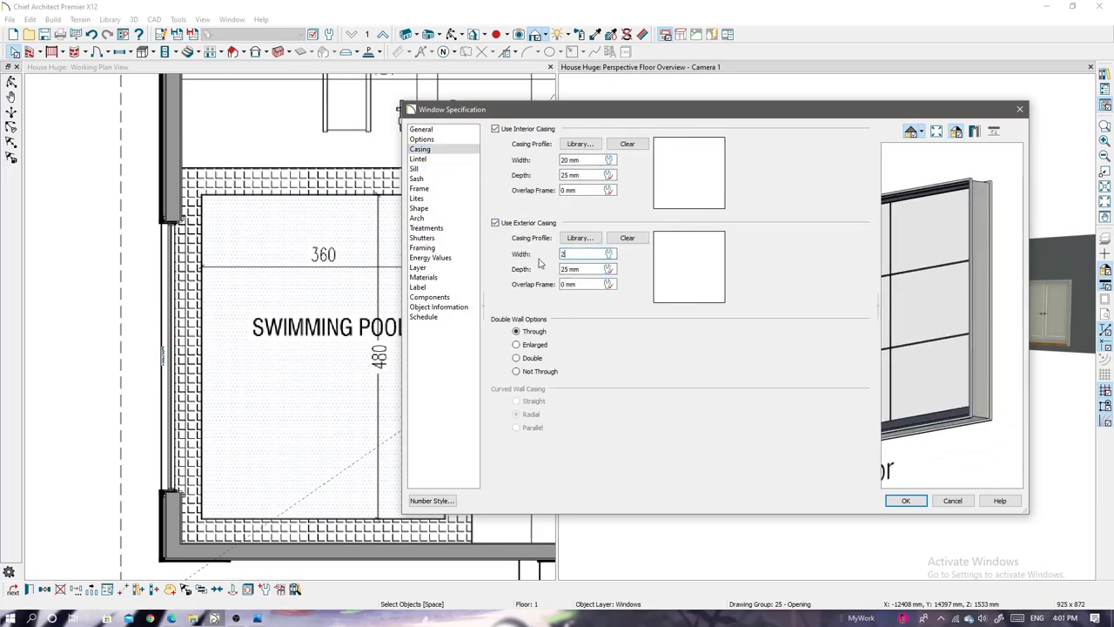
key(Return)
- Give the pool window a 3×3 grid of lites
double_click(721, 341)
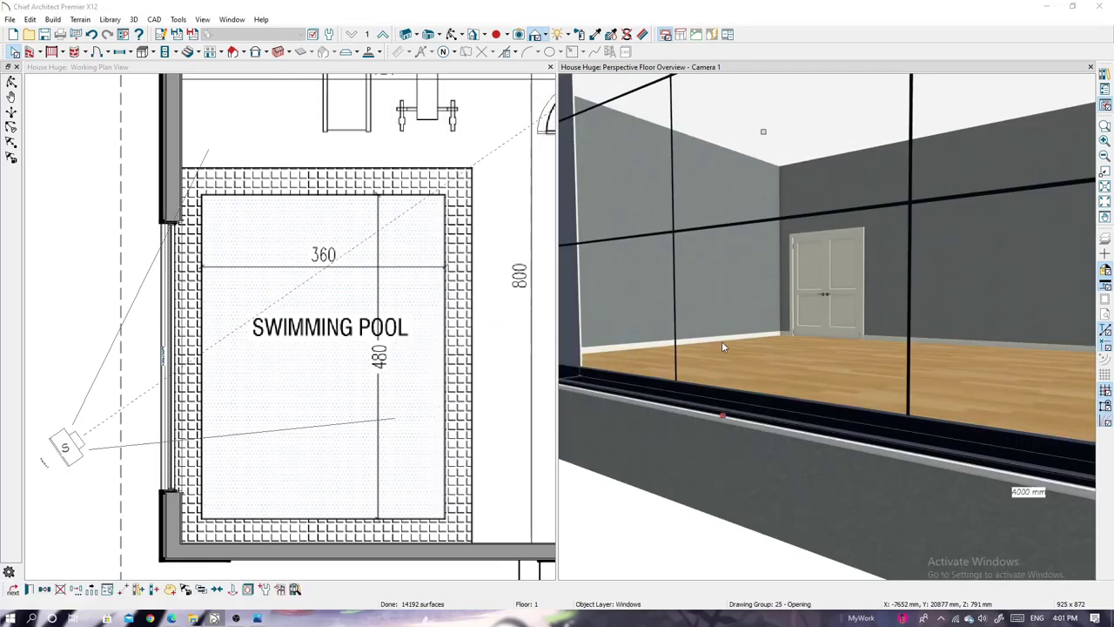
click(417, 198)
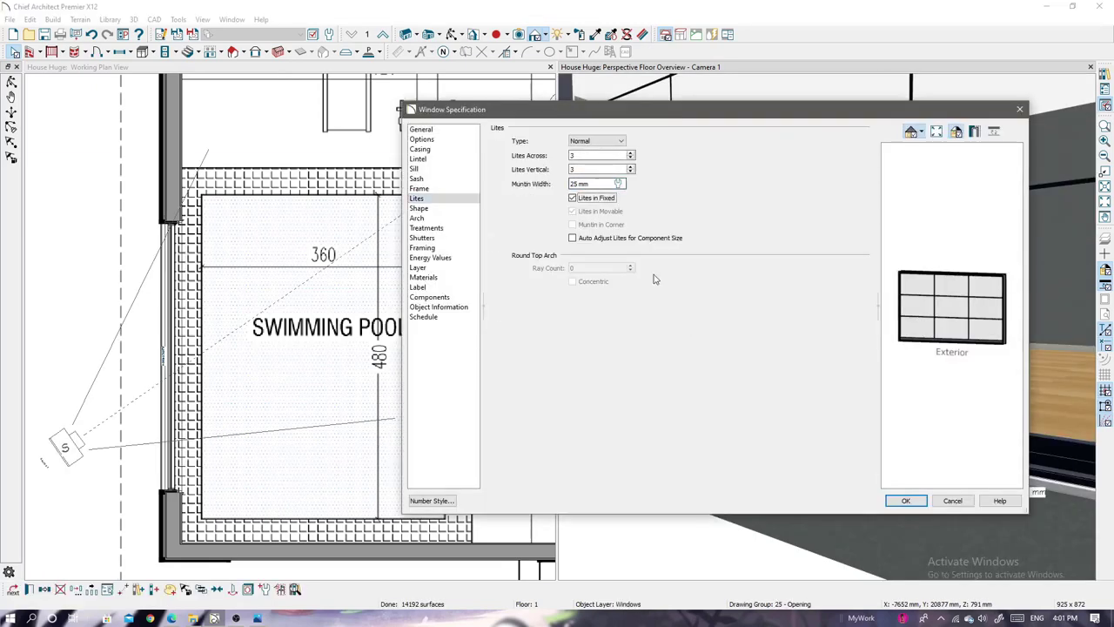
click(910, 501)
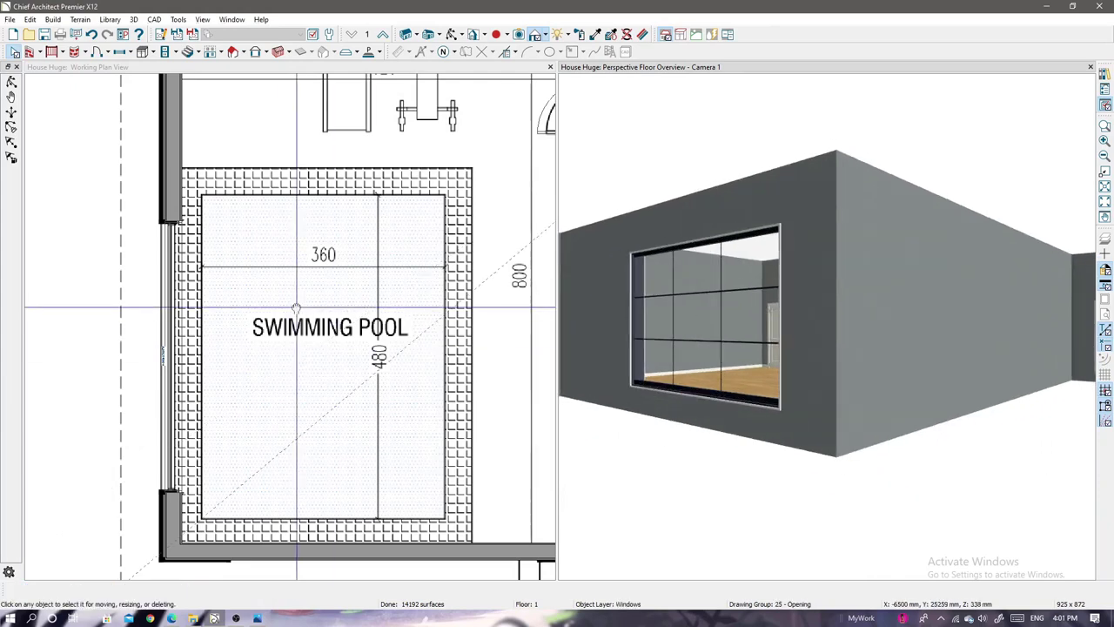
- Add a matching fixed-glass window to the swimming pool's bottom wall
click(339, 396)
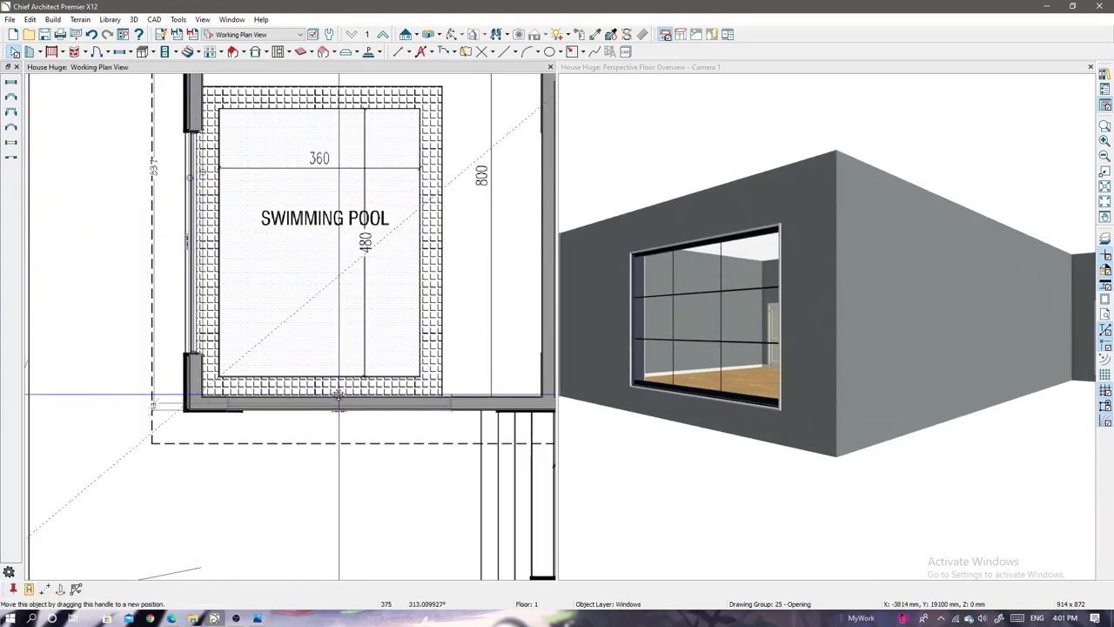
drag(361, 409, 365, 409)
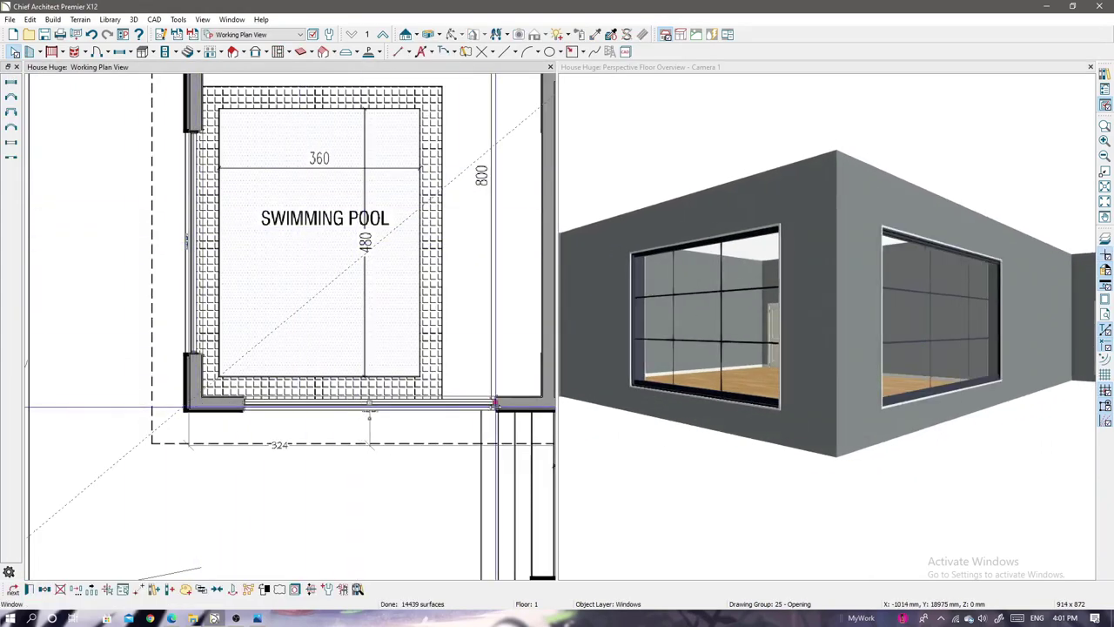
double_click(296, 408)
click(913, 497)
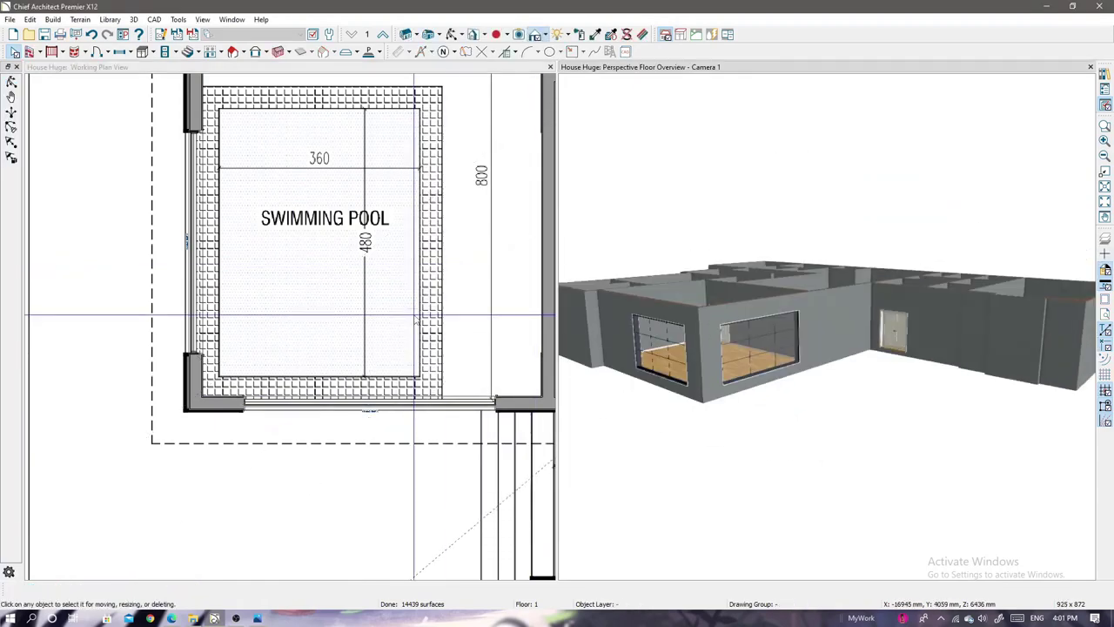
scroll(476, 228, down, 2)
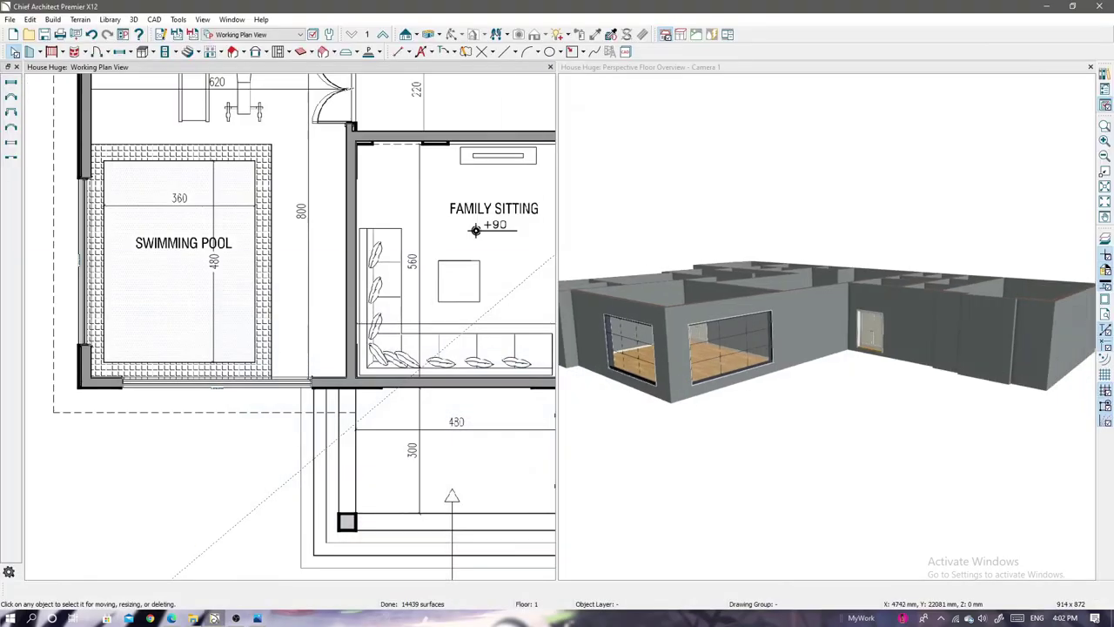
scroll(474, 347, down, 2)
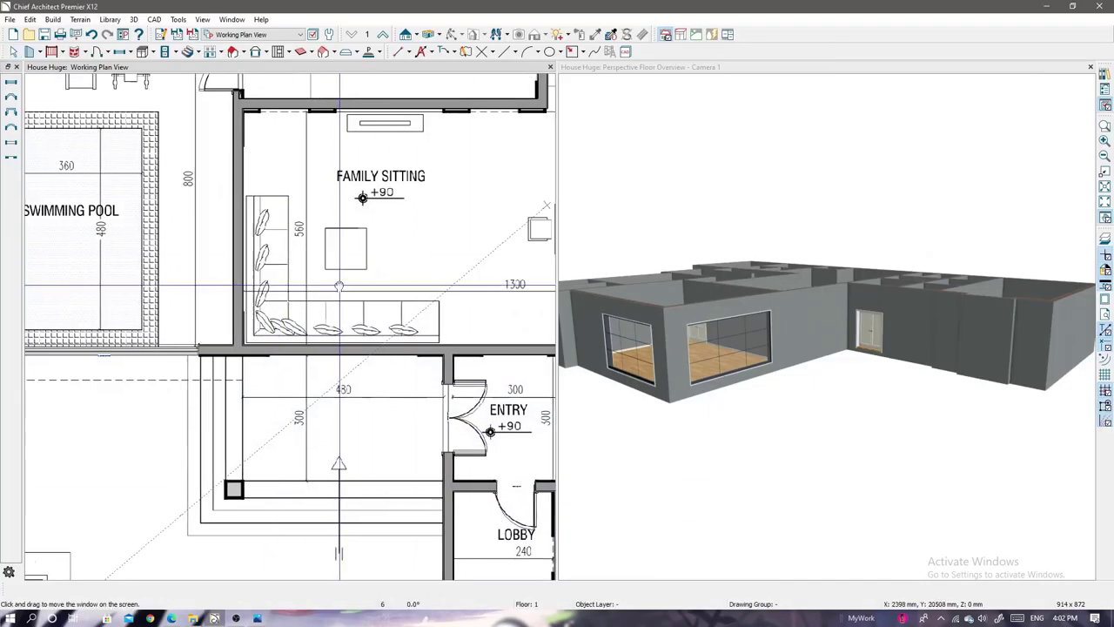
- Copy the glass window into the Family Sitting south wall and check it in 3D
click(135, 351)
drag(120, 355, 362, 351)
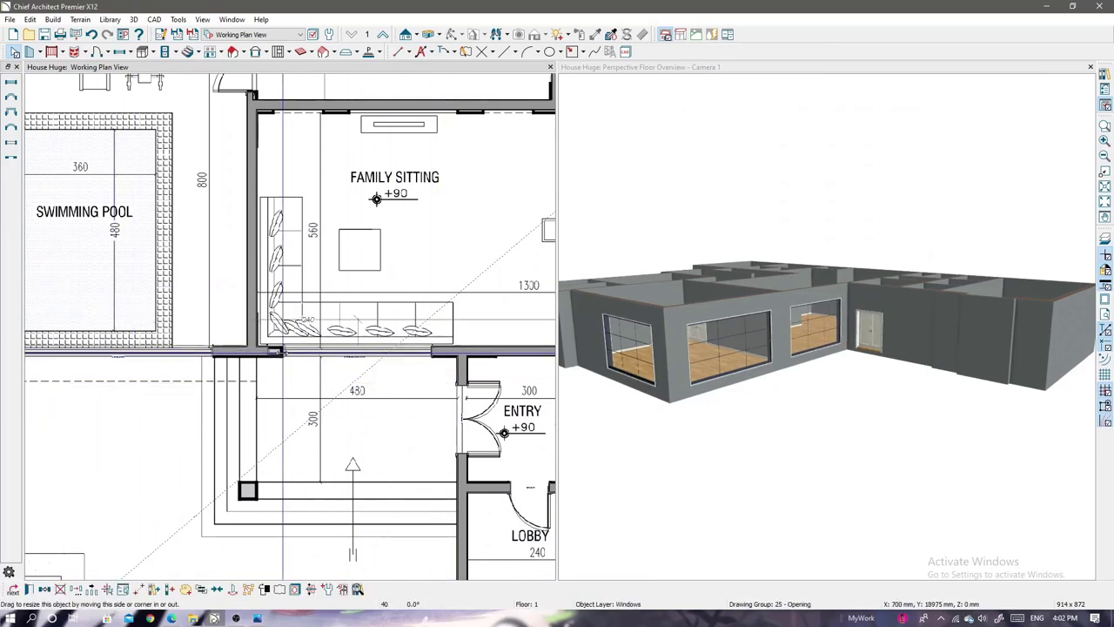
click(818, 304)
scroll(817, 284, up, 5)
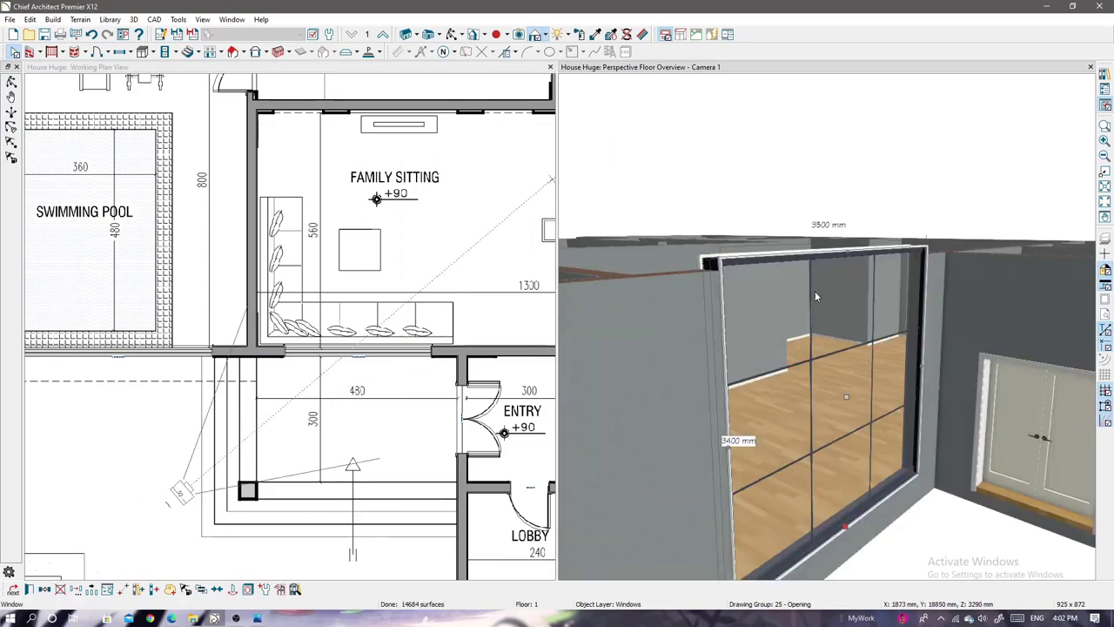
scroll(871, 383, down, 5)
scroll(325, 348, down, 2)
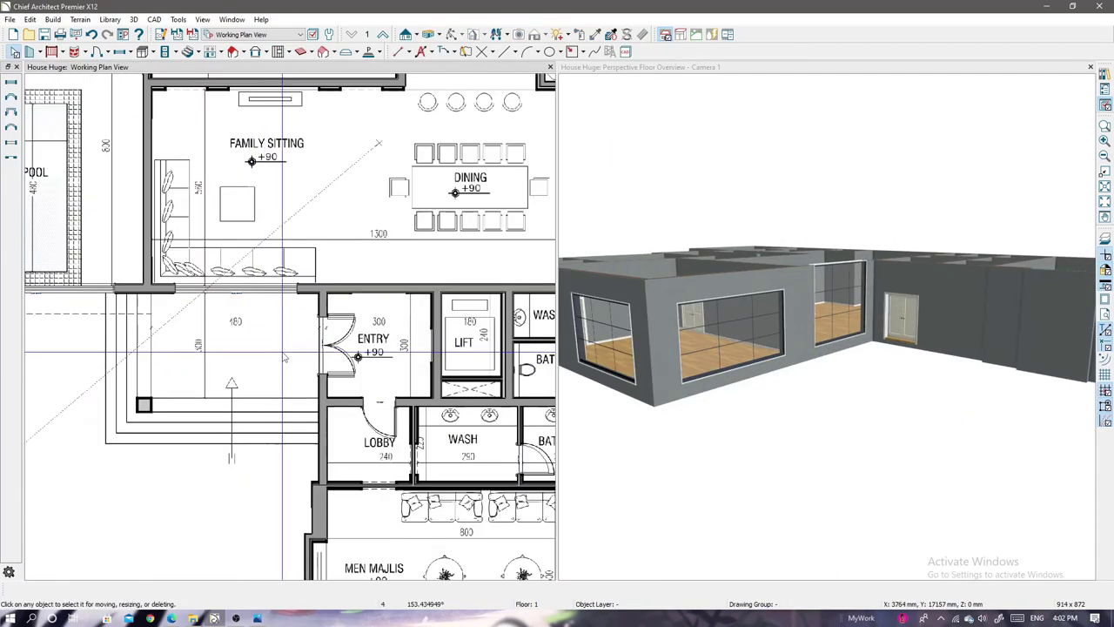
scroll(324, 348, up, 3)
- Confirm the wall below WASH keeps the Interior Wall 10 wall type
scroll(325, 348, up, 1)
click(348, 428)
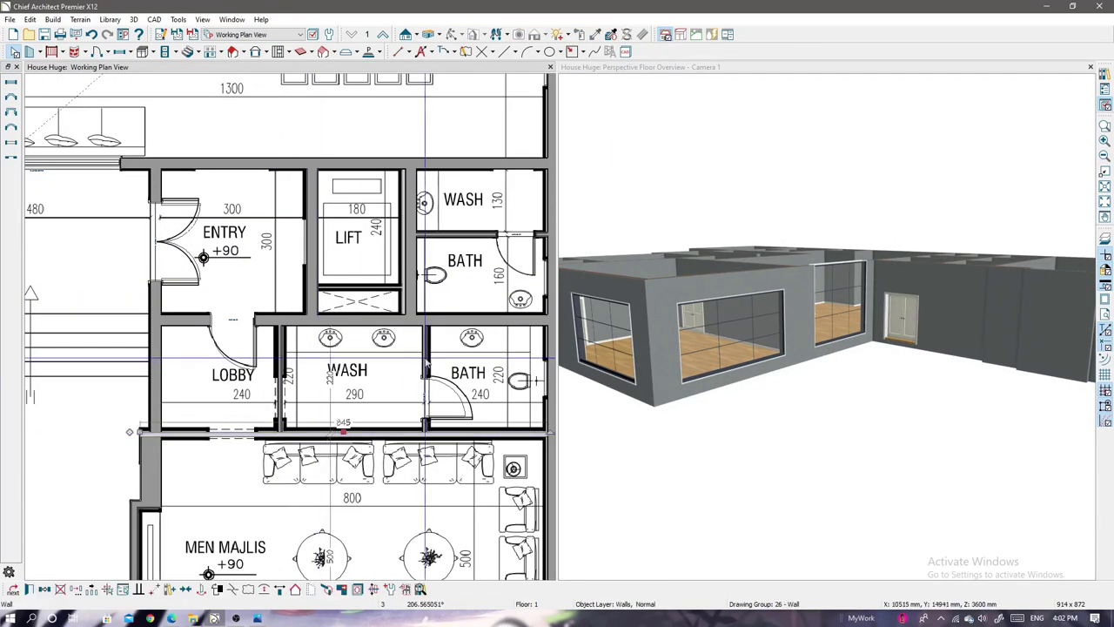
double_click(282, 372)
click(255, 138)
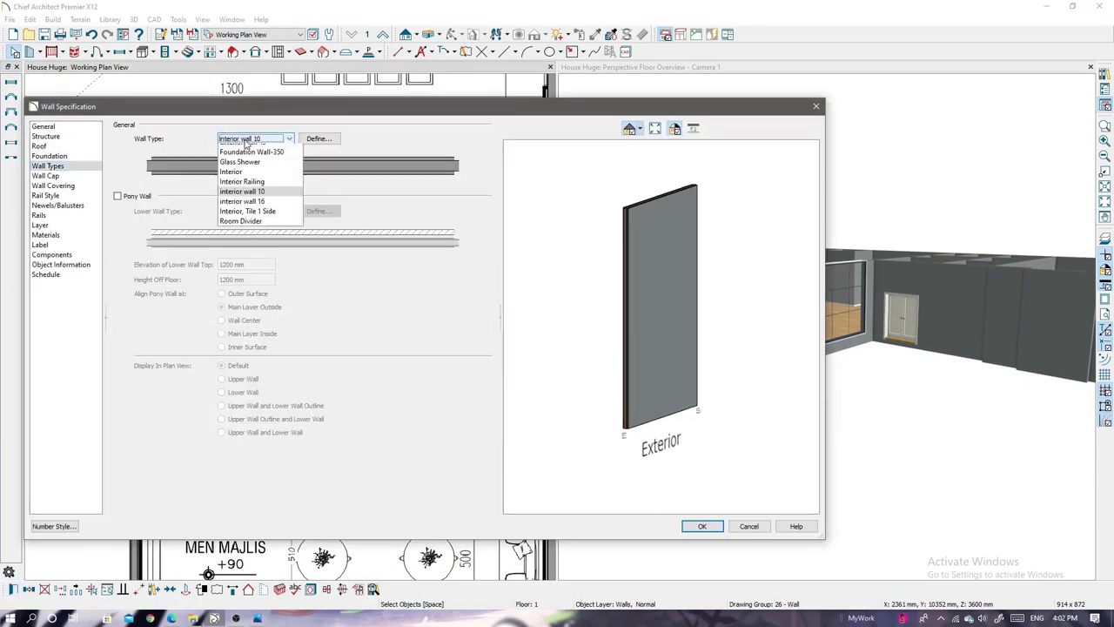
click(246, 144)
click(701, 525)
- Select and adjust the wall below LOBBY, then orbit the 3D view into the rooms
scroll(372, 451, up, 1)
scroll(373, 450, up, 1)
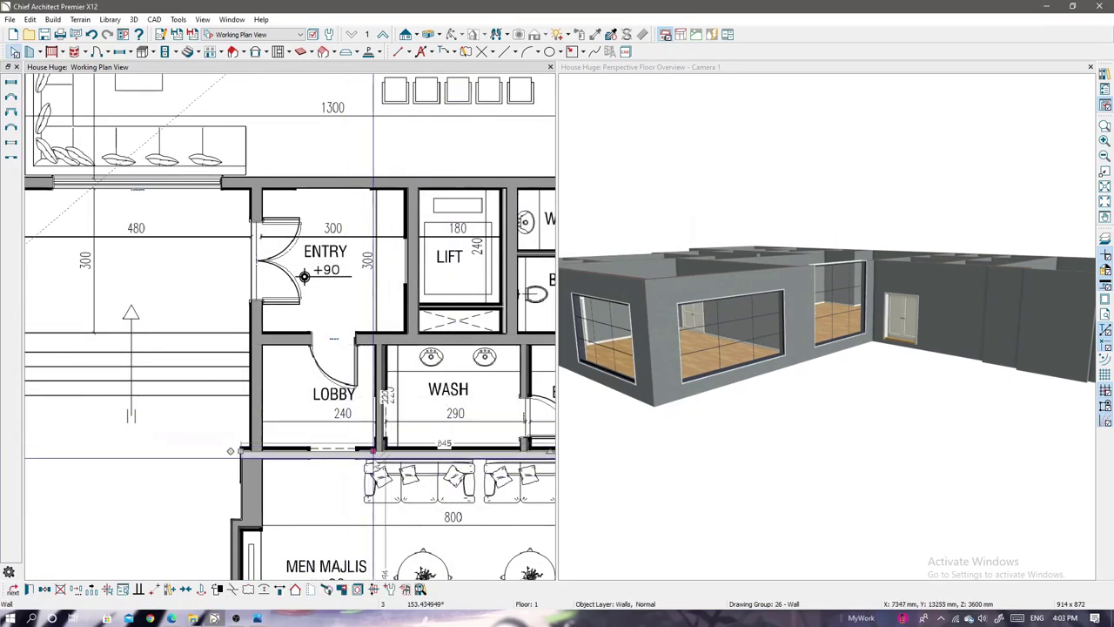
scroll(229, 451, up, 1)
scroll(213, 446, up, 1)
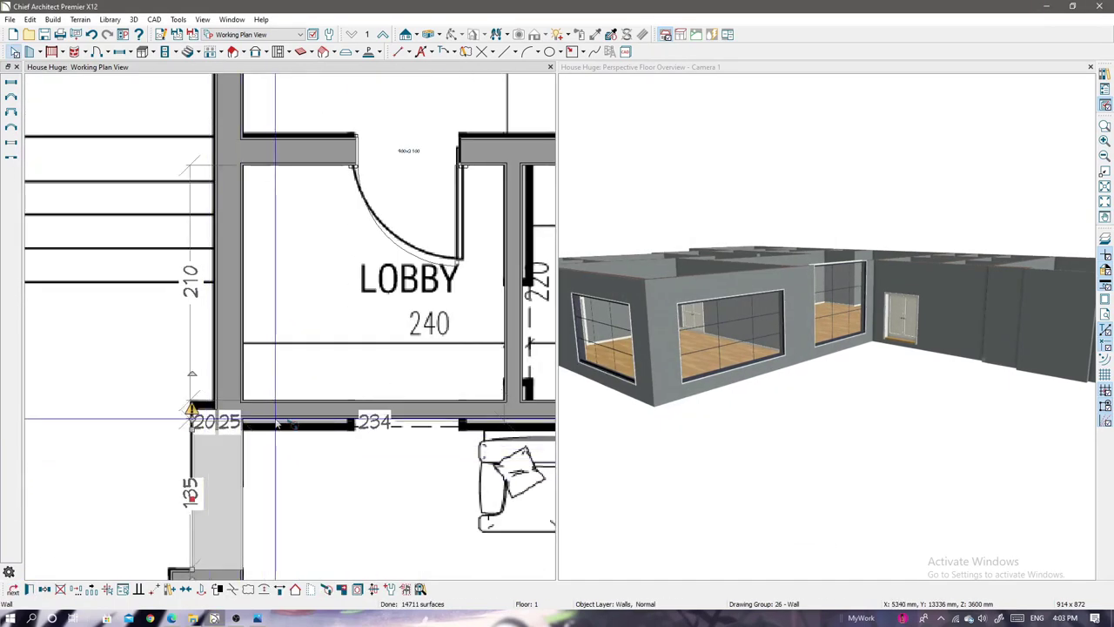
scroll(261, 431, down, 1)
scroll(248, 436, down, 1)
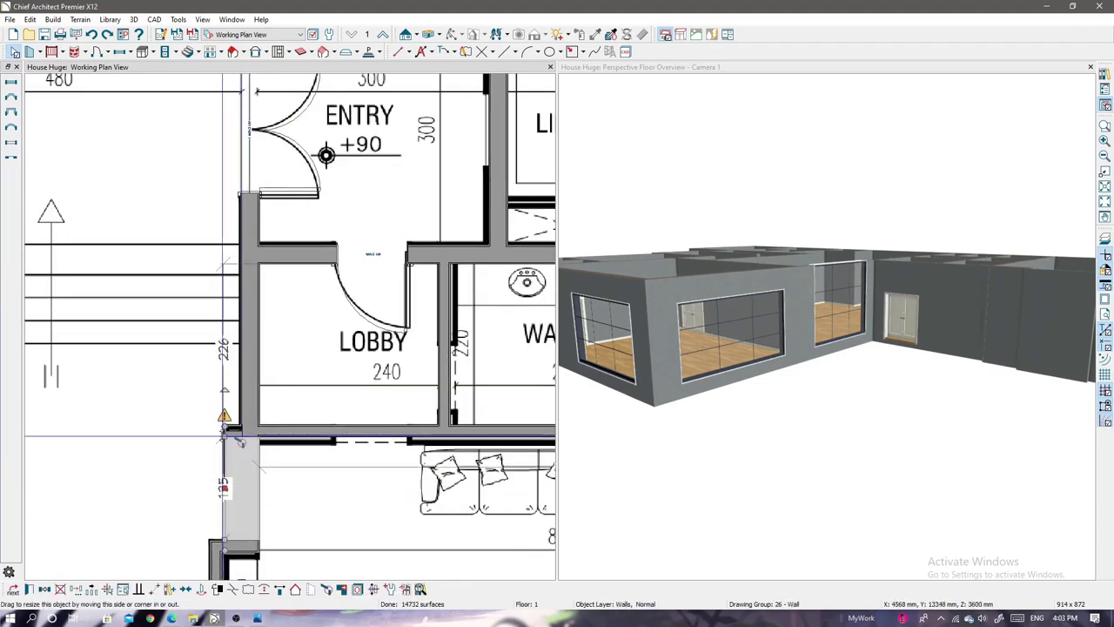
click(293, 438)
middle_drag(371, 494, 221, 436)
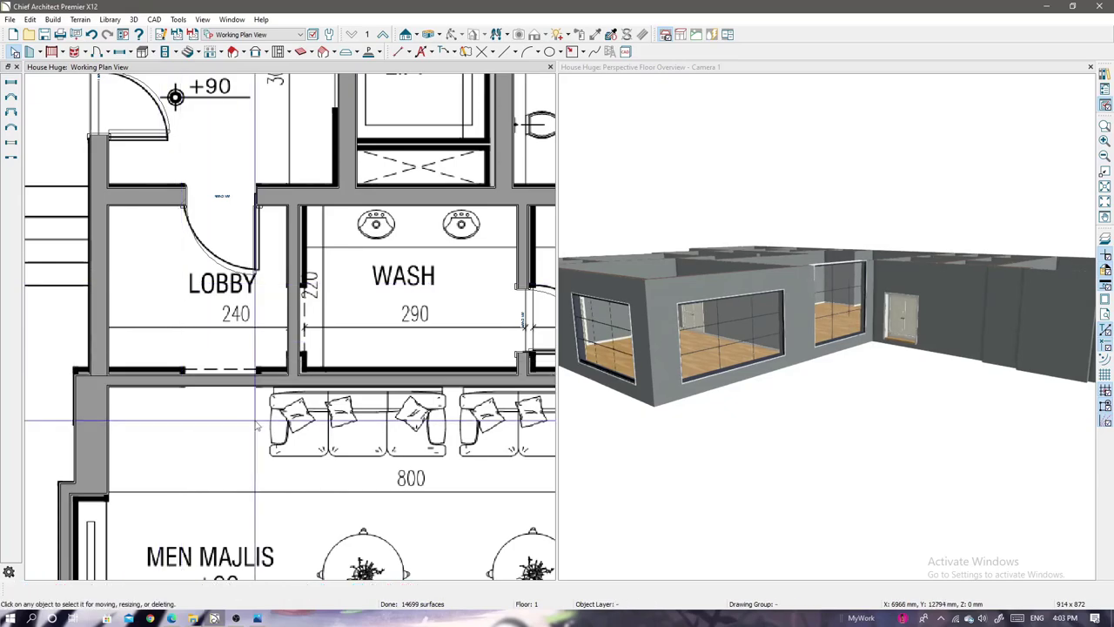
scroll(302, 446, down, 2)
middle_drag(821, 410, 778, 373)
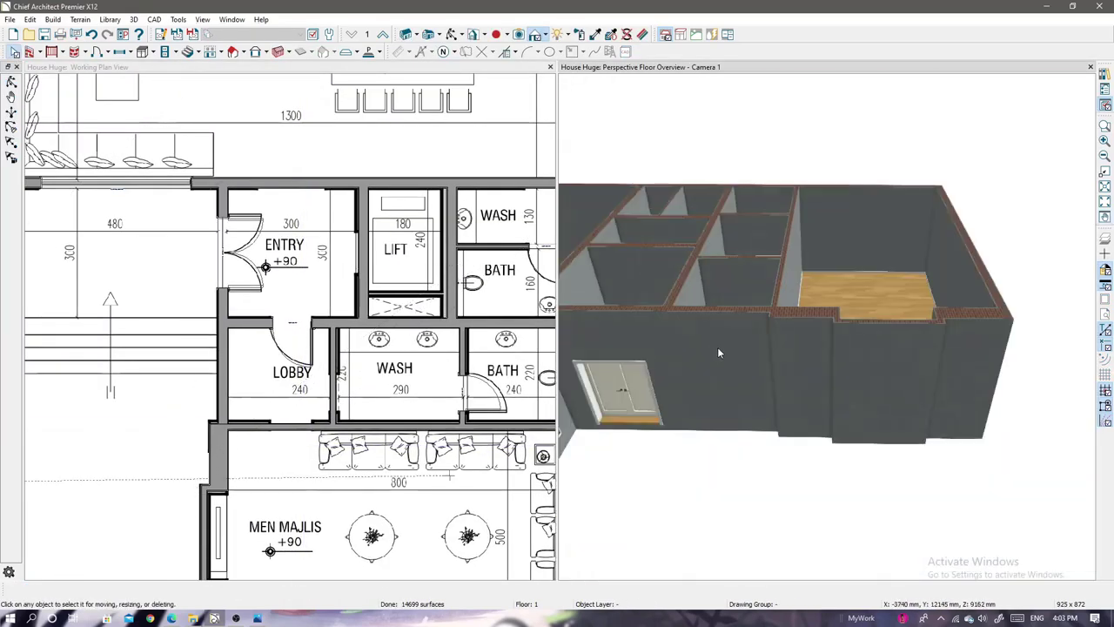
- Place a doorway in the wall between the lobby and Men Majlis
middle_drag(449, 475, 442, 403)
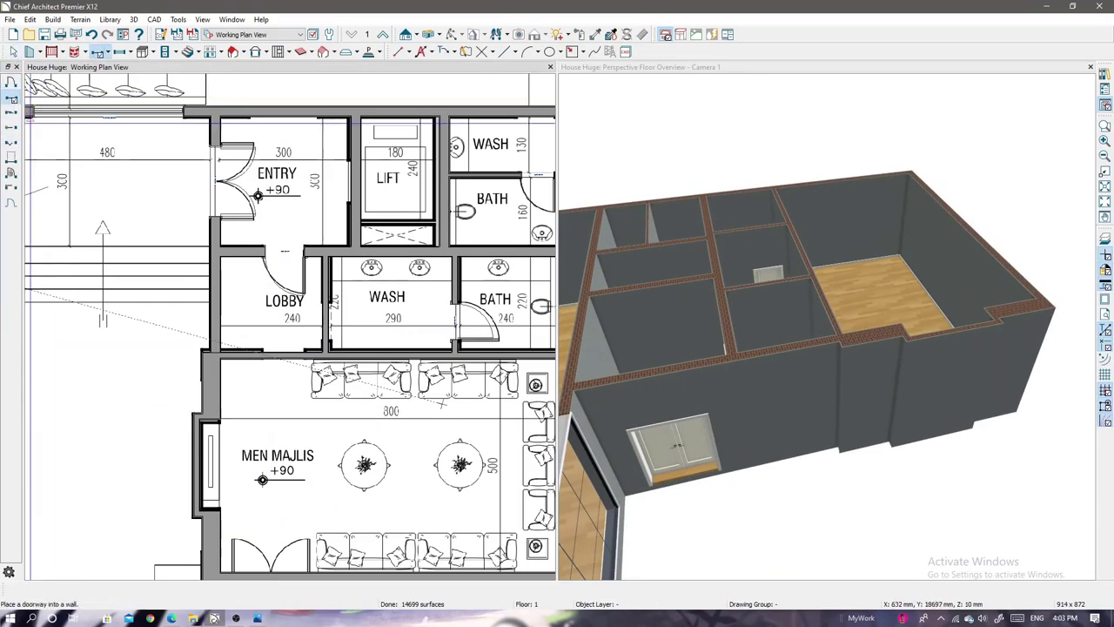
click(666, 351)
middle_drag(710, 361, 766, 287)
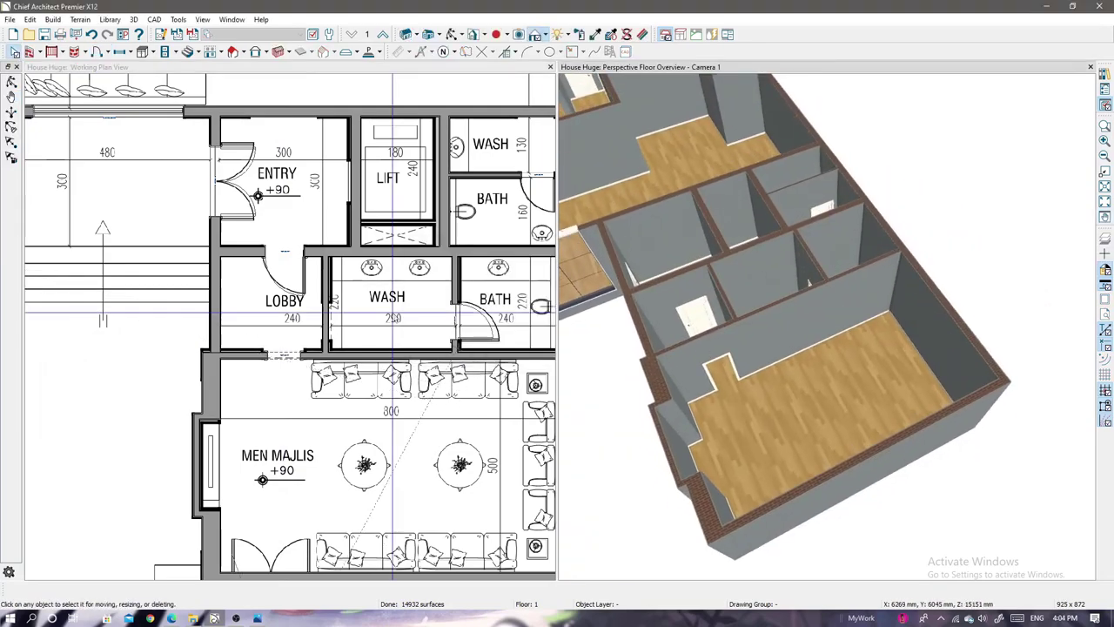
scroll(313, 377, up, 5)
- Review the lobby and wash room doorway settings and make this doorway the default
double_click(313, 377)
key(Return)
scroll(341, 287, down, 3)
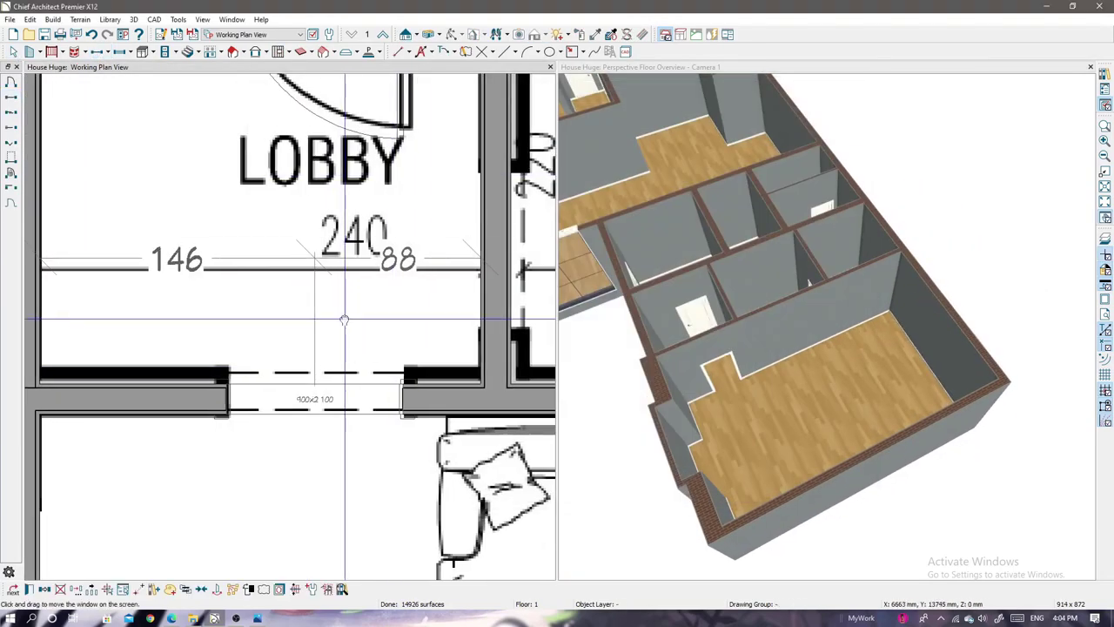
scroll(341, 287, down, 2)
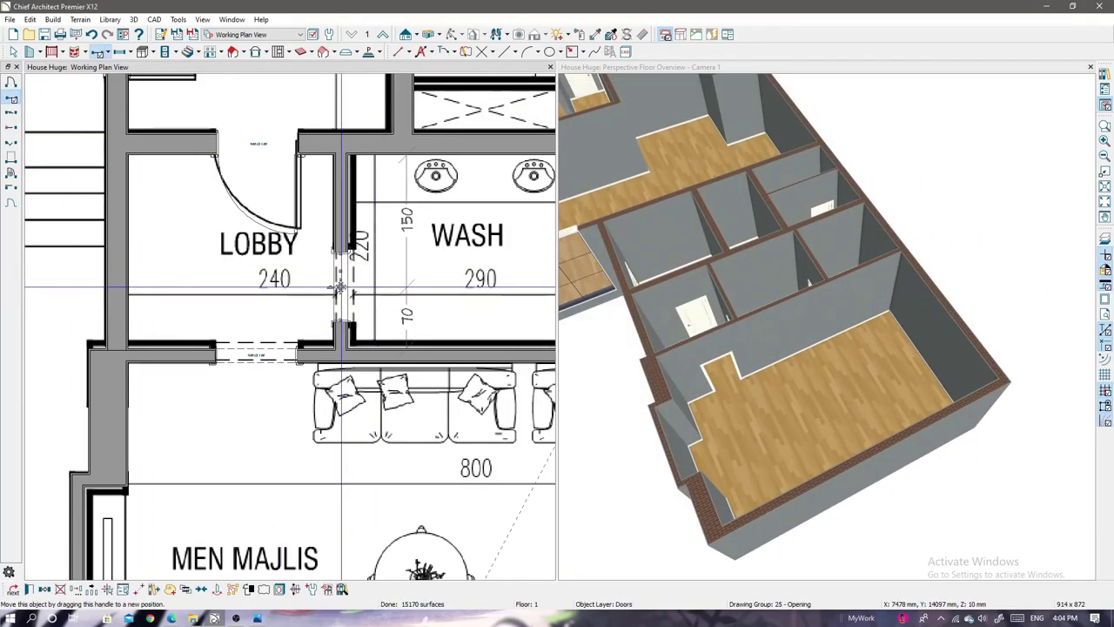
double_click(342, 287)
key(Return)
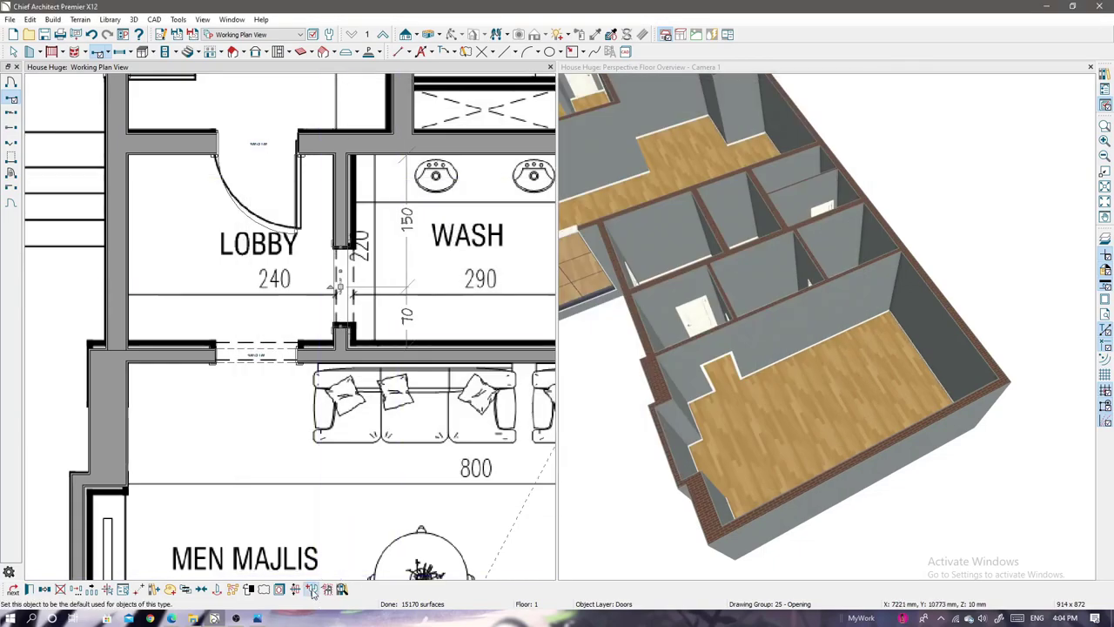
click(312, 589)
key(Return)
- Inspect the settings pages of the doorway near the lift without changing them
scroll(341, 463, down, 2)
scroll(392, 428, down, 1)
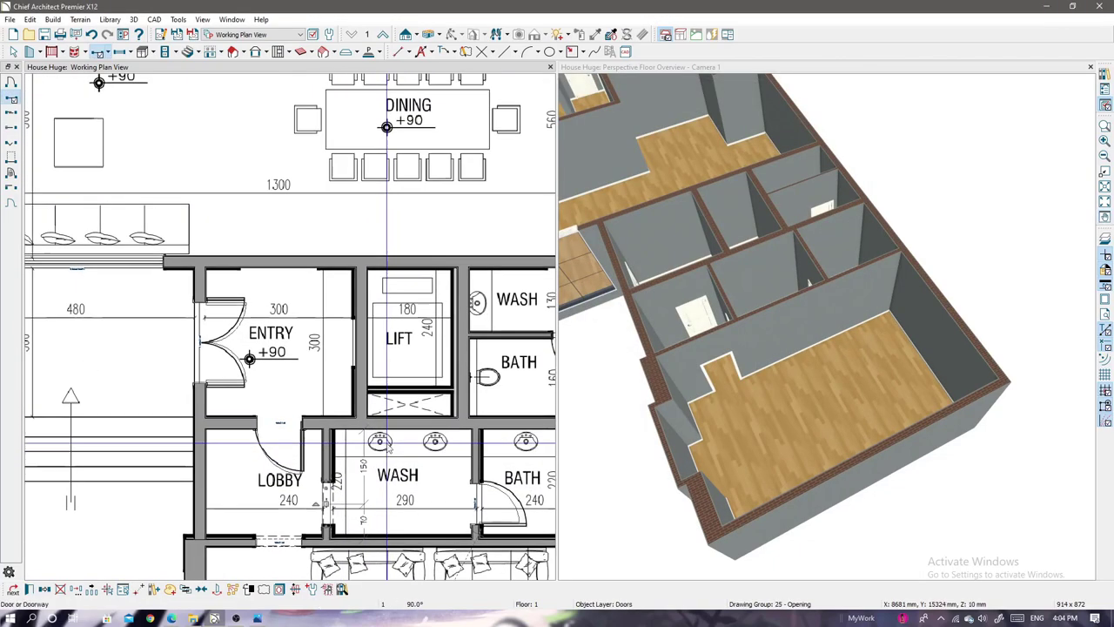
scroll(383, 400, down, 1)
scroll(374, 380, up, 2)
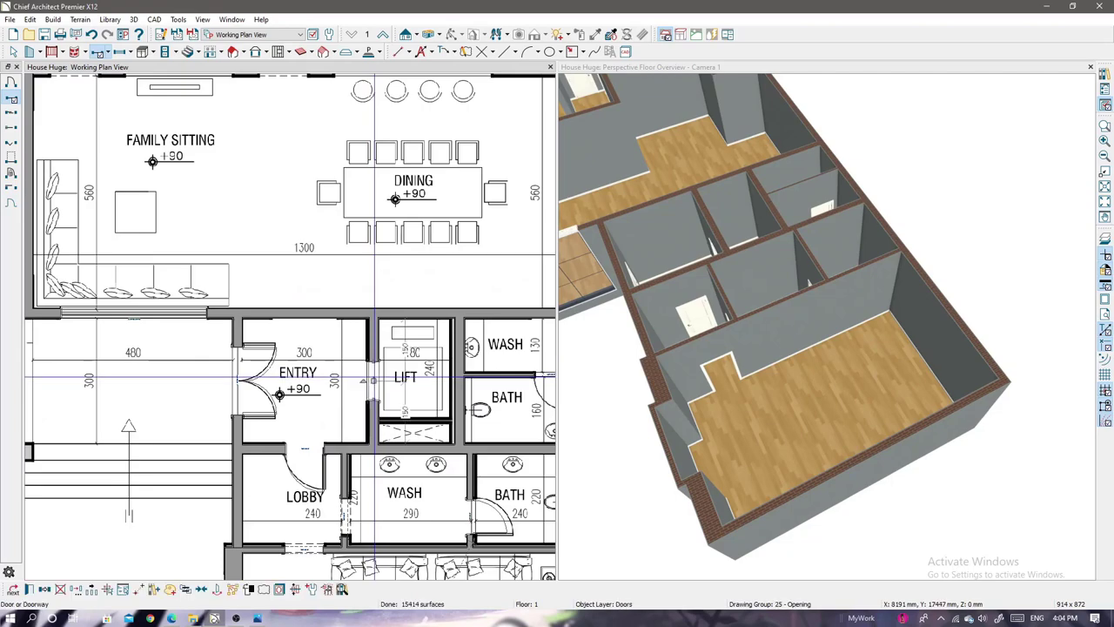
double_click(375, 381)
click(274, 126)
key(Escape)
middle_drag(402, 361, 411, 383)
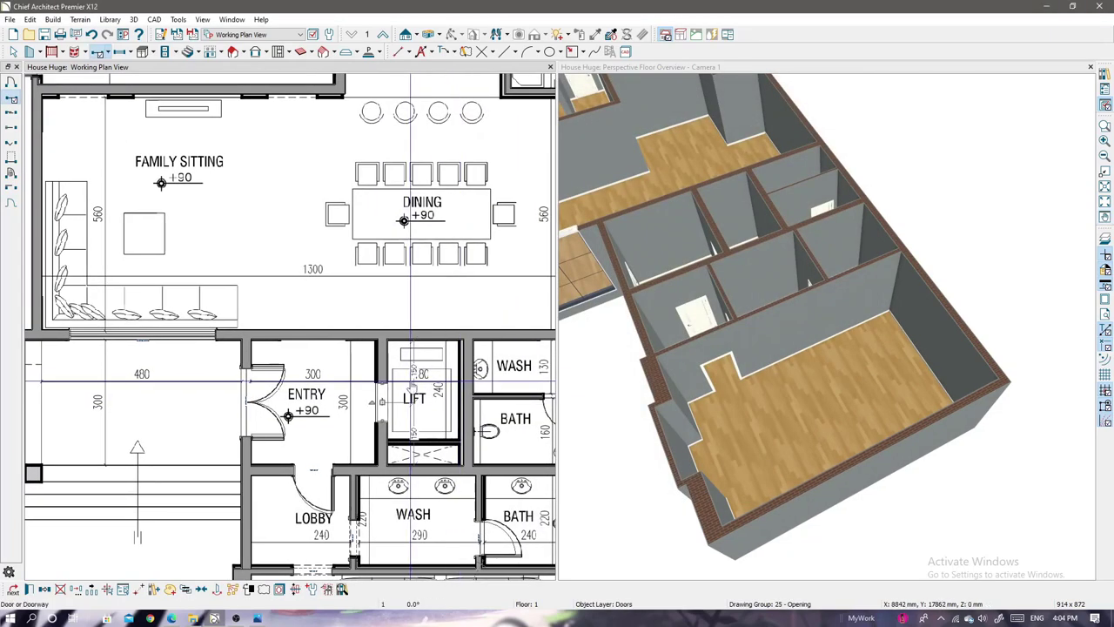
- Widen the doorway above Entry to 1200 mm and recheck its settings
double_click(380, 401)
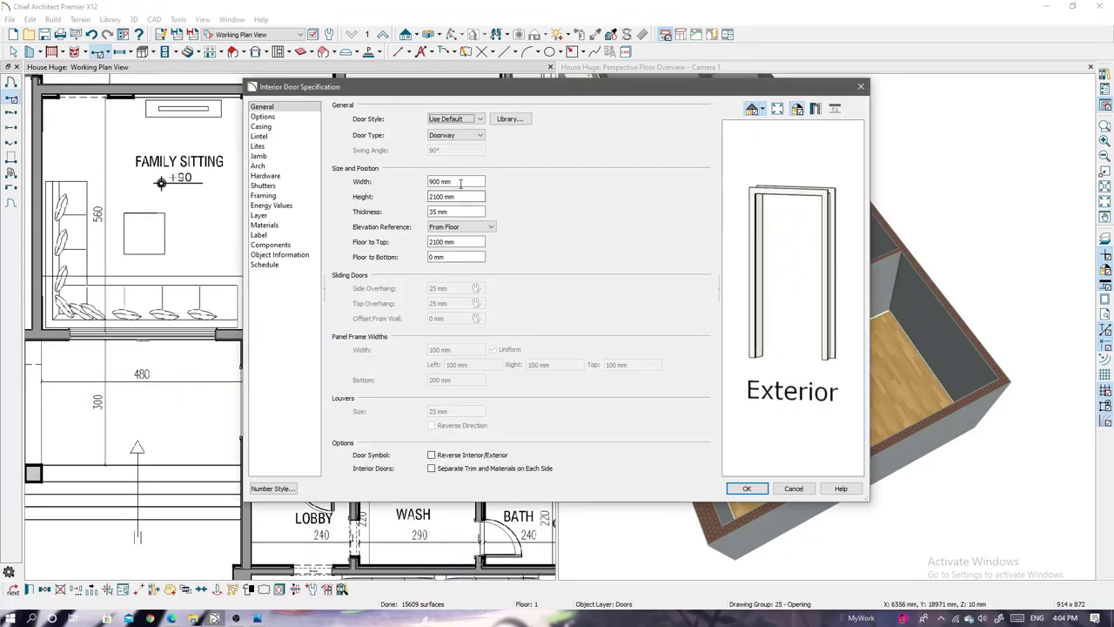
text(1200)
key(Return)
scroll(389, 181, up, 2)
double_click(305, 275)
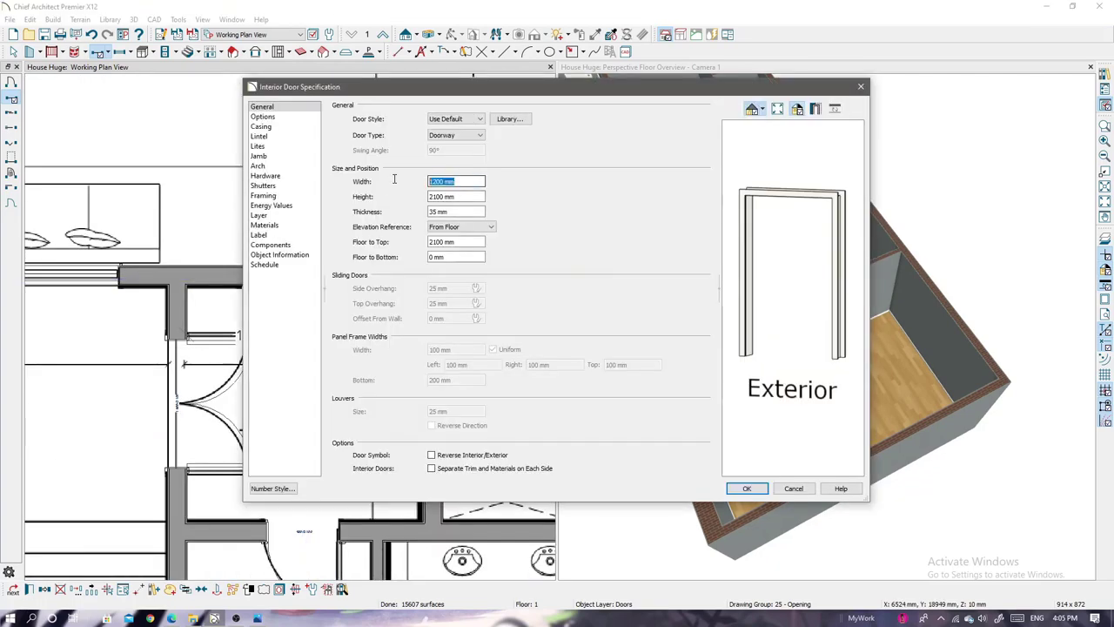
key(Escape)
scroll(345, 294, up, 2)
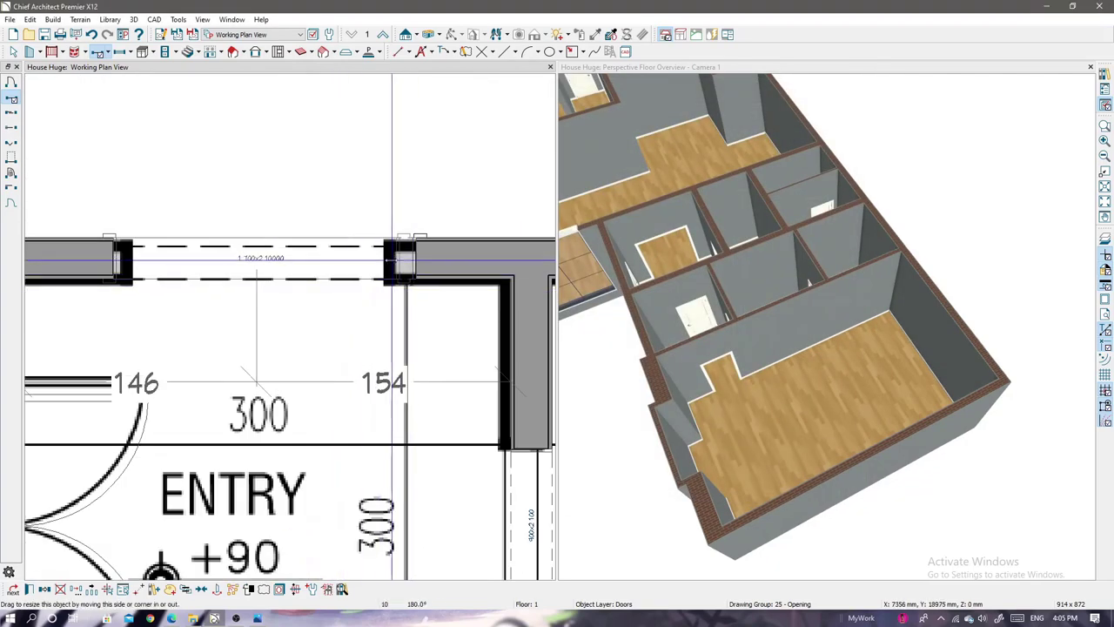
scroll(257, 381, down, 3)
- Select and review the doorway in the Family Sitting top wall next to the lobby
middle_drag(261, 348, 313, 444)
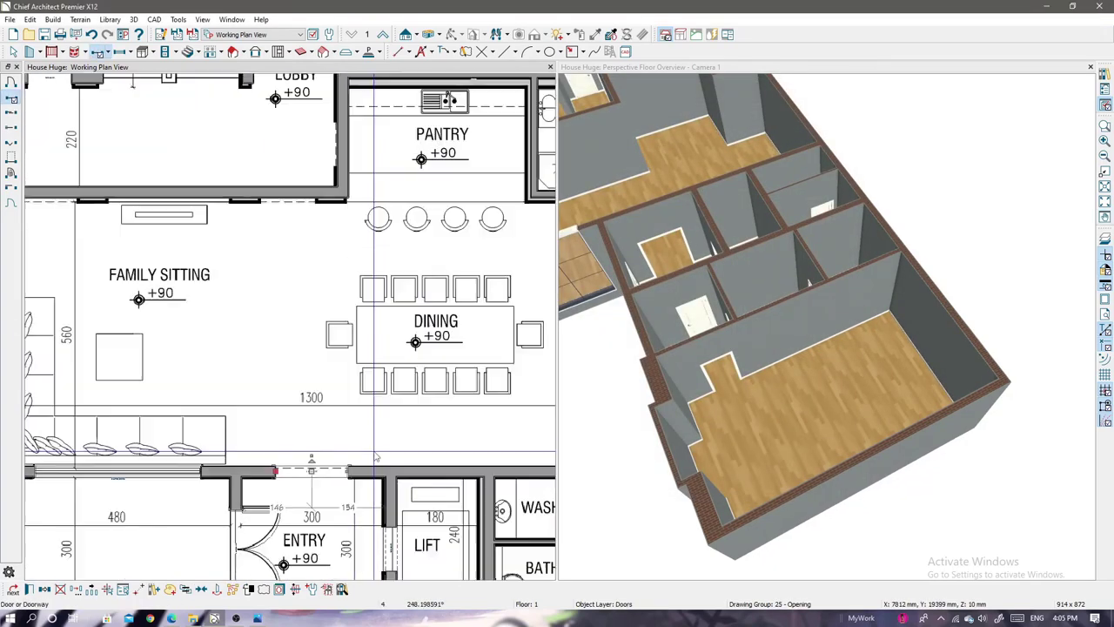
scroll(348, 288, down, 2)
scroll(393, 263, up, 4)
click(387, 265)
scroll(389, 266, up, 2)
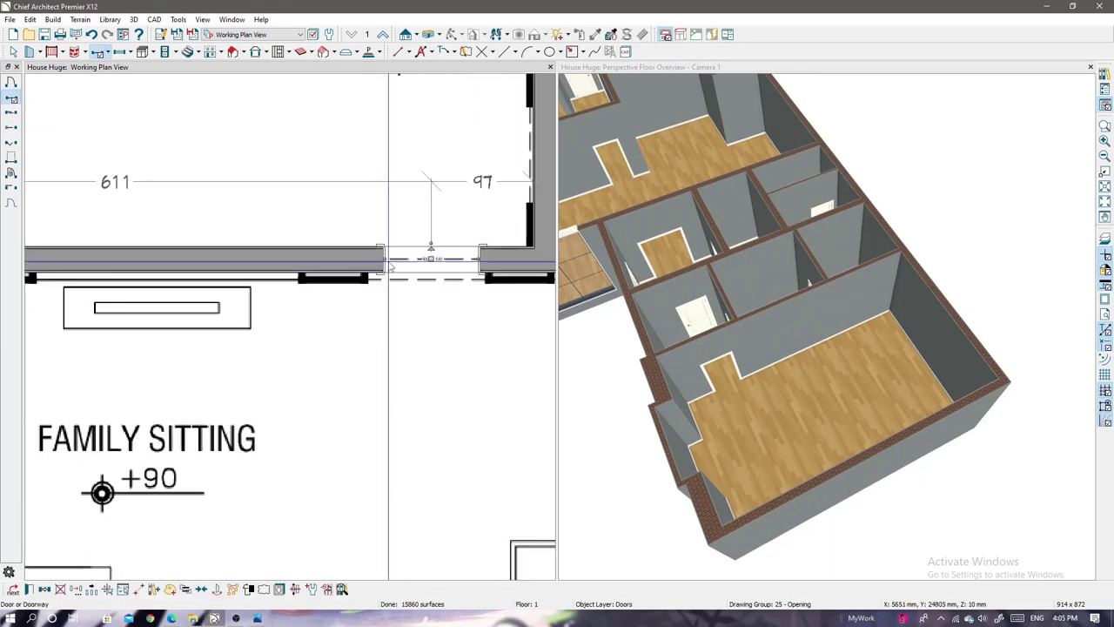
scroll(440, 265, down, 3)
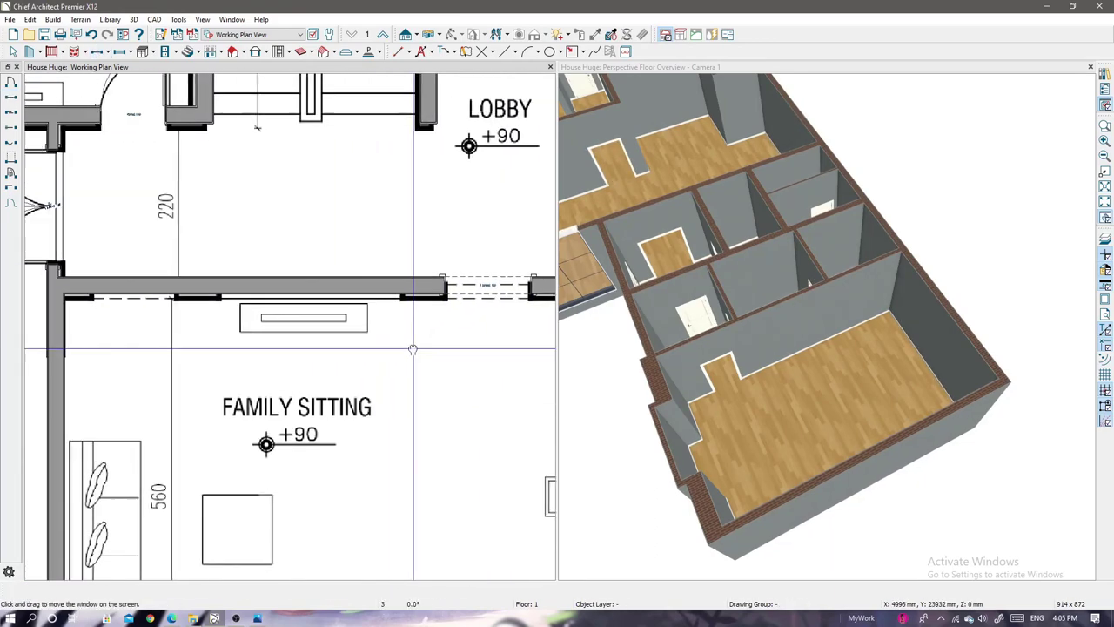
scroll(276, 126, up, 1)
double_click(150, 283)
click(737, 478)
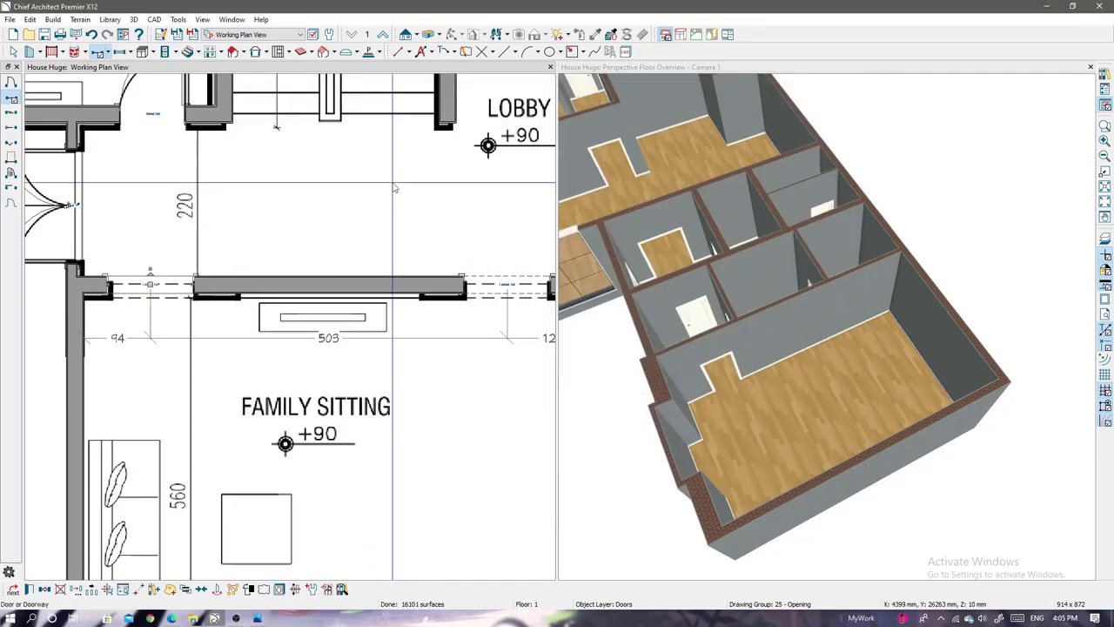
- Zoom and pan the plan to bring the lower rooms into view
scroll(179, 417, up, 1)
scroll(280, 369, down, 2)
scroll(280, 370, down, 1)
scroll(305, 348, up, 1)
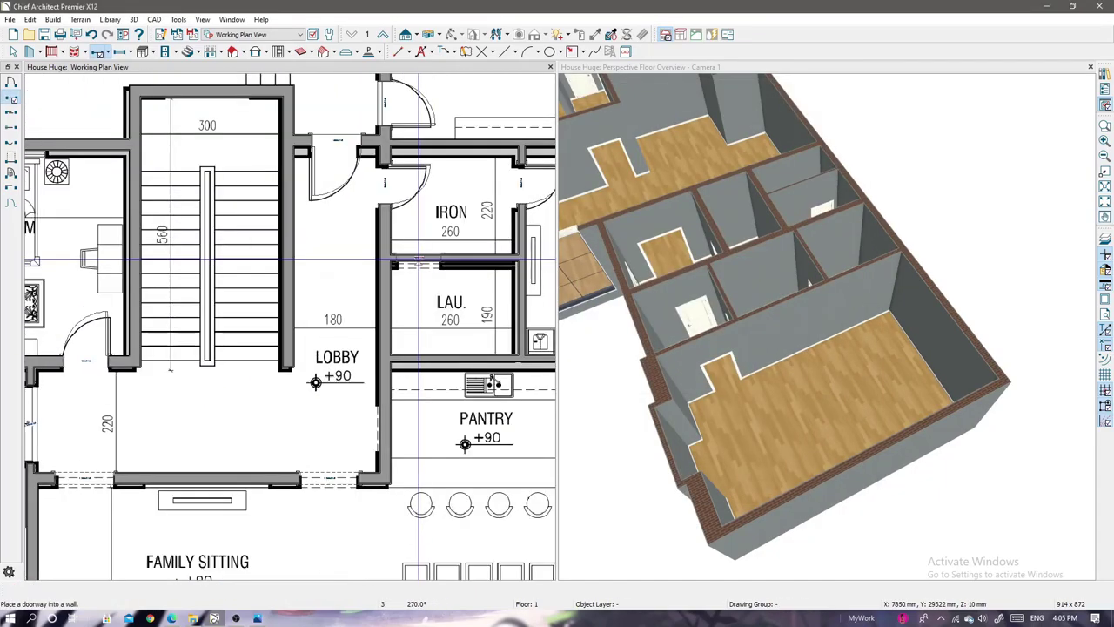
scroll(330, 329, down, 2)
scroll(330, 329, up, 2)
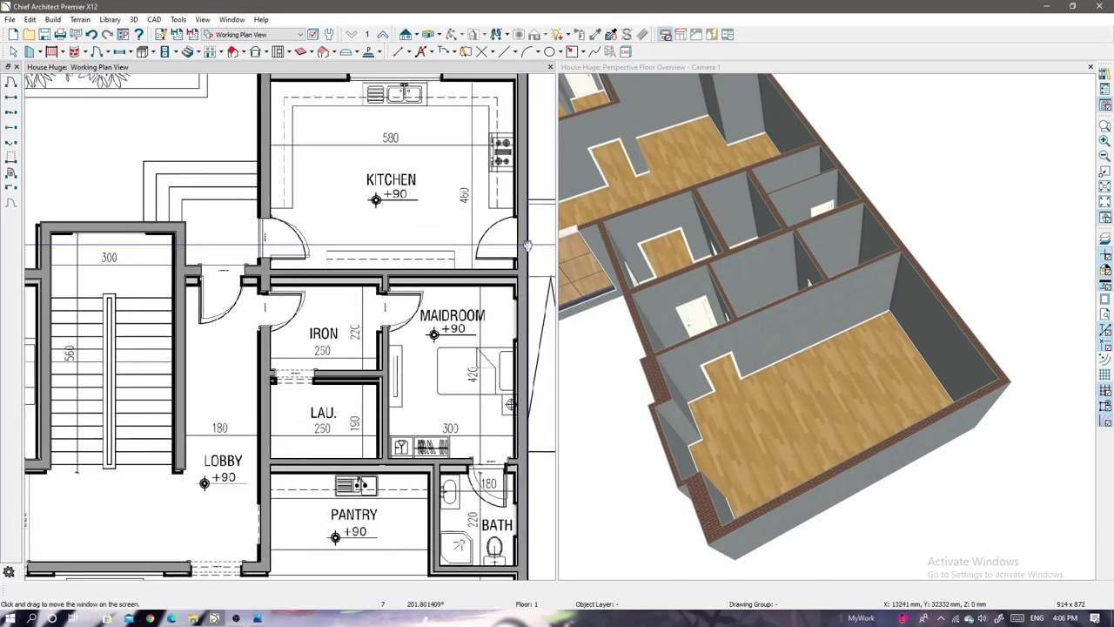
scroll(470, 250, down, 1)
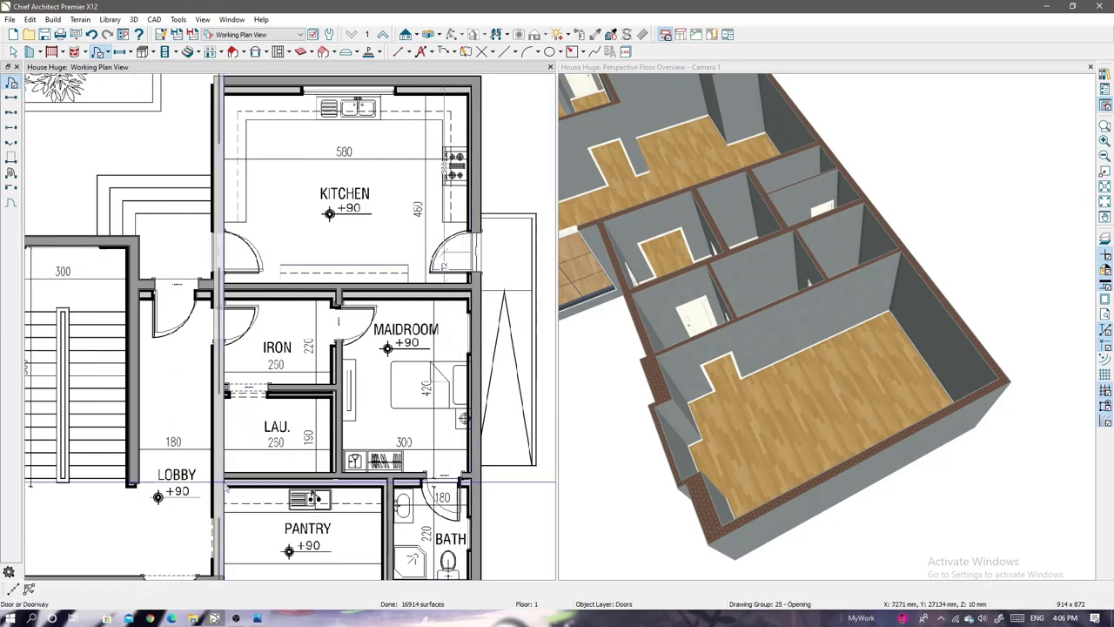
scroll(226, 329, down, 3)
scroll(226, 329, up, 1)
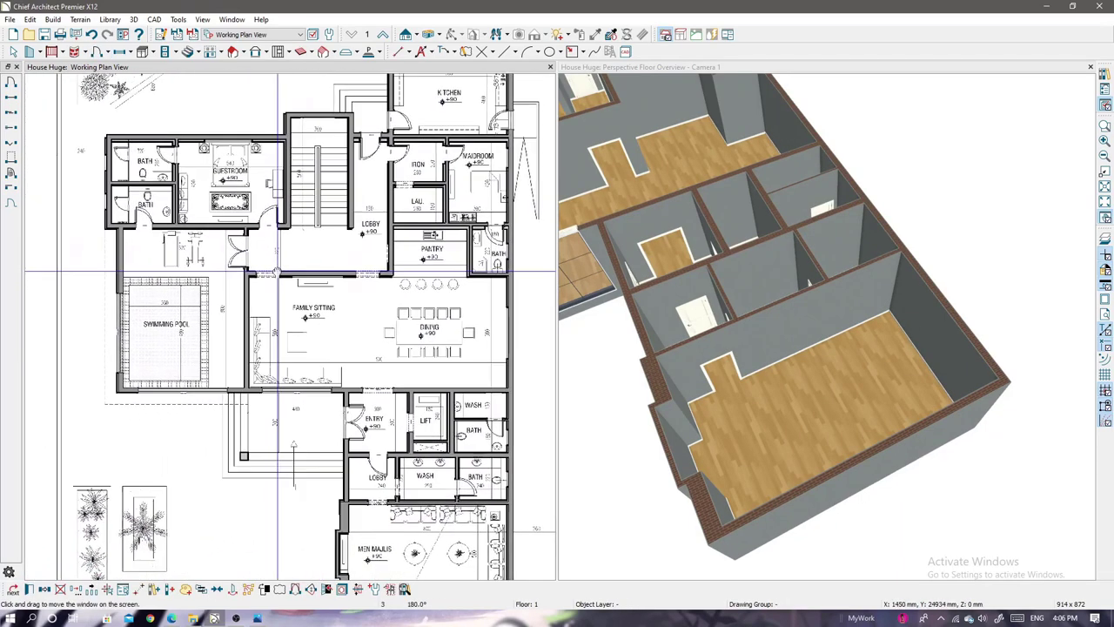
middle_drag(226, 329, 227, 131)
- Place an 800 × 1200 mm window in the Men Majlis left wall
mouse_move(662, 331)
middle_down()
mouse_move(713, 397)
mouse_move(846, 326)
middle_up()
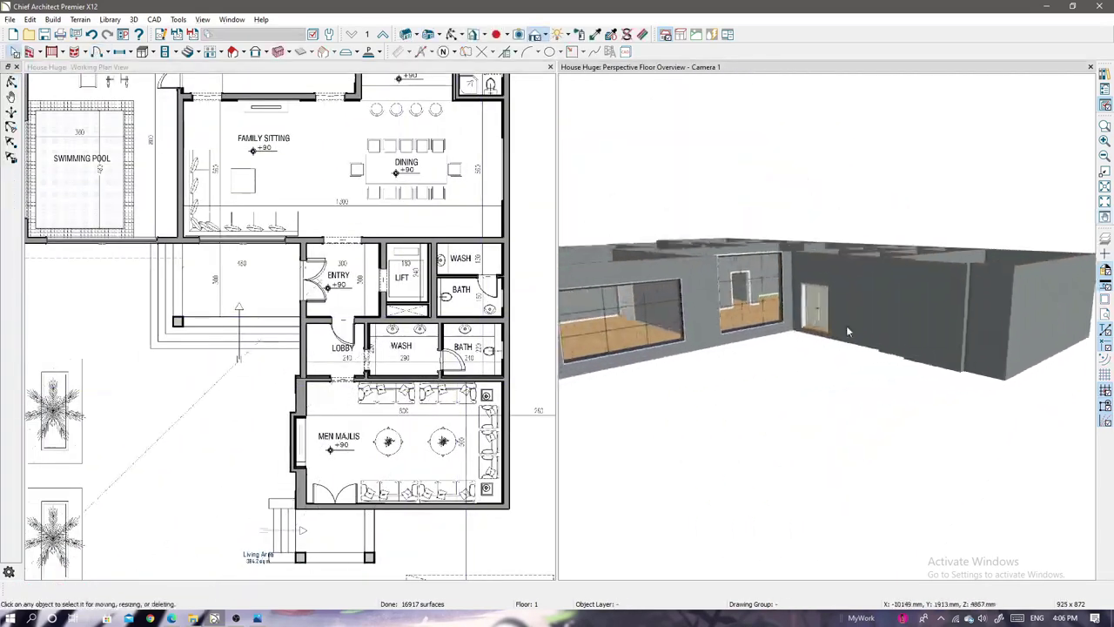
scroll(290, 470, up, 2)
scroll(292, 366, up, 2)
click(122, 52)
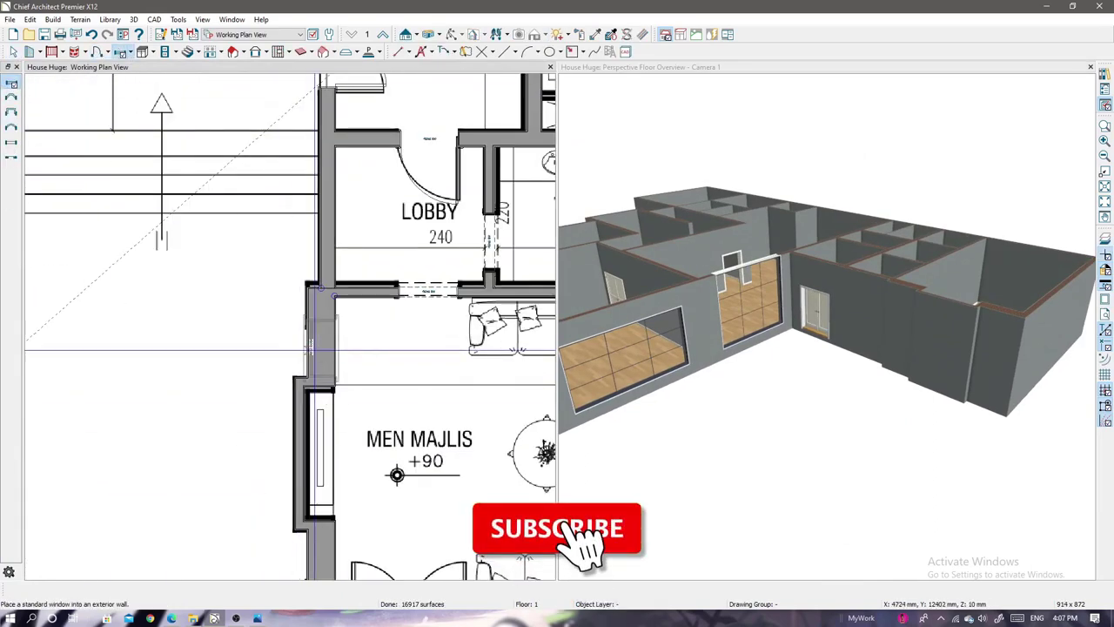
click(320, 366)
- Set the new window type to Fixed Glass and bring up its casing options
scroll(322, 383, up, 3)
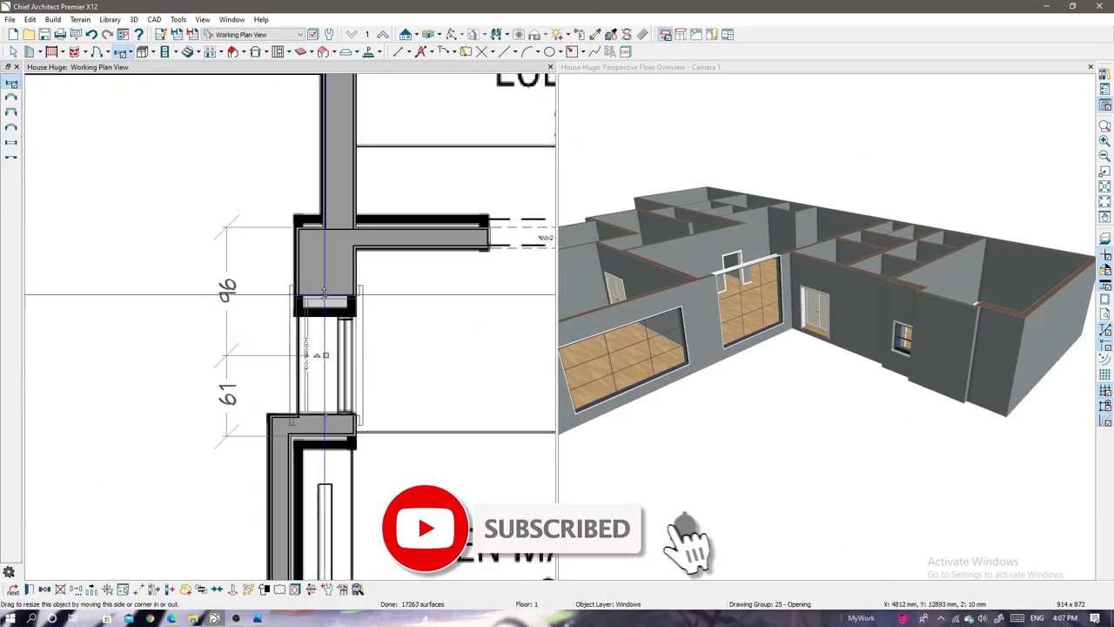
double_click(324, 361)
click(627, 127)
click(627, 149)
click(415, 168)
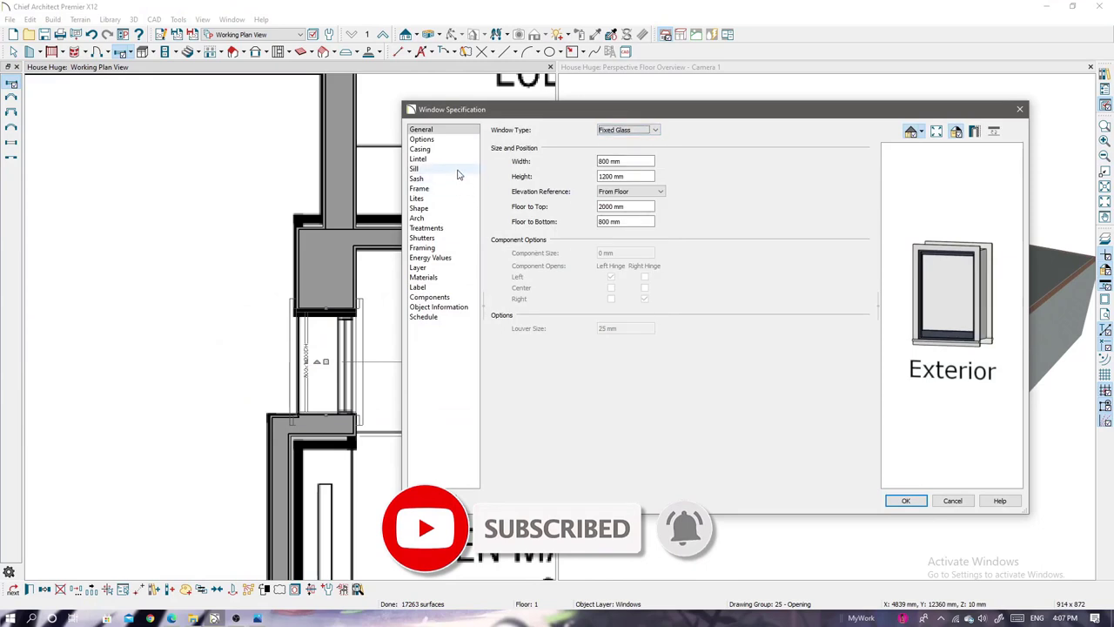
click(421, 150)
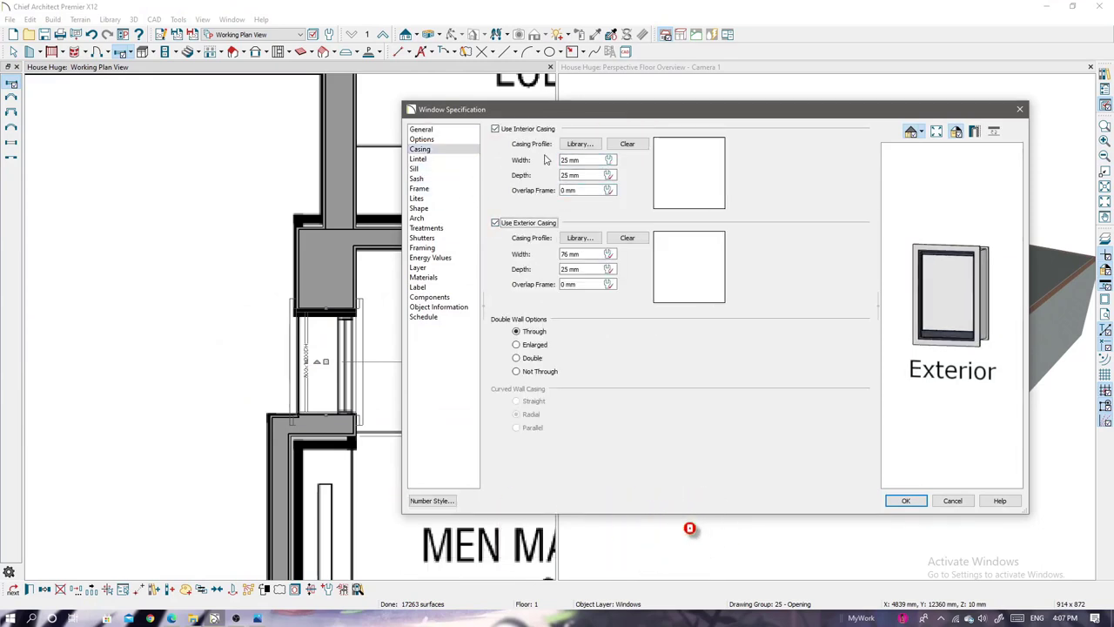
- Give the window a 2×4 muntin grid, 3300 mm height and 300 mm floor-to-bottom
click(434, 199)
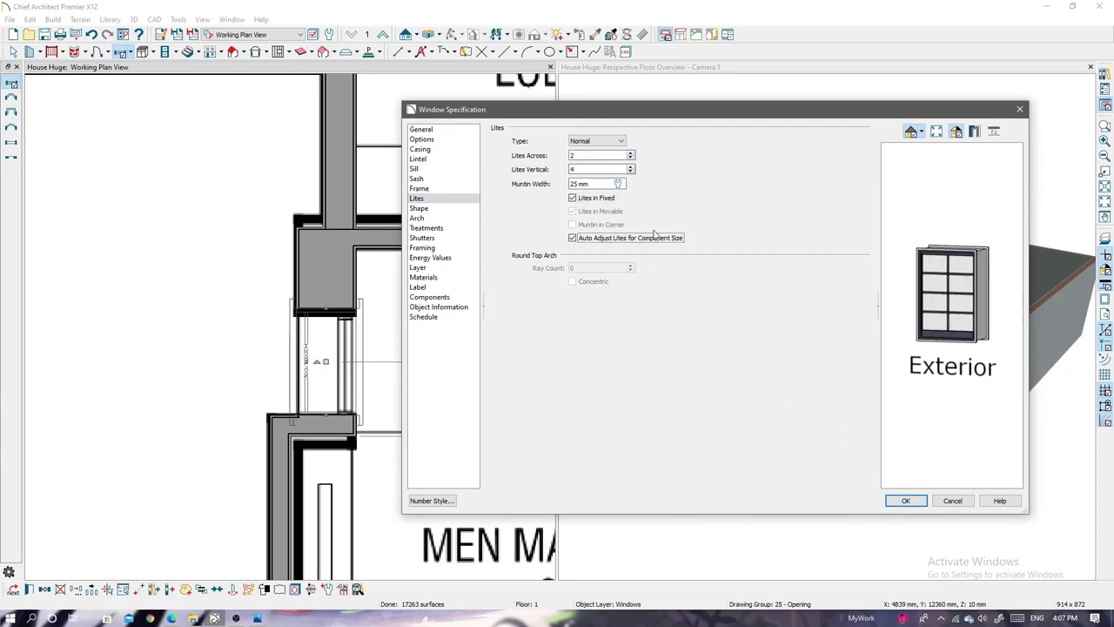
click(905, 502)
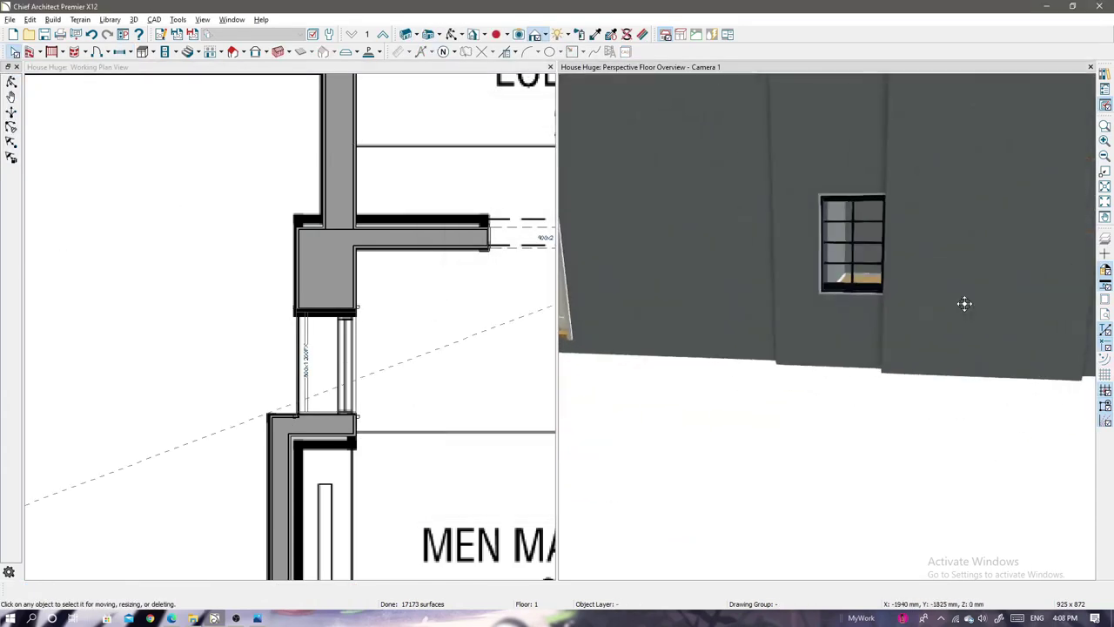
drag(865, 183, 704, 359)
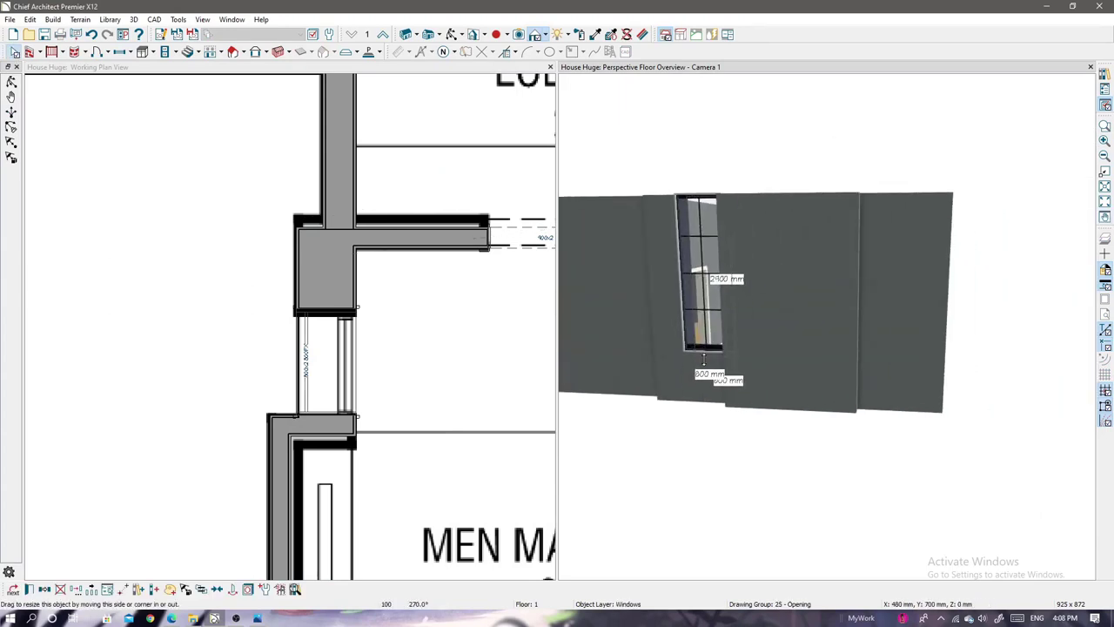
double_click(712, 348)
key(shift+Tab)
key(shift+Tab)
key(shift+Tab)
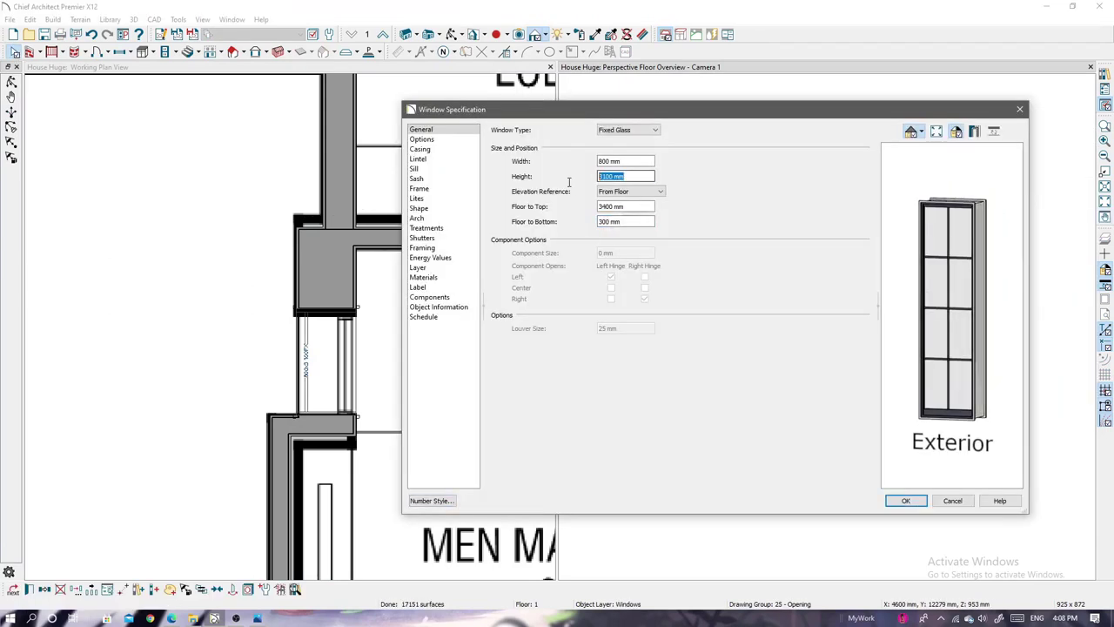
text(0)
click(641, 219)
text(0)
key(Tab)
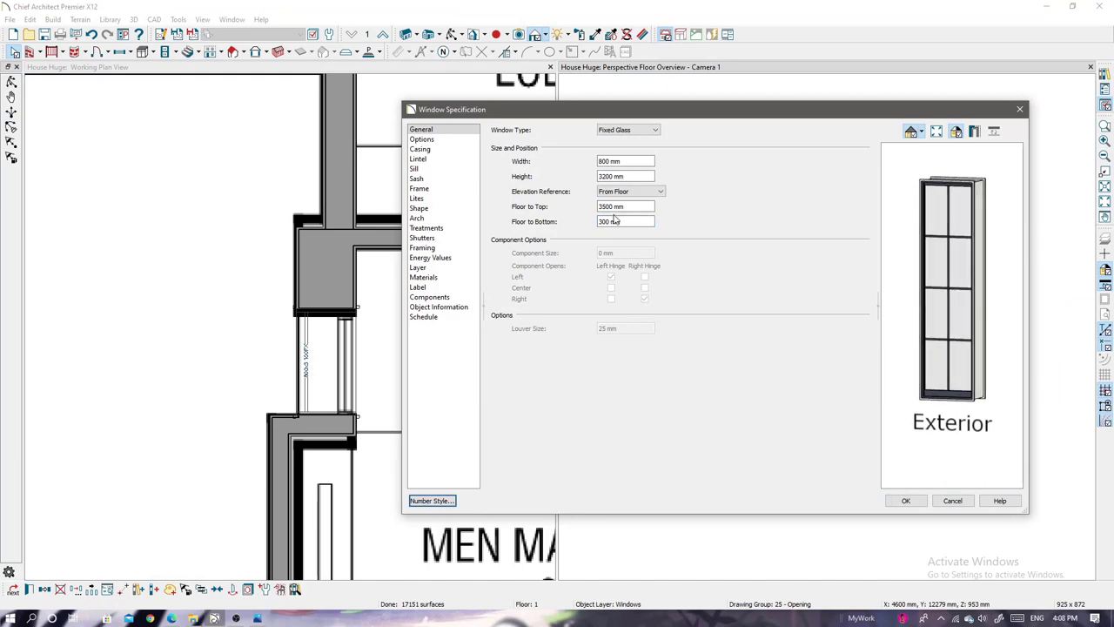
text(00)
key(Tab)
key(Return)
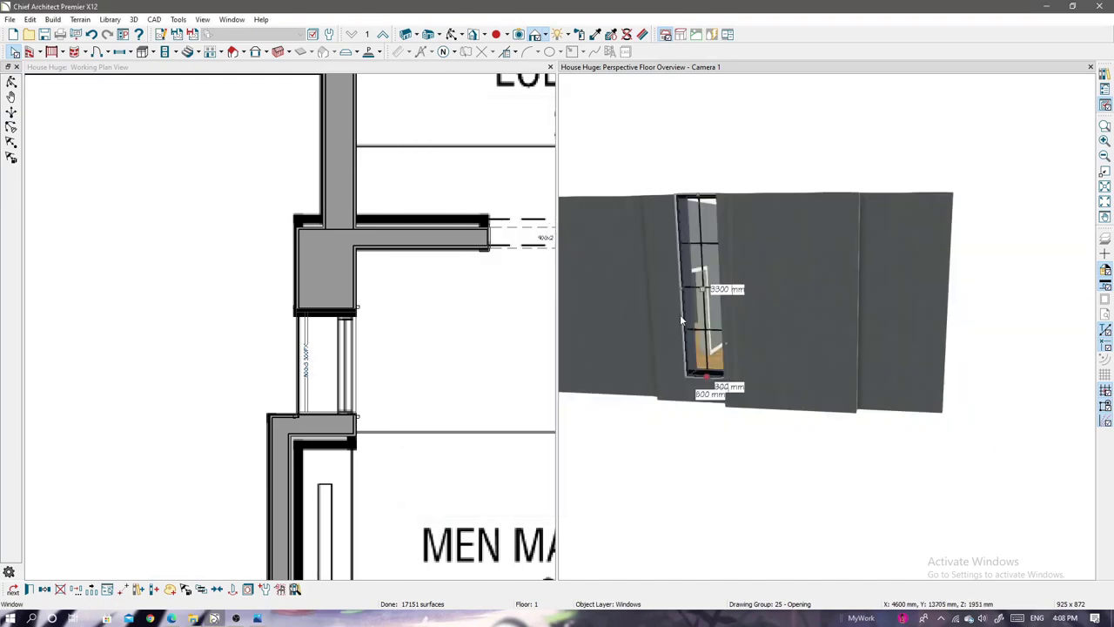
- Shift the window along the wall back to the 85 and 56 spacing
scroll(450, 415, down, 2)
scroll(534, 541, up, 3)
scroll(844, 432, up, 5)
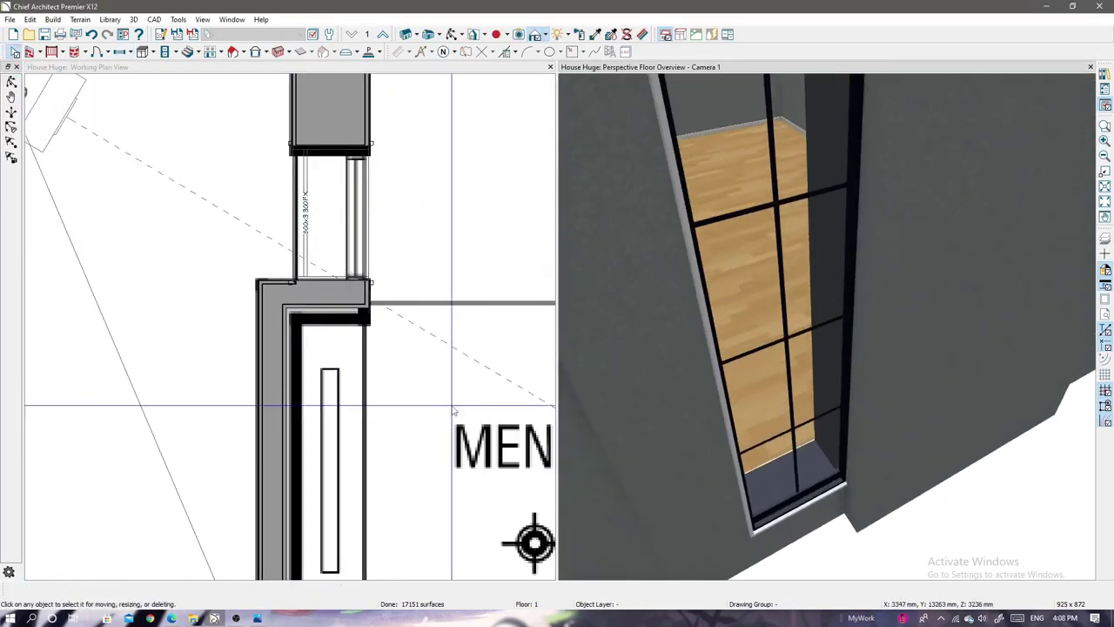
mouse_move(329, 280)
mouse_down()
mouse_move(331, 262)
mouse_move(297, 300)
mouse_up()
scroll(351, 271, up, 1)
scroll(351, 270, up, 1)
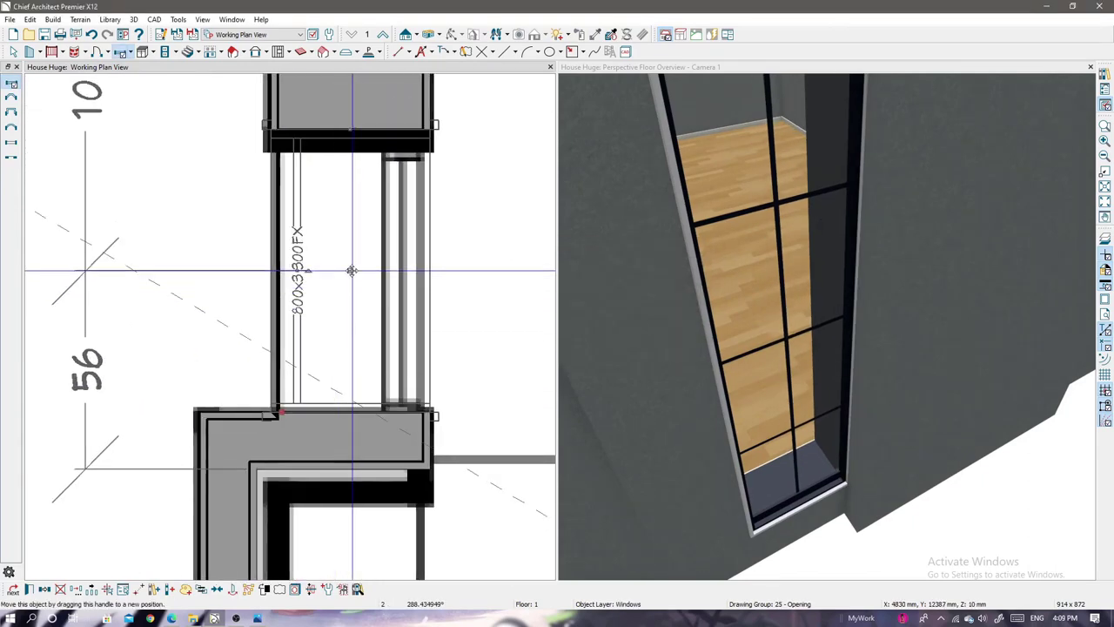
drag(350, 270, 350, 271)
- Remove the window's exterior and interior casing
double_click(350, 270)
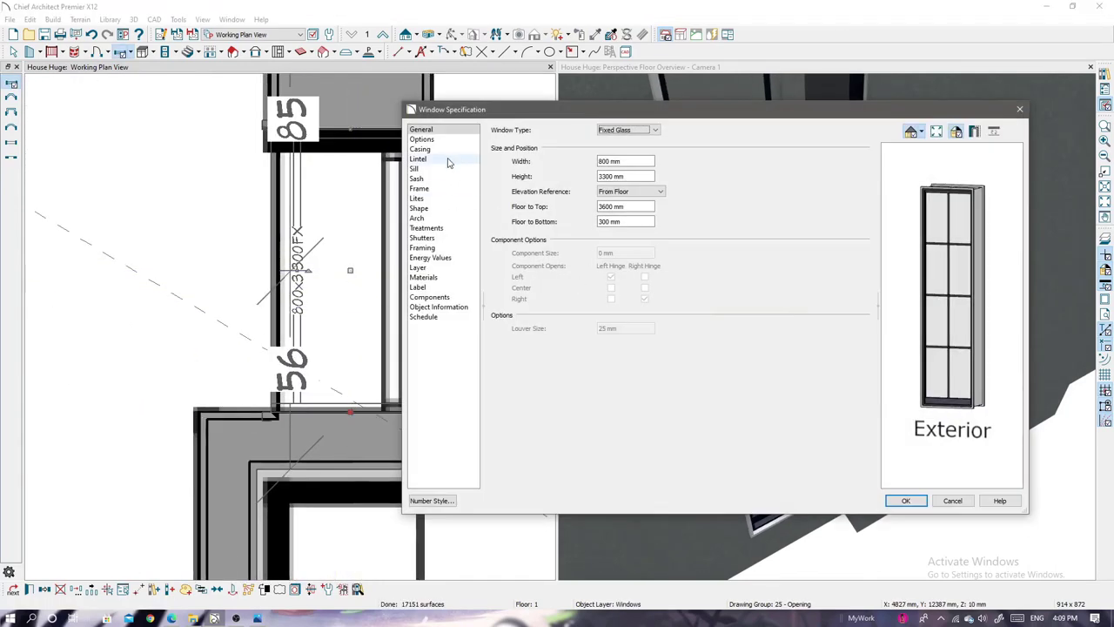
click(425, 149)
click(493, 129)
click(492, 222)
click(907, 504)
scroll(332, 424, down, 1)
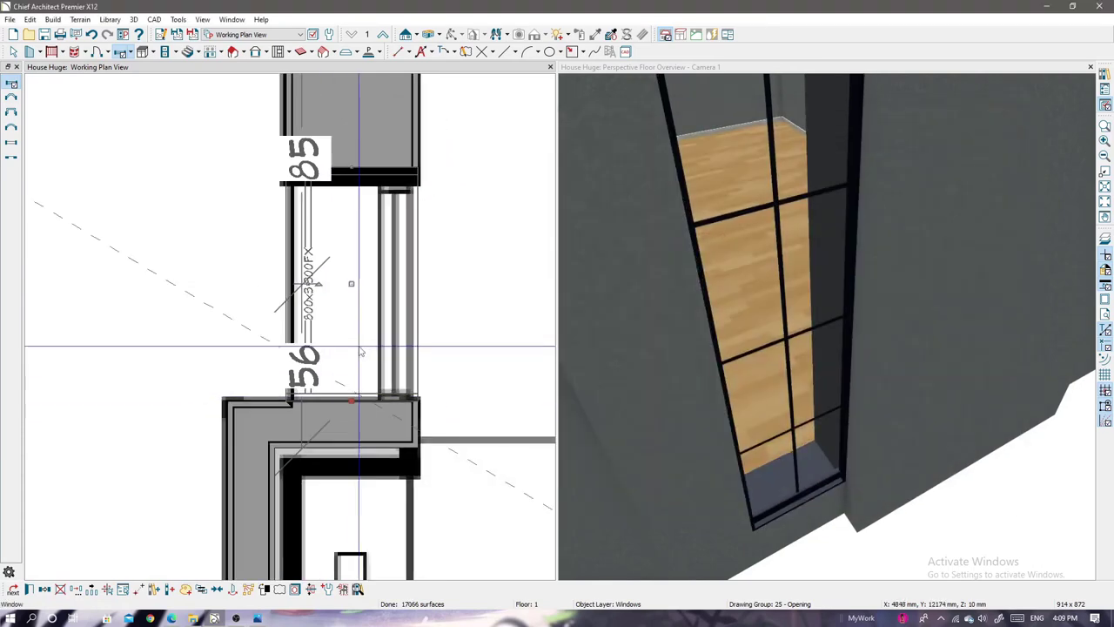
scroll(261, 305, down, 2)
scroll(144, 122, up, 1)
- Paste a copy of the tall window into the MEN MAJLIS wall
click(45, 591)
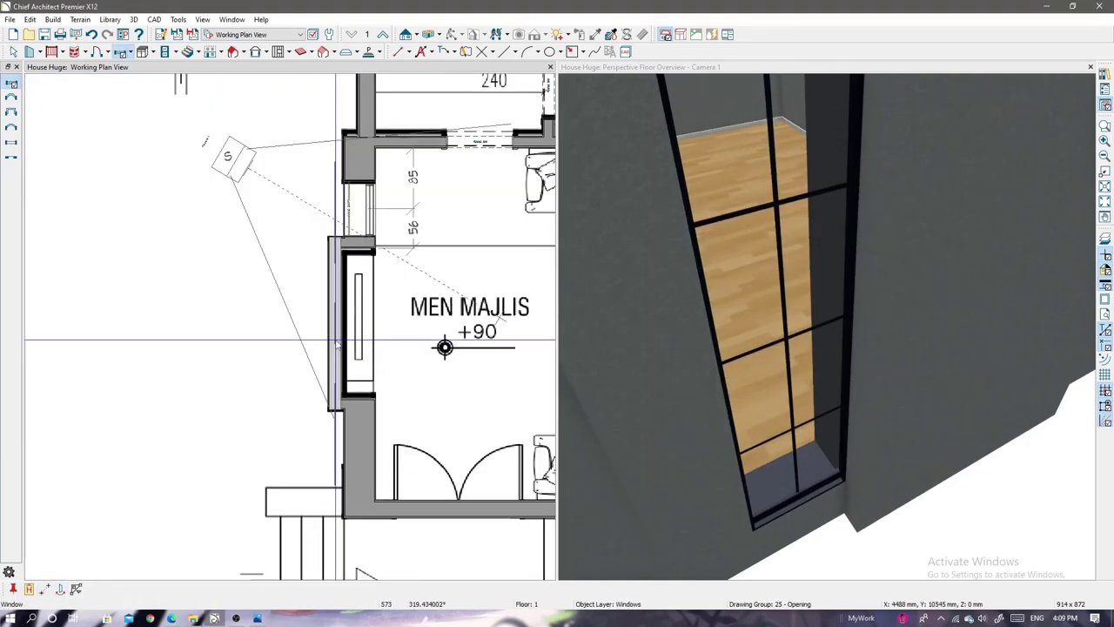
click(344, 325)
drag(722, 459, 877, 432)
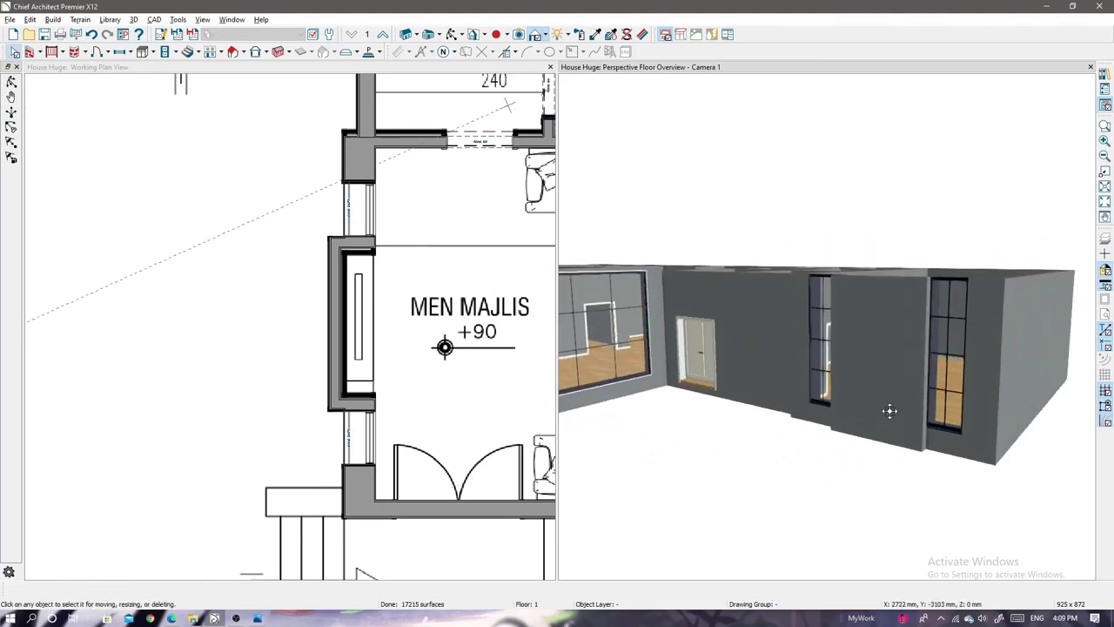
scroll(877, 433, down, 5)
- Turn on exterior casing for both wide windows and save this as the window default
double_click(692, 387)
click(419, 149)
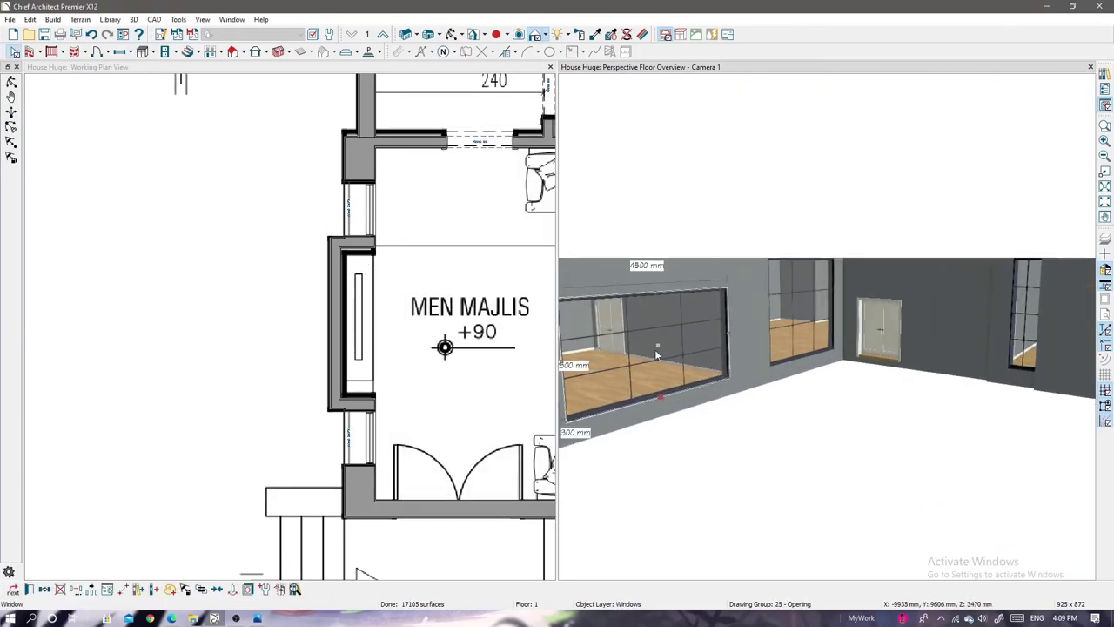
double_click(654, 349)
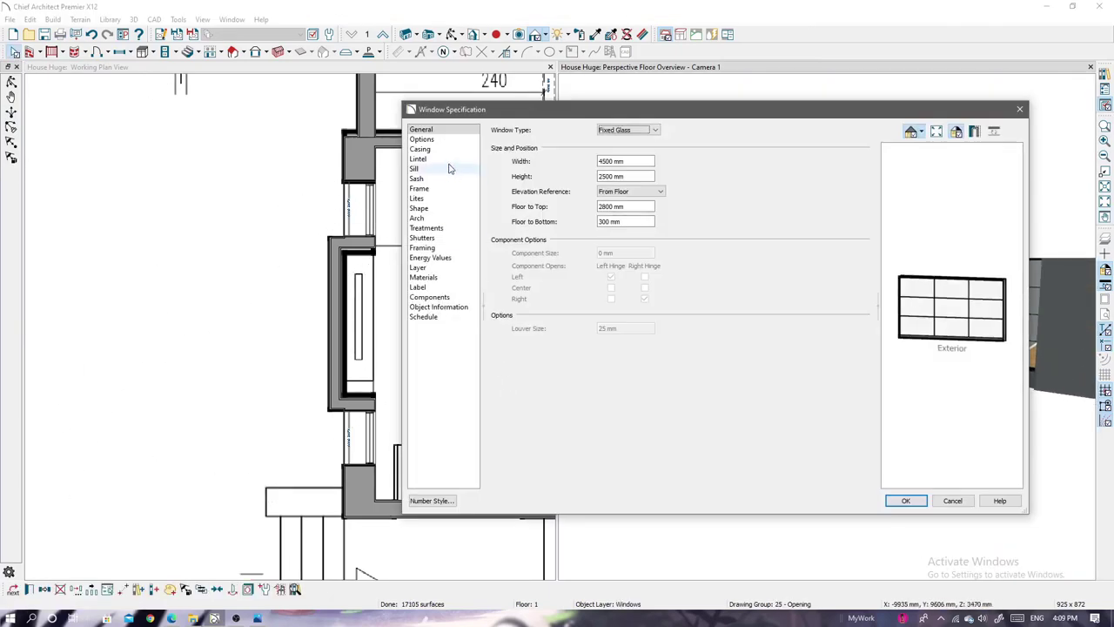
click(419, 149)
click(495, 223)
click(919, 504)
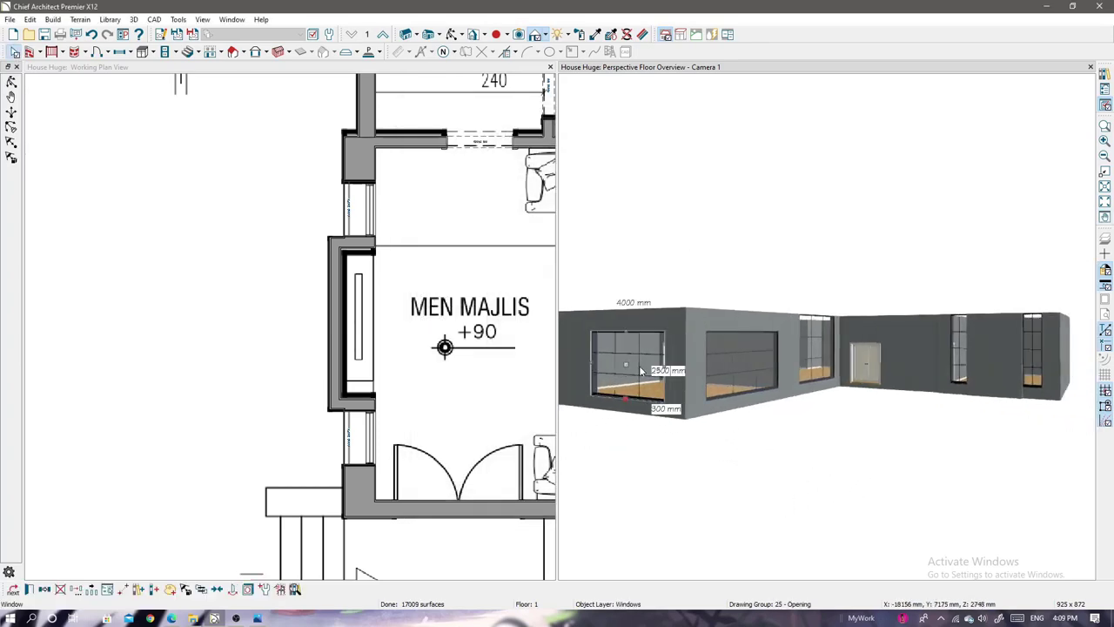
double_click(659, 313)
click(419, 149)
click(495, 223)
click(907, 502)
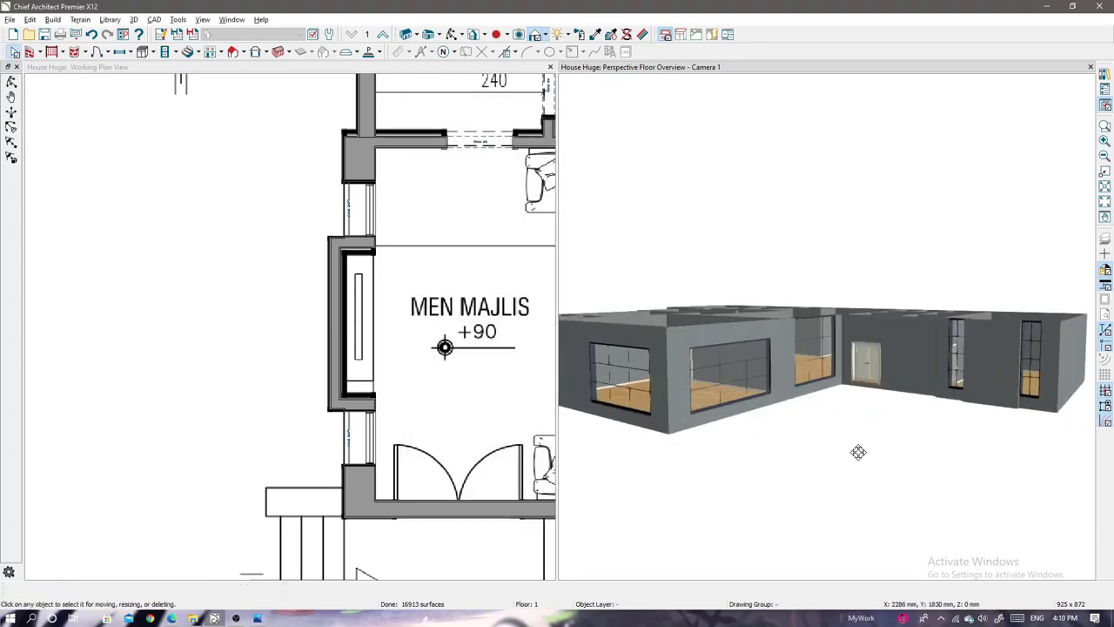
click(265, 589)
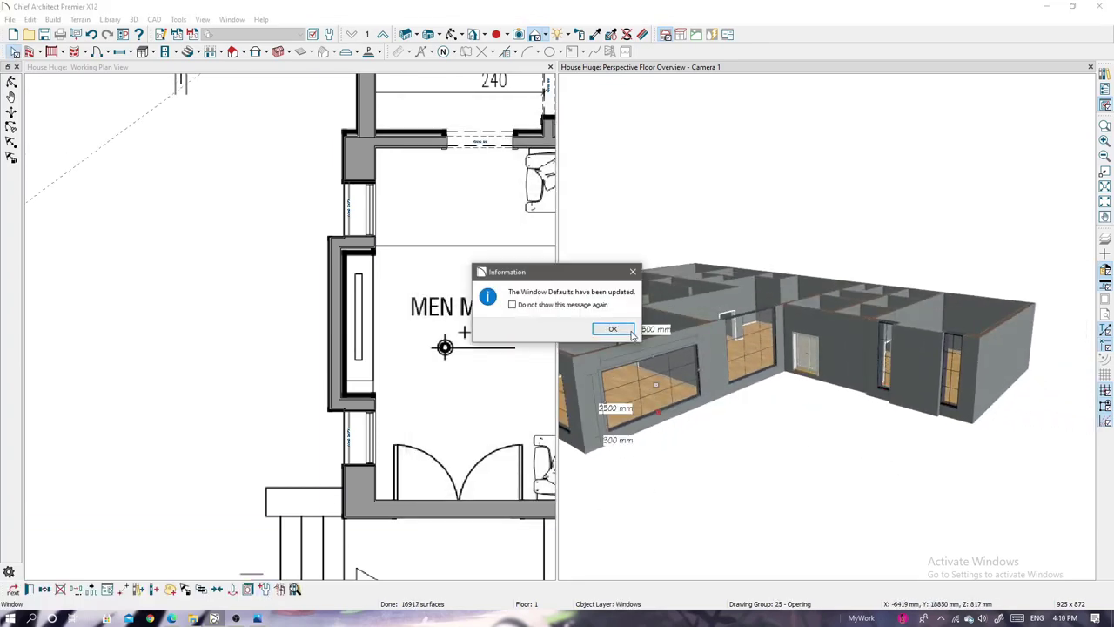
click(607, 320)
- Compare the plan against the reference house render
scroll(302, 421, down, 2)
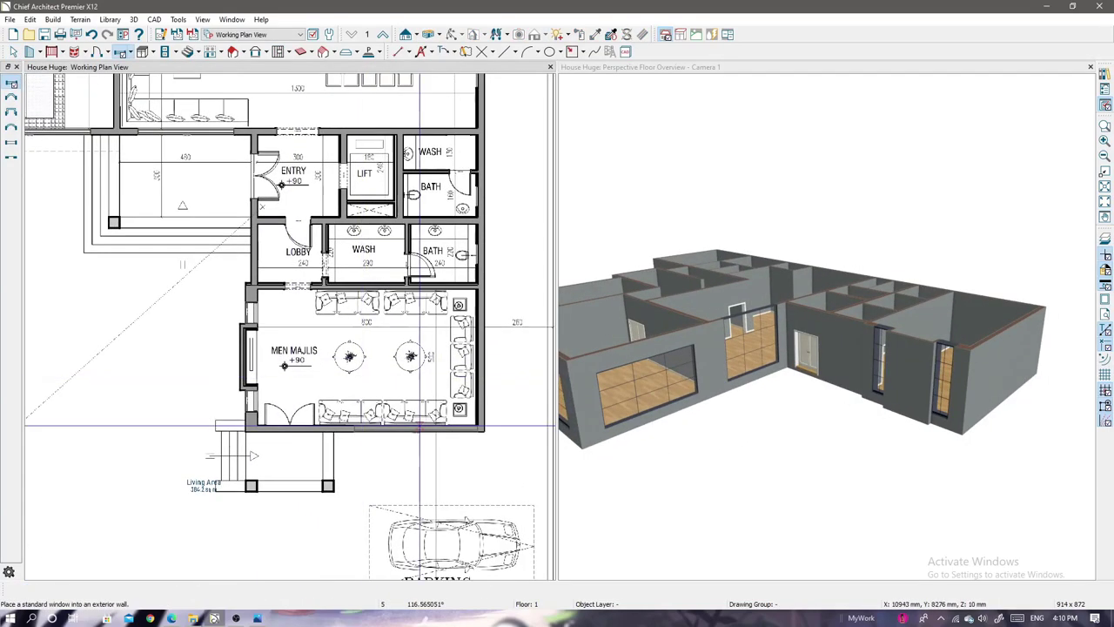
scroll(510, 443, up, 4)
key(Escape)
scroll(365, 493, down, 1)
click(364, 493)
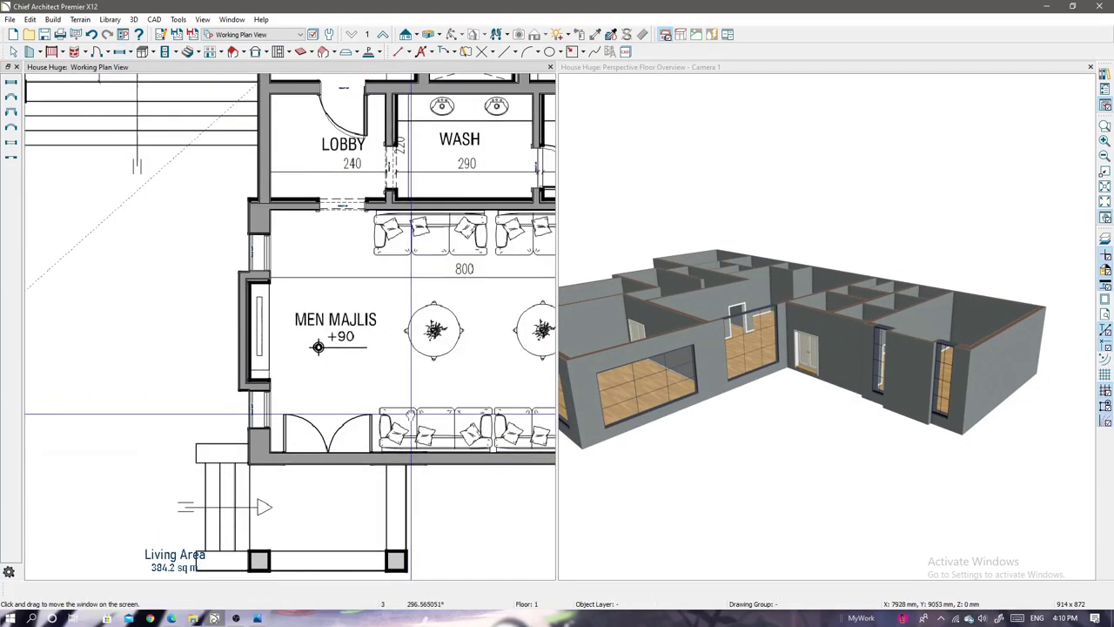
click(258, 619)
click(259, 619)
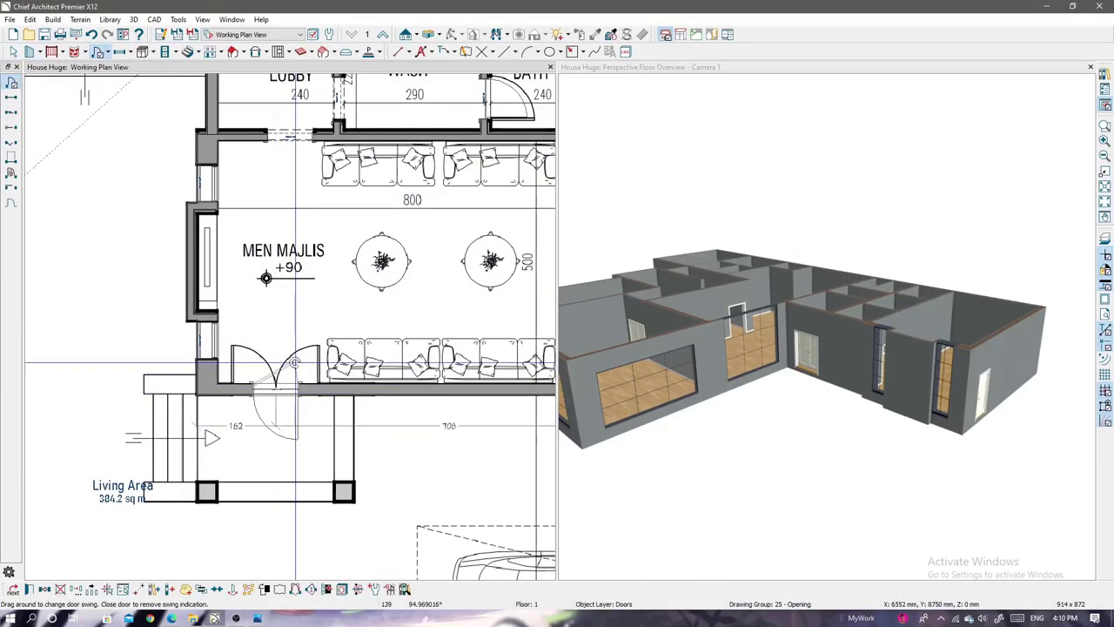
- Place a hinged door in the room's bottom wall and adjust its width
click(281, 379)
drag(319, 390, 247, 386)
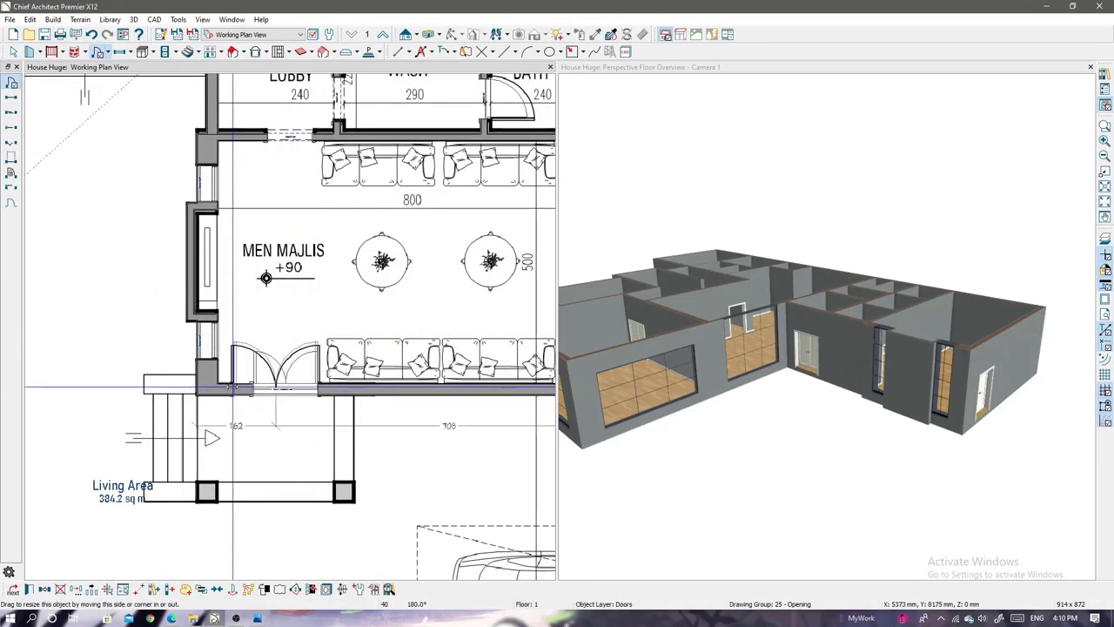
double_click(233, 385)
key(Escape)
- Add a standard window to the bottom wall, widened toward the left
middle_drag(362, 425, 228, 424)
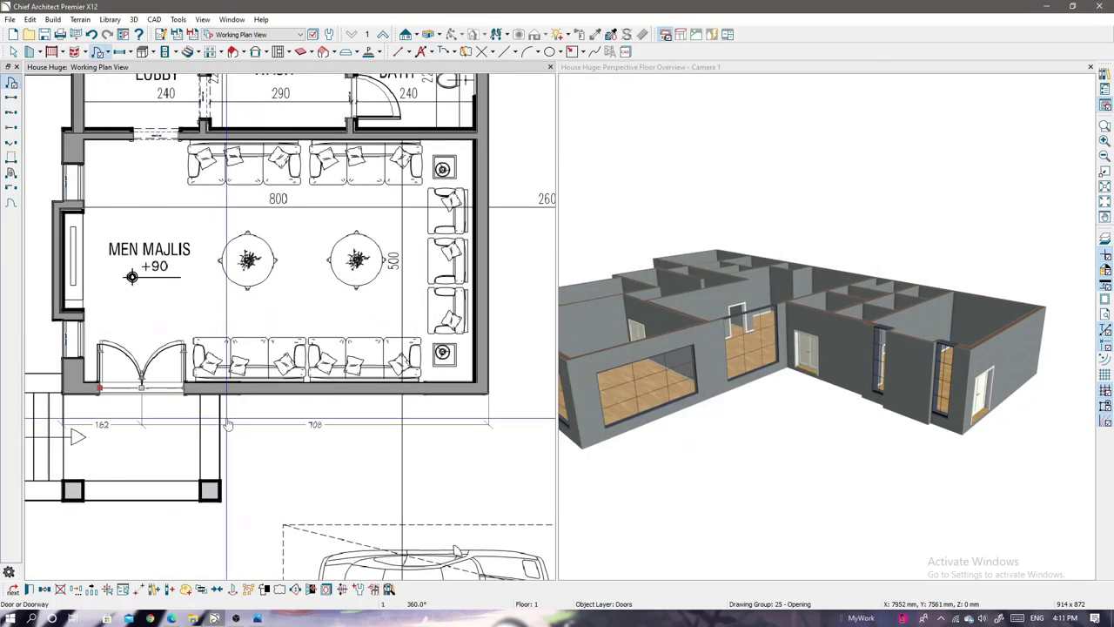
key(w)
click(433, 389)
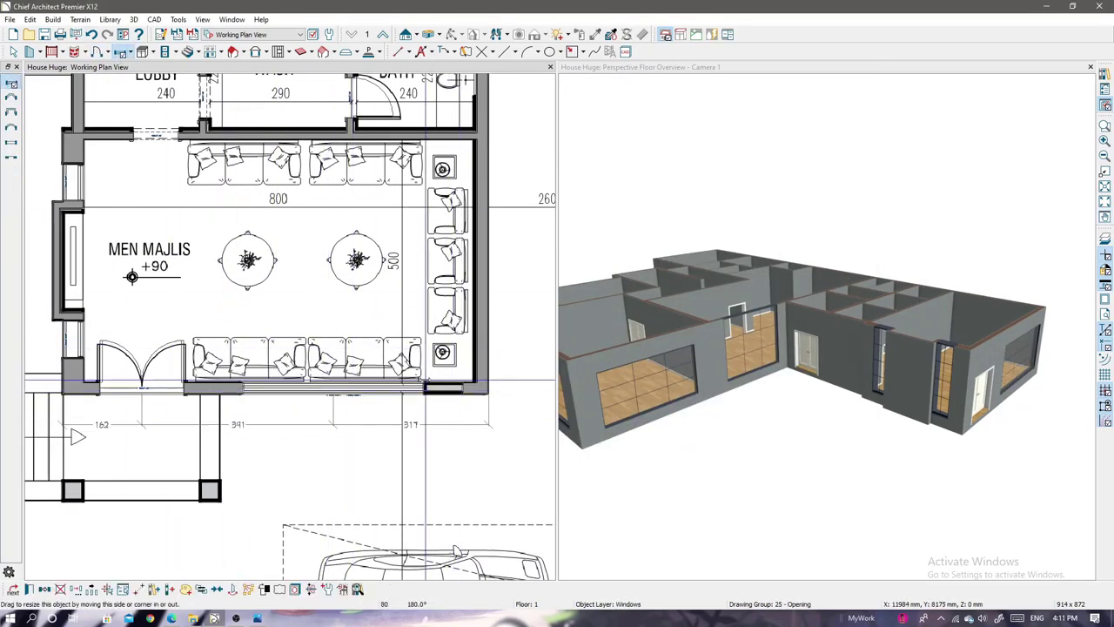
drag(424, 389, 242, 389)
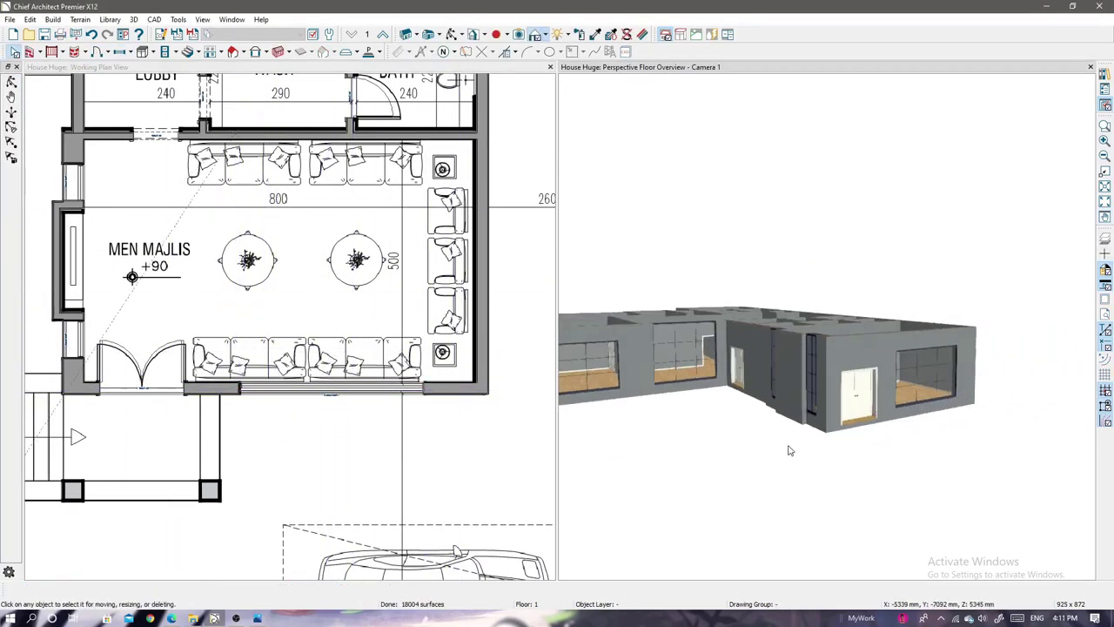
- Orbit the 3D overview to a high top-down view of the house
scroll(447, 429, down, 1)
scroll(448, 429, down, 3)
scroll(313, 404, up, 3)
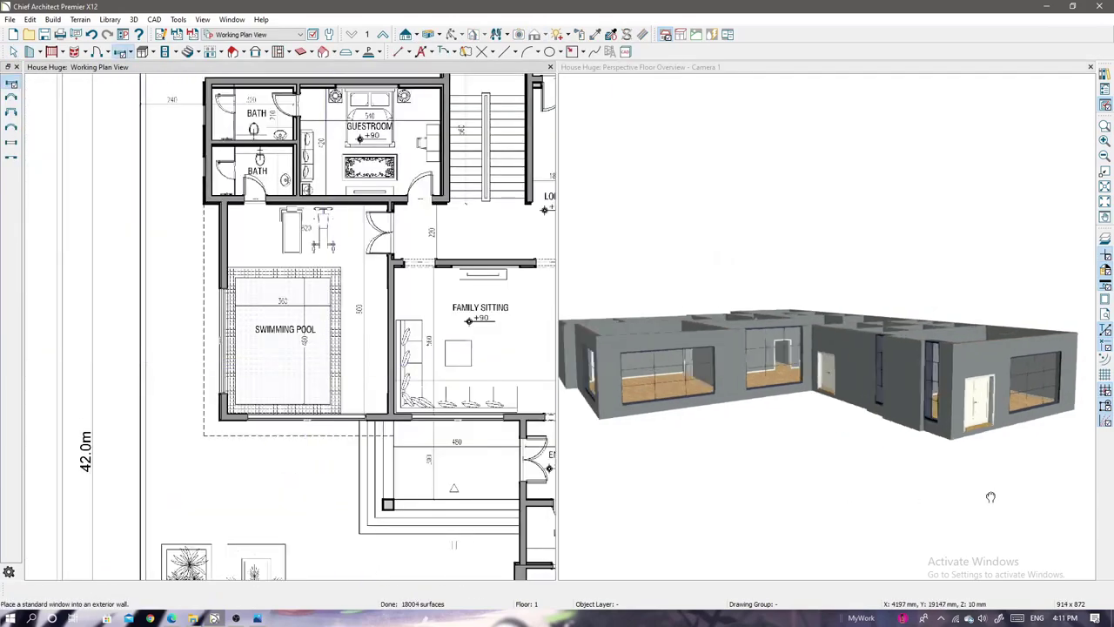
scroll(131, 408, up, 2)
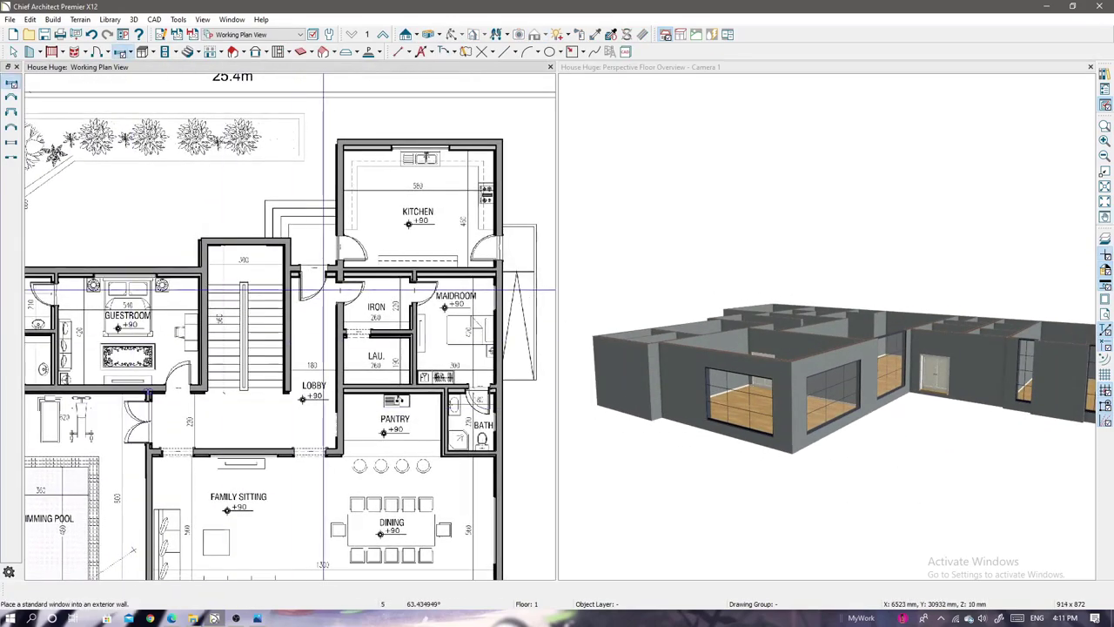
scroll(428, 372, down, 2)
scroll(429, 371, up, 3)
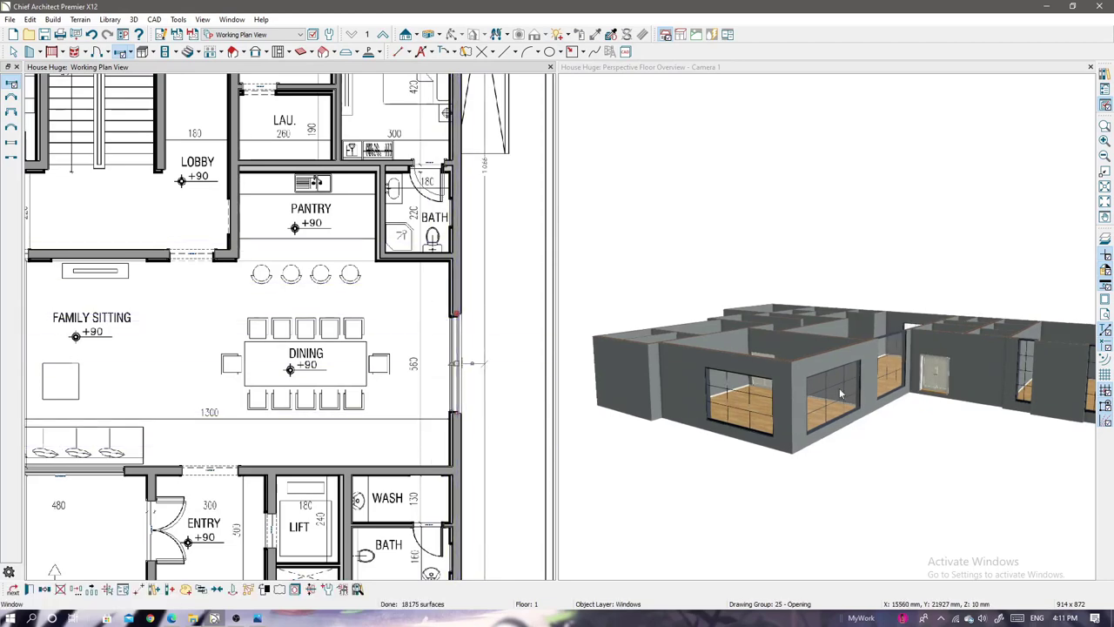
mouse_move(839, 387)
middle_down()
mouse_move(857, 349)
mouse_move(896, 343)
middle_up()
scroll(360, 341, down, 3)
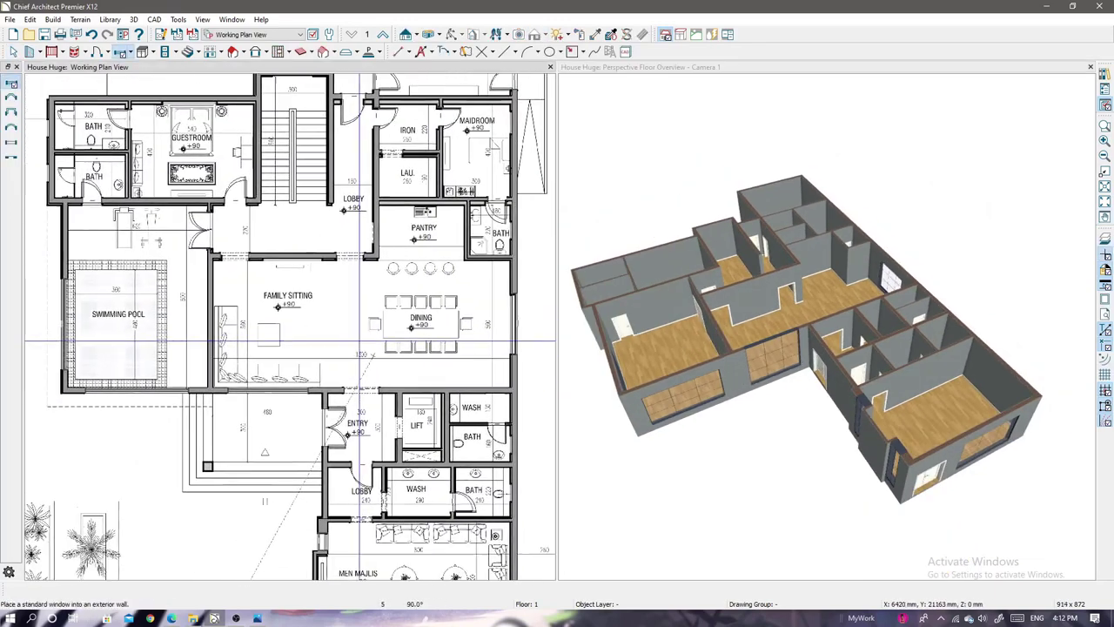
- Slide the bath window along the left wall and raise its bottom edge to shorten it
scroll(225, 355, up, 3)
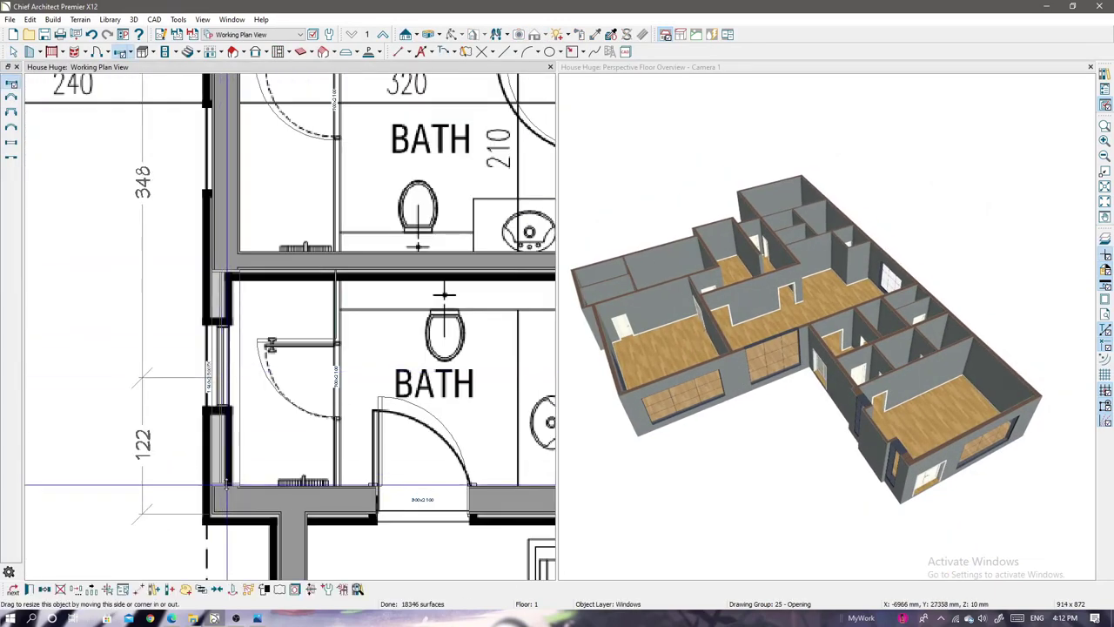
drag(227, 483, 231, 374)
scroll(234, 373, up, 3)
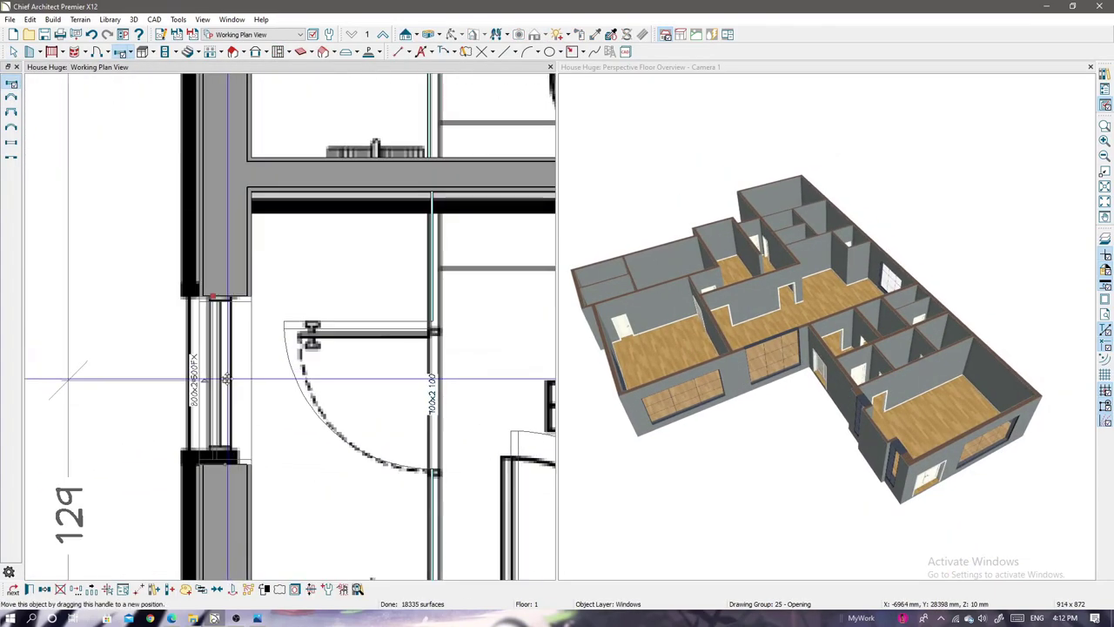
scroll(703, 368, up, 5)
click(799, 420)
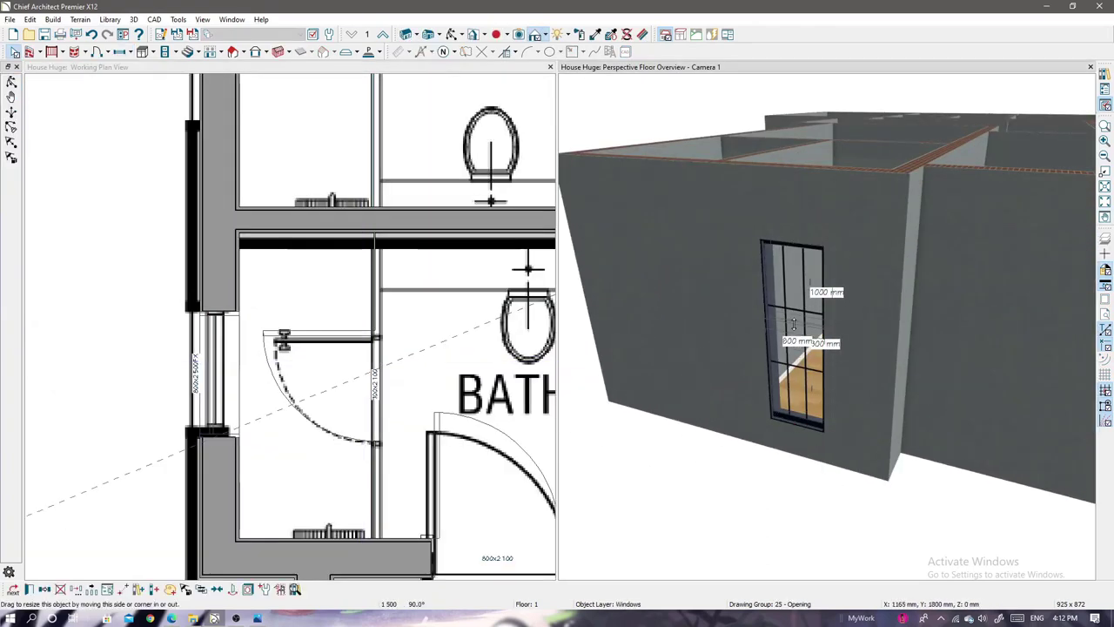
drag(792, 325, 793, 324)
middle_drag(720, 477, 762, 470)
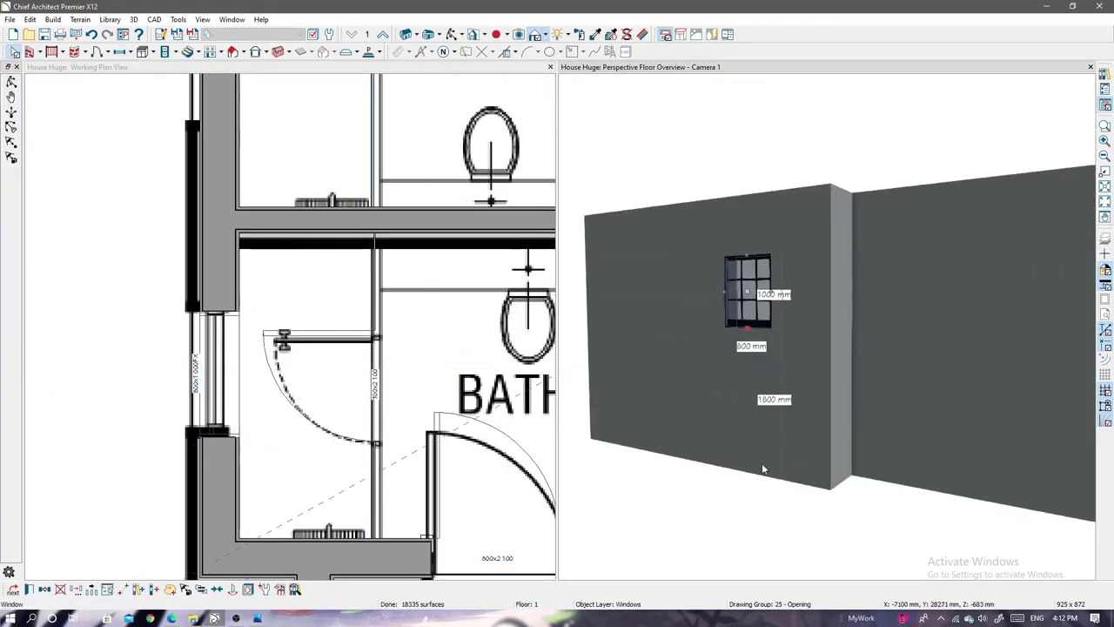
- Change the bath window's type to Double Hopper and check its lites settings
double_click(746, 293)
click(626, 129)
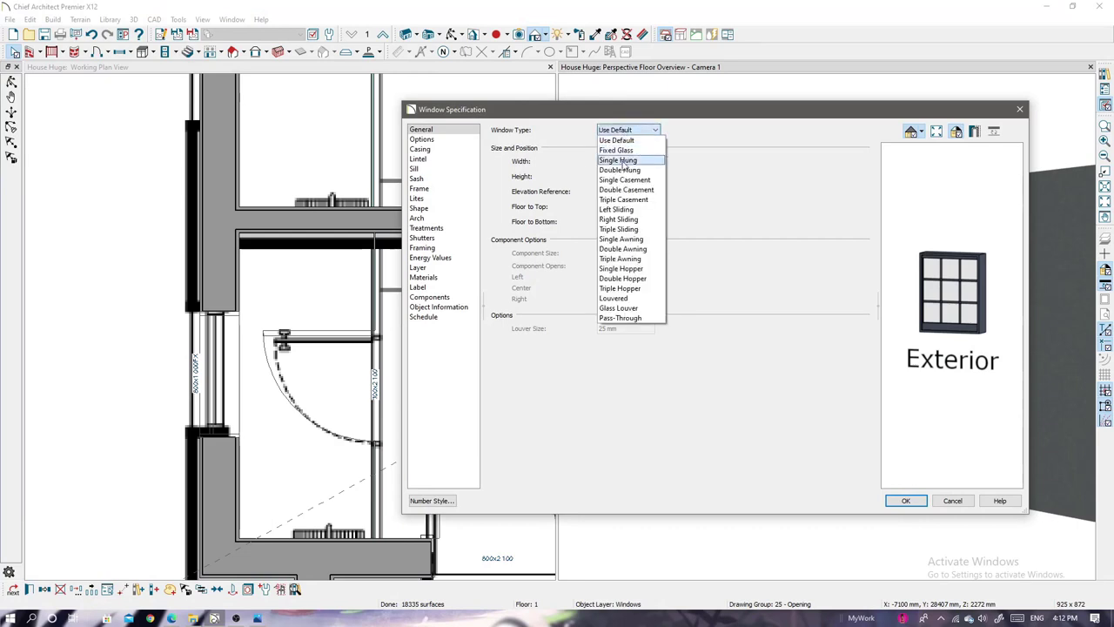
click(620, 168)
click(418, 199)
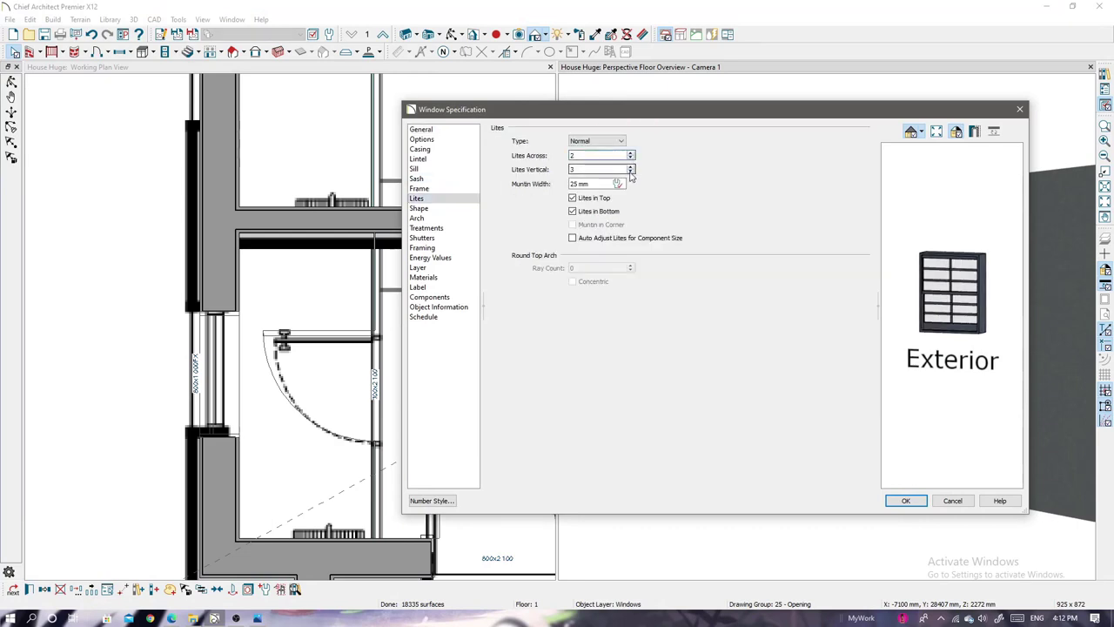
click(421, 129)
click(626, 129)
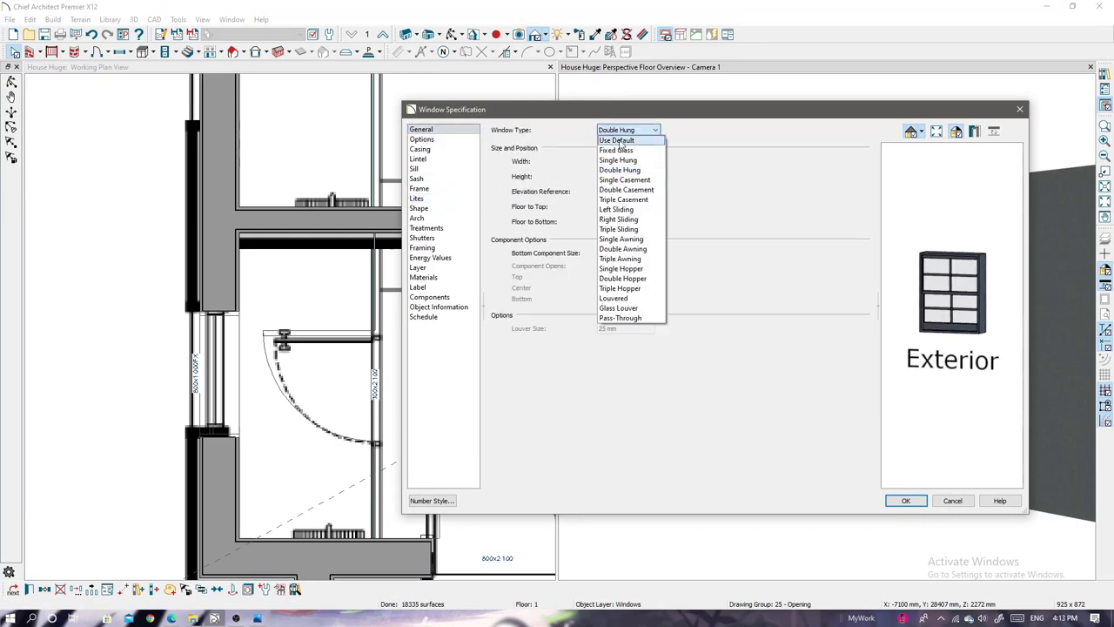
click(633, 248)
click(626, 129)
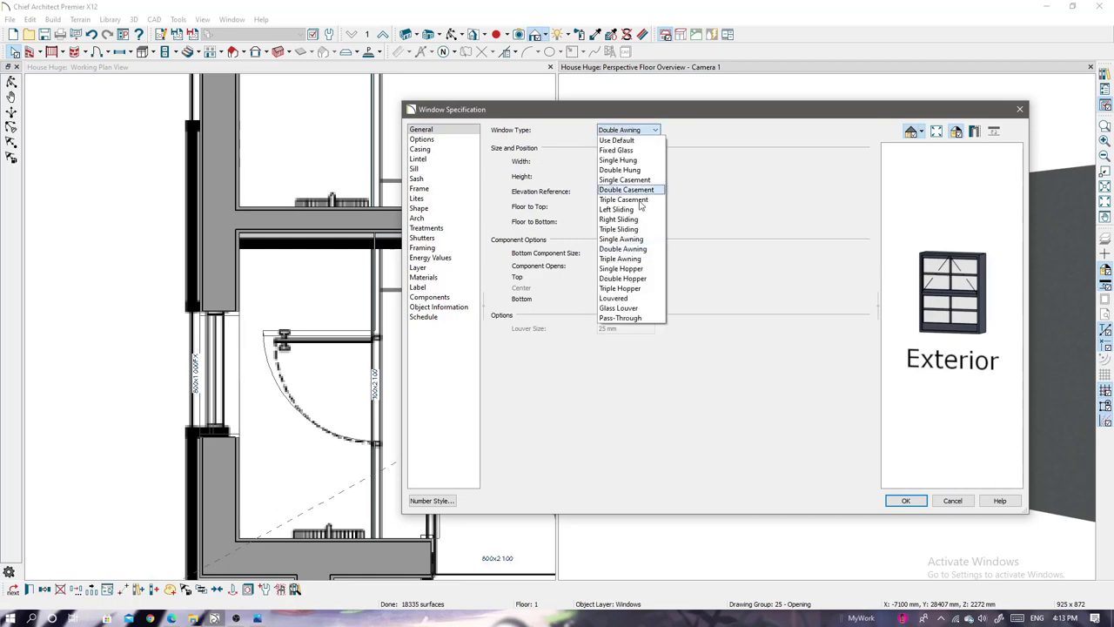
click(633, 281)
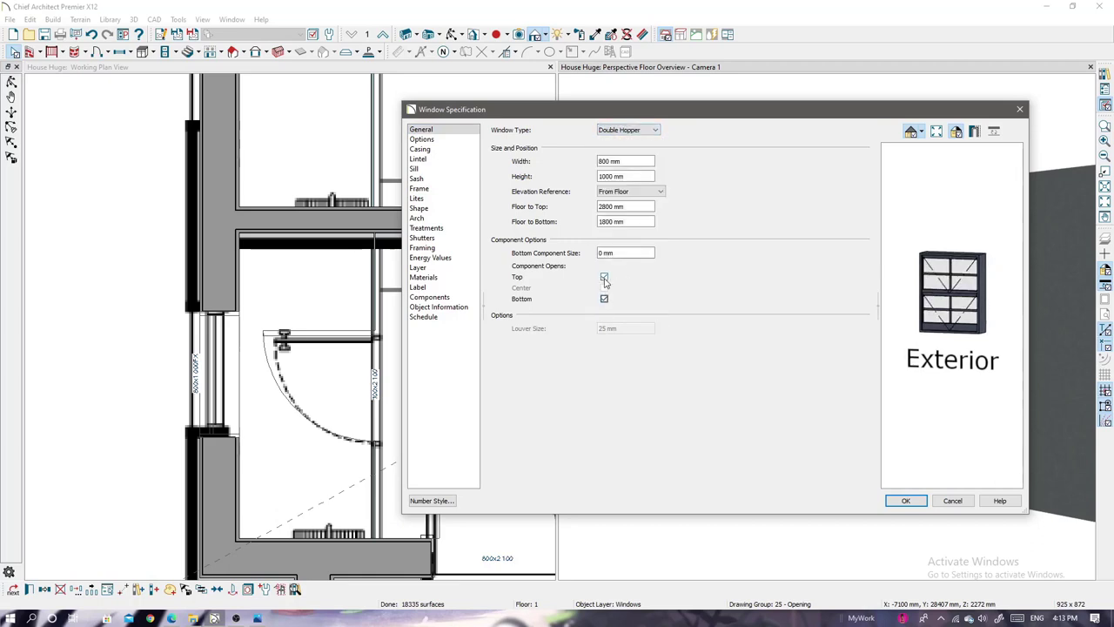
click(416, 199)
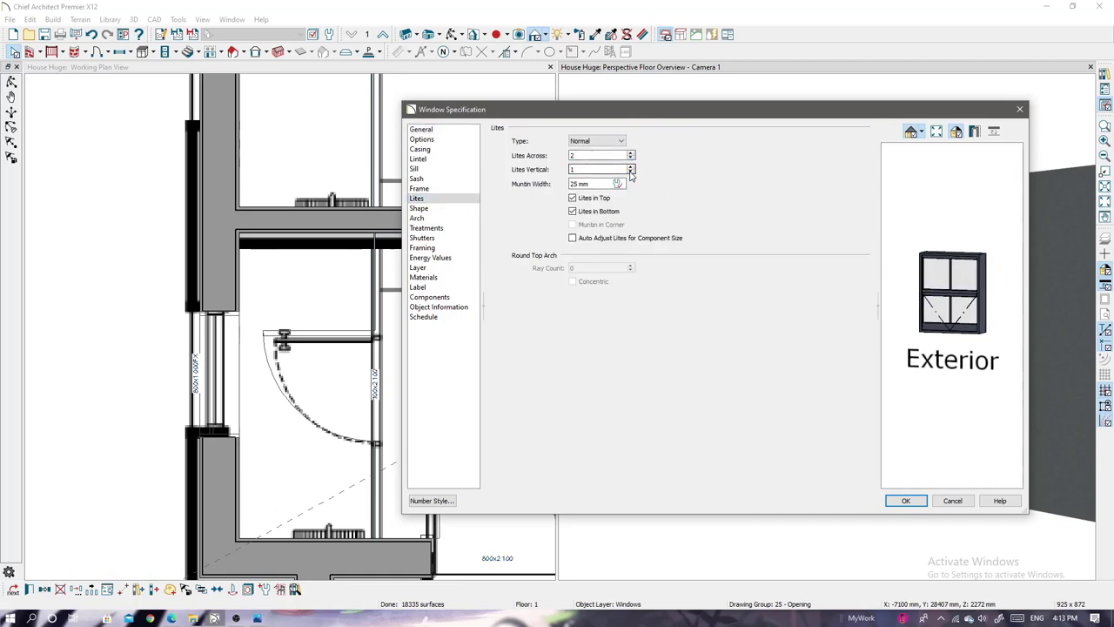
click(466, 131)
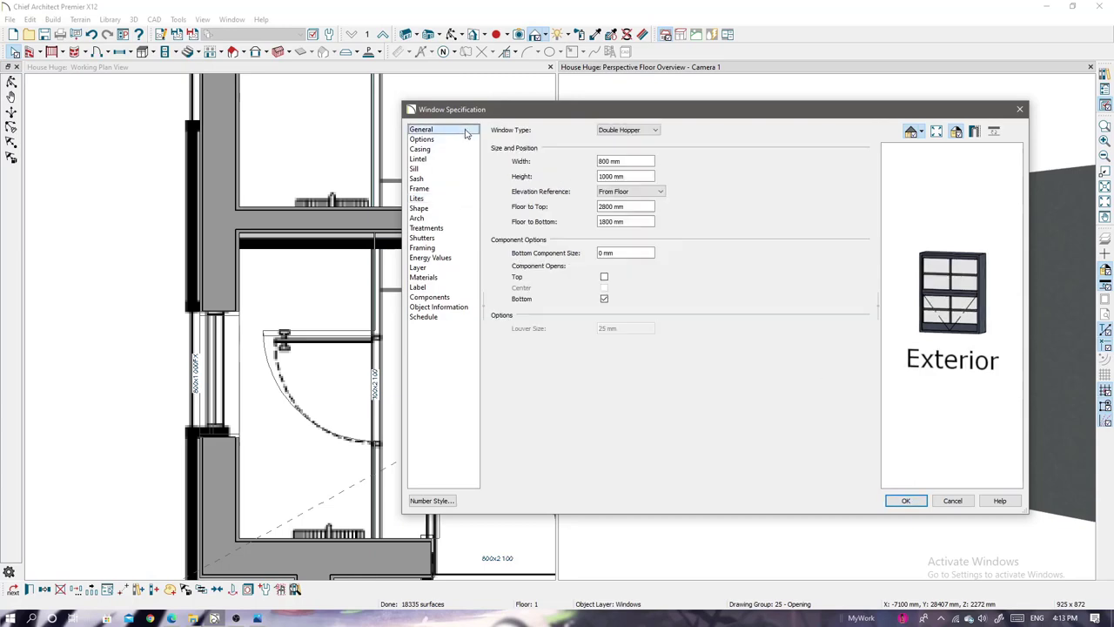
click(905, 502)
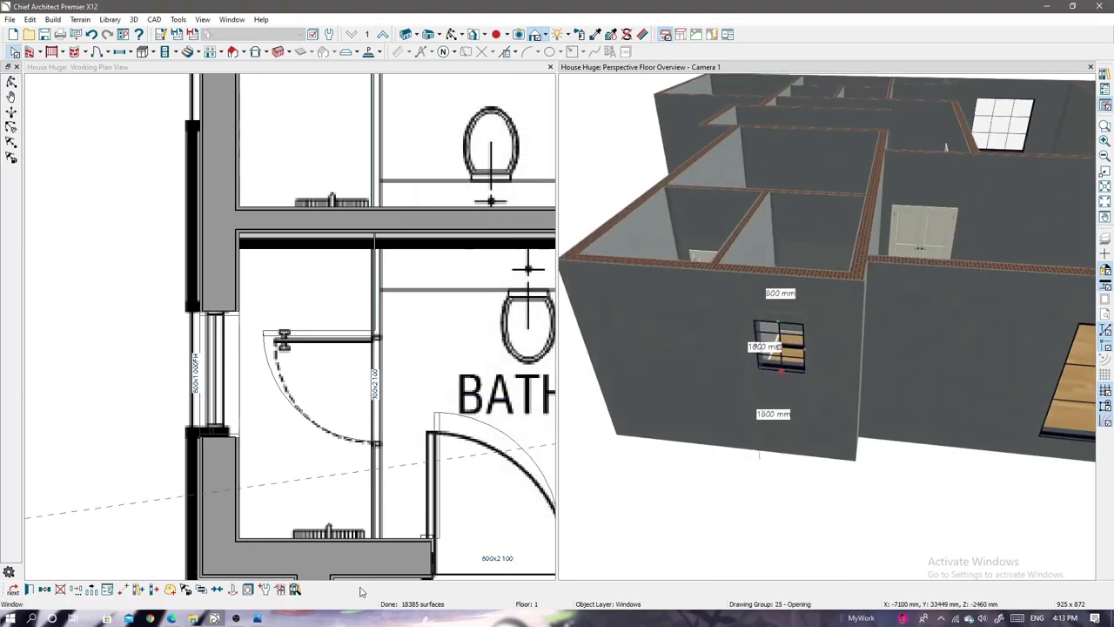
- Dismiss the window defaults notice
click(612, 328)
scroll(345, 288, down, 1)
scroll(346, 287, down, 2)
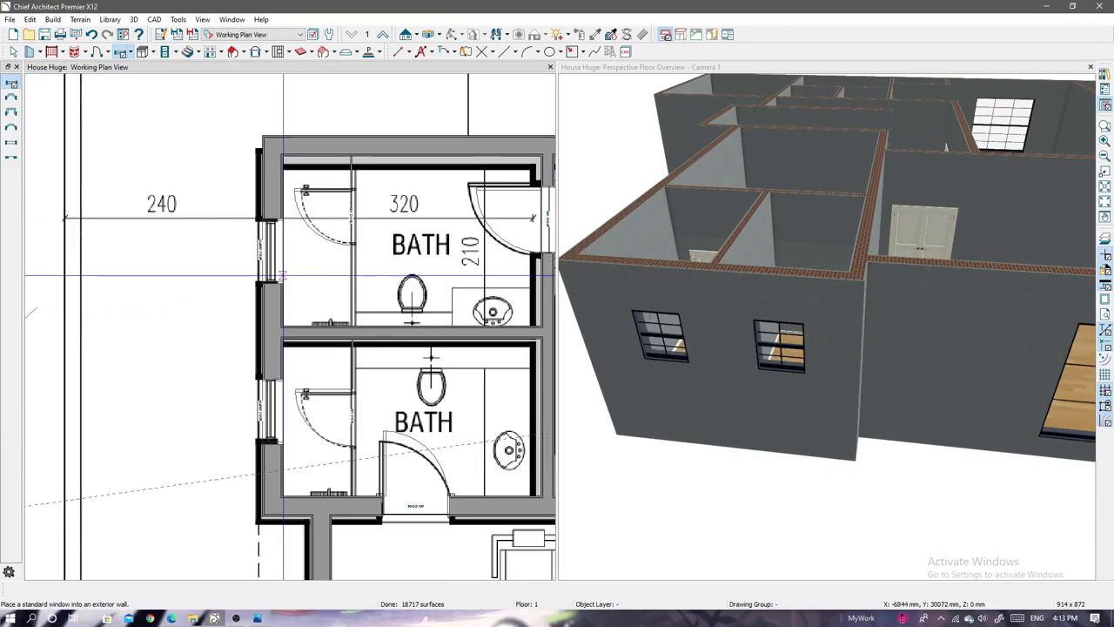
scroll(345, 287, down, 2)
scroll(345, 287, down, 2)
scroll(467, 329, up, 5)
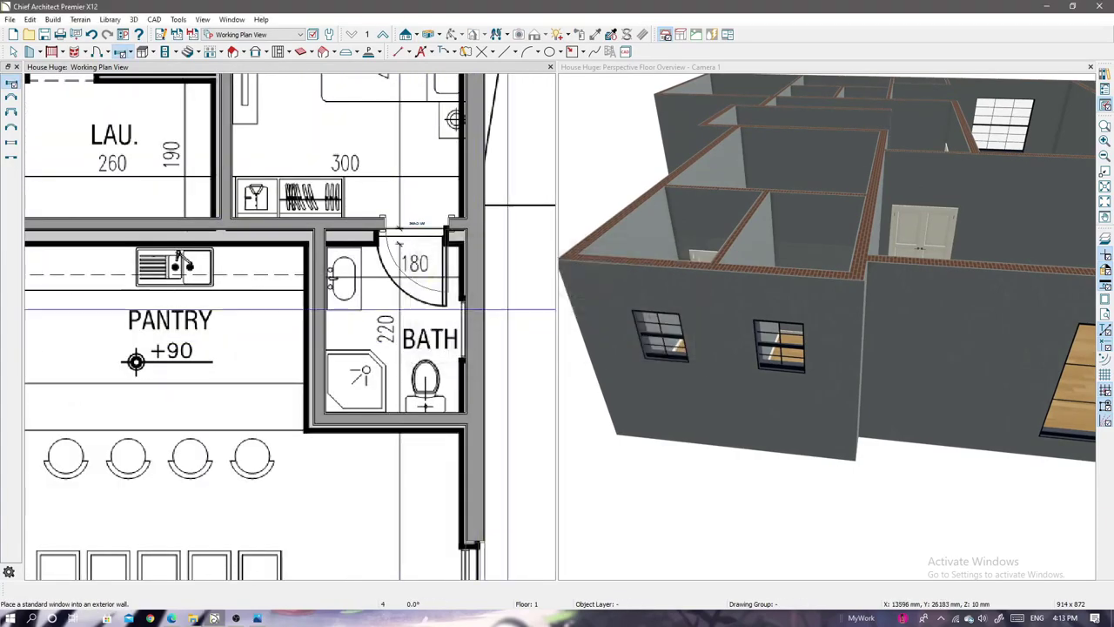
scroll(468, 329, down, 2)
scroll(348, 327, down, 1)
scroll(162, 324, down, 3)
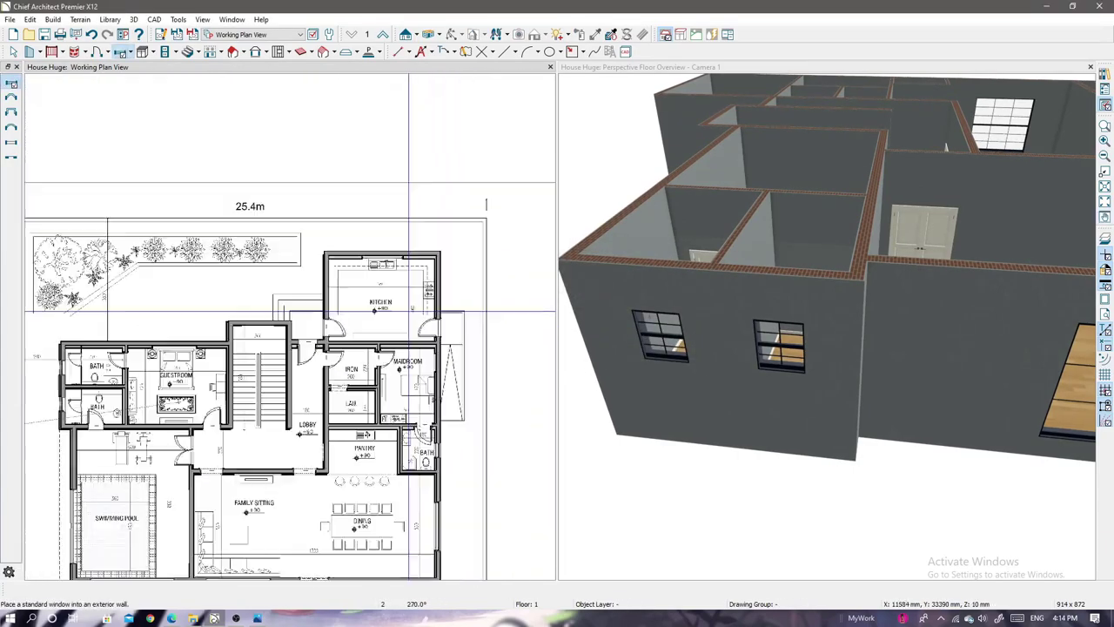
click(122, 439)
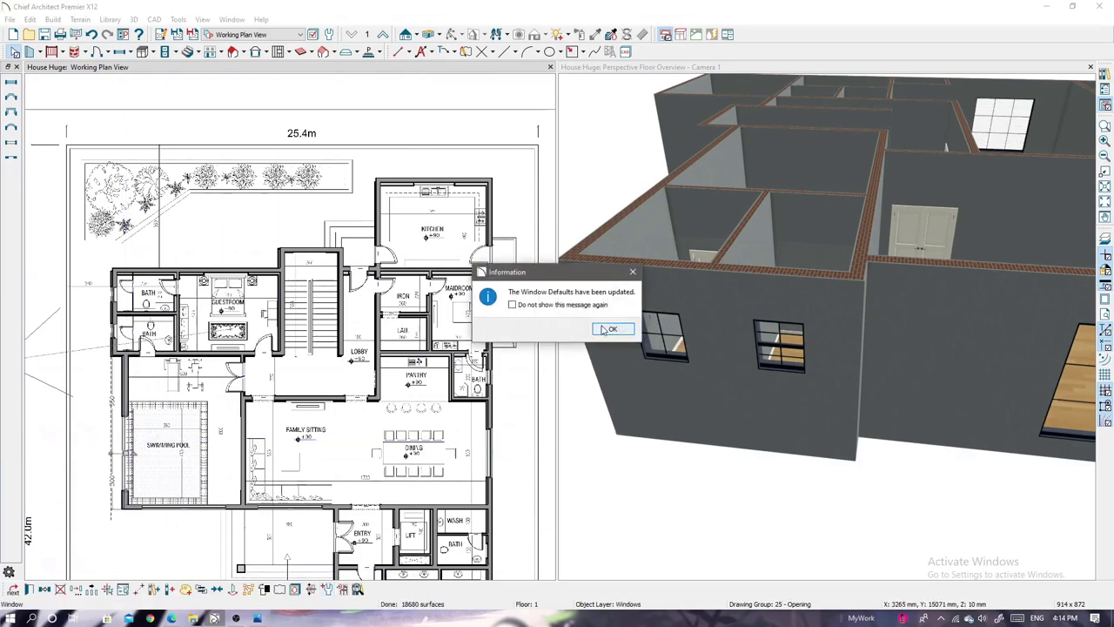
key(Return)
- Place a 300-wide window in the stairwell's top wall, shifted to the right
scroll(305, 250, up, 3)
click(315, 264)
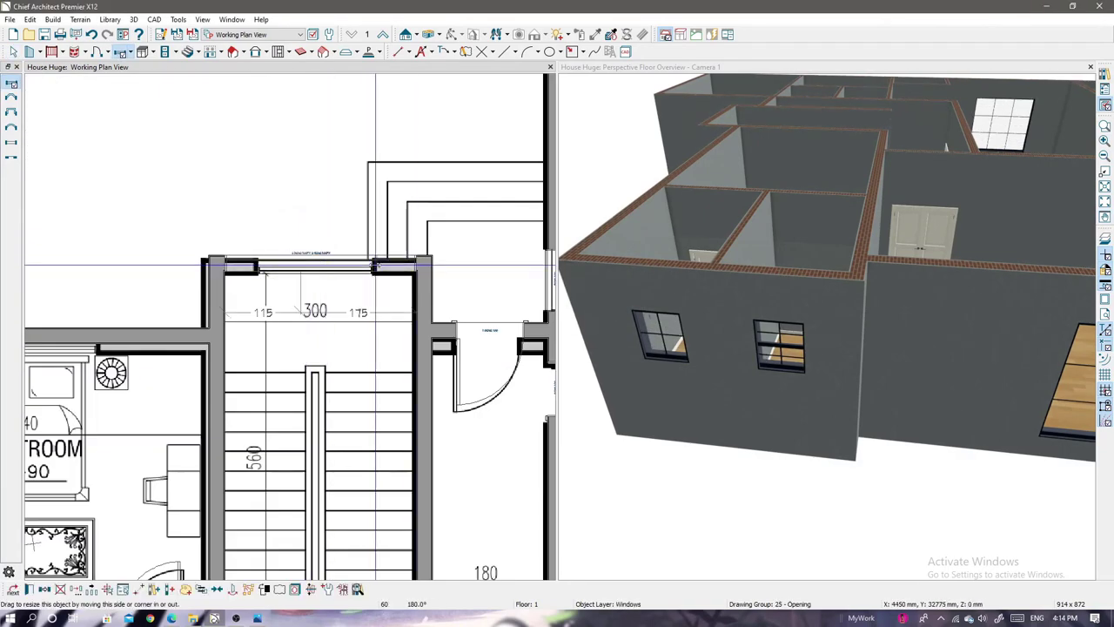
scroll(335, 275, up, 2)
drag(258, 255, 278, 254)
scroll(279, 254, down, 4)
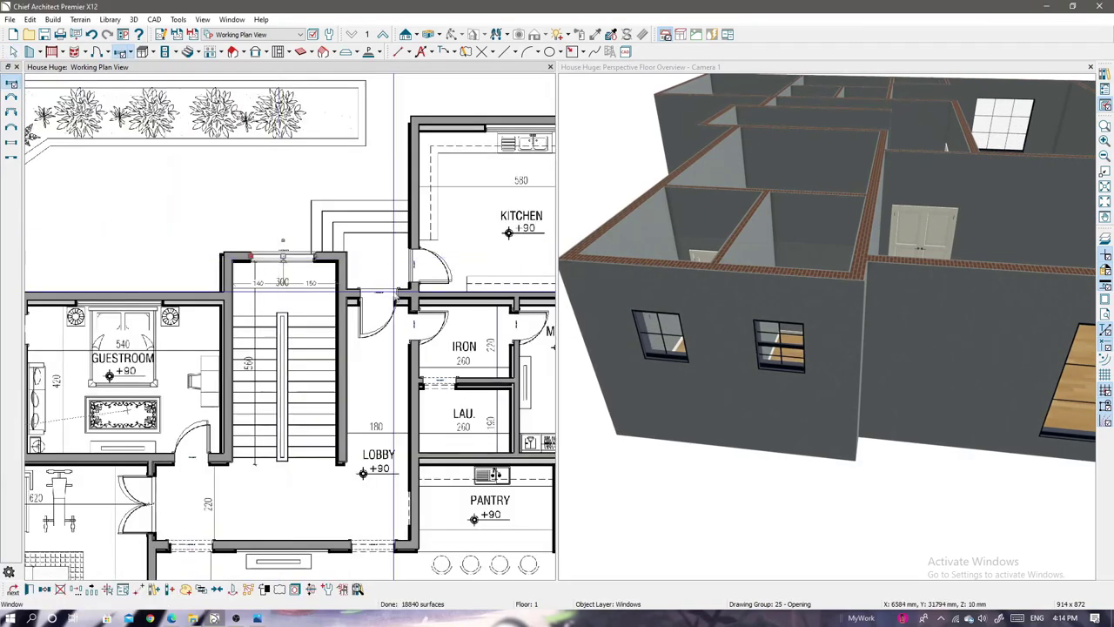
- Add a window to the maid room wall
middle_drag(393, 291, 402, 167)
scroll(435, 335, down, 2)
scroll(418, 339, down, 2)
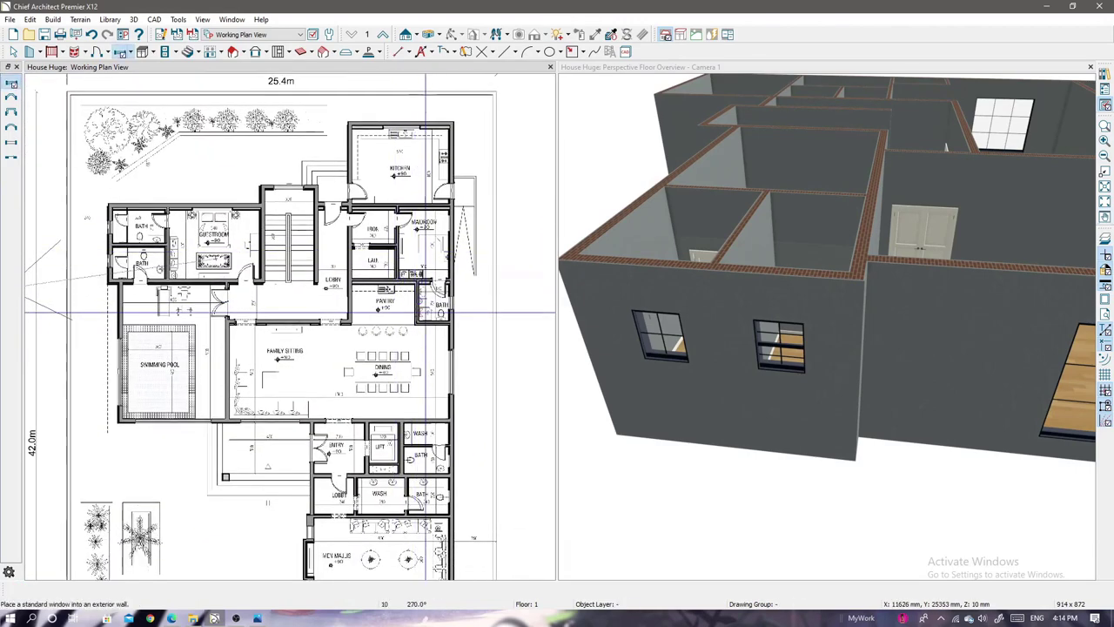
scroll(288, 526, up, 3)
middle_drag(288, 527, 306, 468)
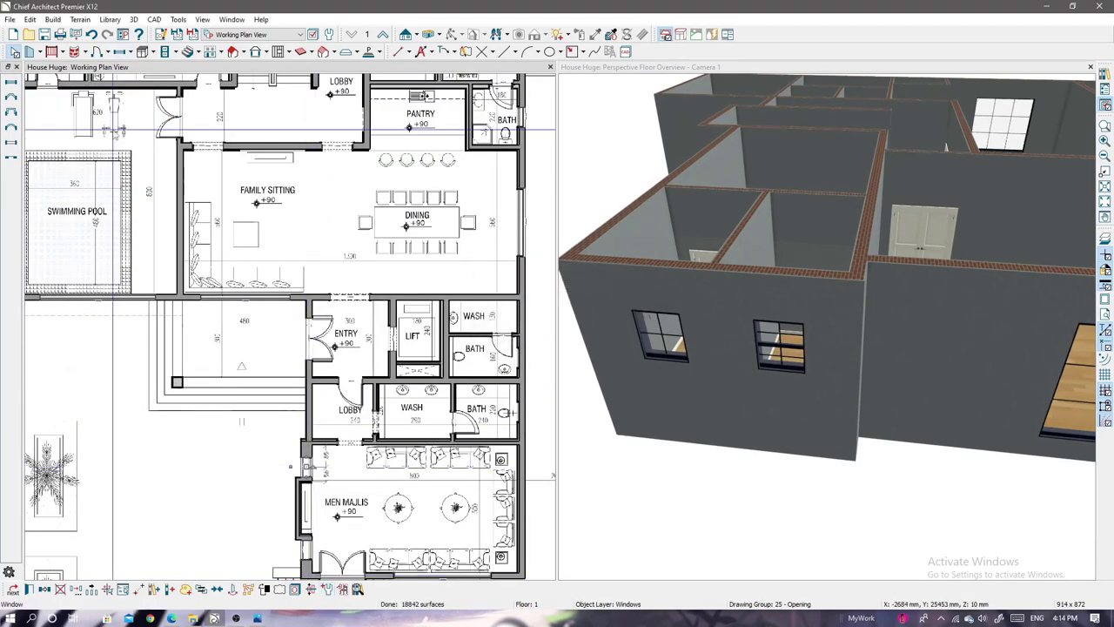
scroll(174, 95, up, 2)
scroll(348, 212, up, 2)
click(351, 259)
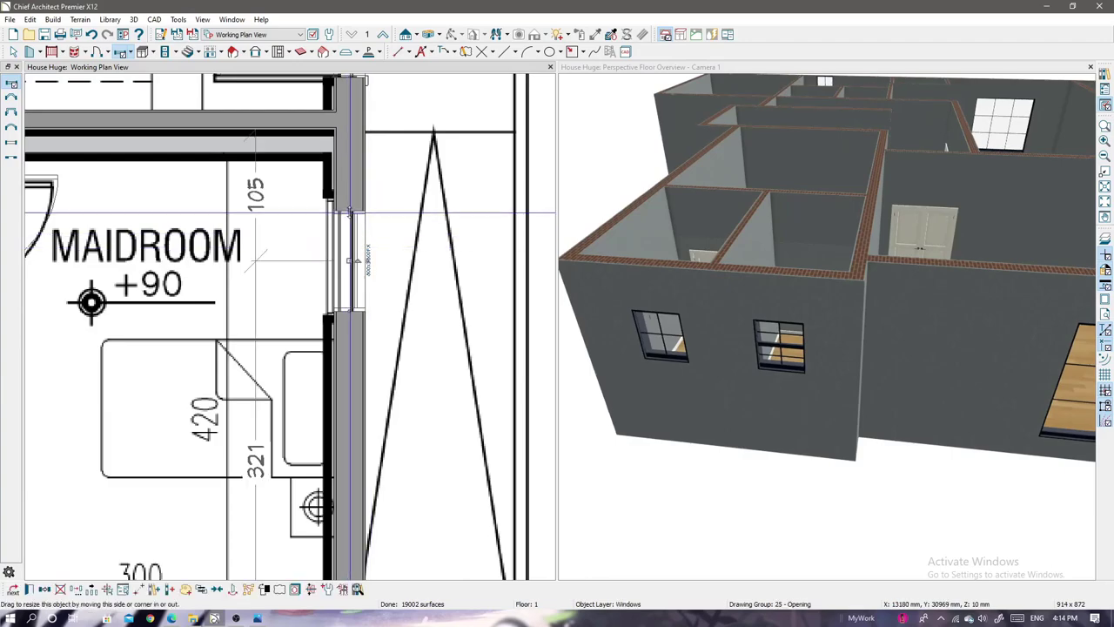
- Orbit the 3D model to inspect the new windows up close
scroll(346, 224, down, 2)
scroll(347, 223, down, 2)
middle_drag(339, 87, 340, 275)
mouse_move(748, 261)
mouse_down()
mouse_move(800, 236)
mouse_move(607, 316)
mouse_move(960, 336)
mouse_move(777, 211)
mouse_move(737, 214)
mouse_move(882, 297)
mouse_move(824, 274)
mouse_up()
scroll(26, 392, up, 3)
scroll(26, 391, up, 2)
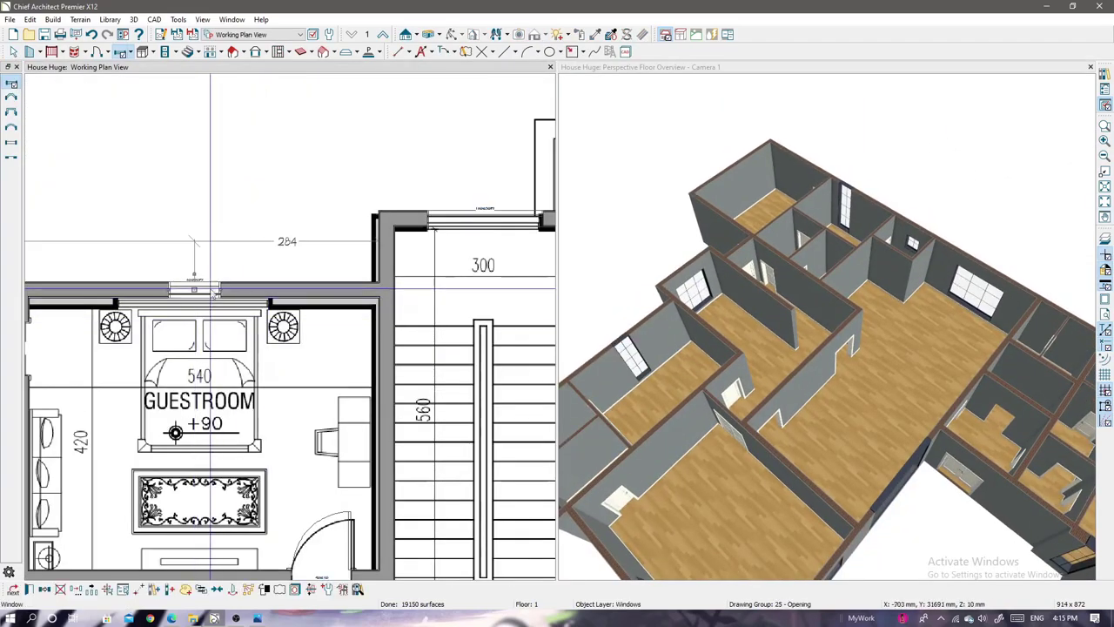
scroll(222, 243, down, 1)
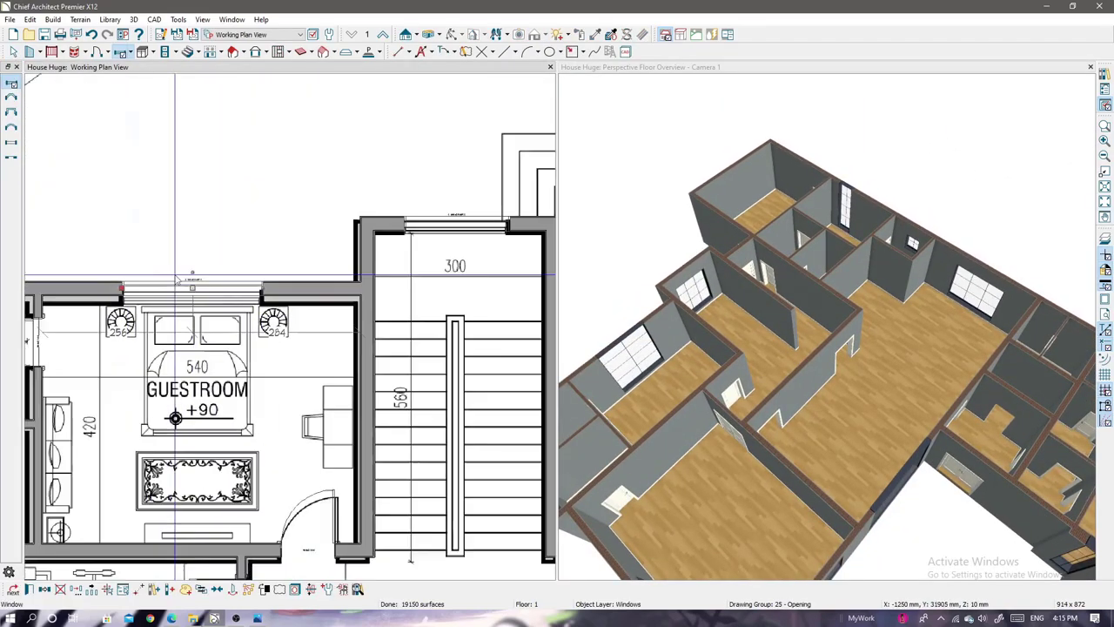
scroll(233, 243, down, 2)
middle_drag(235, 242, 240, 229)
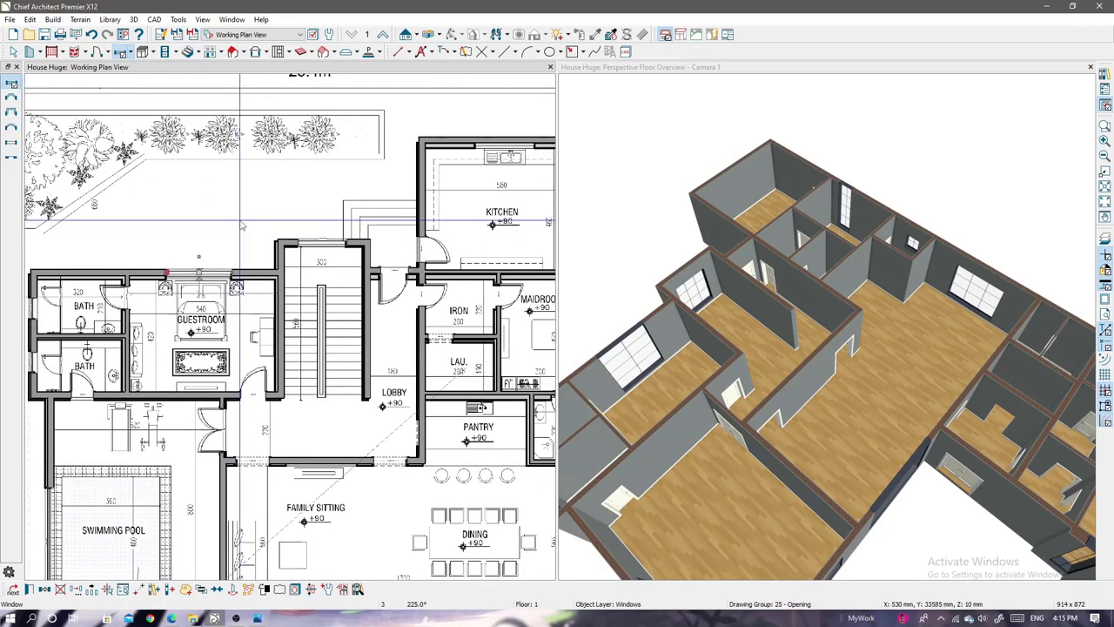
scroll(691, 287, up, 5)
drag(679, 279, 691, 286)
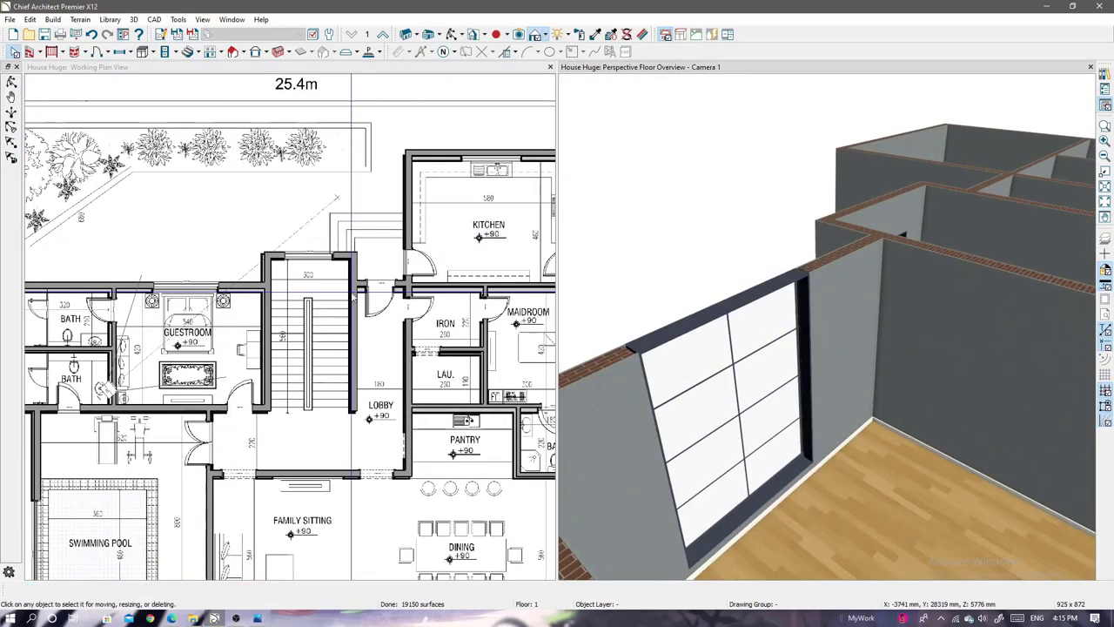
- Zoom and orbit the 3D view out to the whole house exterior, then pick the Window tool (W)
scroll(804, 338, down, 3)
scroll(803, 338, down, 2)
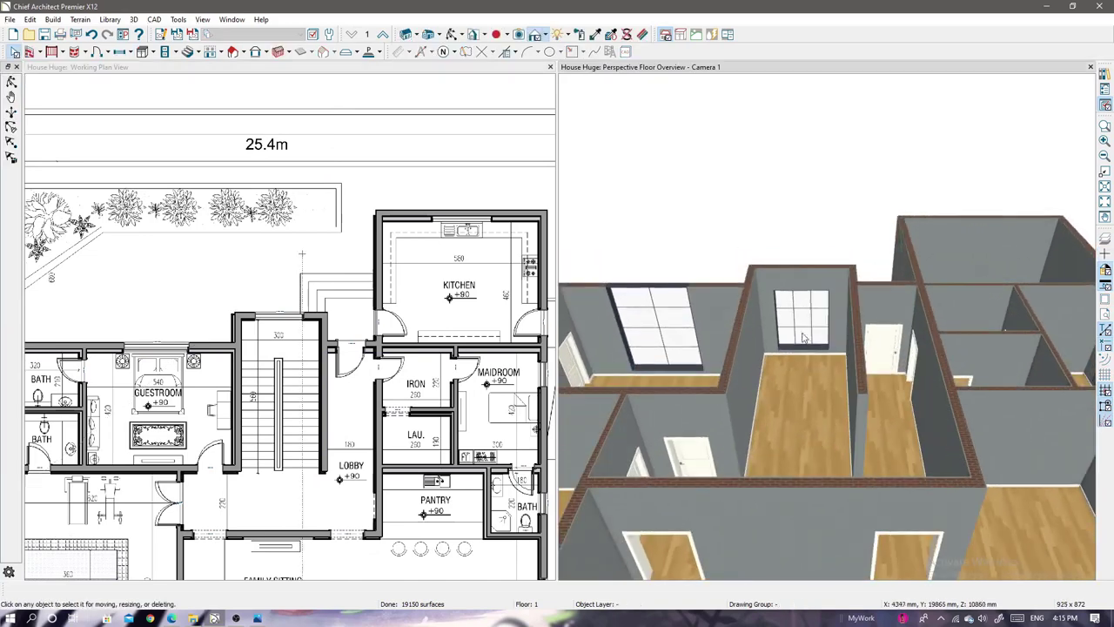
scroll(801, 270, down, 5)
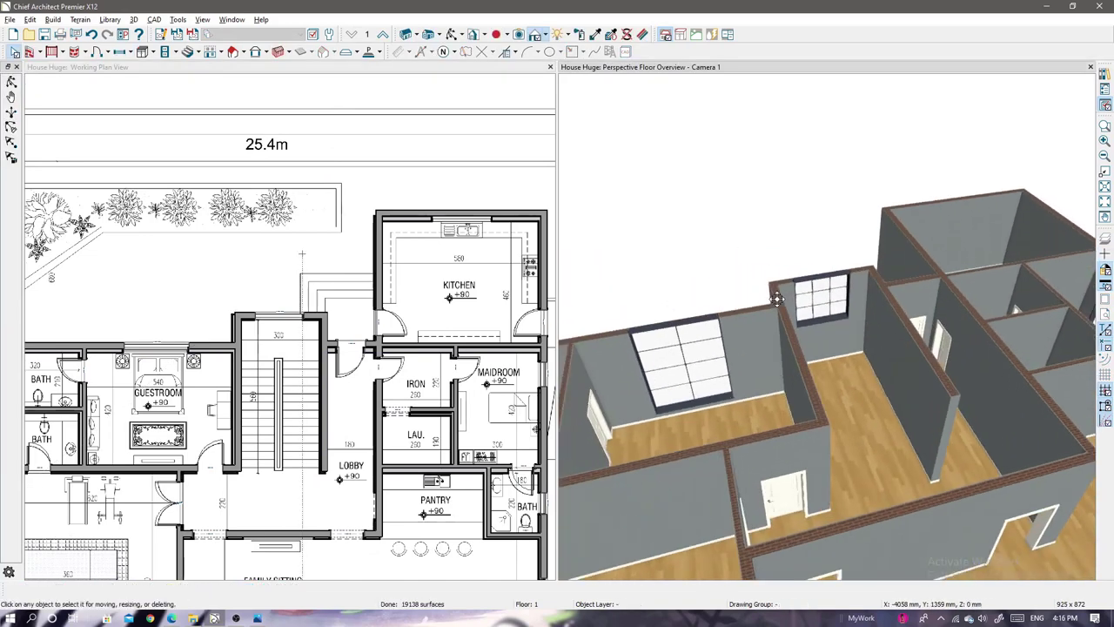
drag(801, 270, 766, 330)
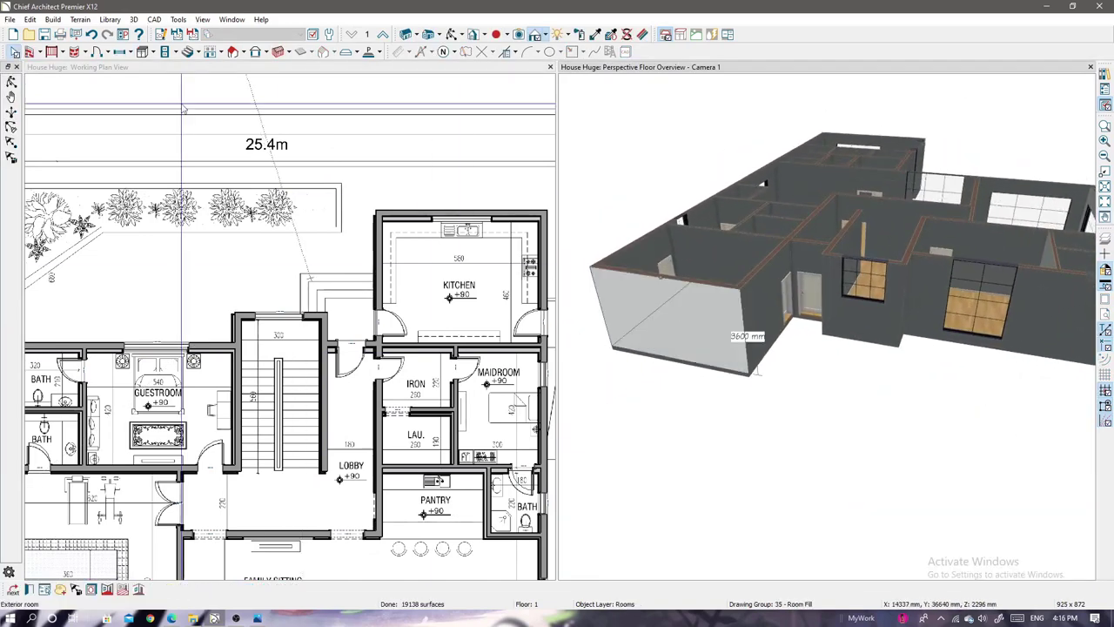
key(w)
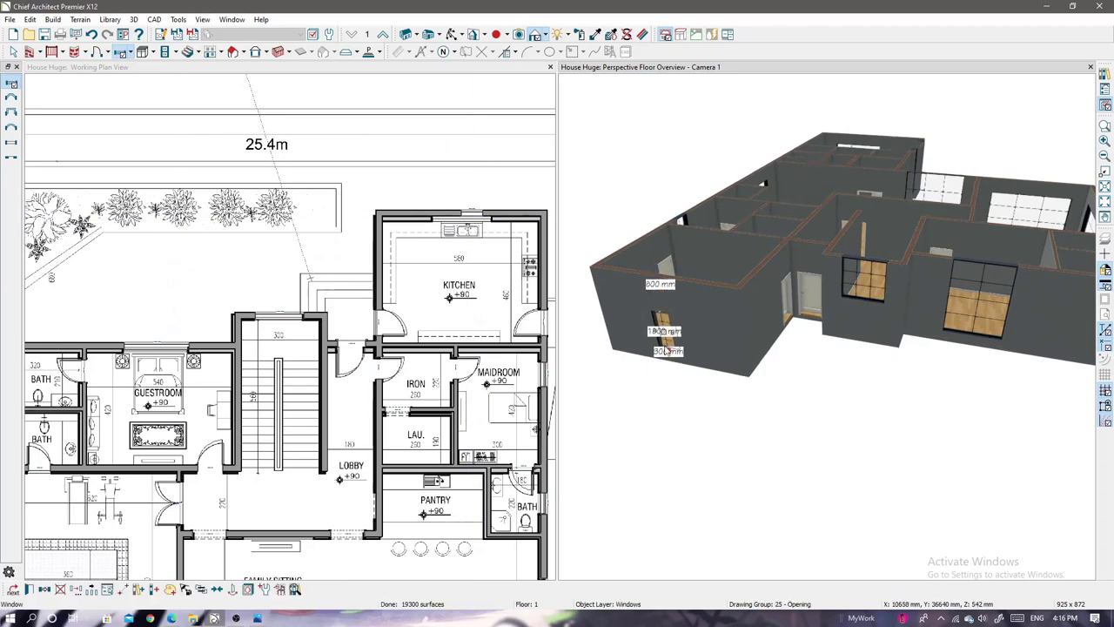
- Give the kitchen sink window a 1000 mm height and 1100 mm floor-to-bottom
scroll(665, 329, up, 5)
scroll(461, 222, up, 5)
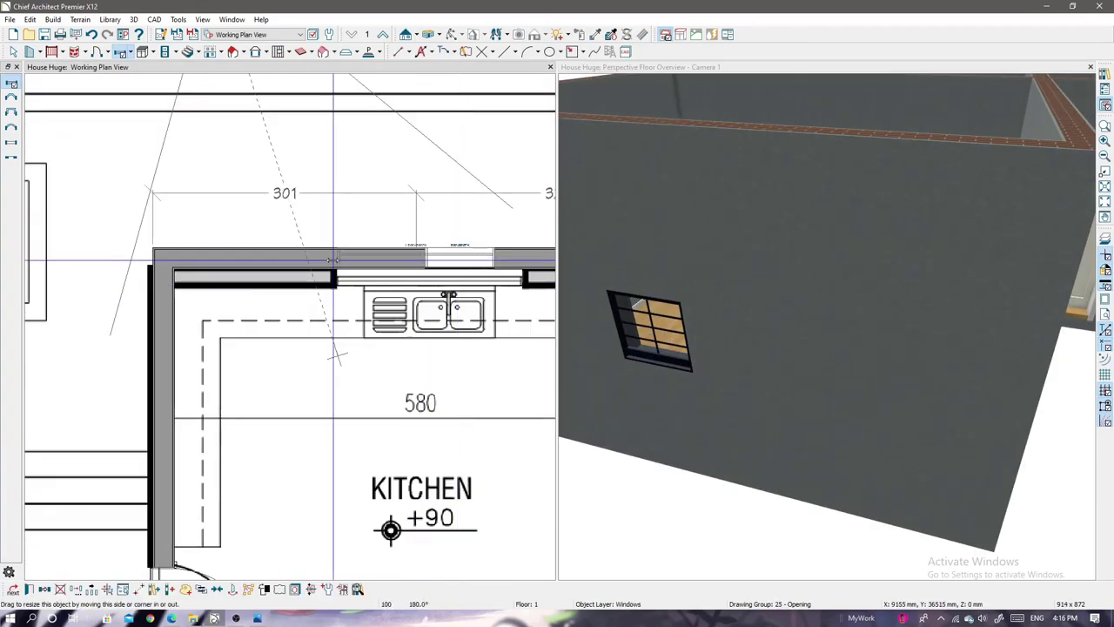
scroll(391, 261, down, 2)
scroll(391, 262, up, 3)
scroll(391, 261, down, 2)
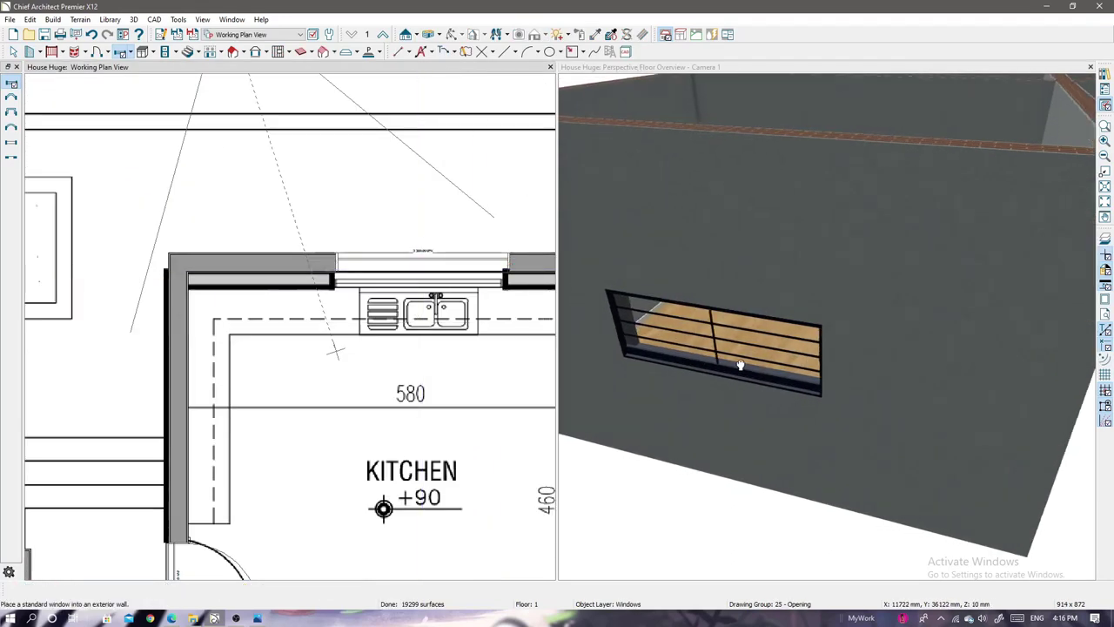
scroll(740, 364, down, 3)
double_click(738, 321)
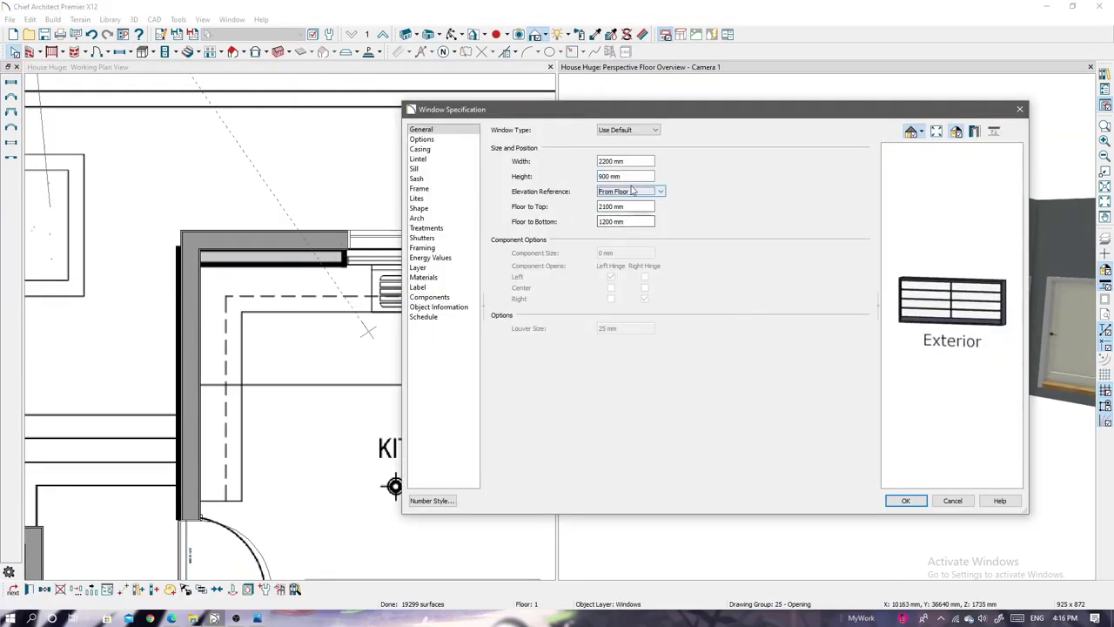
click(906, 501)
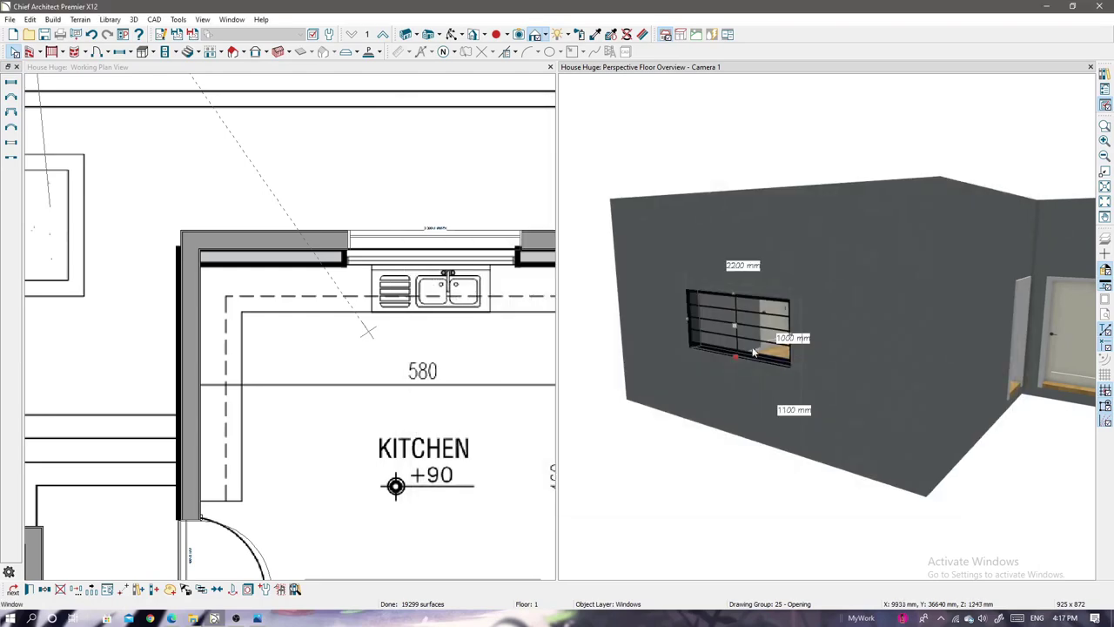
- Adjust the kitchen window's lites to divide its panes
double_click(756, 350)
click(415, 198)
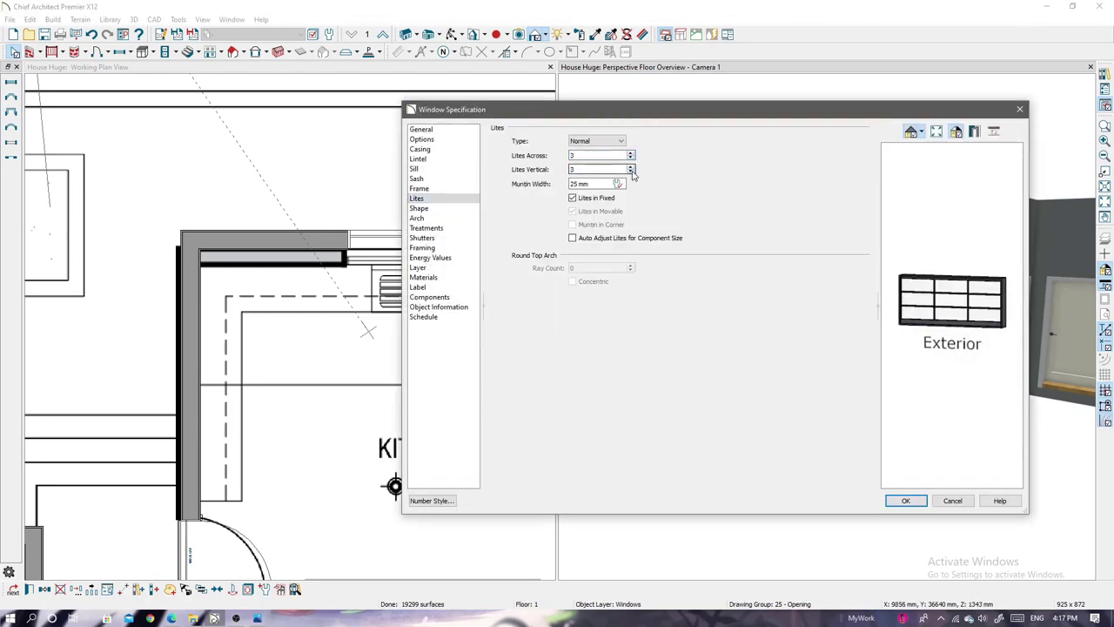
click(906, 501)
- Widen the kitchen window to 2400 mm
middle_drag(804, 435, 817, 313)
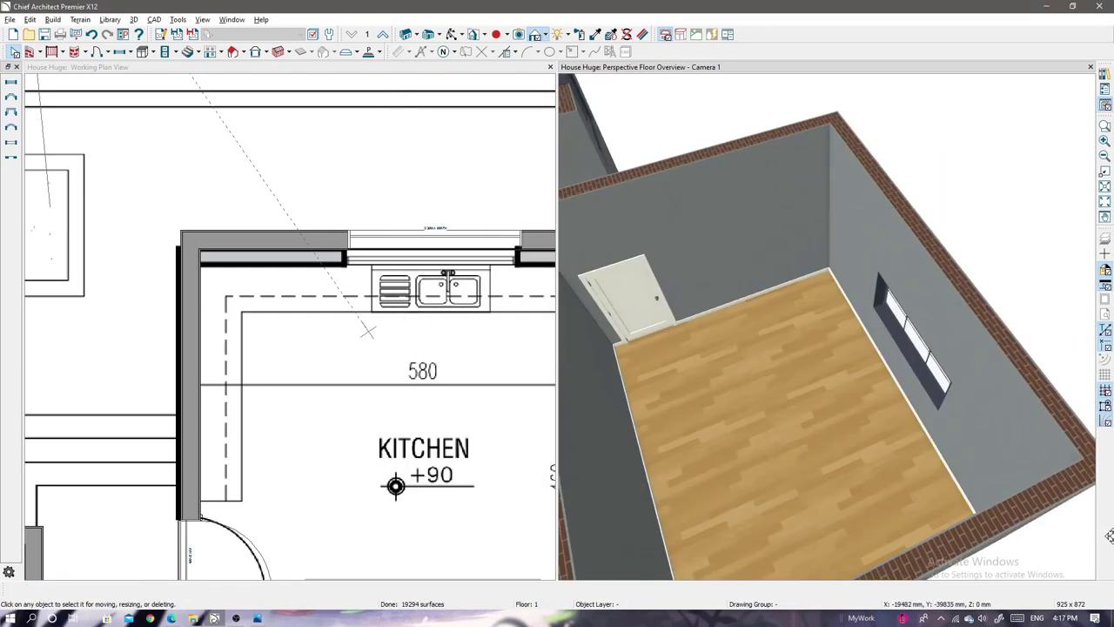
double_click(783, 263)
text(2400)
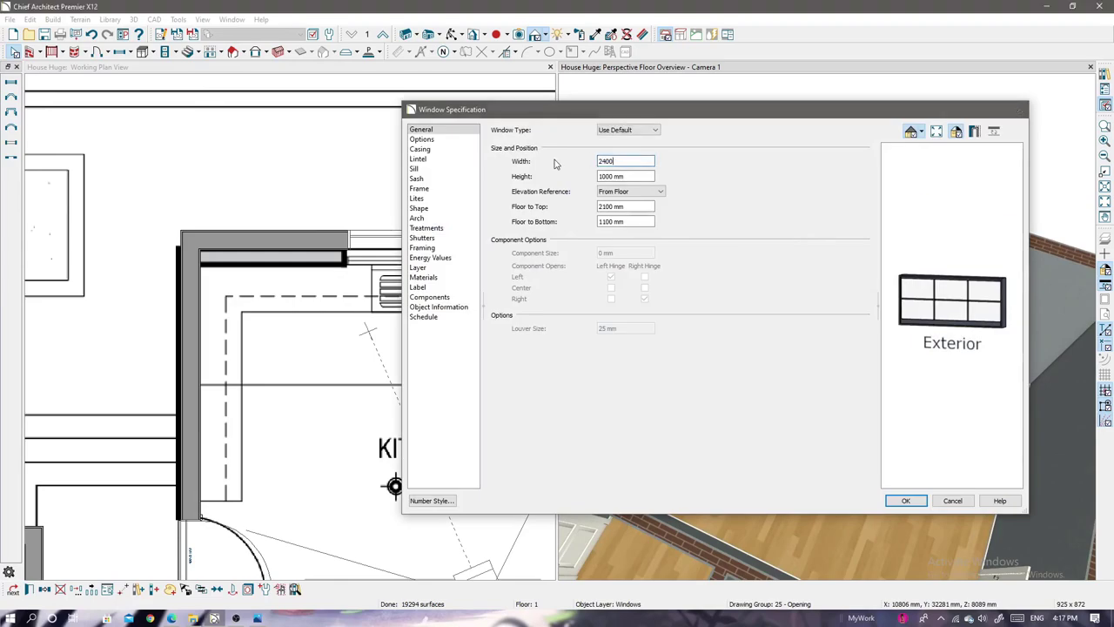
key(Return)
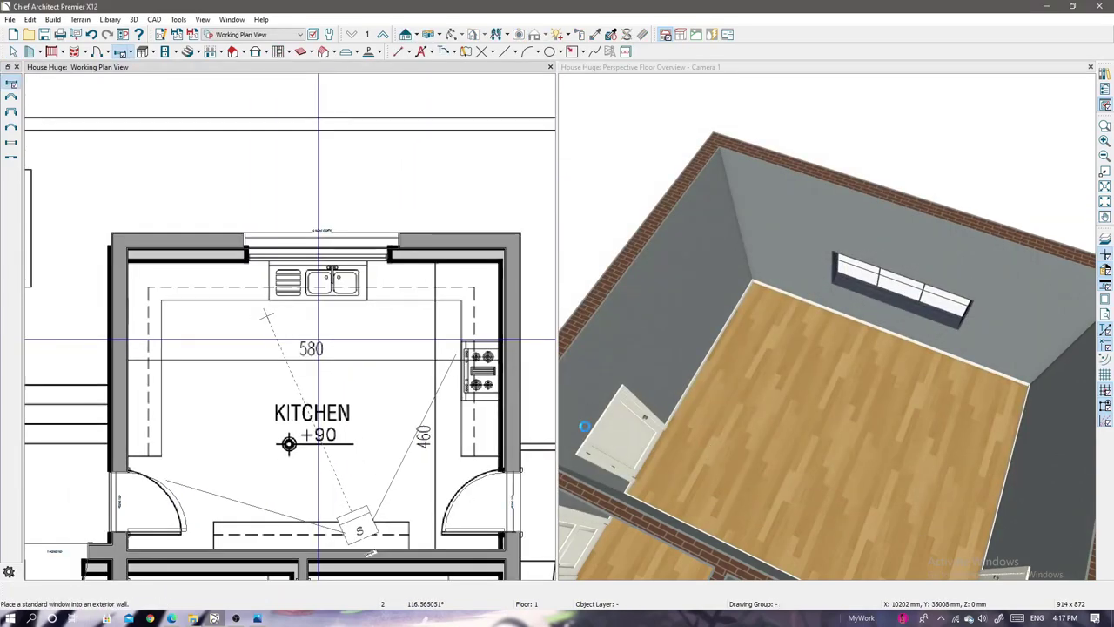
scroll(726, 472, down, 10)
- Place a default-size doorway in the wall between the lobby and the pantry
middle_drag(726, 473, 896, 344)
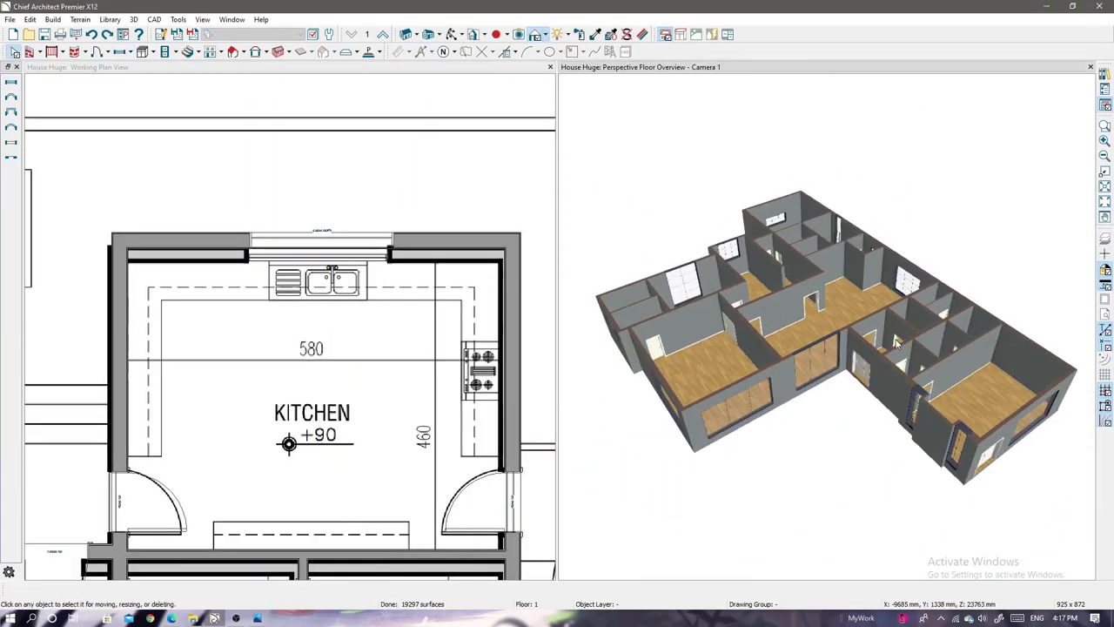
scroll(287, 348, down, 5)
scroll(261, 331, up, 3)
scroll(216, 369, up, 3)
scroll(331, 330, up, 2)
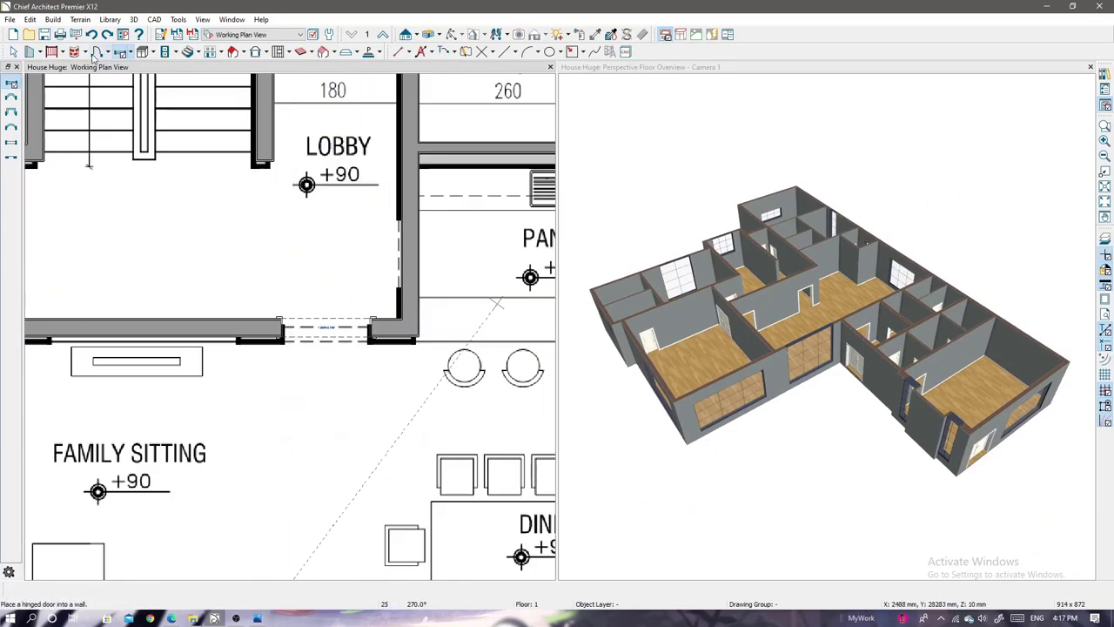
click(93, 54)
double_click(403, 254)
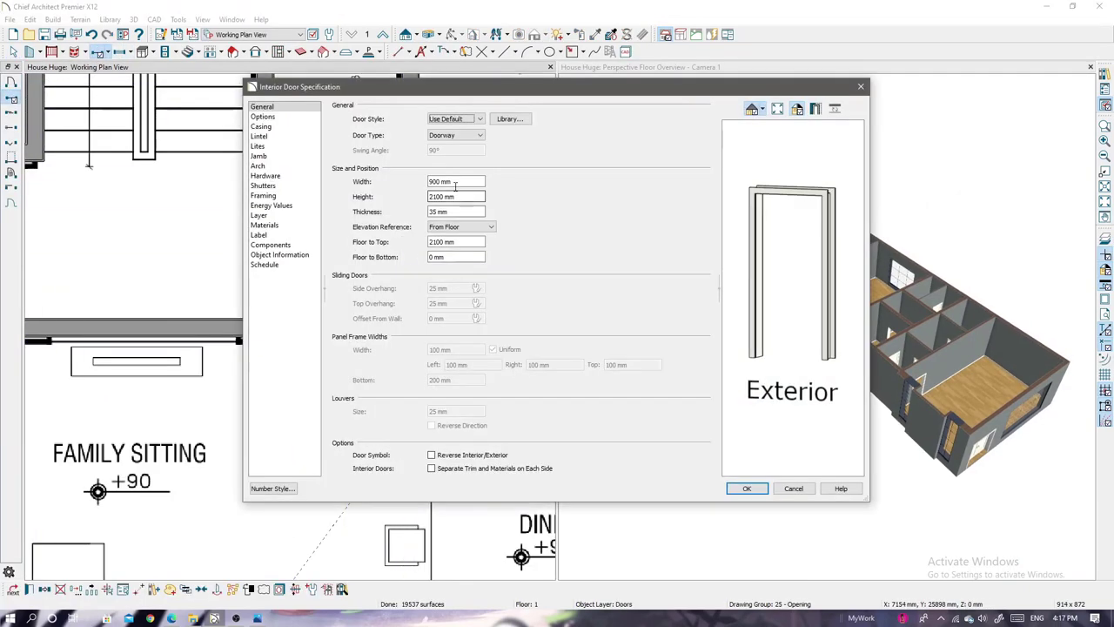
key(Return)
- Review the new 900 × 2100 mm doorway's settings and accept them unchanged
scroll(338, 287, up, 3)
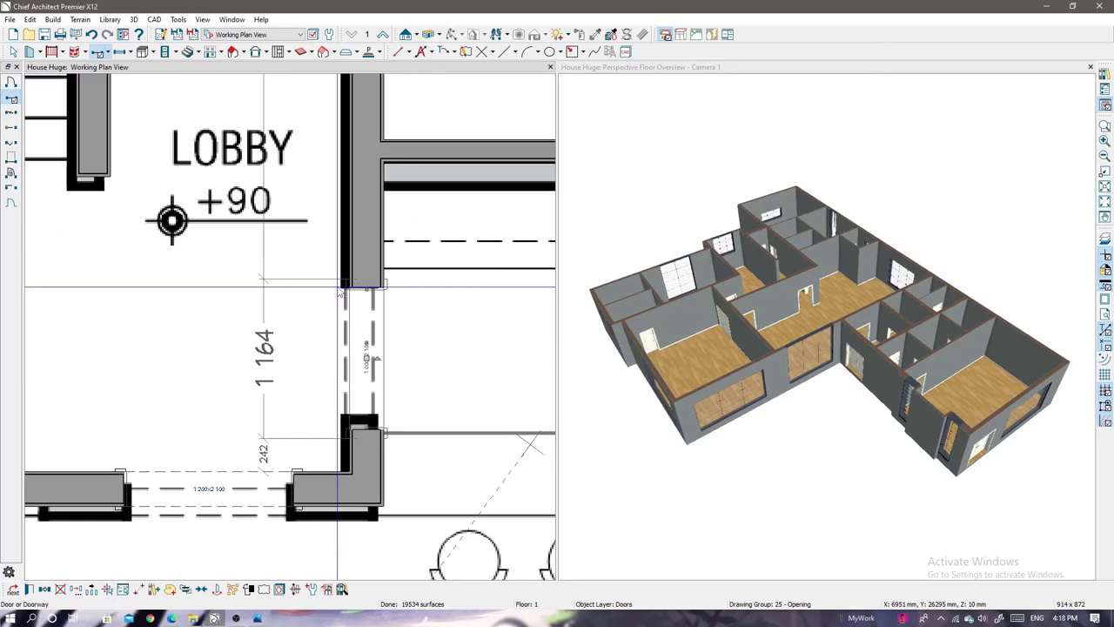
double_click(367, 358)
key(Return)
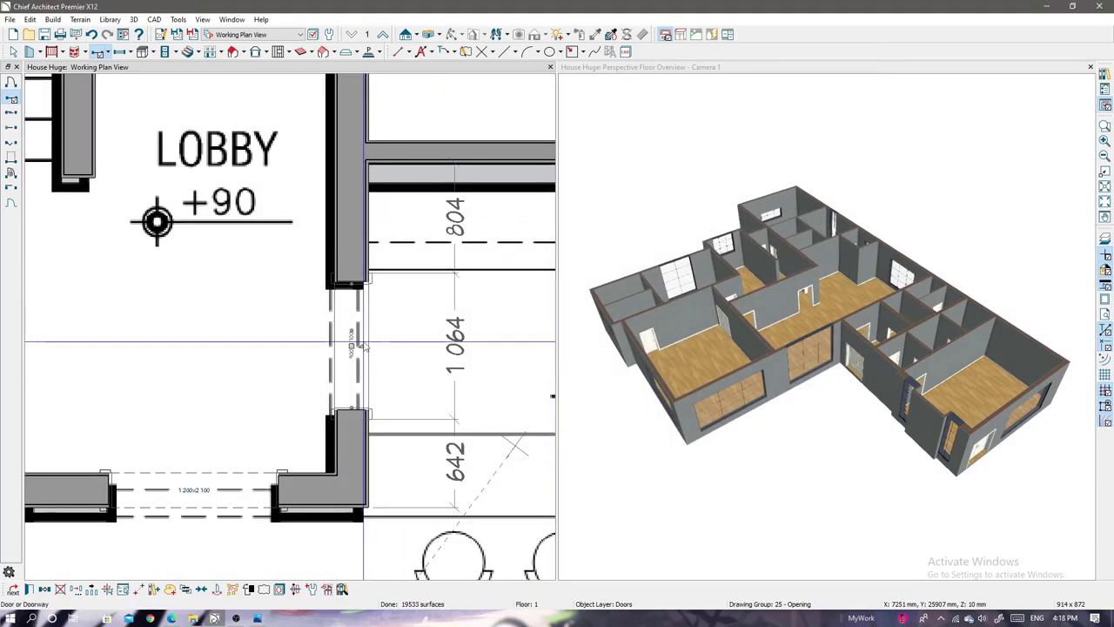
scroll(348, 354, up, 2)
scroll(348, 354, down, 2)
scroll(348, 354, down, 2)
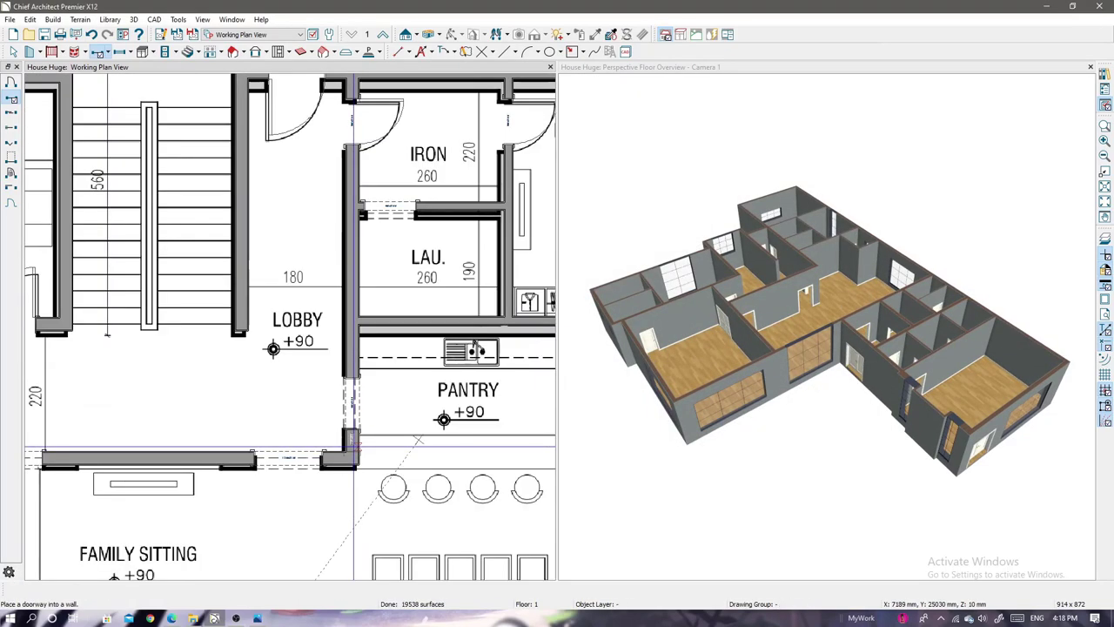
scroll(348, 354, down, 1)
scroll(764, 302, up, 5)
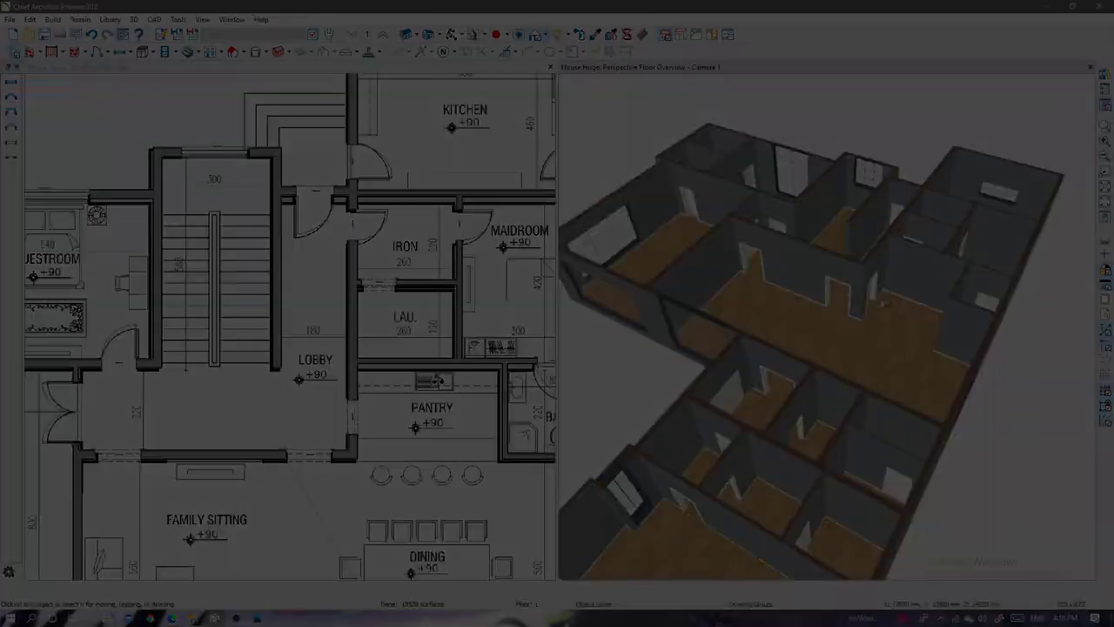